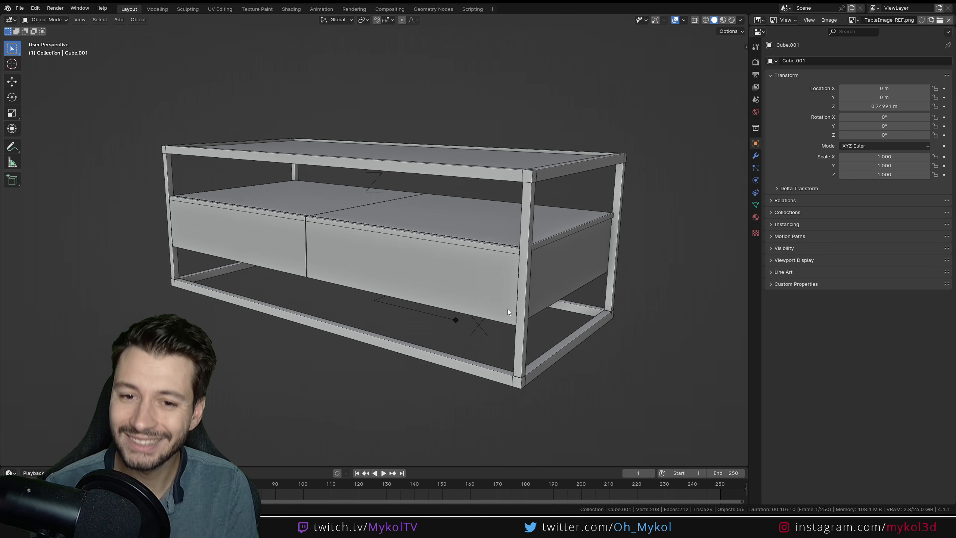
pyautogui.moveTo(412, 294)
pyautogui.mouseDown(button='middle')
pyautogui.moveTo(433, 302)
pyautogui.moveTo(428, 260)
pyautogui.moveTo(412, 290)
pyautogui.mouseUp(button='middle')
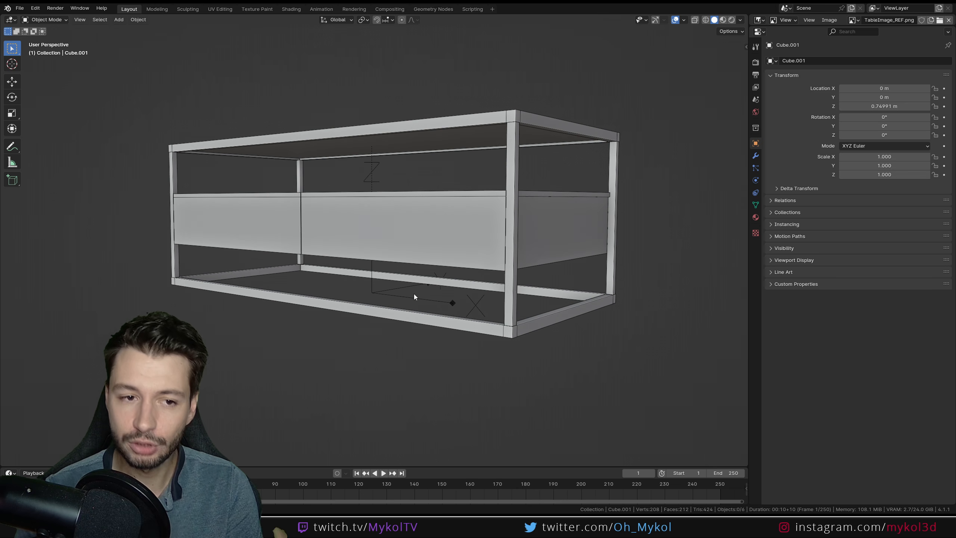
pyautogui.moveTo(296, 156); pyautogui.dragTo(357, 276, button='middle')
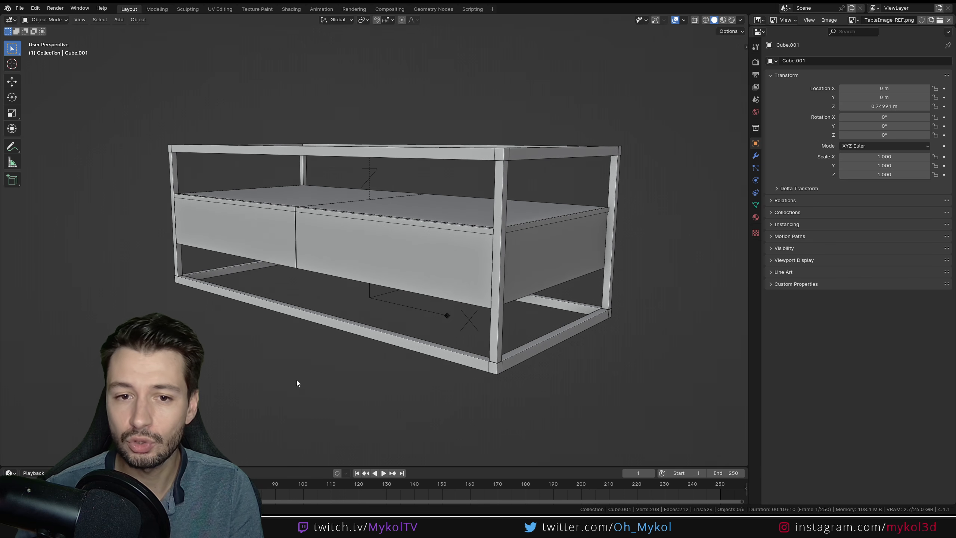
pyautogui.moveTo(323, 306); pyautogui.dragTo(335, 310, button='middle')
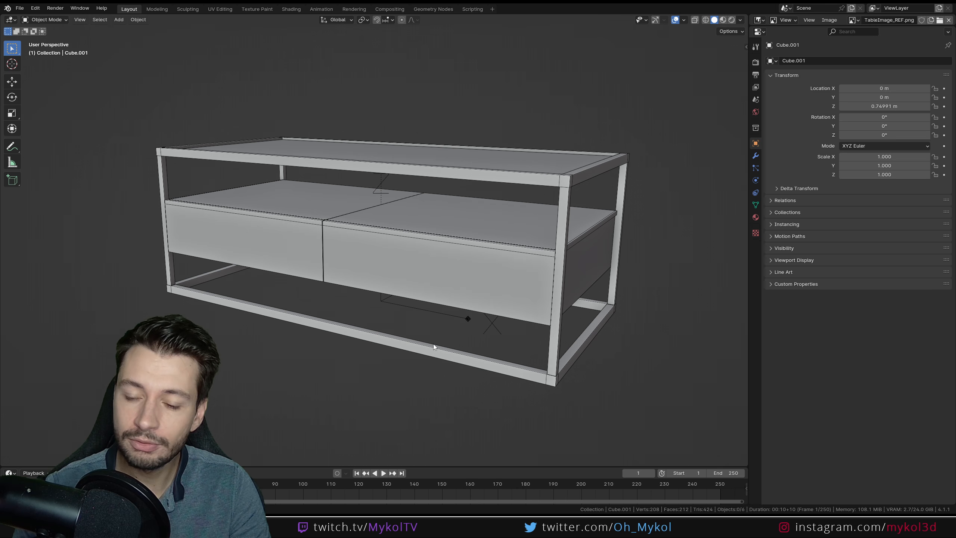
# Switch to the new scene with the default cube, widen the Outliner area and turn it into an Image Editor
pyautogui.click(578, 497)
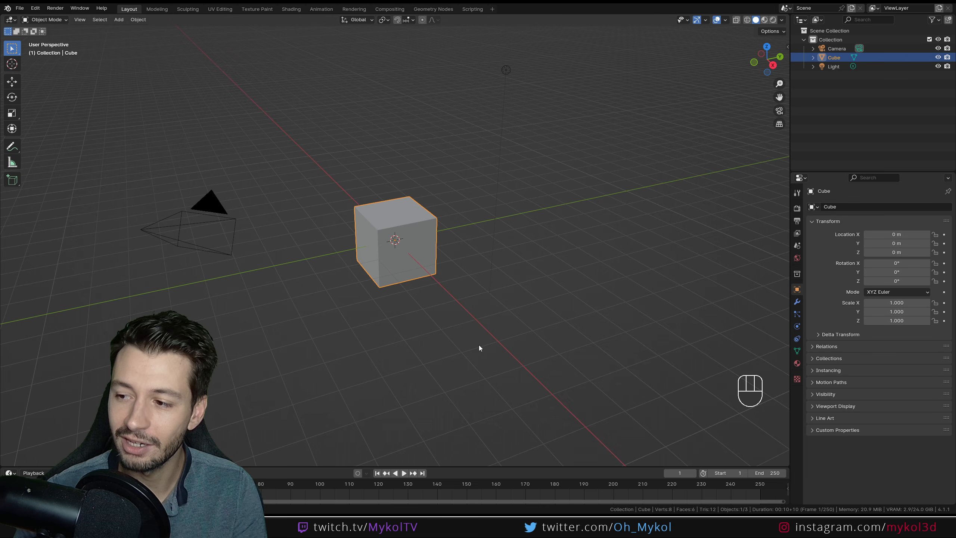
pyautogui.click(789, 142)
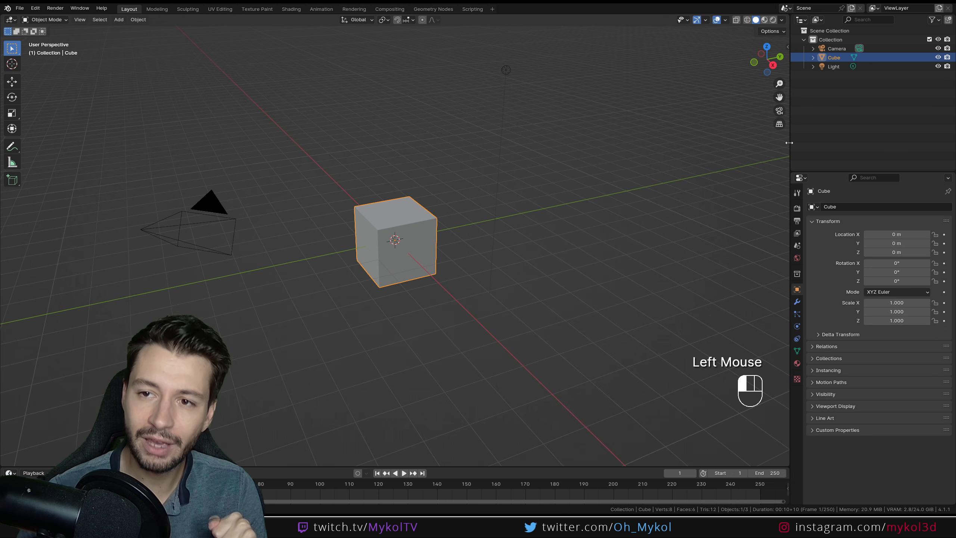
pyautogui.moveTo(789, 143); pyautogui.dragTo(581, 143)
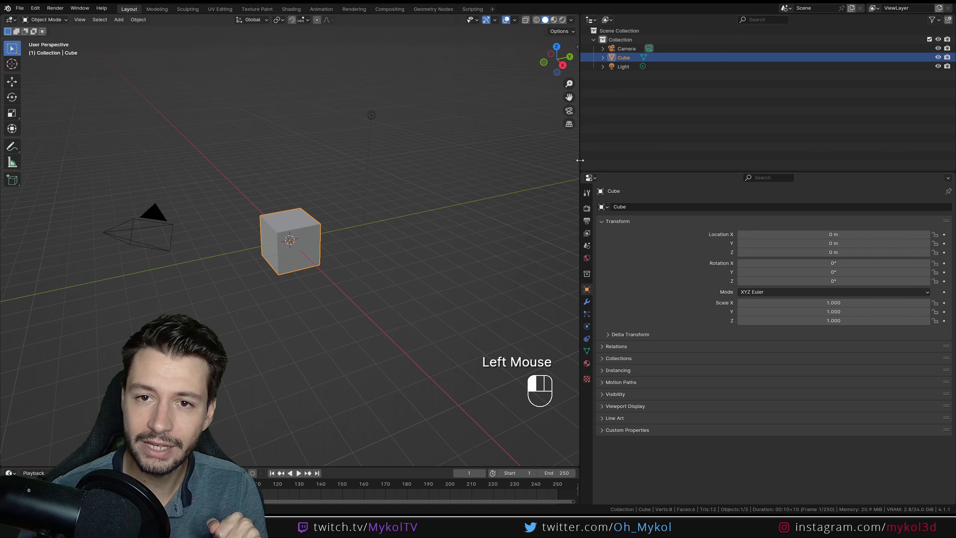
pyautogui.click(592, 20)
pyautogui.click(610, 48)
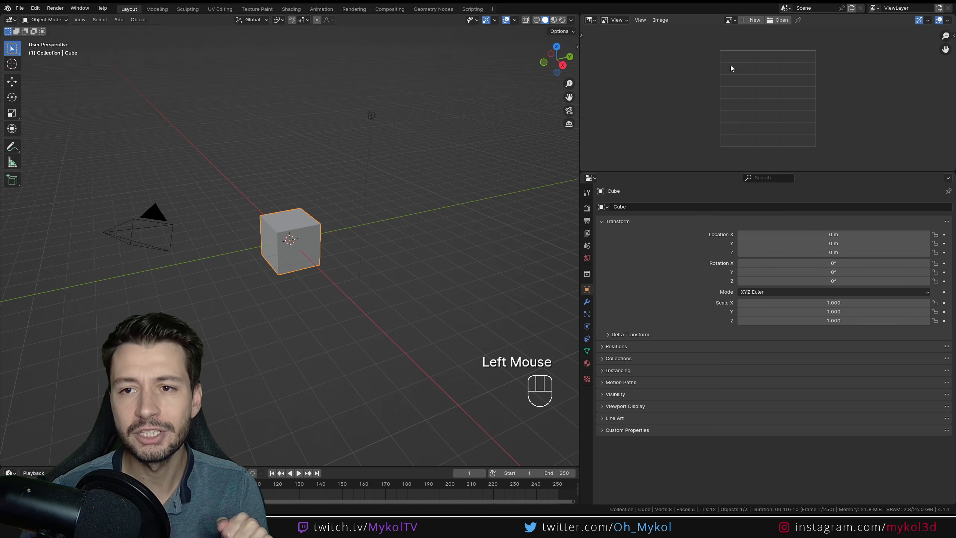
# Open the reference image TableImage_REF.png from the TP_MODE folder in the Image Editor
pyautogui.click(777, 20)
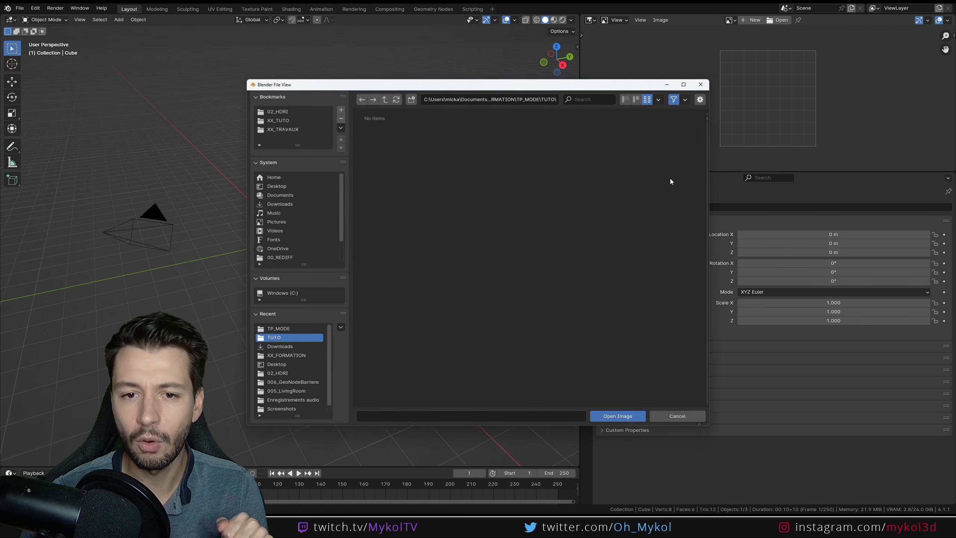
pyautogui.click(286, 329)
pyautogui.click(457, 143)
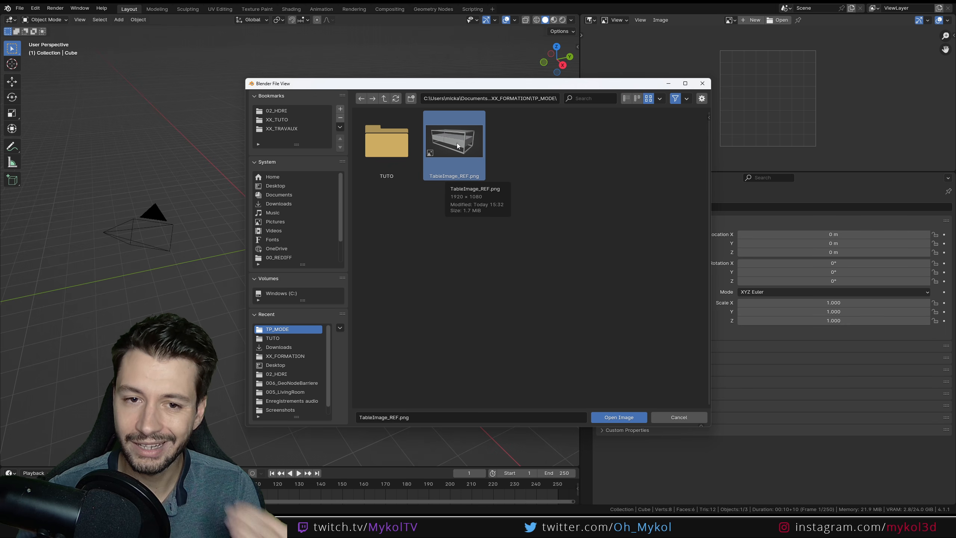
pyautogui.click(619, 417)
pyautogui.scroll(-2, 723, 86)
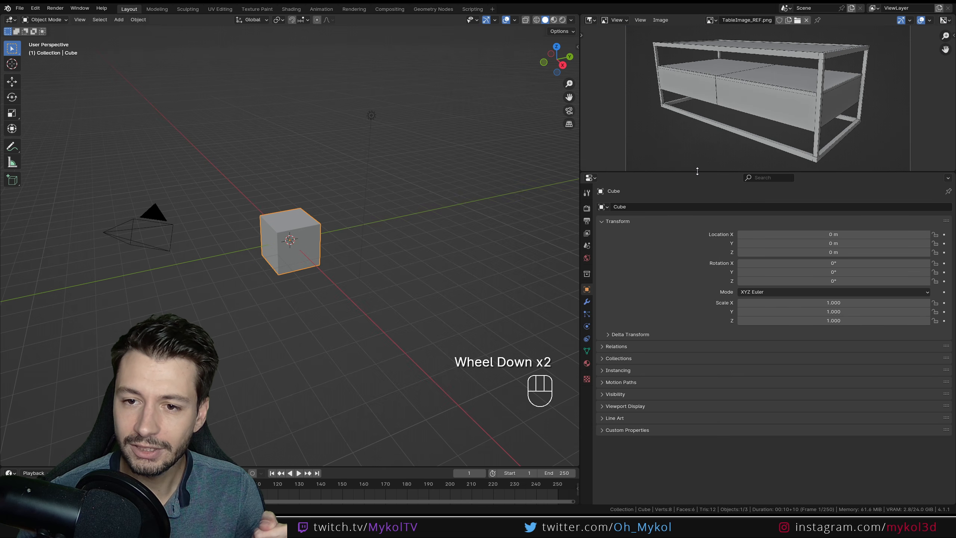
# Enlarge the Image Editor area and examine the reference table's drawers, legs and lower frame up close
pyautogui.moveTo(697, 171); pyautogui.dragTo(698, 308)
pyautogui.scroll(4, 796, 174)
pyautogui.moveTo(787, 187); pyautogui.dragTo(587, 174, button='middle')
pyautogui.scroll(-3, 788, 151)
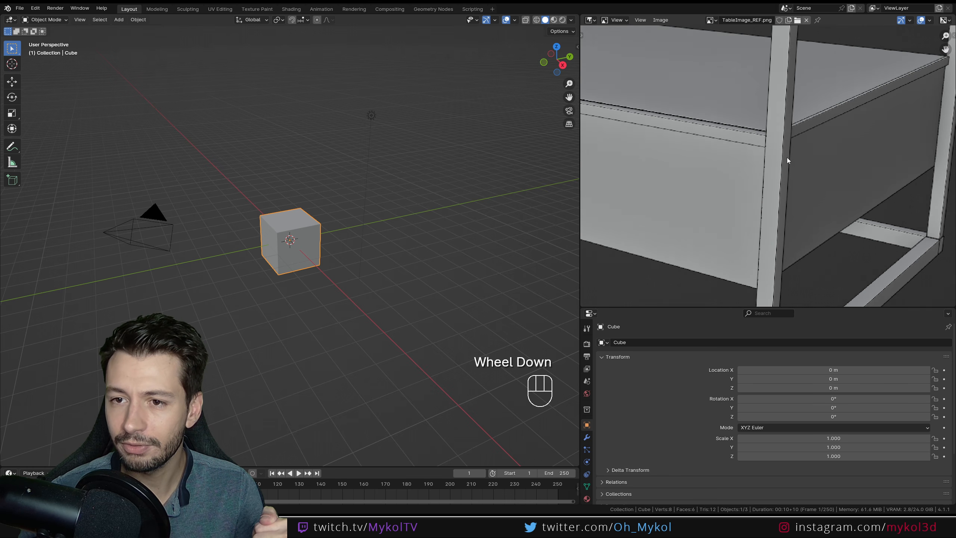
pyautogui.moveTo(730, 157); pyautogui.dragTo(881, 182, button='middle')
pyautogui.moveTo(658, 158); pyautogui.dragTo(782, 155, button='middle')
pyautogui.moveTo(711, 202); pyautogui.dragTo(607, 88, button='middle')
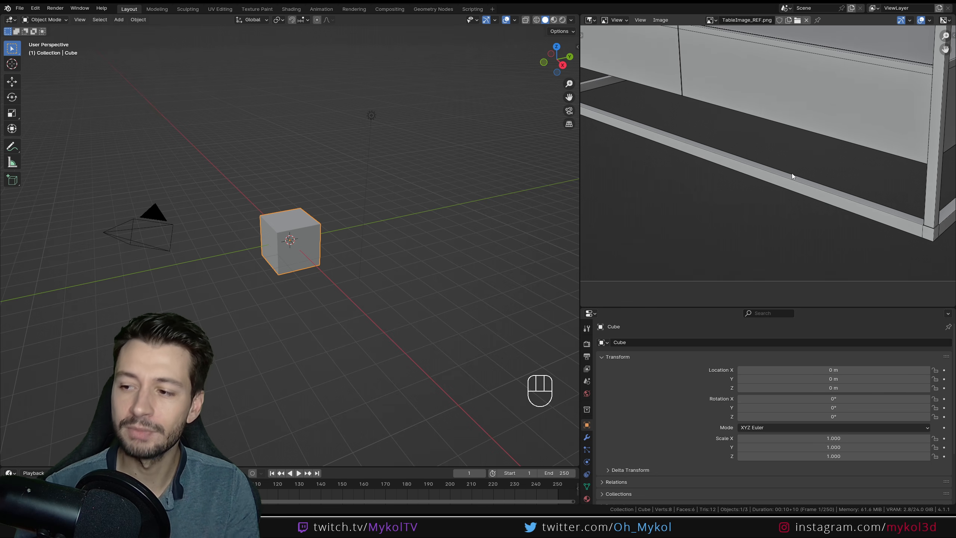
pyautogui.scroll(-2, 780, 168)
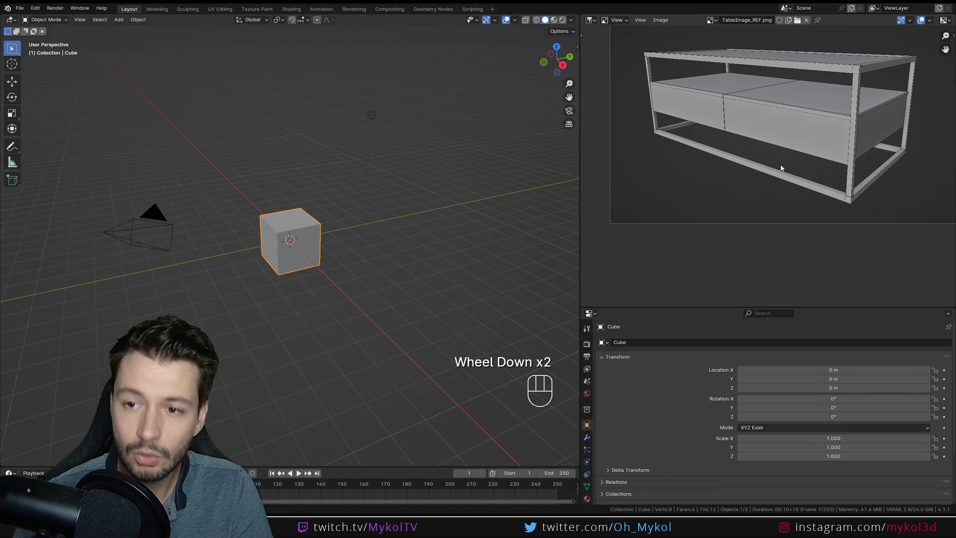
# Resize the Image Editor area so it is smaller and frame the whole reference table in it
pyautogui.moveTo(735, 307); pyautogui.dragTo(744, 178)
pyautogui.scroll(-1, 767, 101)
pyautogui.scroll(1, 742, 136)
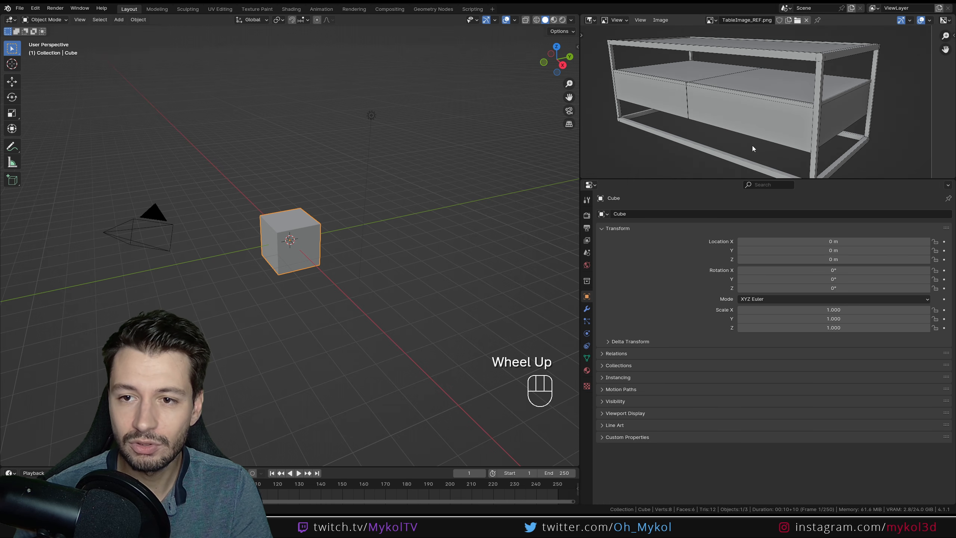
pyautogui.moveTo(753, 147); pyautogui.dragTo(762, 127, button='middle')
pyautogui.scroll(-1, 663, 151)
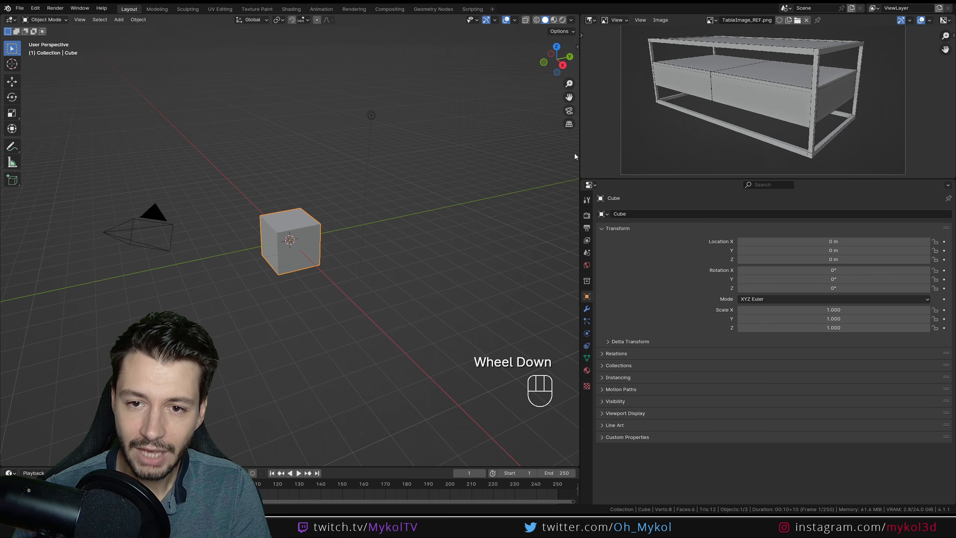
pyautogui.moveTo(580, 151); pyautogui.dragTo(629, 150)
pyautogui.moveTo(723, 143); pyautogui.dragTo(810, 113, button='middle')
pyautogui.scroll(1, 783, 116)
pyautogui.scroll(-1, 809, 113)
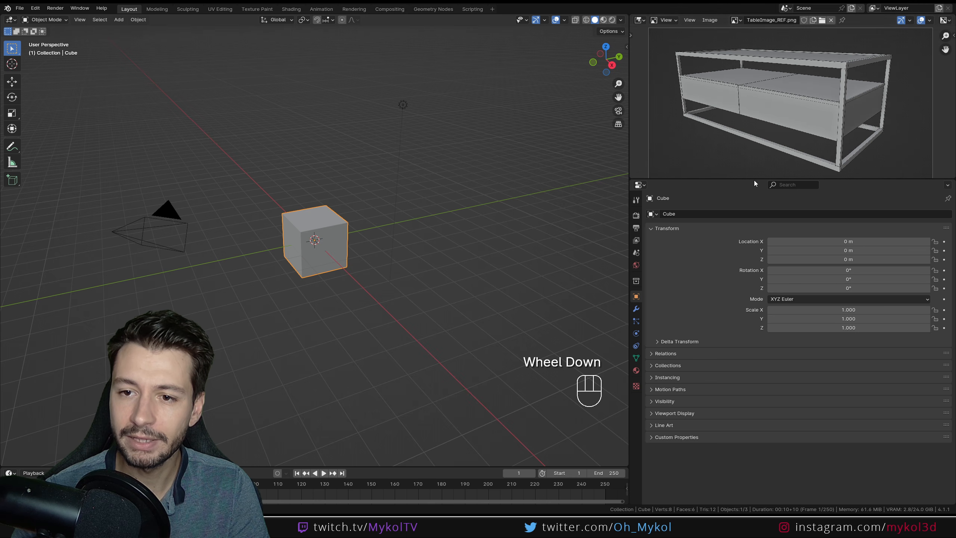
pyautogui.moveTo(757, 178); pyautogui.dragTo(758, 199)
pyautogui.scroll(1, 780, 154)
pyautogui.moveTo(779, 154); pyautogui.dragTo(782, 148, button='middle')
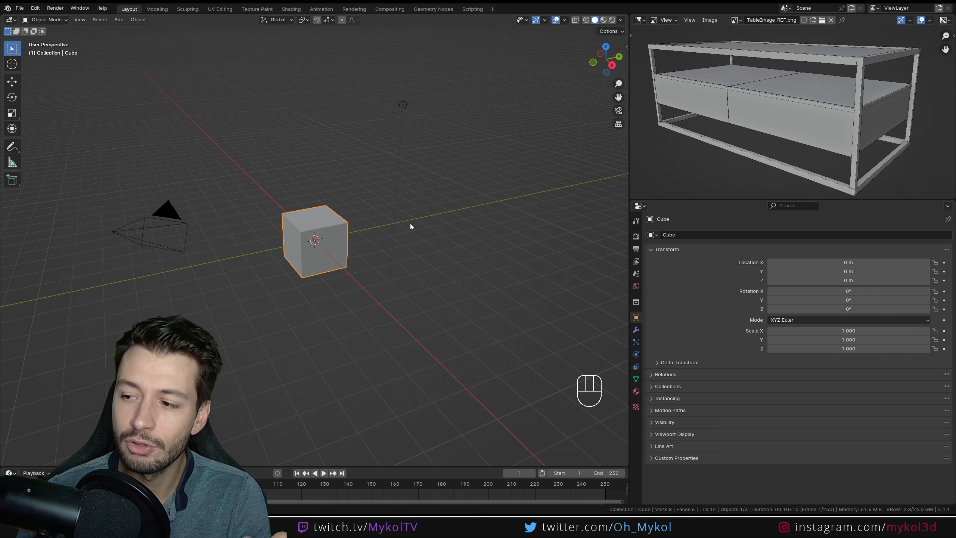
# Look through the mesh primitives available to add and examine the frame and drawer block in the table reference
pyautogui.hotkey('shift', 'a')
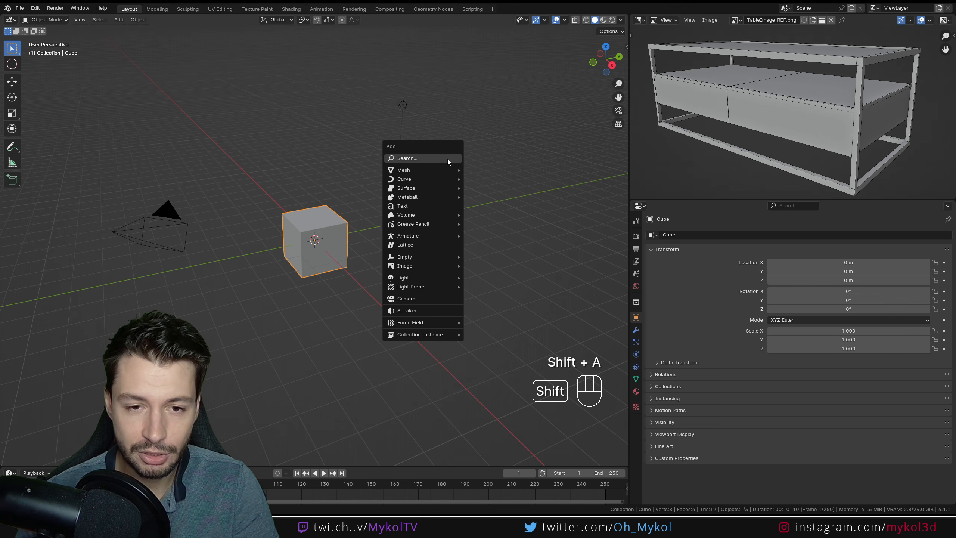
pyautogui.moveTo(425, 170)
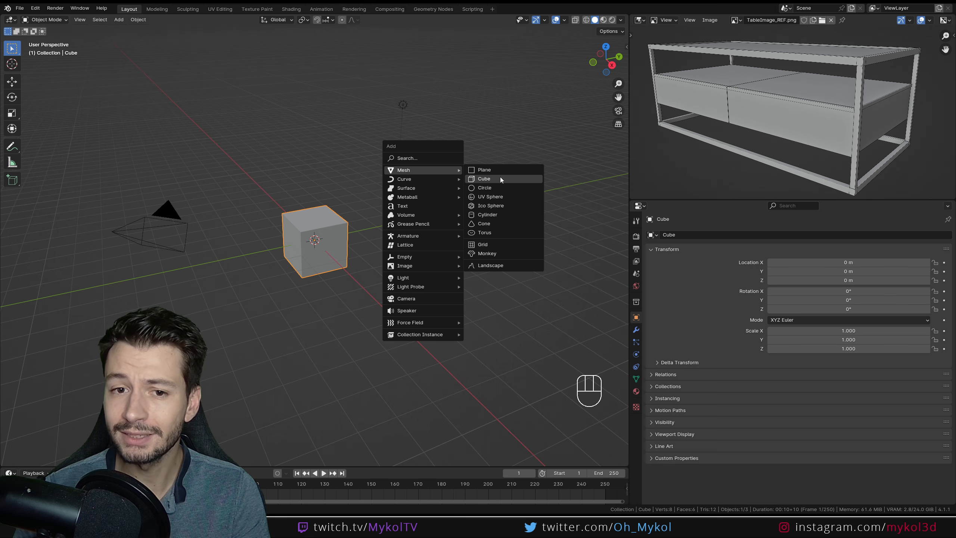
pyautogui.scroll(3, 885, 80)
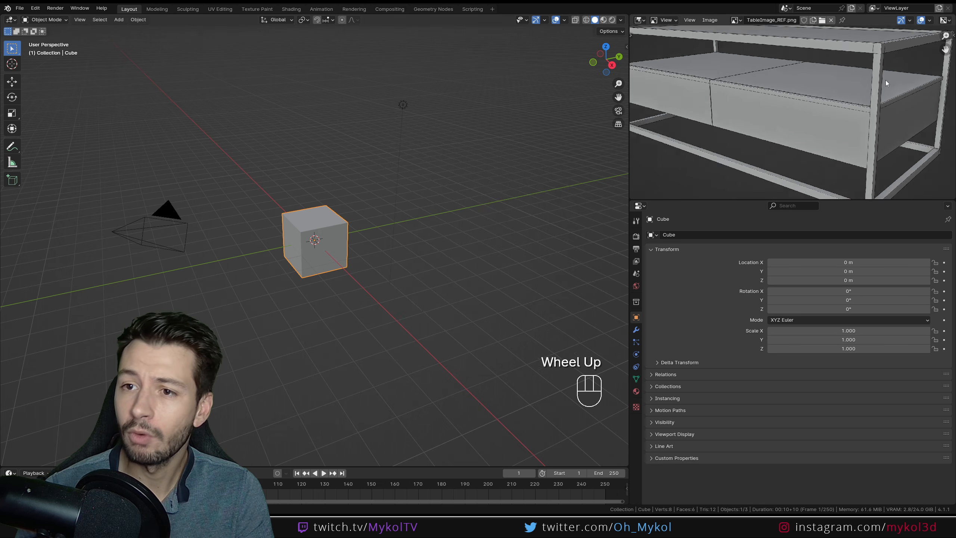
pyautogui.moveTo(886, 80); pyautogui.dragTo(867, 87, button='middle')
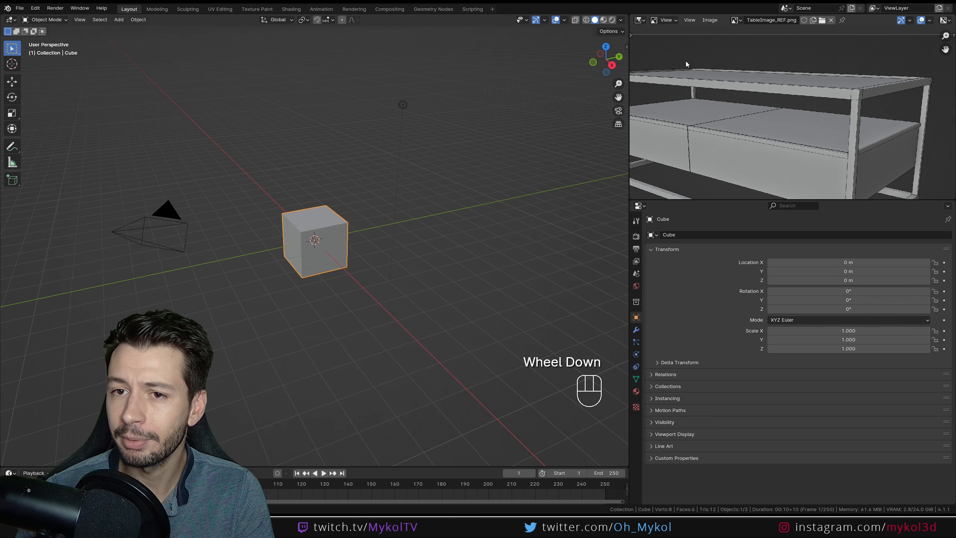
pyautogui.moveTo(686, 61); pyautogui.dragTo(717, 88, button='middle')
pyautogui.moveTo(855, 108); pyautogui.dragTo(798, 115, button='middle')
pyautogui.scroll(-1, 771, 59)
pyautogui.scroll(1, 803, 112)
pyautogui.scroll(-1, 804, 111)
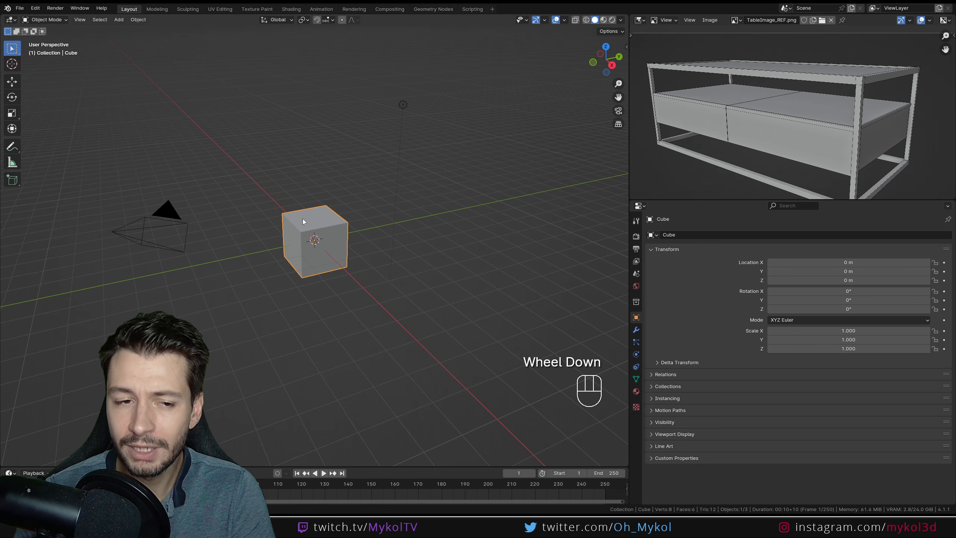
# Delete the default light and camera, and select the default cube
pyautogui.click(392, 107)
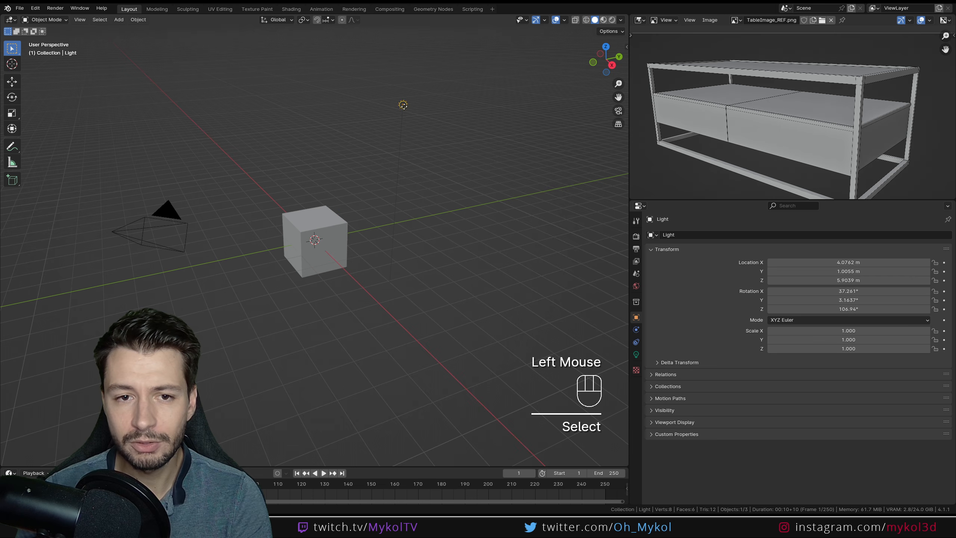
pyautogui.press('Delete')
pyautogui.click(172, 218)
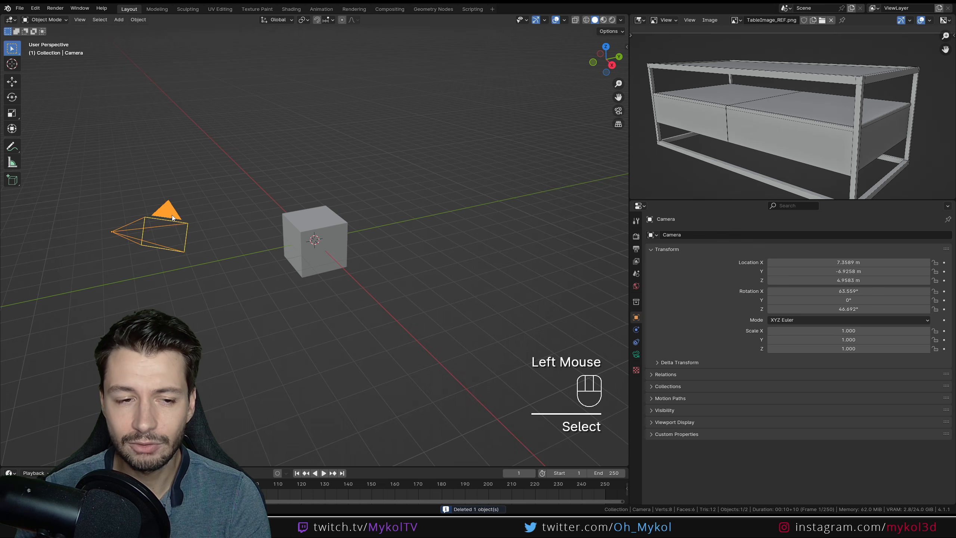
pyautogui.press('Delete')
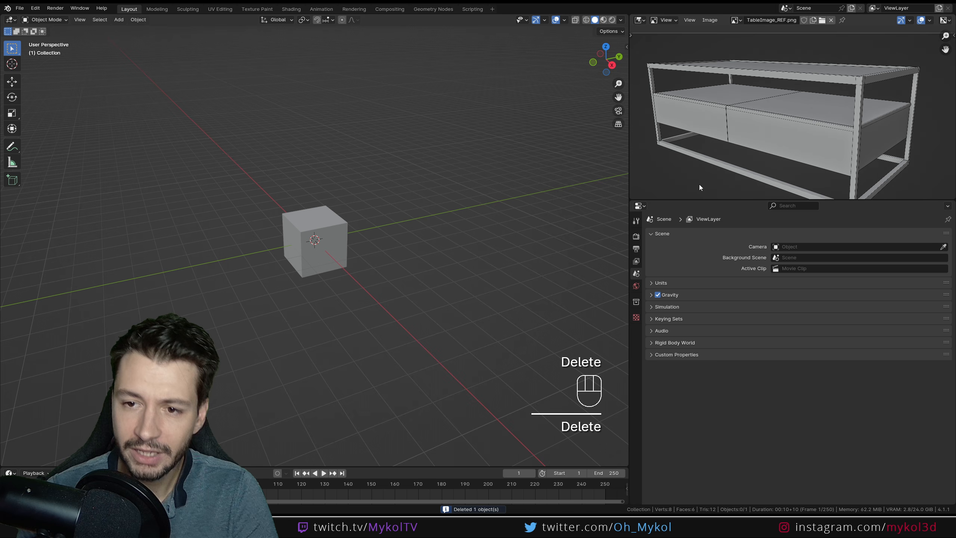
pyautogui.moveTo(699, 183); pyautogui.dragTo(725, 180, button='middle')
pyautogui.scroll(-2, 317, 282)
pyautogui.click(329, 243)
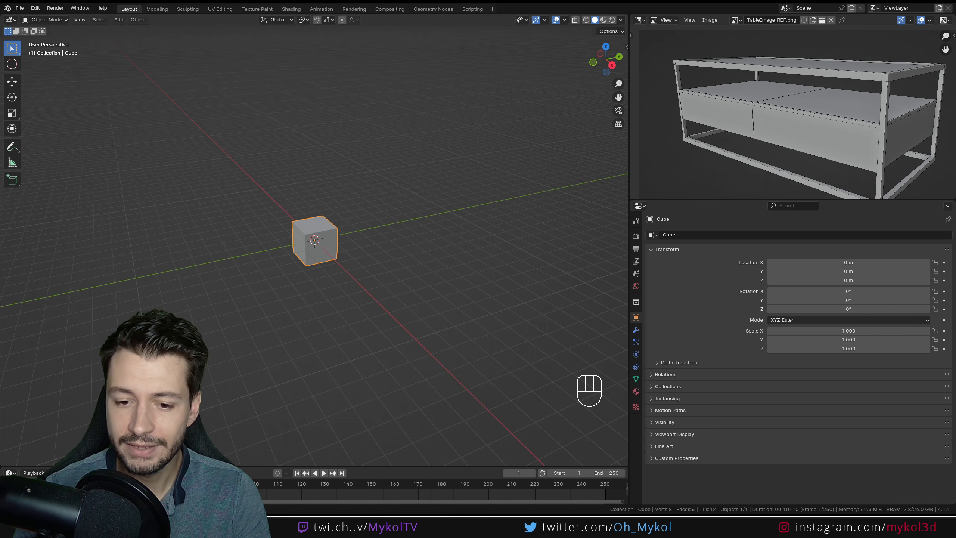
# Switch to the finished table scene and try moving its frame, tabletop and drawer block one at a time
pyautogui.moveTo(561, 525)
pyautogui.click(515, 485)
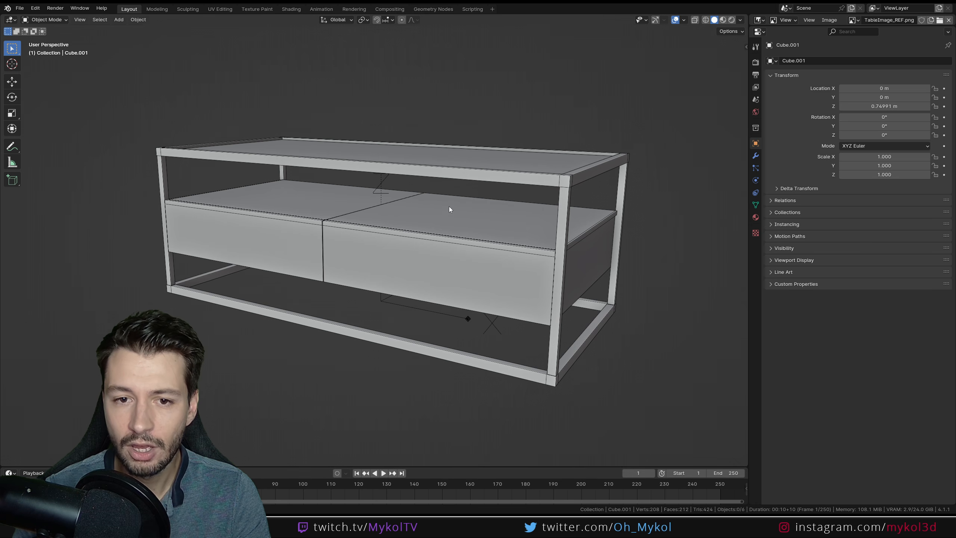
pyautogui.click(462, 168)
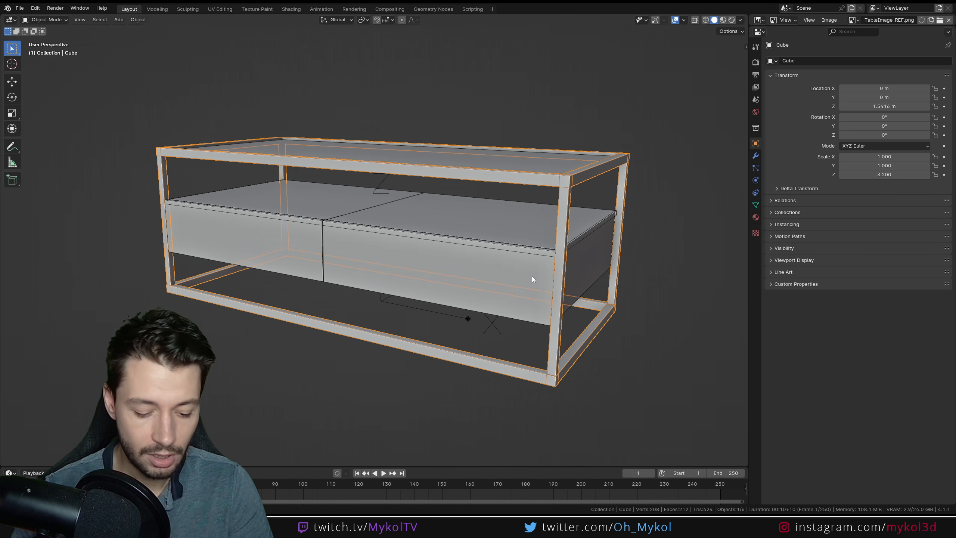
pyautogui.press('g')
pyautogui.rightClick(573, 208)
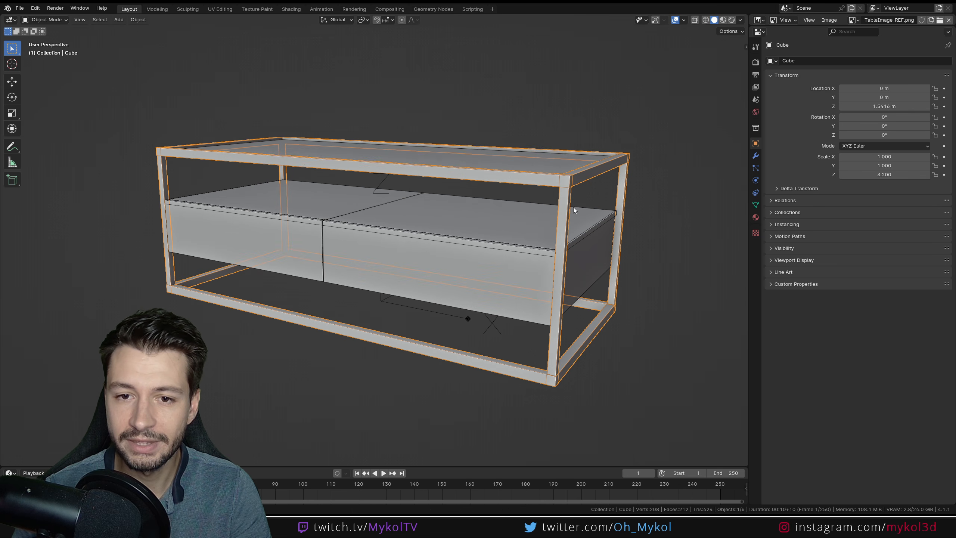
pyautogui.click(553, 163)
pyautogui.press('g')
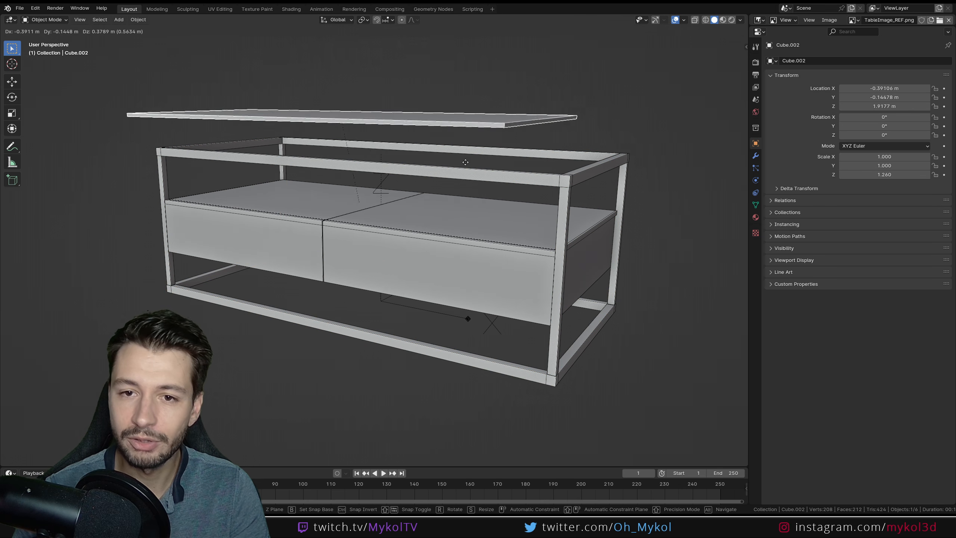
pyautogui.rightClick(500, 158)
pyautogui.click(407, 265)
pyautogui.press('g')
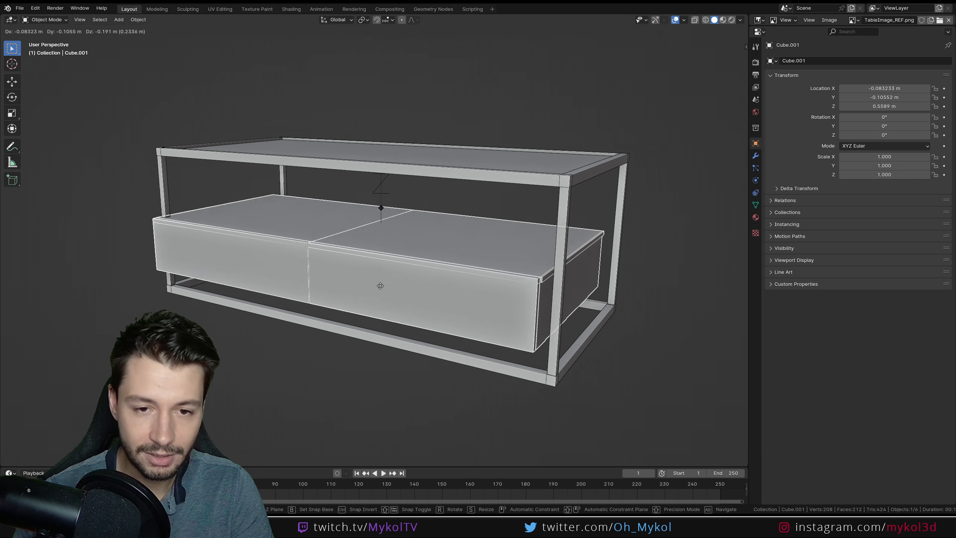
pyautogui.rightClick(400, 270)
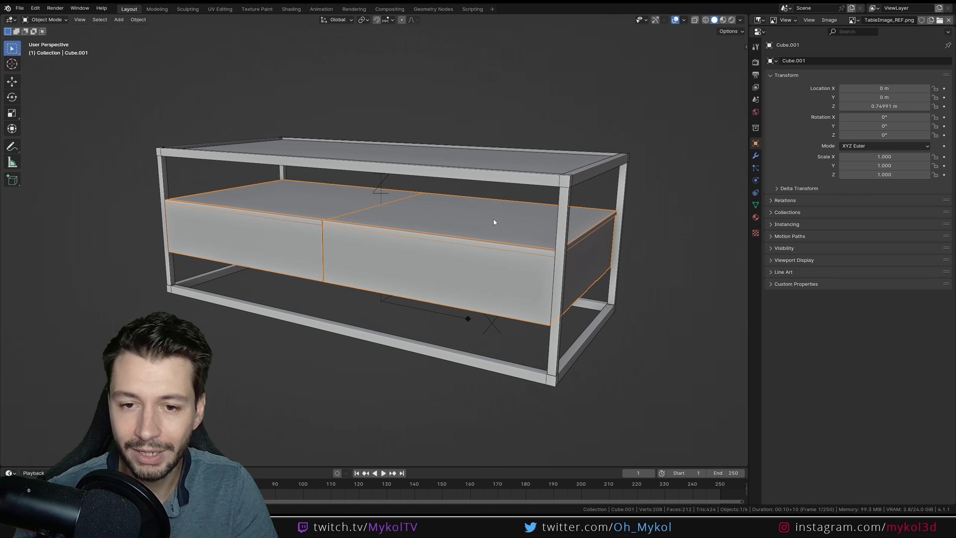
# Try moving and freely rotating the whole table with its Empty
pyautogui.click(463, 318)
pyautogui.press('g')
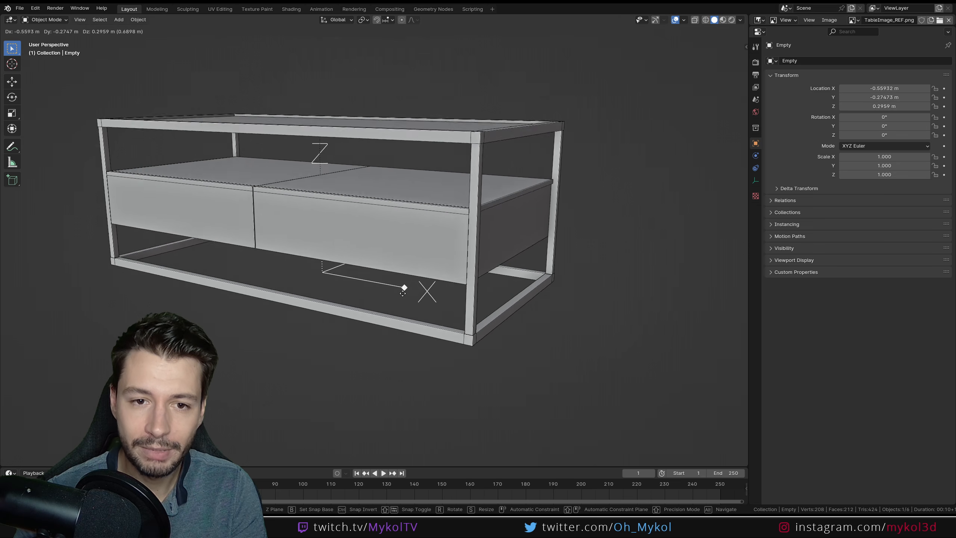
pyautogui.rightClick(403, 293)
pyautogui.press('r')
pyautogui.press('r')
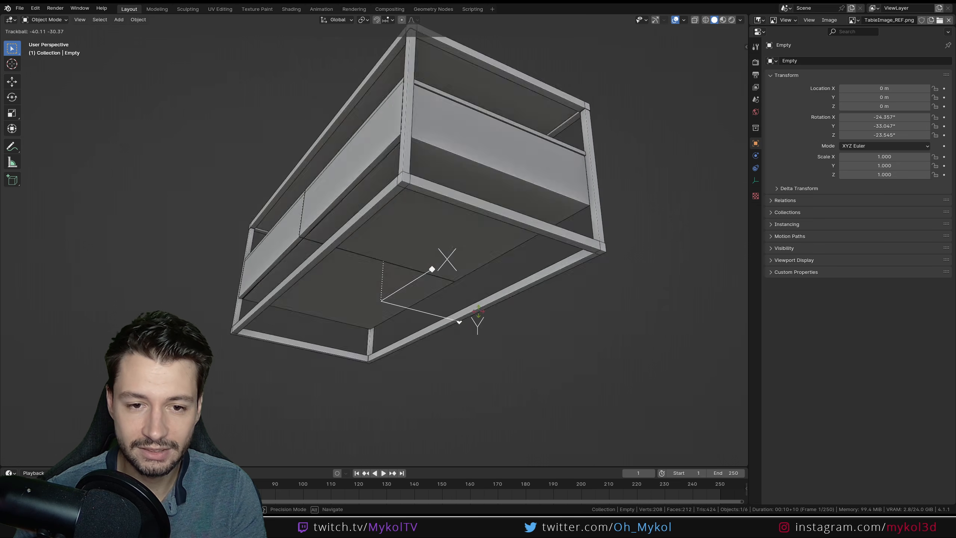
pyautogui.rightClick(513, 323)
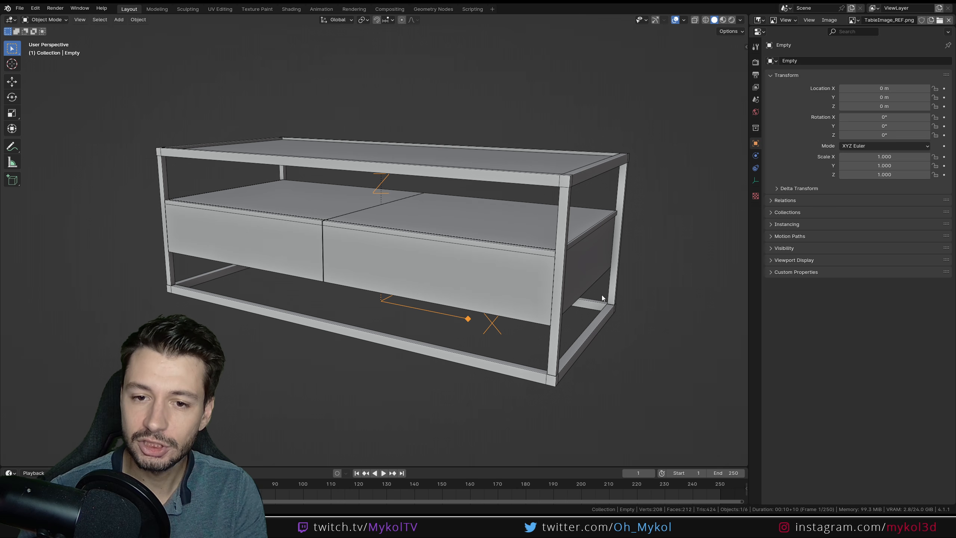
# Switch back to the 001_Table file and examine the table's frame, tabletop and drawers in the reference image
pyautogui.moveTo(561, 527)
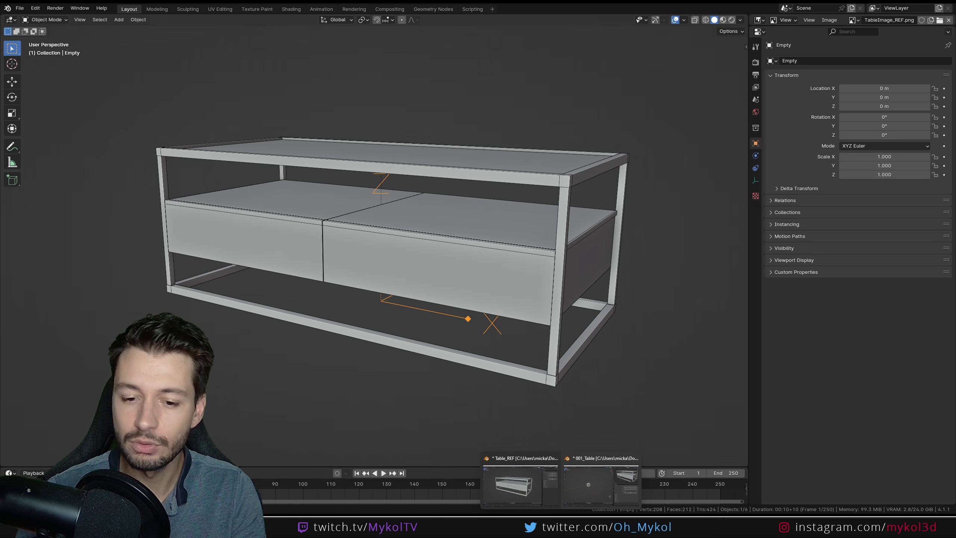
pyautogui.click(580, 490)
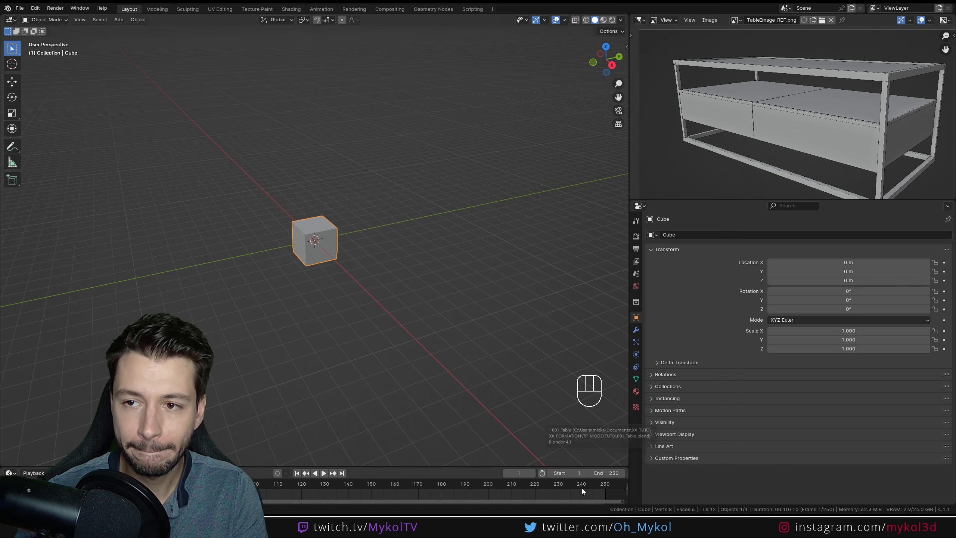
pyautogui.moveTo(831, 143); pyautogui.dragTo(834, 82, button='middle')
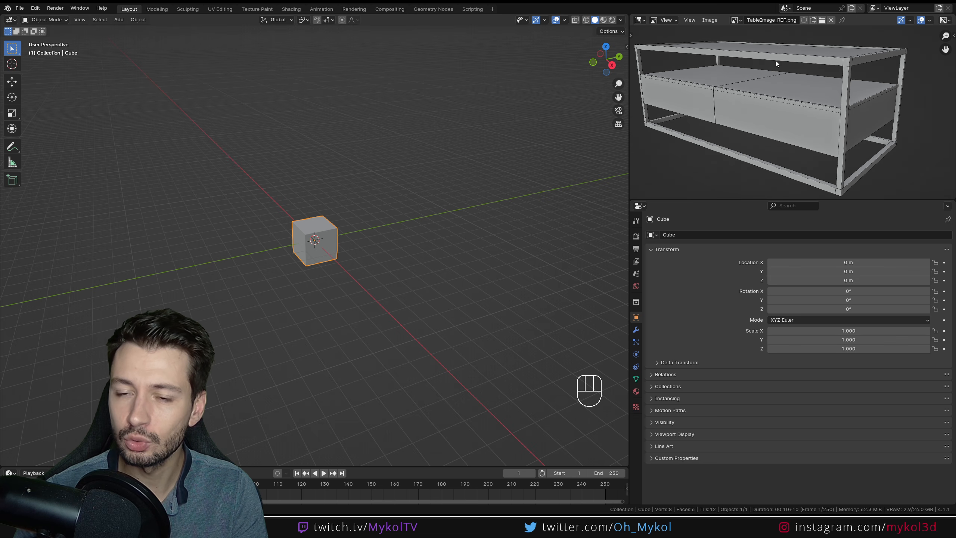
pyautogui.moveTo(756, 83)
pyautogui.mouseDown(button='middle')
pyautogui.moveTo(781, 90)
pyautogui.moveTo(764, 86)
pyautogui.mouseUp(button='middle')
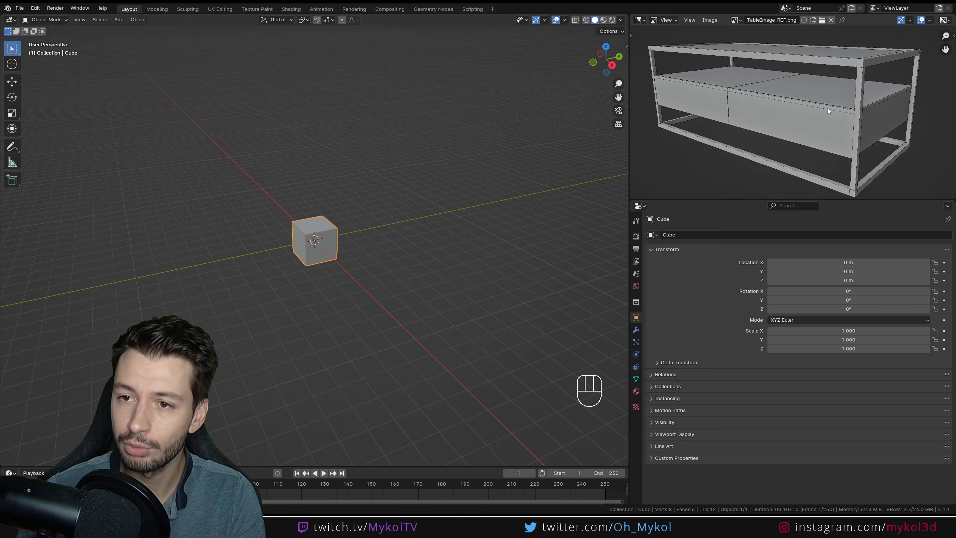
pyautogui.scroll(-1, 414, 233)
pyautogui.moveTo(330, 269); pyautogui.dragTo(387, 270, button='middle')
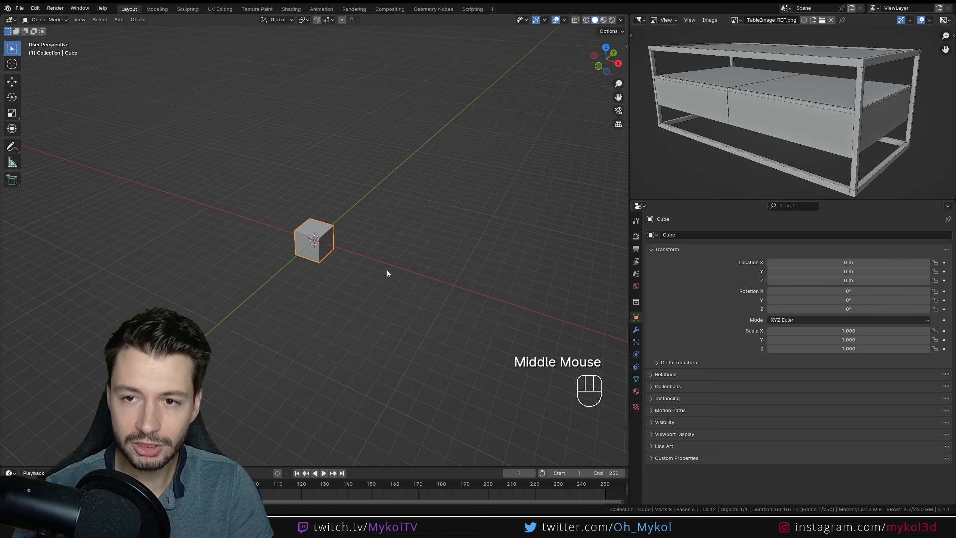
pyautogui.moveTo(767, 137); pyautogui.dragTo(768, 141, button='middle')
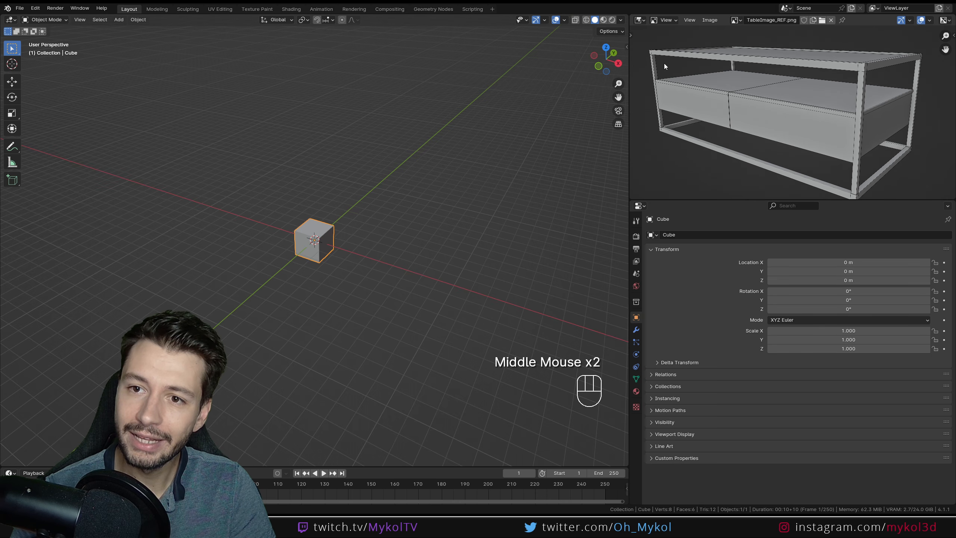
pyautogui.moveTo(432, 222); pyautogui.dragTo(466, 210, button='middle')
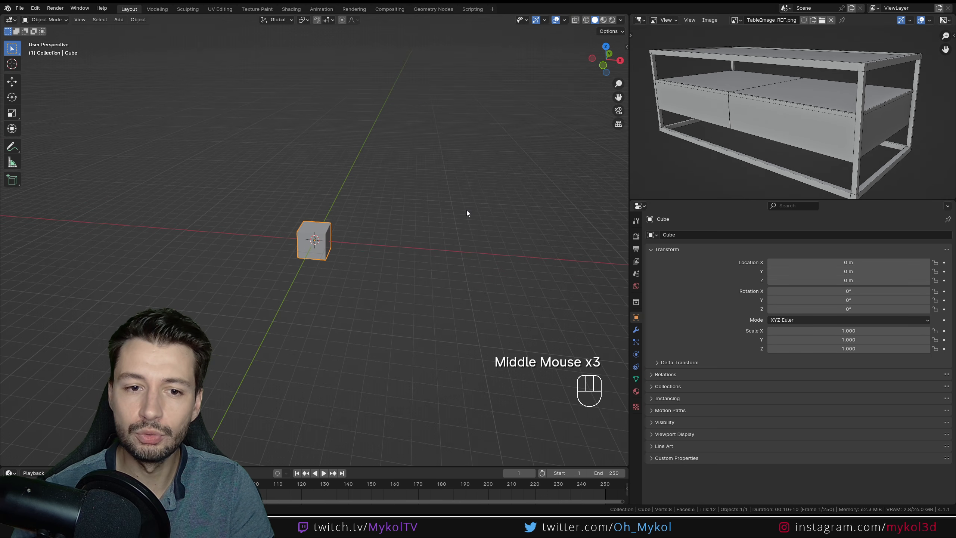
# Scale the cube along the X axis to 2.1 in top view, using snapped increments
pyautogui.scroll(2, 354, 288)
pyautogui.moveTo(353, 287); pyautogui.dragTo(376, 317, button='middle')
pyautogui.press('KP_7')
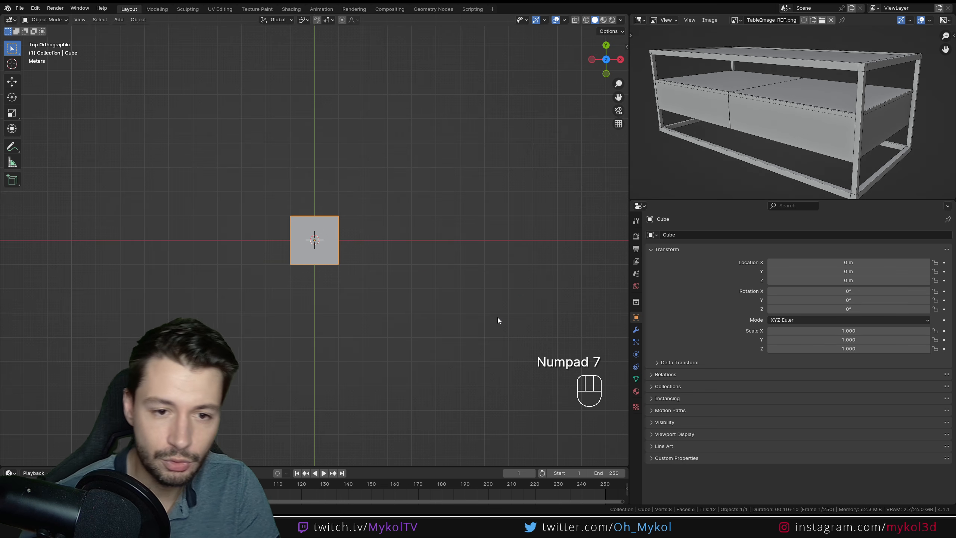
pyautogui.scroll(3, 375, 251)
pyautogui.press('s')
pyautogui.press('y')
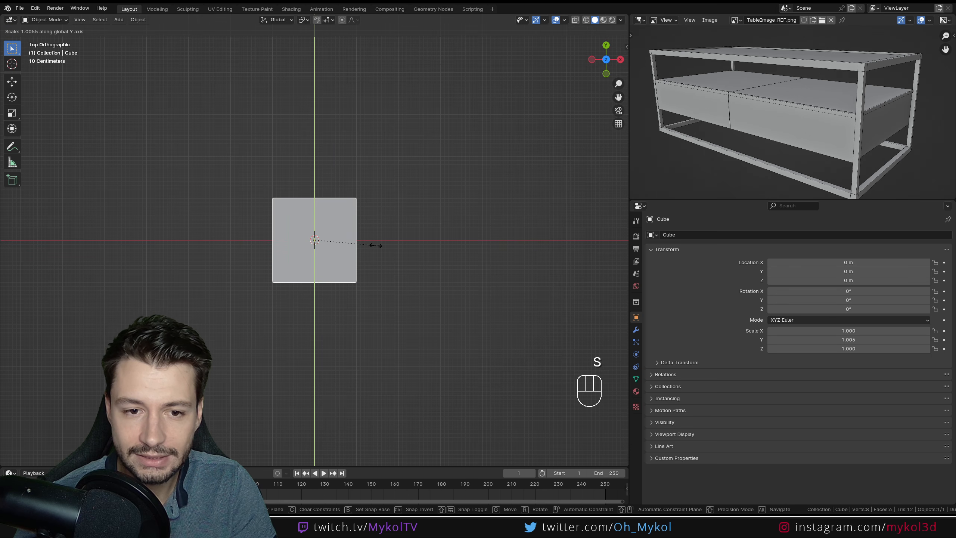
pyautogui.press('x')
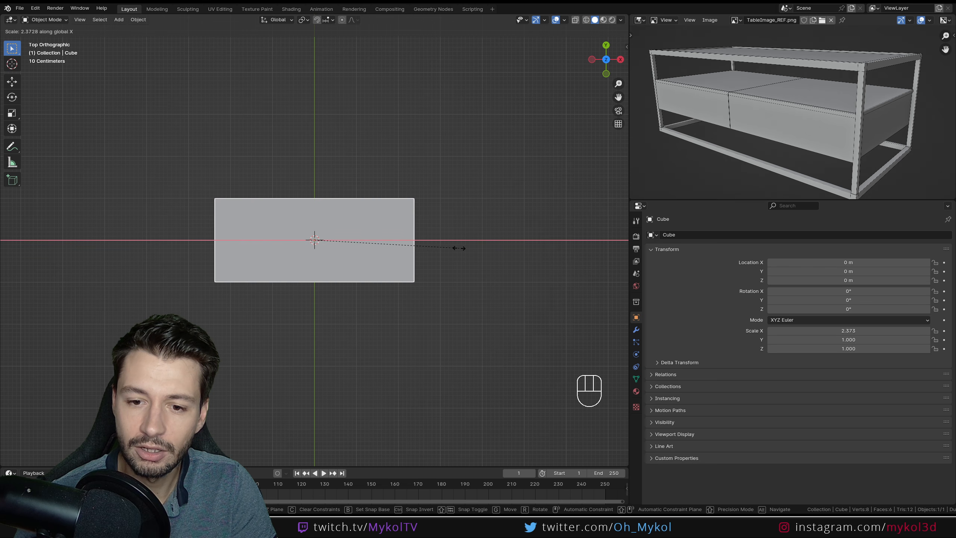
pyautogui.press('ctrl')
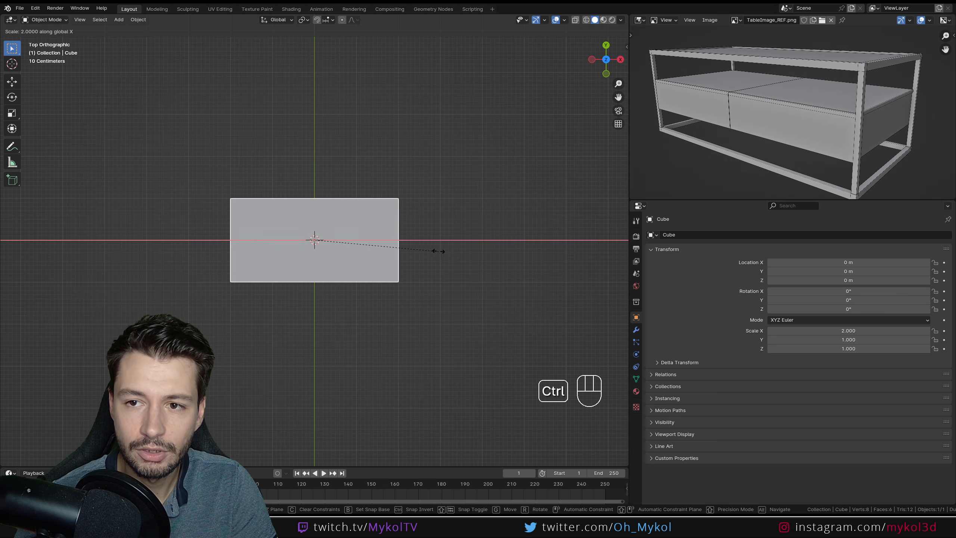
pyautogui.click(439, 251)
# Mark the thickness of the upper frame rail with an annotation near the front corner in the reference image
pyautogui.moveTo(339, 327); pyautogui.dragTo(506, 258, button='middle')
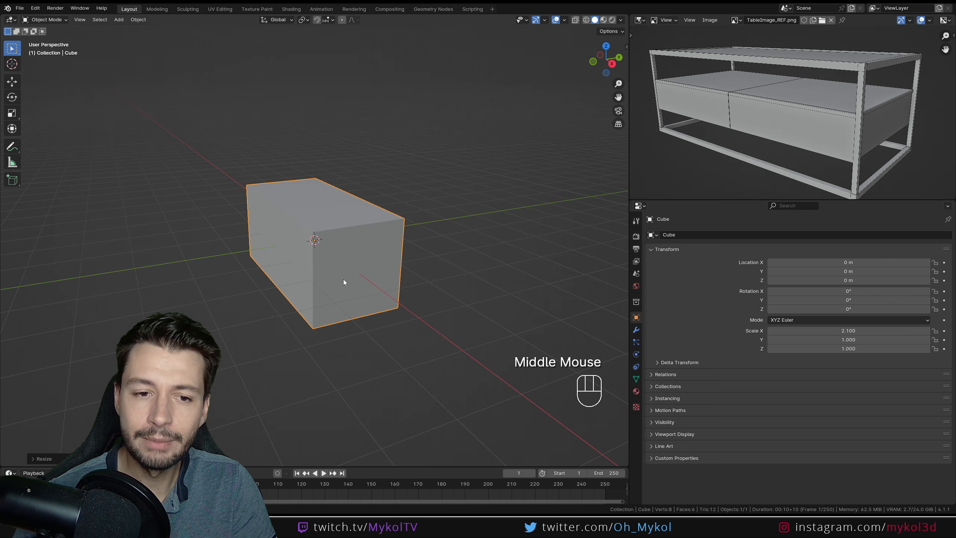
pyautogui.scroll(5, 830, 98)
pyautogui.moveTo(830, 98); pyautogui.dragTo(751, 158, button='middle')
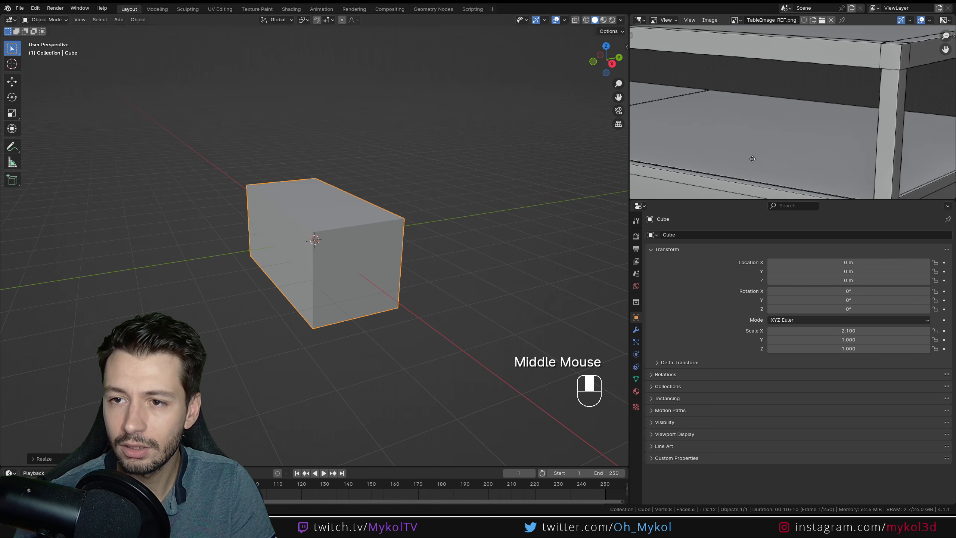
pyautogui.moveTo(804, 82); pyautogui.dragTo(808, 117, button='middle')
pyautogui.press('d')
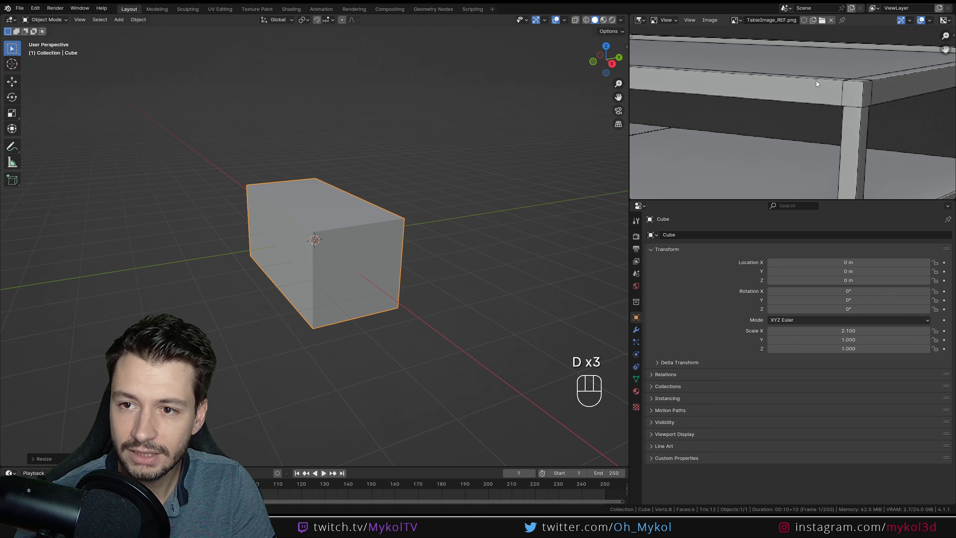
pyautogui.moveTo(811, 84)
pyautogui.mouseDown()
pyautogui.moveTo(809, 98)
pyautogui.moveTo(818, 89)
pyautogui.mouseUp()
pyautogui.press('d')
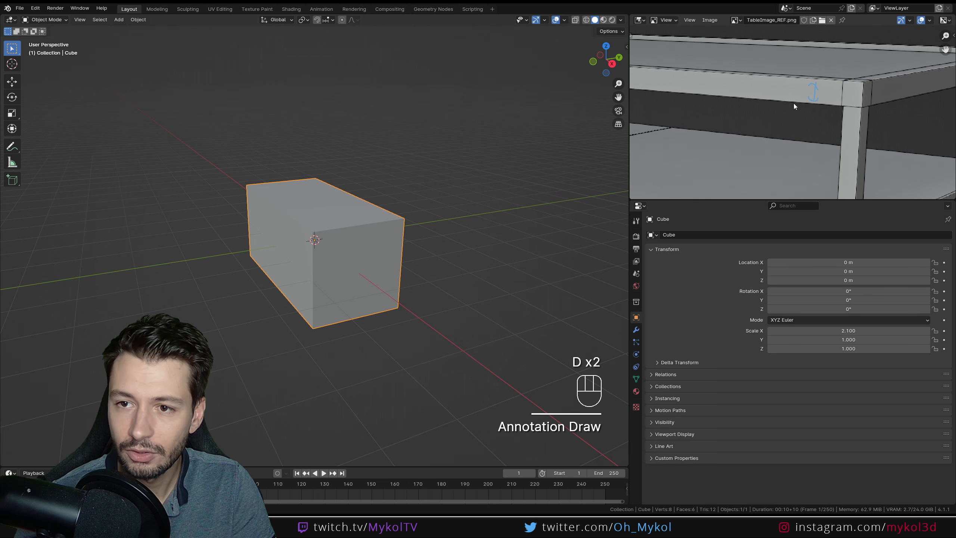
# Flatten the box along the Z axis to a scale of 0.1, using snapped increments
pyautogui.scroll(-3, 493, 187)
pyautogui.moveTo(494, 187); pyautogui.dragTo(382, 261, button='middle')
pyautogui.scroll(3, 370, 299)
pyautogui.moveTo(370, 297); pyautogui.dragTo(394, 294, button='middle')
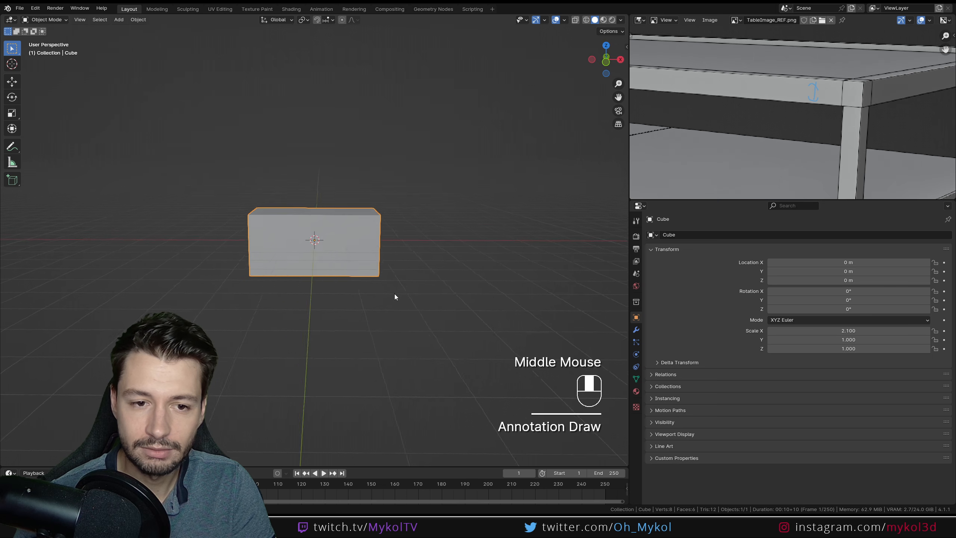
pyautogui.press('s')
pyautogui.moveTo(483, 302); pyautogui.dragTo(483, 301, button='middle')
pyautogui.press('ctrl')
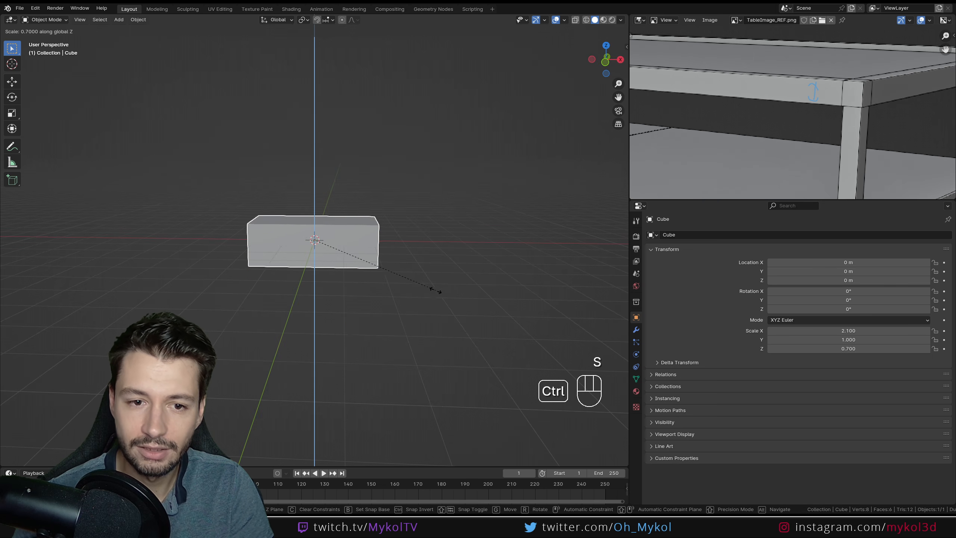
pyautogui.click(330, 245)
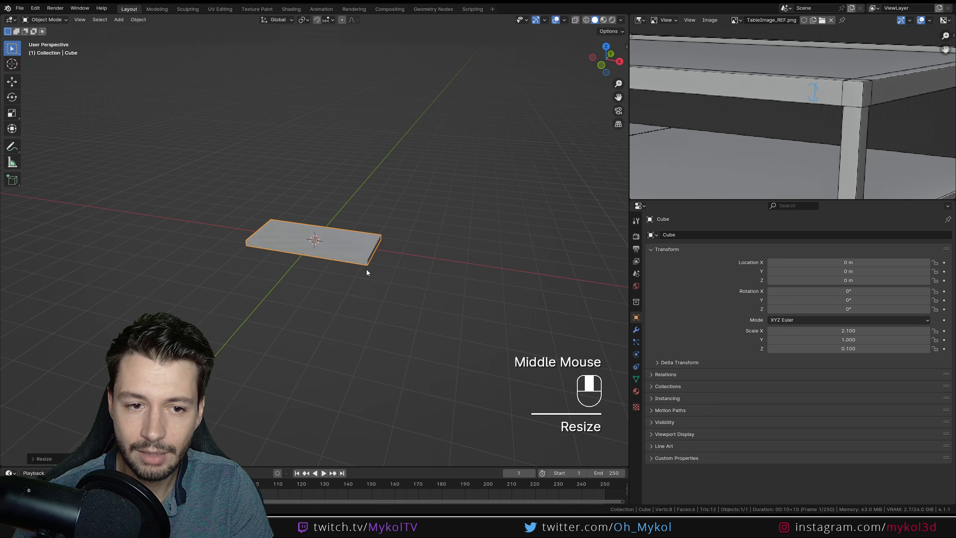
pyautogui.moveTo(366, 269)
pyautogui.mouseDown(button='middle')
pyautogui.moveTo(286, 262)
pyautogui.moveTo(324, 202)
pyautogui.moveTo(389, 251)
pyautogui.moveTo(371, 276)
pyautogui.mouseUp(button='middle')
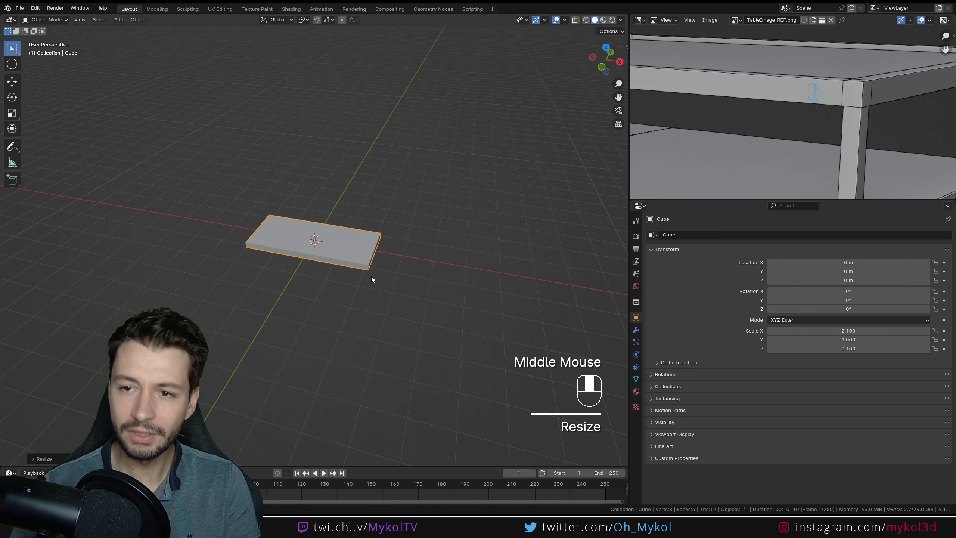
# Enlarge the reference image area and check the tabletop's proportions from above in the Table_REF file
pyautogui.moveTo(701, 159); pyautogui.dragTo(847, 130, button='middle')
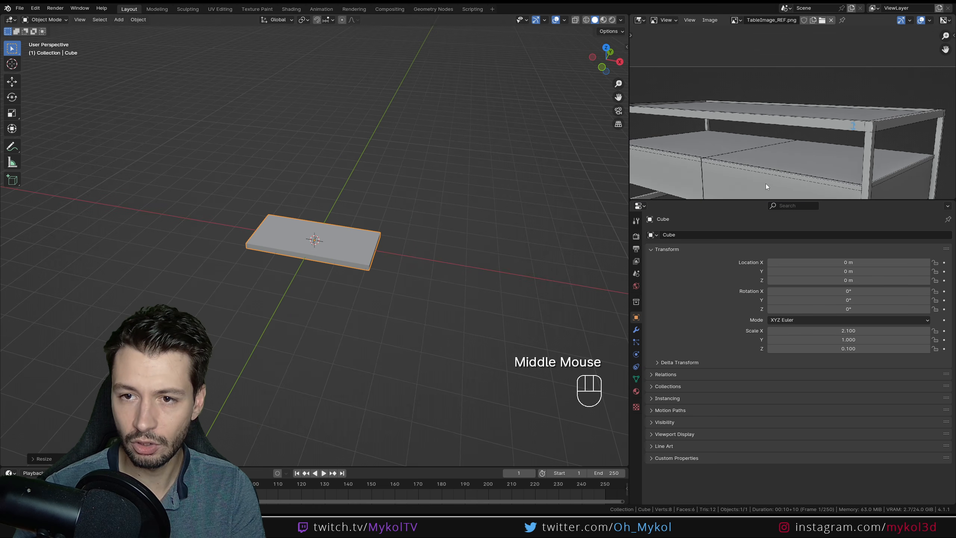
pyautogui.moveTo(743, 201); pyautogui.dragTo(743, 264)
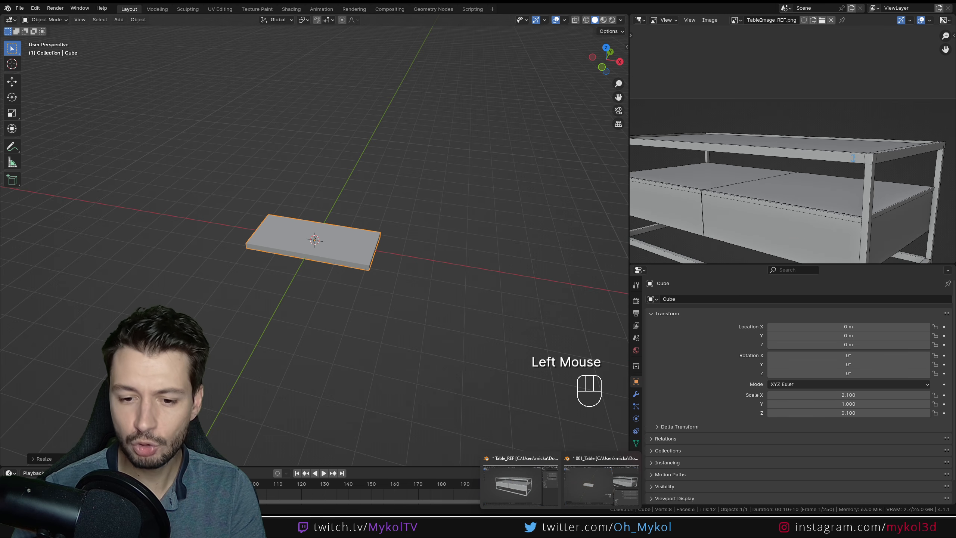
pyautogui.click(523, 495)
pyautogui.moveTo(448, 255)
pyautogui.mouseDown(button='middle')
pyautogui.moveTo(429, 301)
pyautogui.moveTo(437, 330)
pyautogui.moveTo(436, 261)
pyautogui.mouseUp(button='middle')
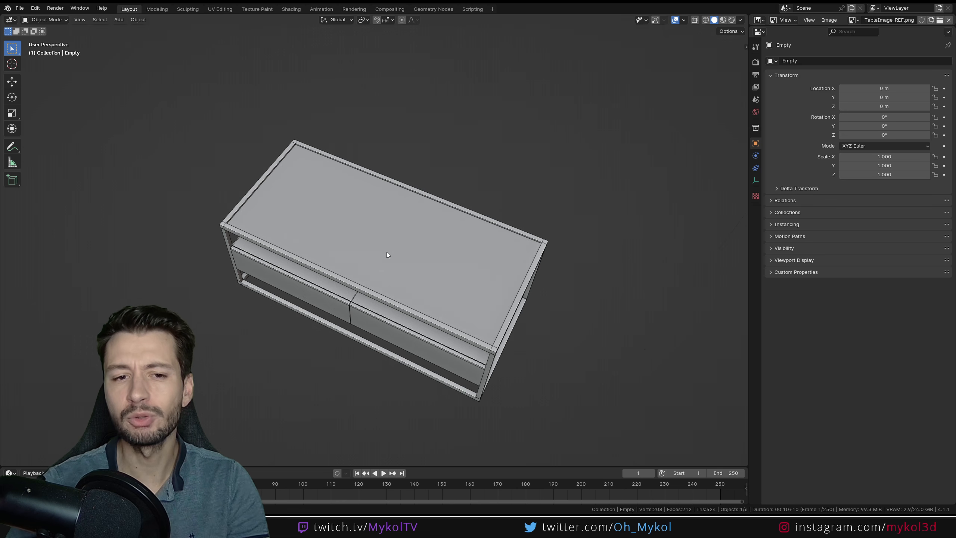
pyautogui.click(585, 489)
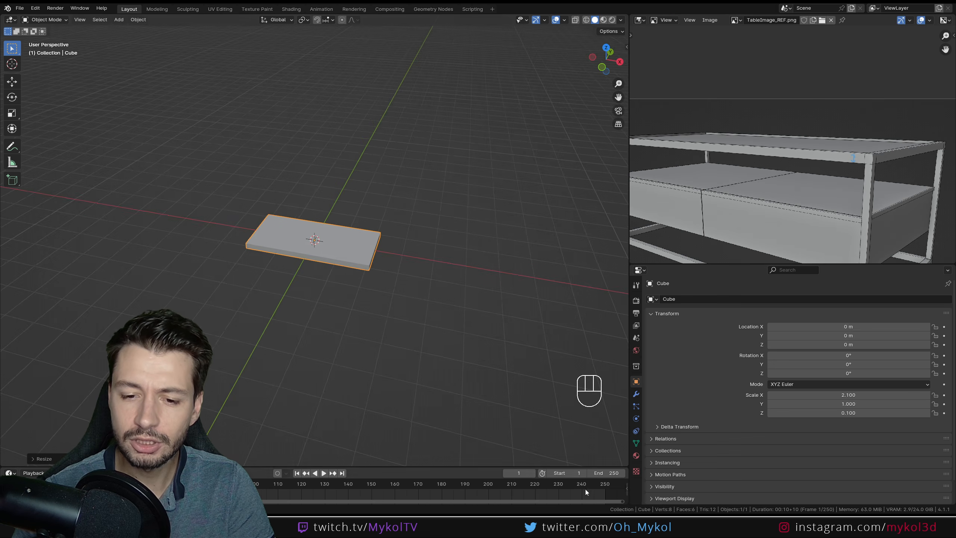
# Lengthen the flat slab along the X axis to a scale of 2.31
pyautogui.moveTo(422, 286); pyautogui.dragTo(453, 230, button='middle')
pyautogui.scroll(2, 445, 291)
pyautogui.middleClick(446, 290)
pyautogui.click(443, 287)
pyautogui.press('s')
pyautogui.click(494, 293)
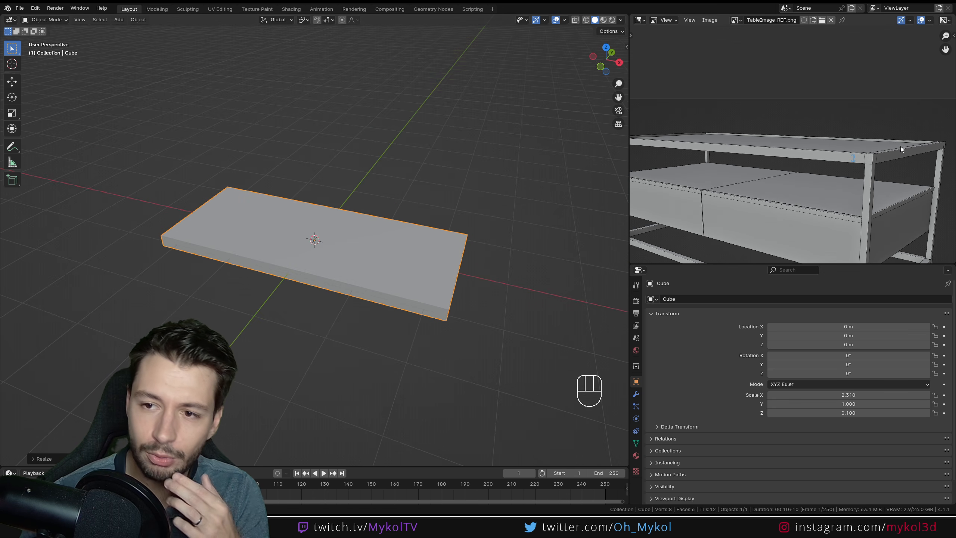
# Examine the upper frame's corner and leg joint in the reference image
pyautogui.scroll(-3, 797, 160)
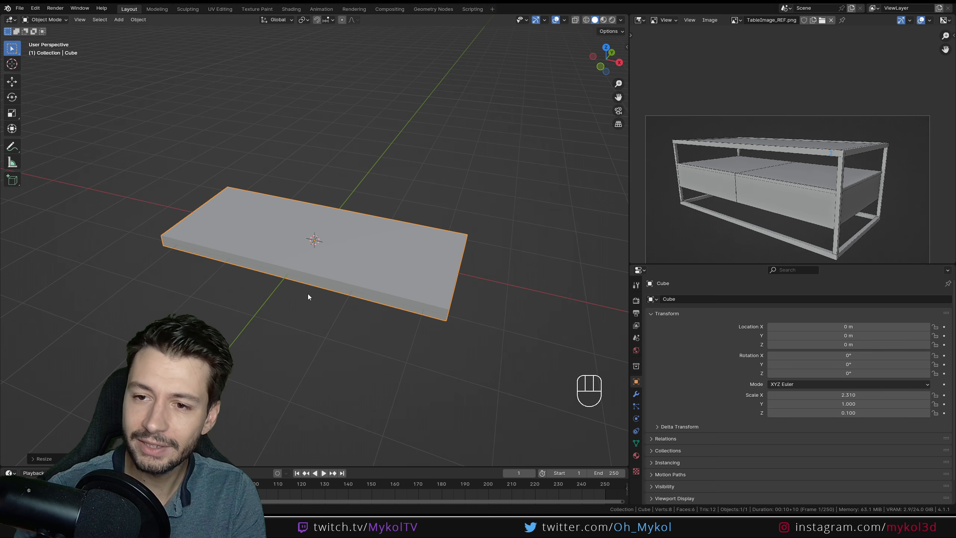
pyautogui.scroll(1, 308, 297)
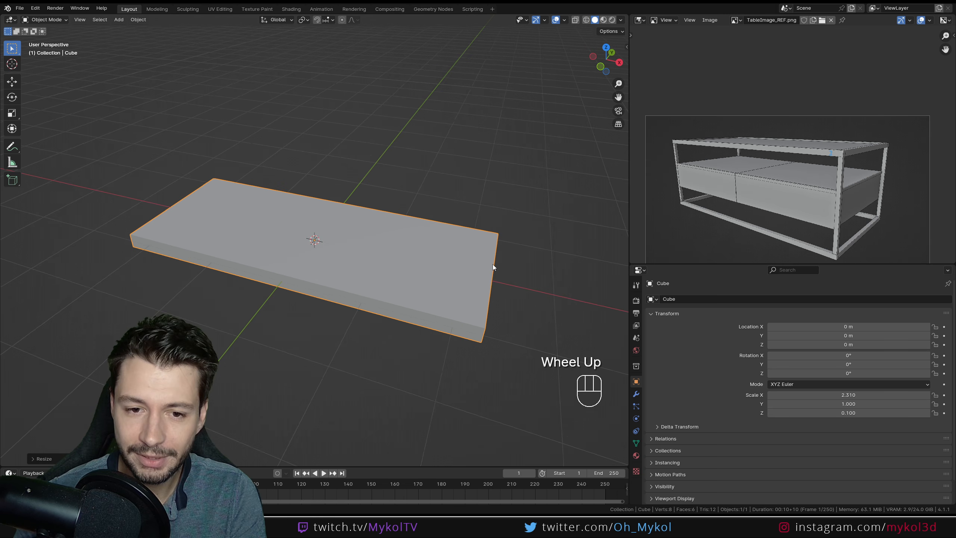
pyautogui.scroll(3, 864, 148)
pyautogui.scroll(2, 831, 159)
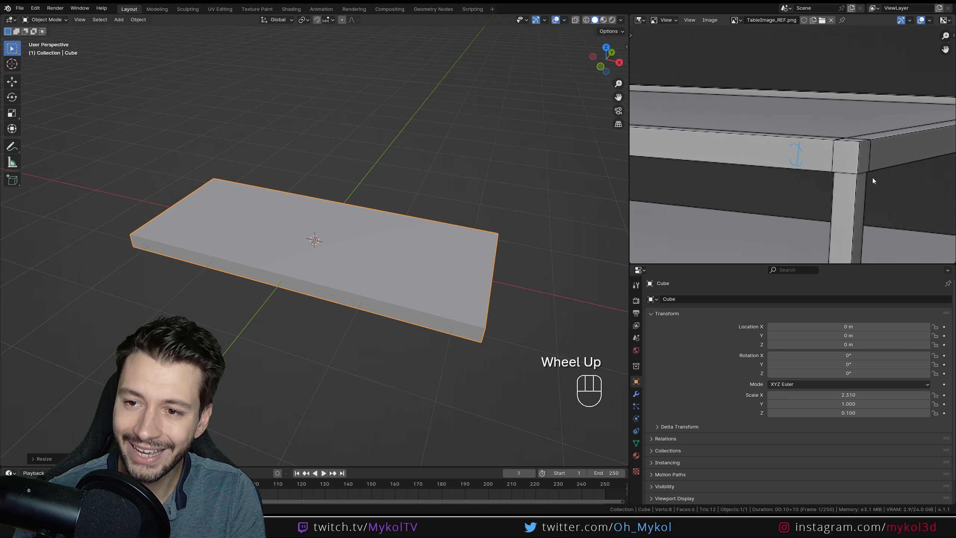
pyautogui.scroll(-1, 849, 185)
pyautogui.moveTo(848, 187); pyautogui.dragTo(832, 113, button='middle')
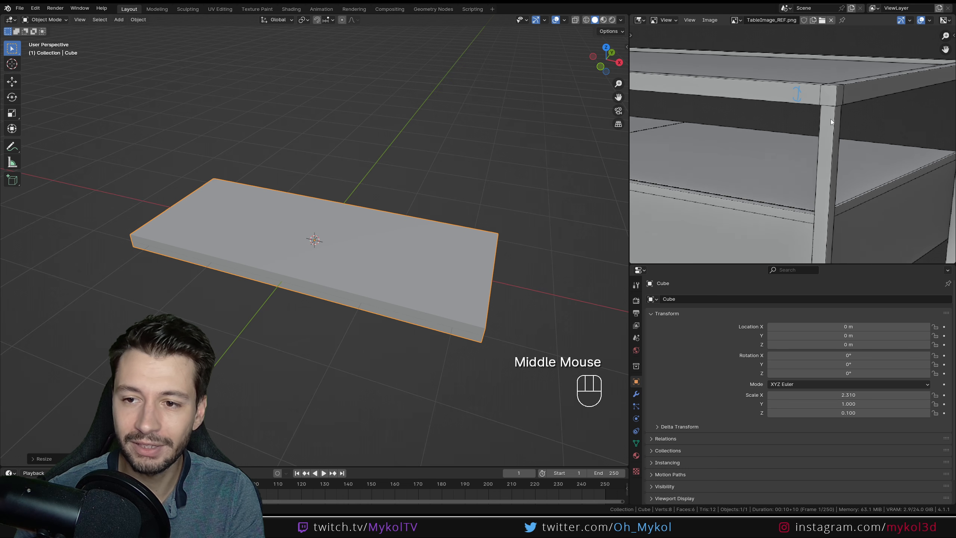
pyautogui.moveTo(378, 262); pyautogui.dragTo(404, 285, button='middle')
# Try insetting the slab's top face in Edit Mode with face selection
pyautogui.press('Tab')
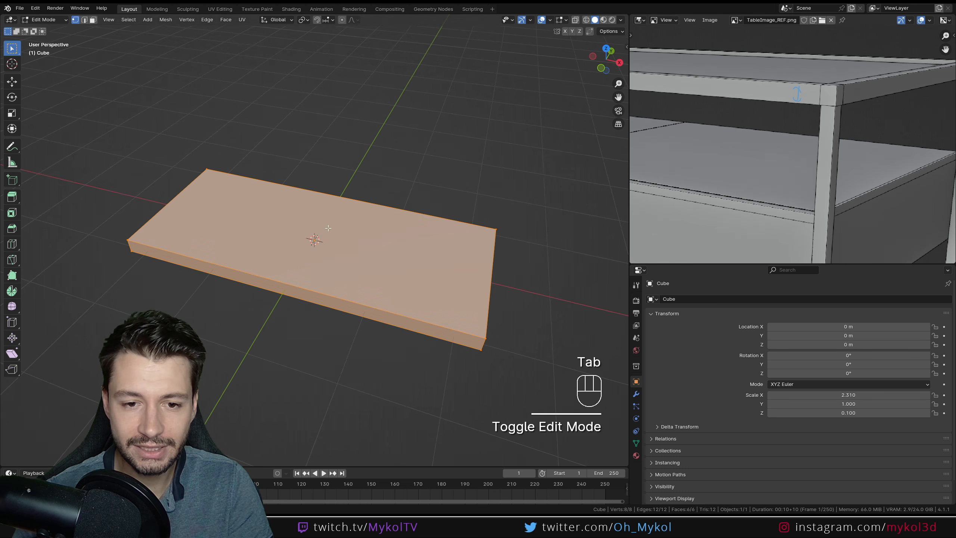
pyautogui.click(88, 33)
pyautogui.click(93, 20)
pyautogui.click(410, 297)
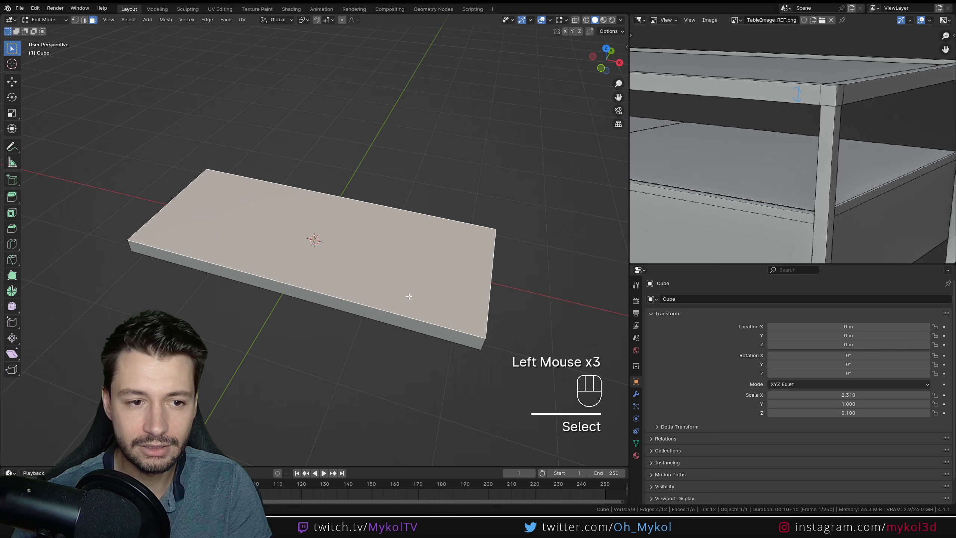
pyautogui.moveTo(497, 355); pyautogui.dragTo(525, 337, button='middle')
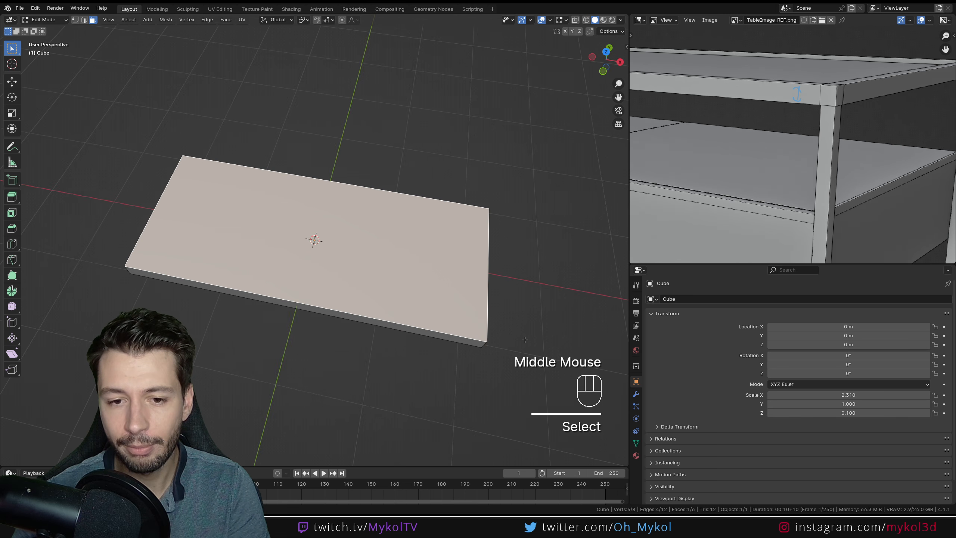
pyautogui.press('i')
pyautogui.click(517, 343)
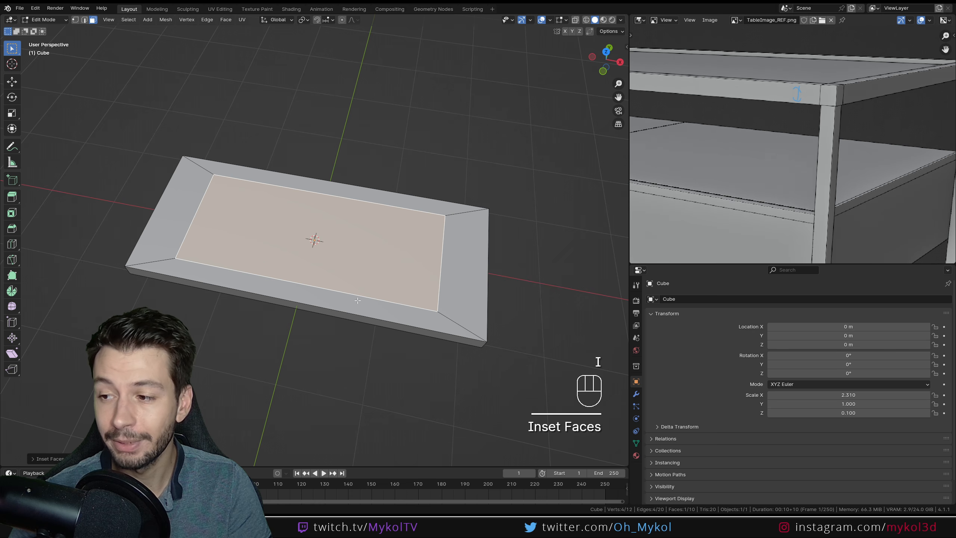
pyautogui.hotkey('ctrl', 'z')
# Return the slab to Object Mode, show its transform values in the viewport, and apply its scale
pyautogui.press('Tab')
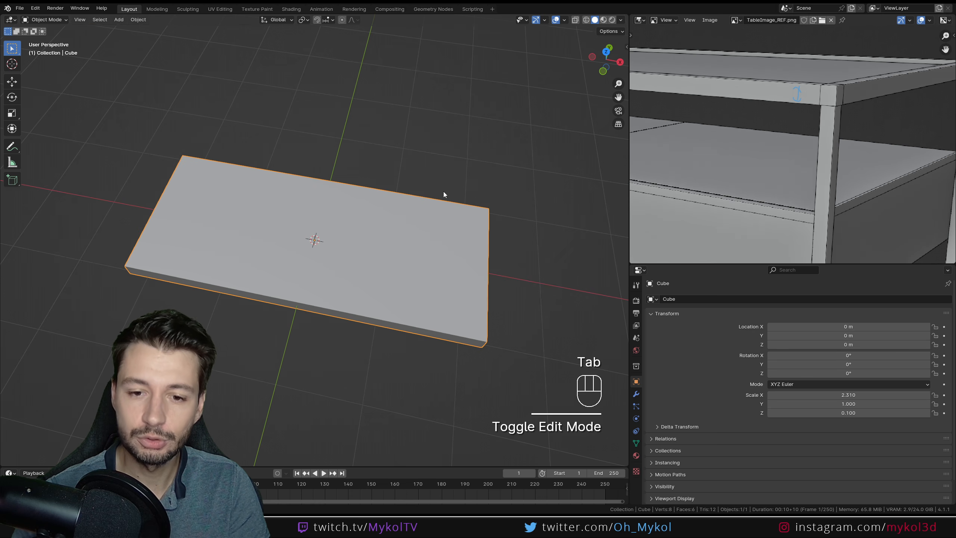
pyautogui.moveTo(626, 44); pyautogui.dragTo(538, 46)
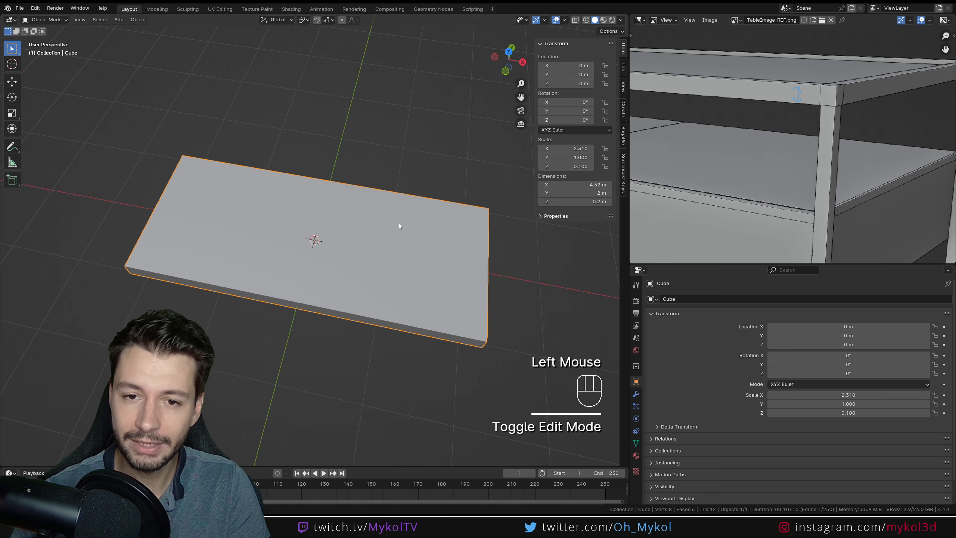
pyautogui.hotkey('ctrl', 'a')
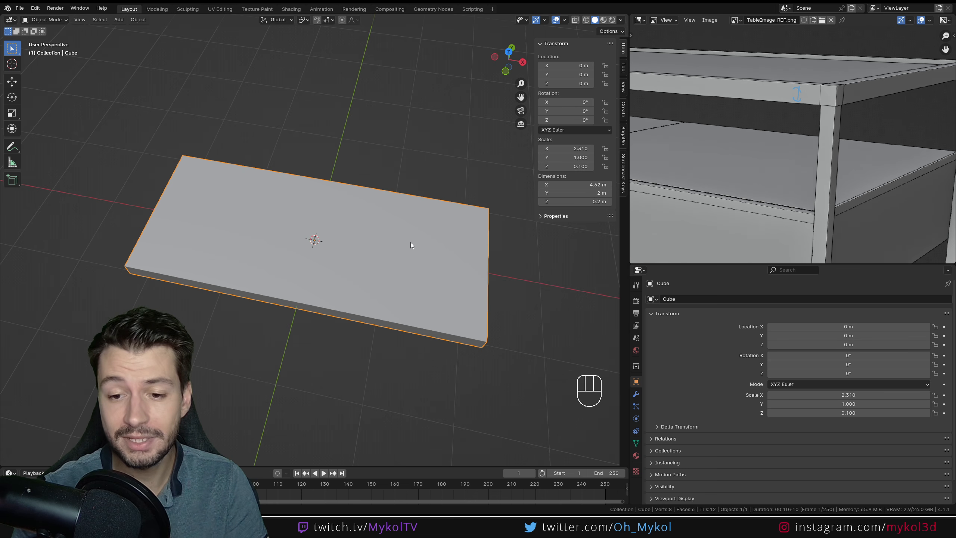
pyautogui.hotkey('ctrl', 'a')
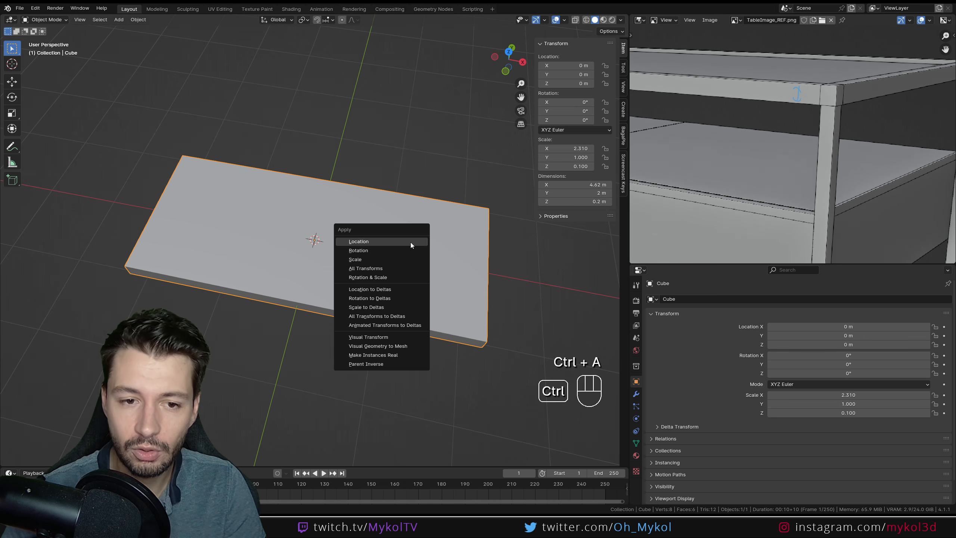
pyautogui.click(372, 259)
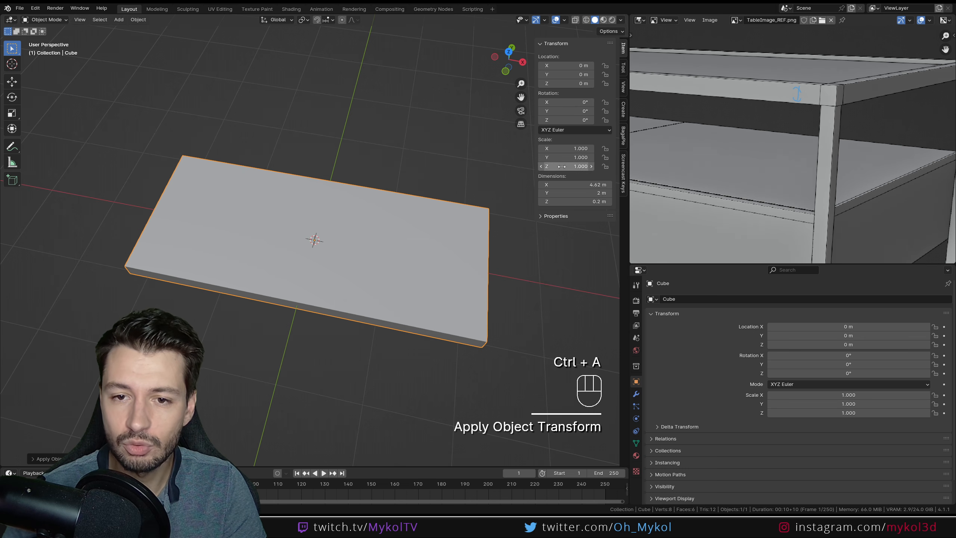
# Try an even inset of the slab's top face in Edit Mode and undo it
pyautogui.press('Tab')
pyautogui.press('i')
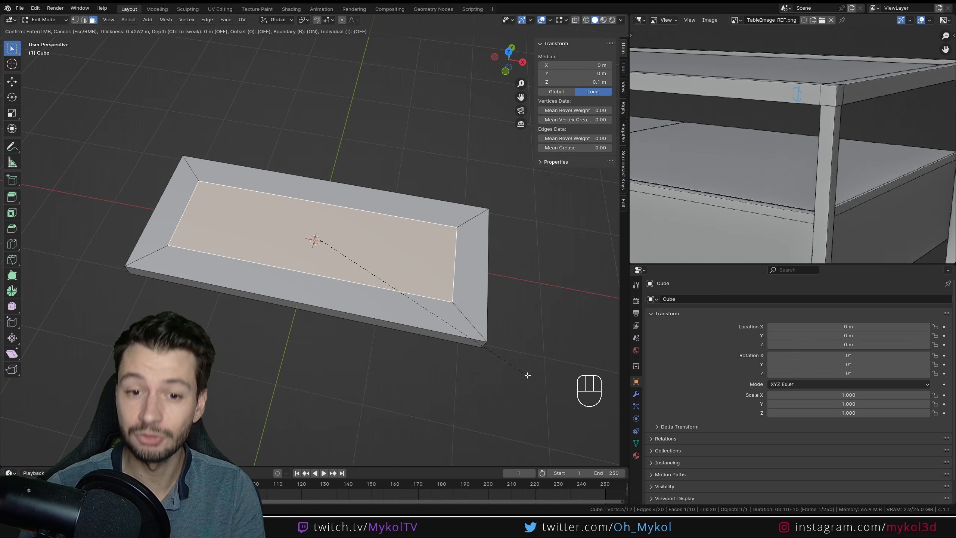
pyautogui.write('0')
pyautogui.moveTo(561, 382); pyautogui.dragTo(494, 354, button='middle')
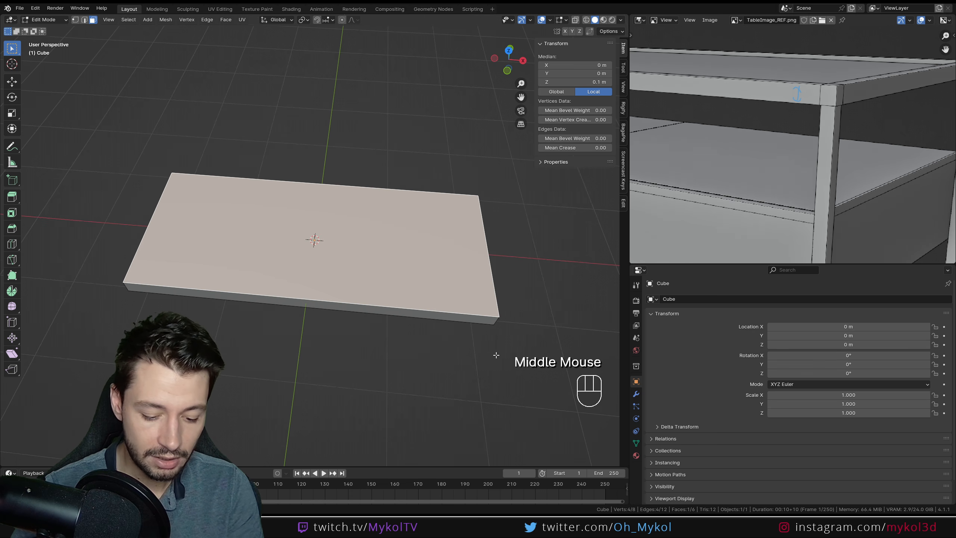
pyautogui.click(555, 388)
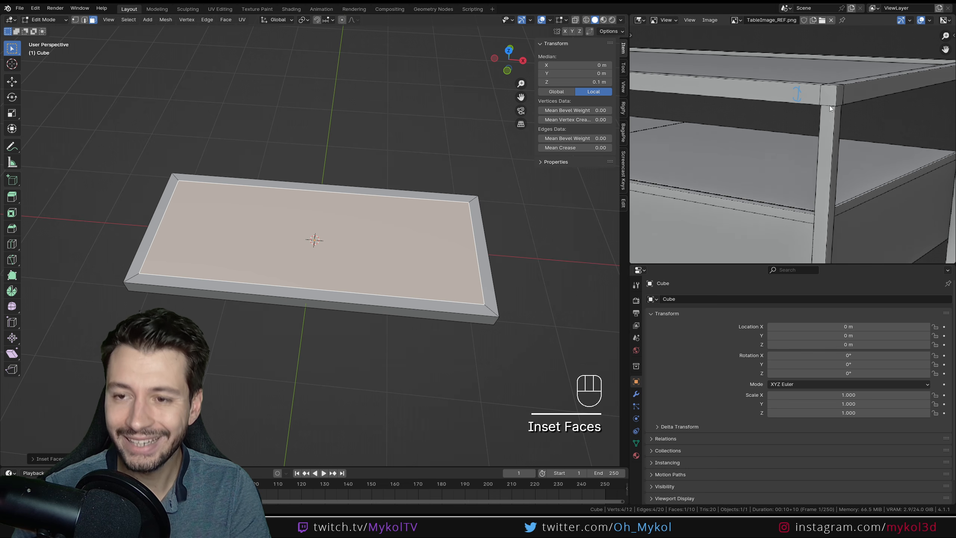
pyautogui.hotkey('ctrl', 'z')
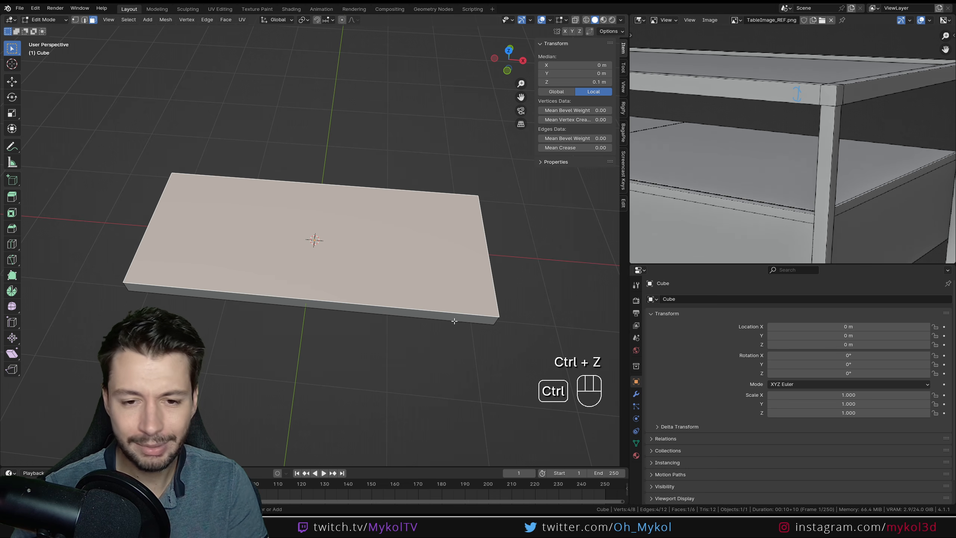
# Add two loop cuts across the slab's width in top view and scale them apart along X by 2.9, close to the short ends
pyautogui.moveTo(457, 320); pyautogui.dragTo(424, 299, button='middle')
pyautogui.press('KP_7')
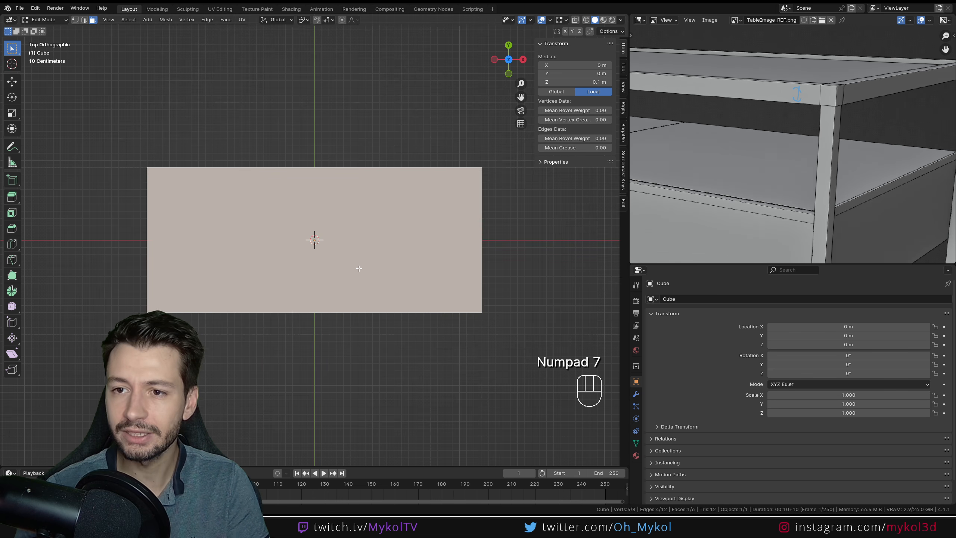
pyautogui.hotkey('ctrl', 'r')
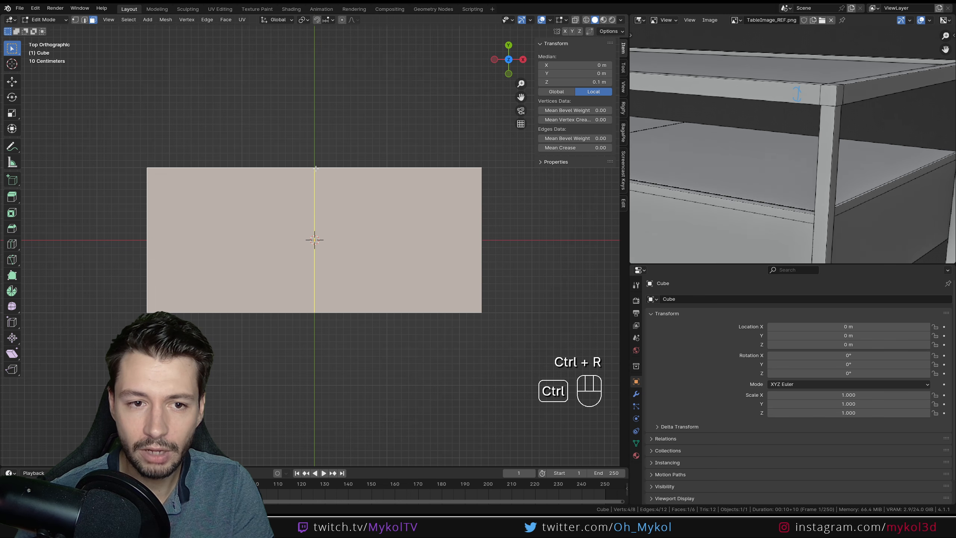
pyautogui.scroll(1, 316, 169)
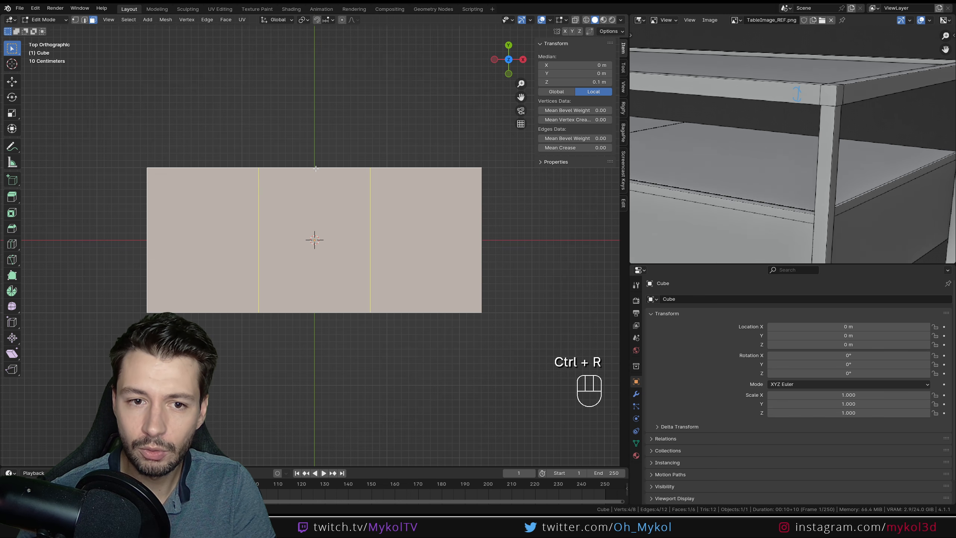
pyautogui.click(315, 168)
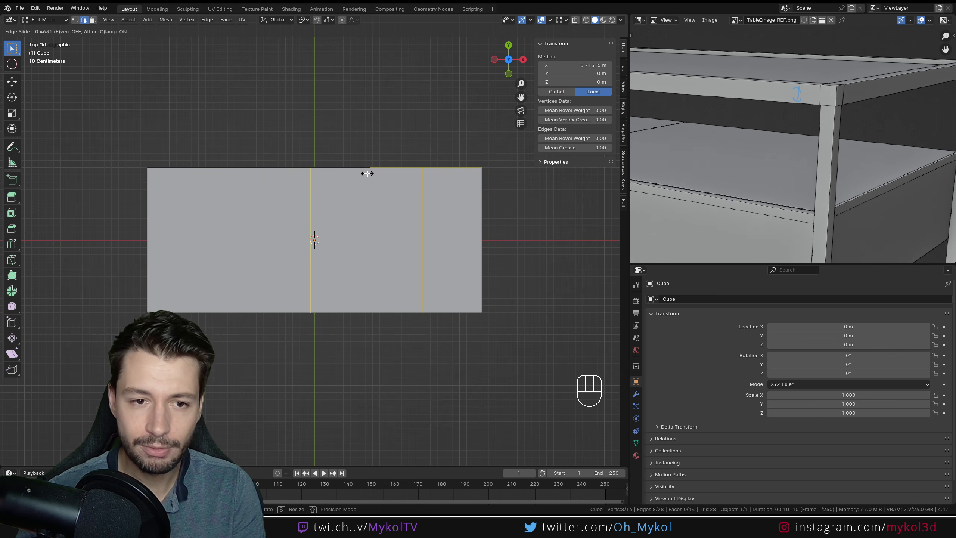
pyautogui.rightClick(303, 295)
pyautogui.scroll(1, 423, 253)
pyautogui.press('s')
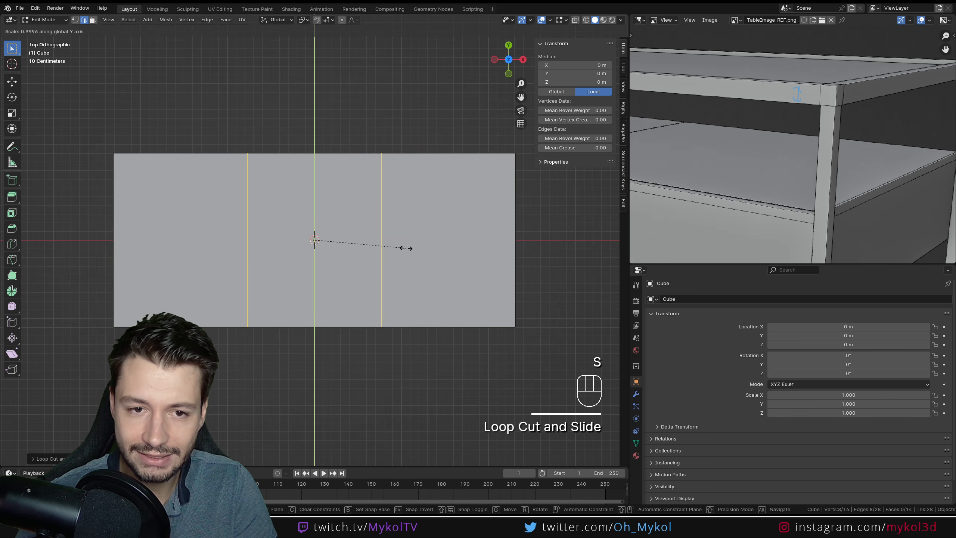
pyautogui.press('y')
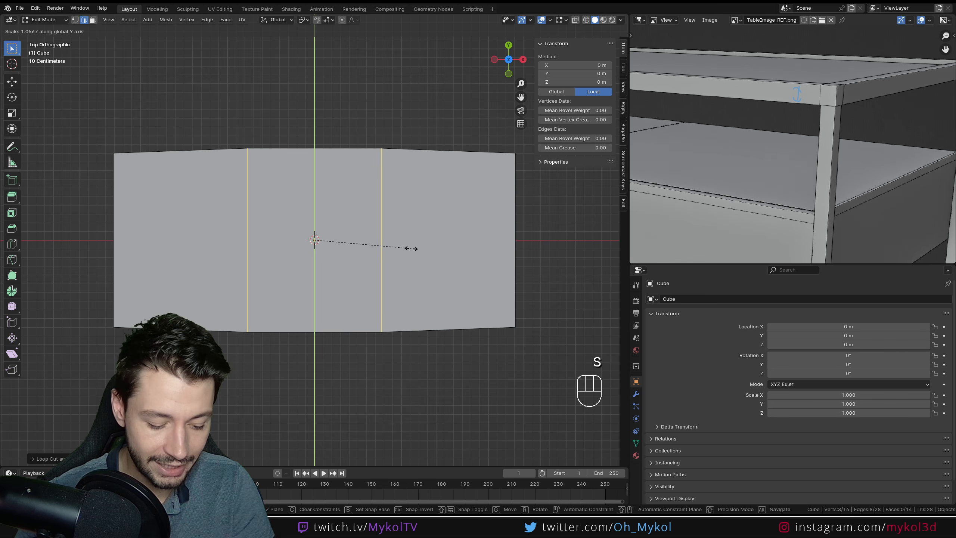
pyautogui.press('x')
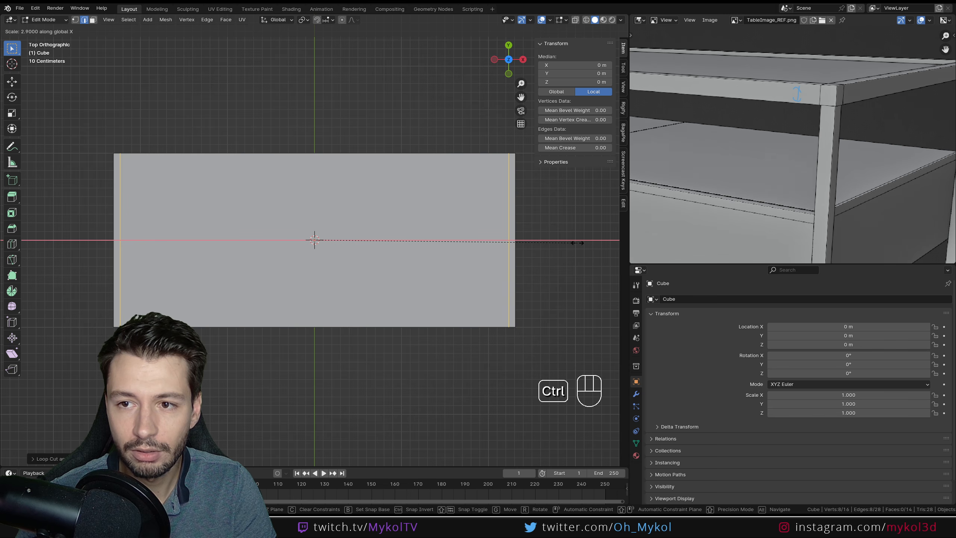
pyautogui.click(577, 243)
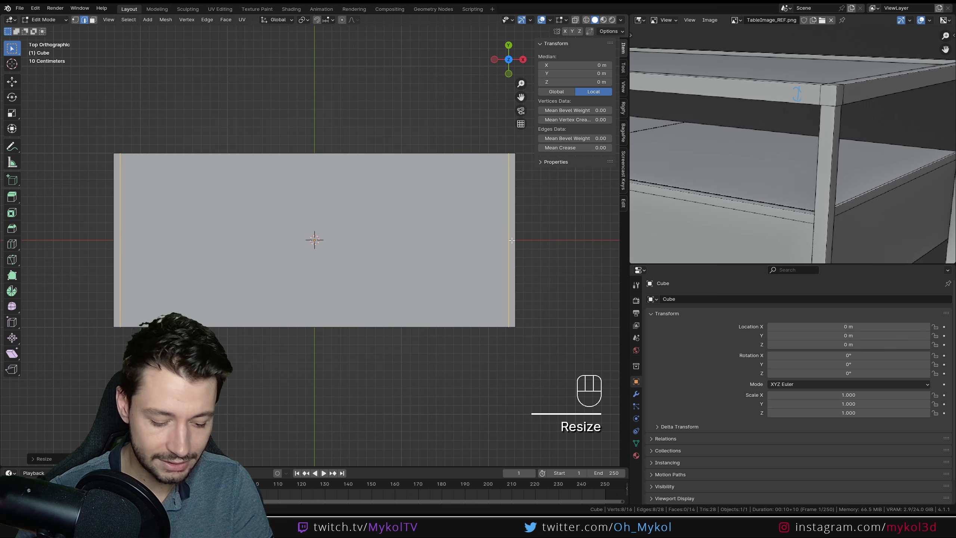
# Add two loop cuts along the slab's length and scale them apart along Y, close to the long edges
pyautogui.hotkey('ctrl', 'r')
pyautogui.scroll(1, 511, 240)
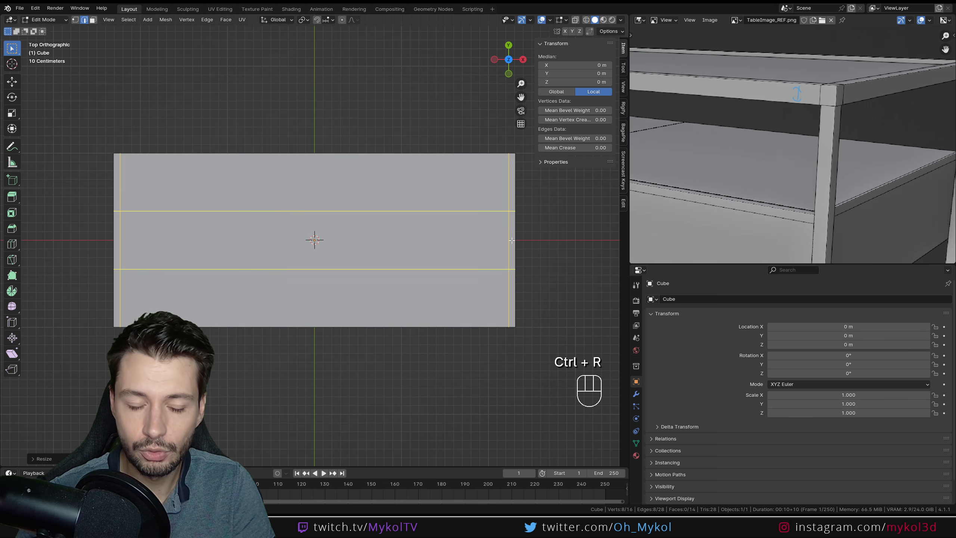
pyautogui.click(511, 240)
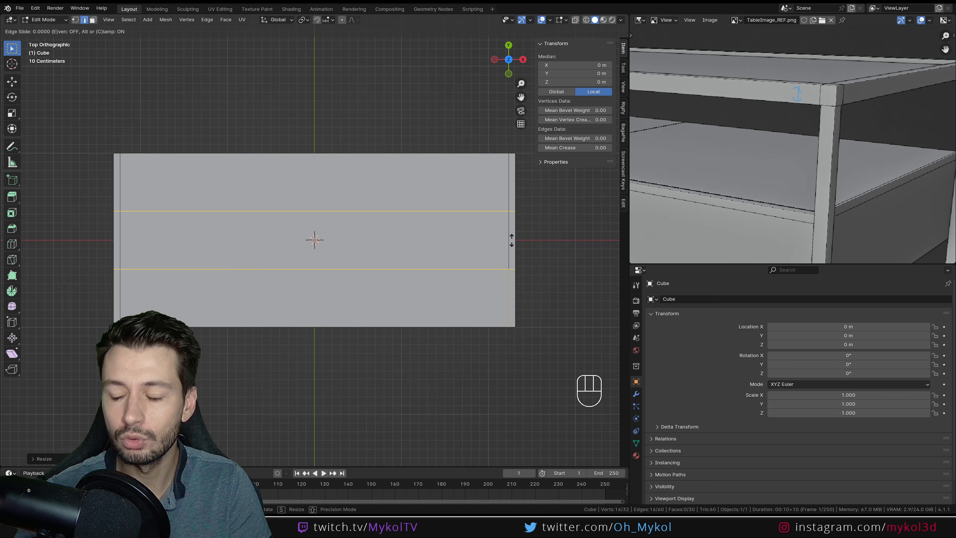
pyautogui.rightClick(512, 240)
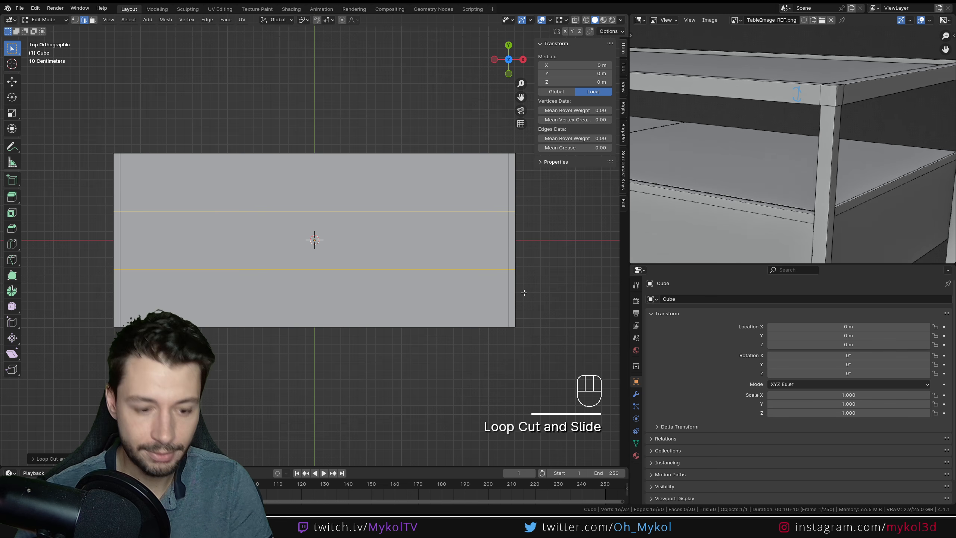
pyautogui.press('s')
pyautogui.press('y')
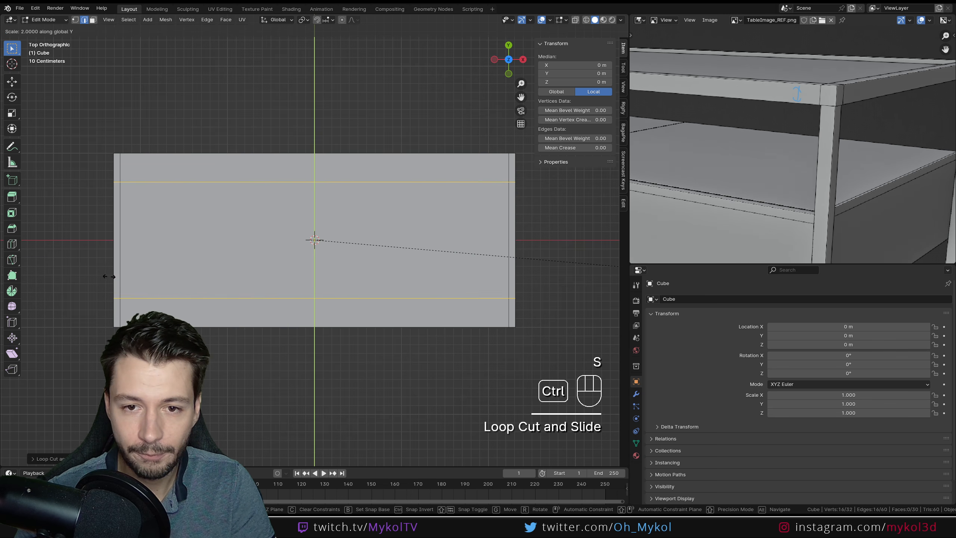
pyautogui.click(285, 267)
# Scale the two lengthwise loops inward along Y by about 0.96 to widen the strips at the long edges
pyautogui.scroll(3, 284, 268)
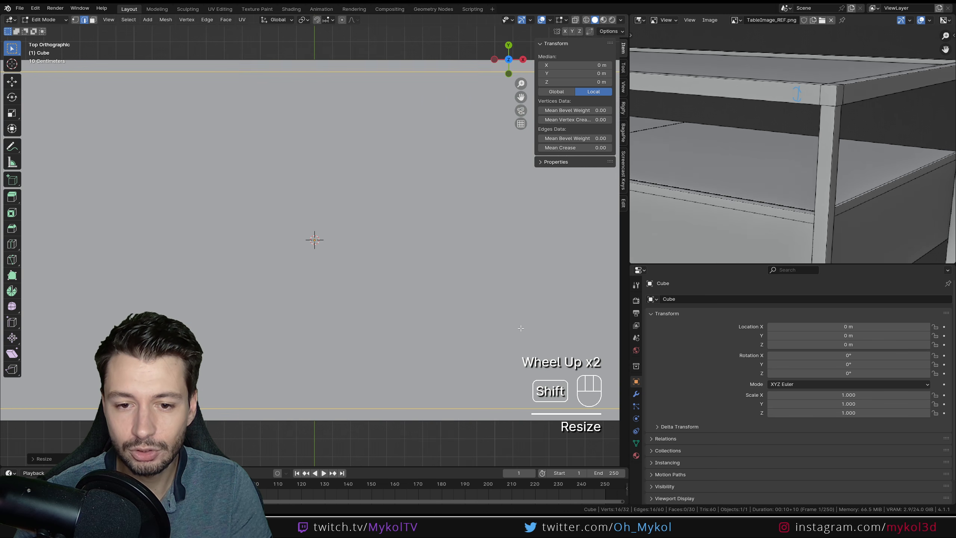
pyautogui.keyDown('shift'); pyautogui.moveTo(472, 327); pyautogui.dragTo(267, 278, button='middle'); pyautogui.keyUp('shift')
pyautogui.scroll(2, 341, 292)
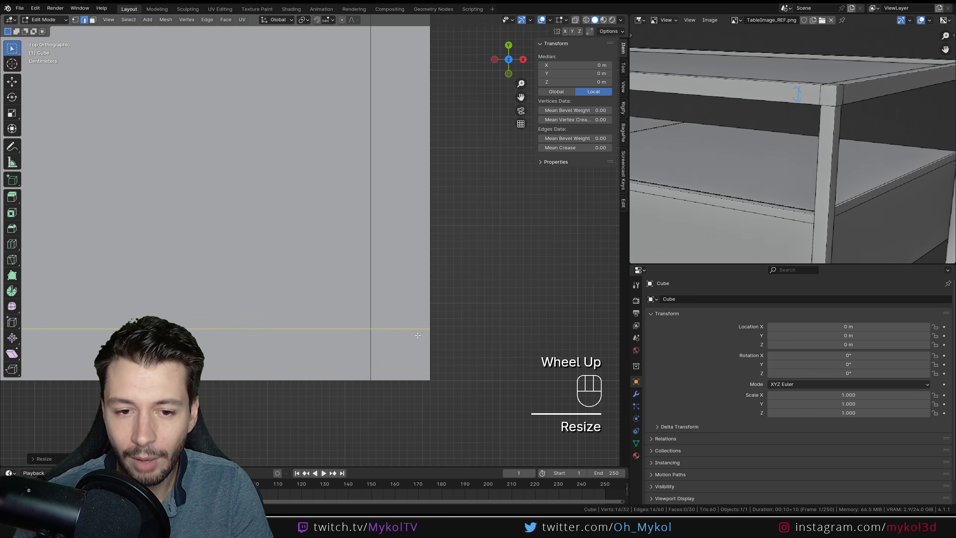
pyautogui.scroll(-2, 473, 326)
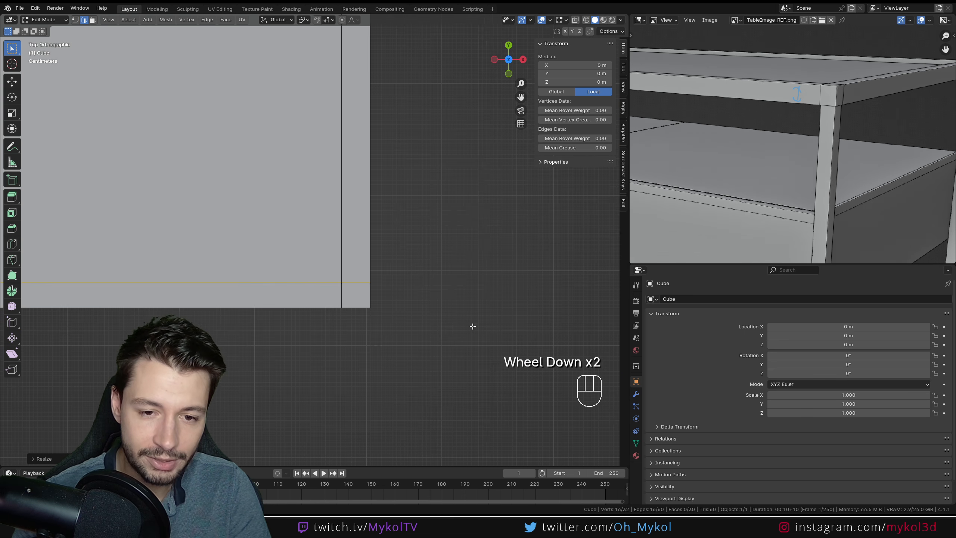
pyautogui.press('s')
pyautogui.press('y')
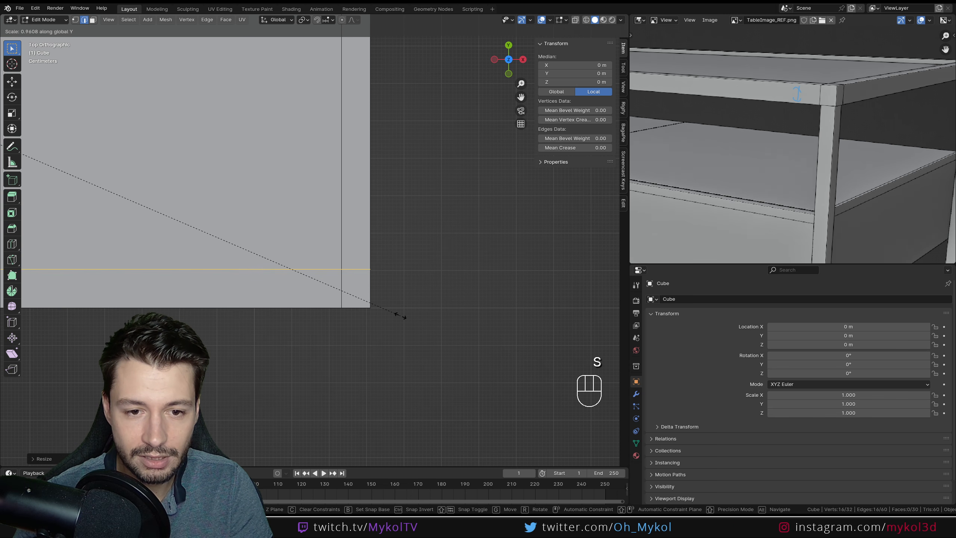
pyautogui.click(375, 303)
pyautogui.scroll(-4, 375, 302)
pyautogui.scroll(2, 358, 297)
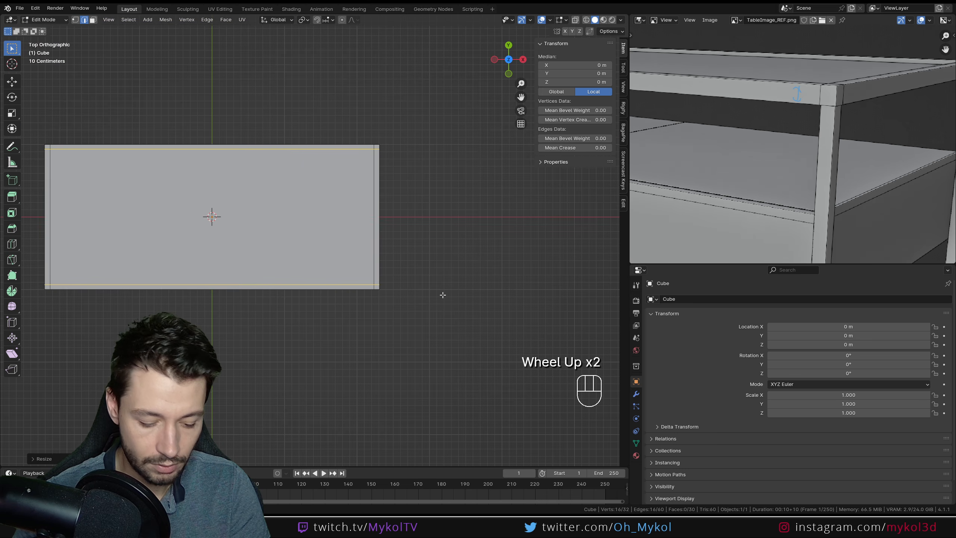
pyautogui.press('s')
pyautogui.press('y')
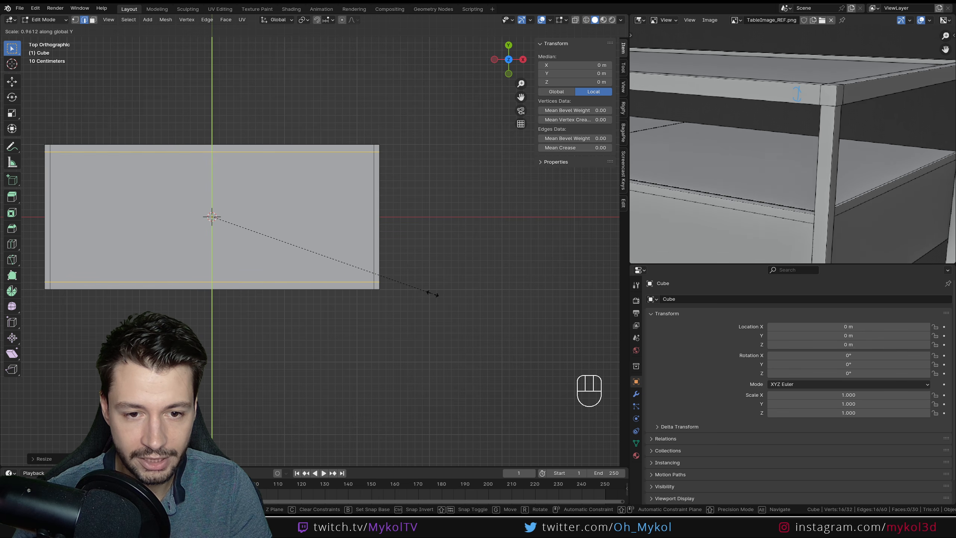
pyautogui.click(433, 294)
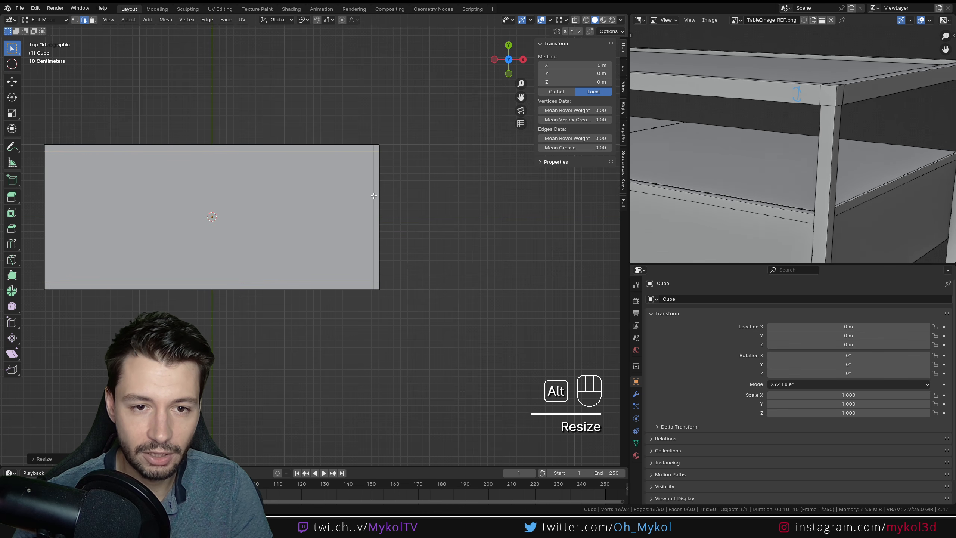
# Select both edge loops near the short ends and scale them inward along X by about 0.99 to match the long-edge strips
pyautogui.moveTo(378, 265); pyautogui.dragTo(460, 290, button='middle')
pyautogui.keyDown('alt'); pyautogui.click(242, 265); pyautogui.keyUp('alt')
pyautogui.keyDown('alt'); pyautogui.keyDown('shift'); pyautogui.click(280, 260); pyautogui.keyUp('shift'); pyautogui.keyUp('alt')
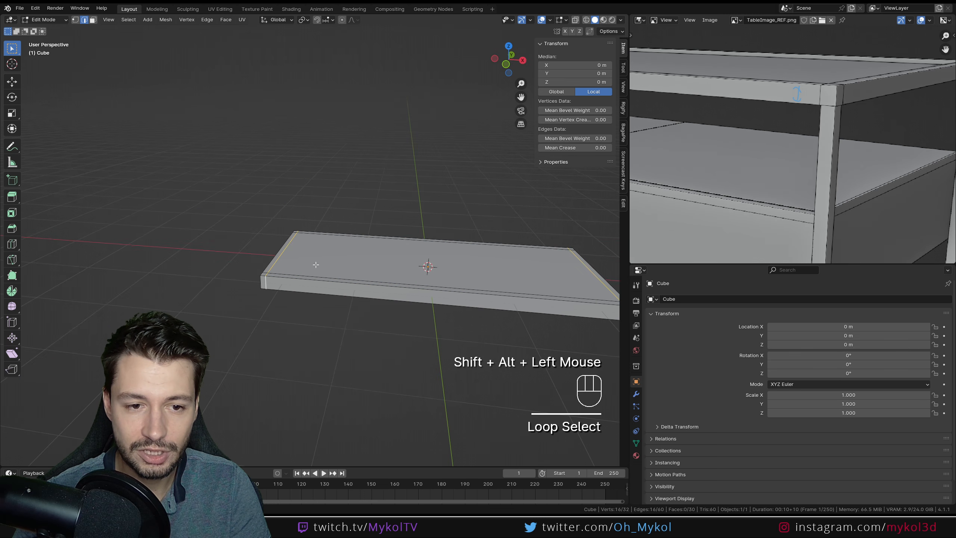
pyautogui.moveTo(281, 260); pyautogui.dragTo(360, 270, button='middle')
pyautogui.press('KP_7')
pyautogui.scroll(2, 359, 268)
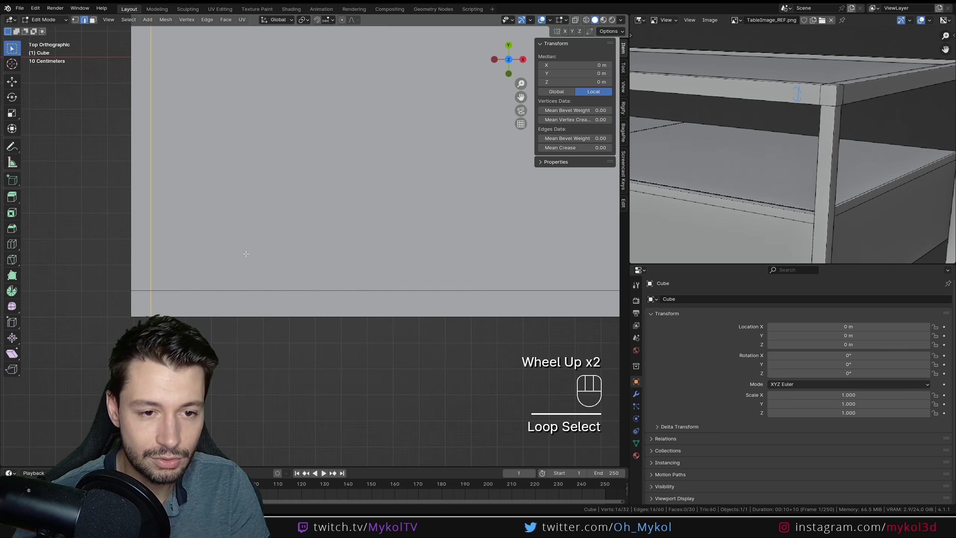
pyautogui.keyDown('shift'); pyautogui.moveTo(64, 183); pyautogui.dragTo(209, 230, button='middle'); pyautogui.keyUp('shift')
pyautogui.press('s')
pyautogui.press('x')
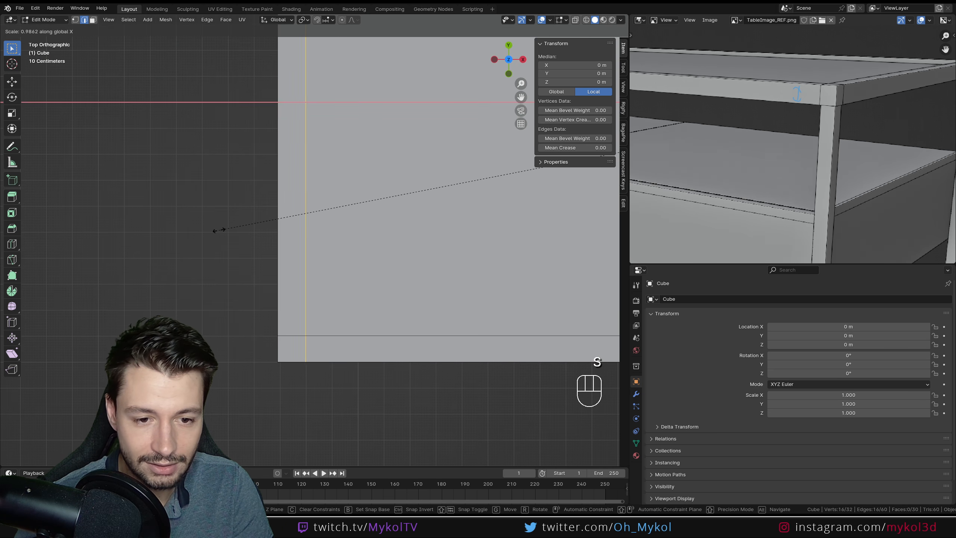
pyautogui.click(217, 231)
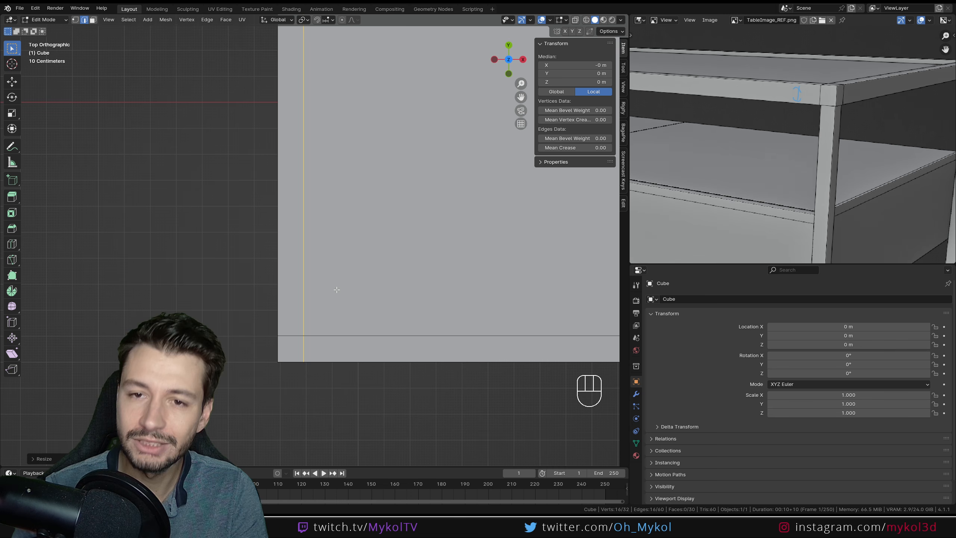
# Examine the slab and its border loops from several angles in both Object Mode and Edit Mode
pyautogui.scroll(-2, 361, 280)
pyautogui.moveTo(362, 280); pyautogui.dragTo(401, 205, button='middle')
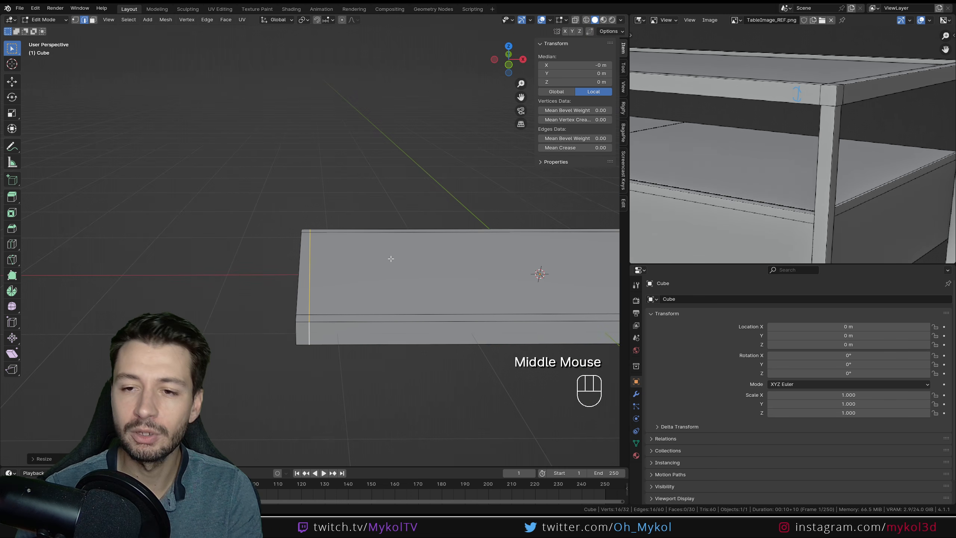
pyautogui.moveTo(390, 259); pyautogui.dragTo(297, 275, button='middle')
pyautogui.press('Tab')
pyautogui.moveTo(297, 276); pyautogui.dragTo(309, 298, button='middle')
pyautogui.press('Tab')
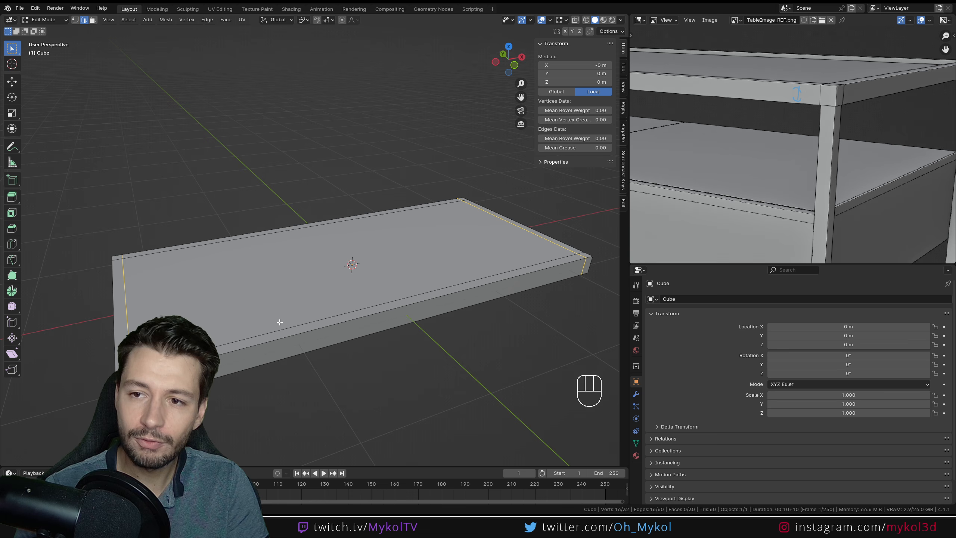
pyautogui.press('Tab')
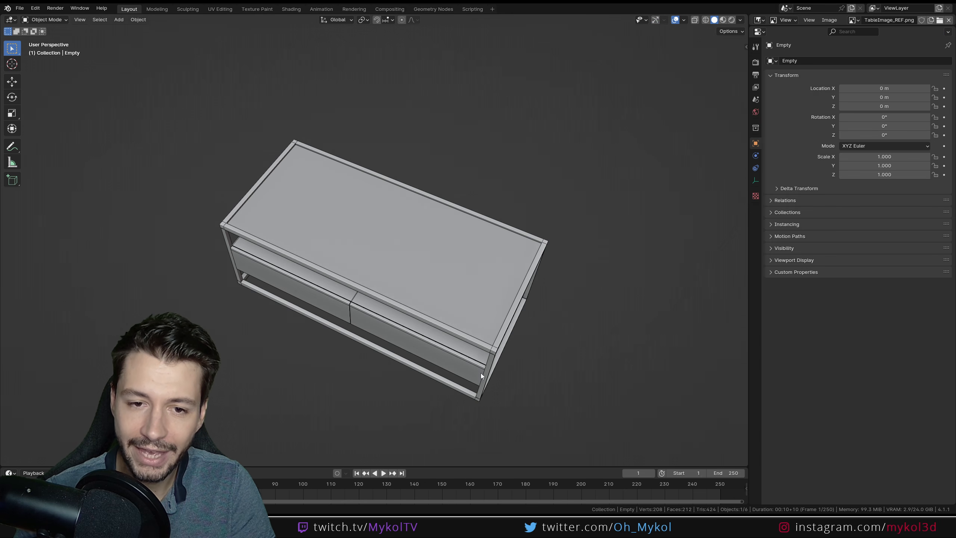
# Try moving the finished table's top panel freely out of its frame and cancel the move
pyautogui.click(456, 298)
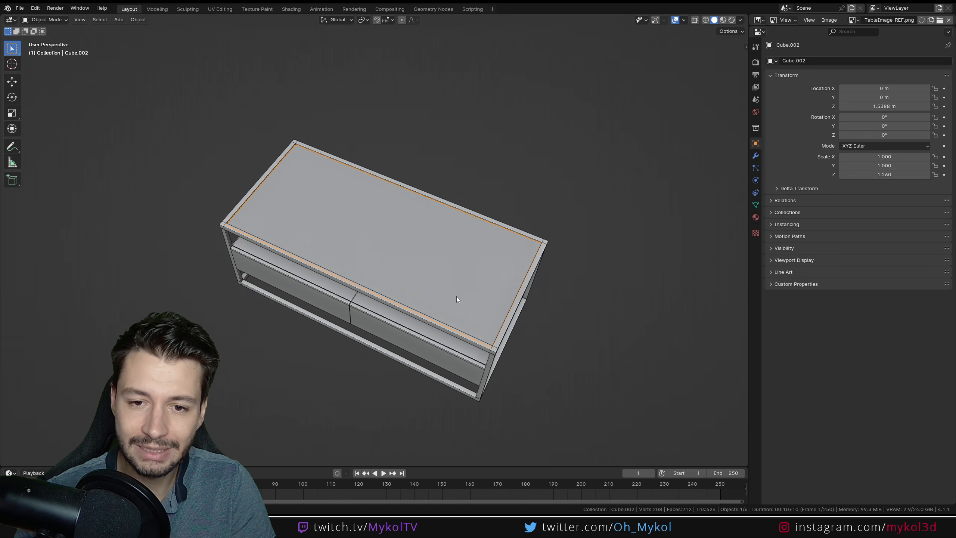
pyautogui.moveTo(457, 300); pyautogui.dragTo(463, 284, button='middle')
pyautogui.press('g')
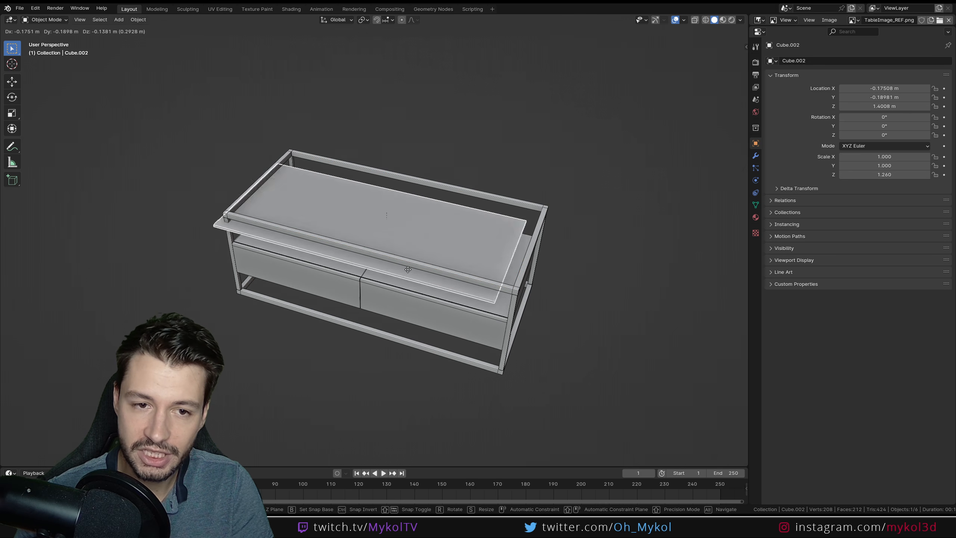
pyautogui.rightClick(469, 215)
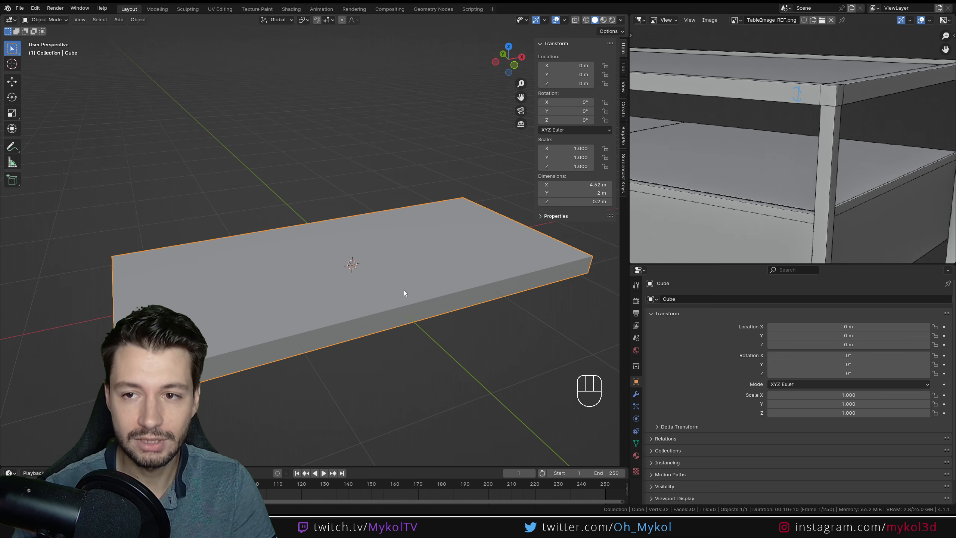
# Select the slab's large inner top and bottom faces in face select mode and delete them
pyautogui.moveTo(404, 293); pyautogui.dragTo(416, 256, button='middle')
pyautogui.press('Tab')
pyautogui.click(93, 20)
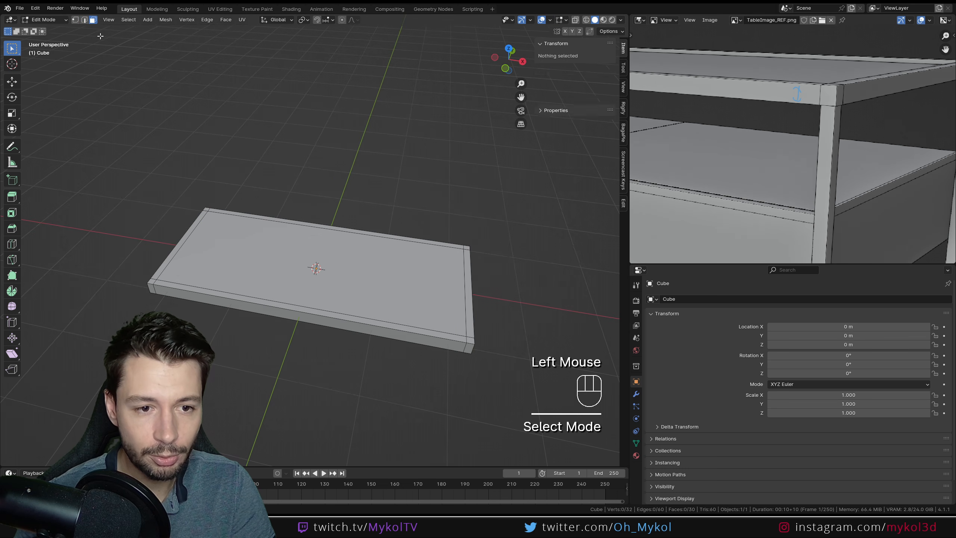
pyautogui.click(231, 248)
pyautogui.moveTo(290, 253); pyautogui.dragTo(296, 177, button='middle')
pyautogui.keyDown('shift'); pyautogui.click(262, 214); pyautogui.keyUp('shift')
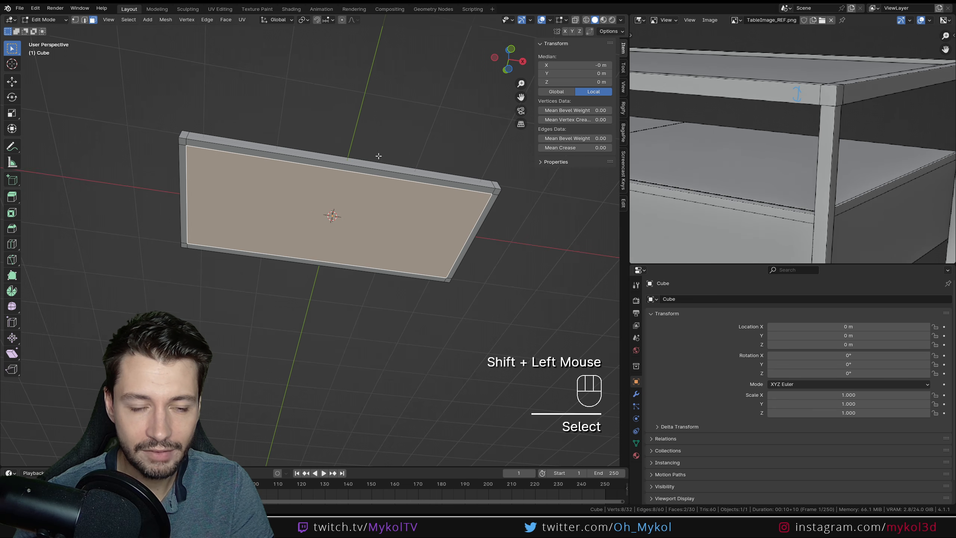
pyautogui.moveTo(266, 222); pyautogui.dragTo(402, 245, button='middle')
pyautogui.click(403, 312)
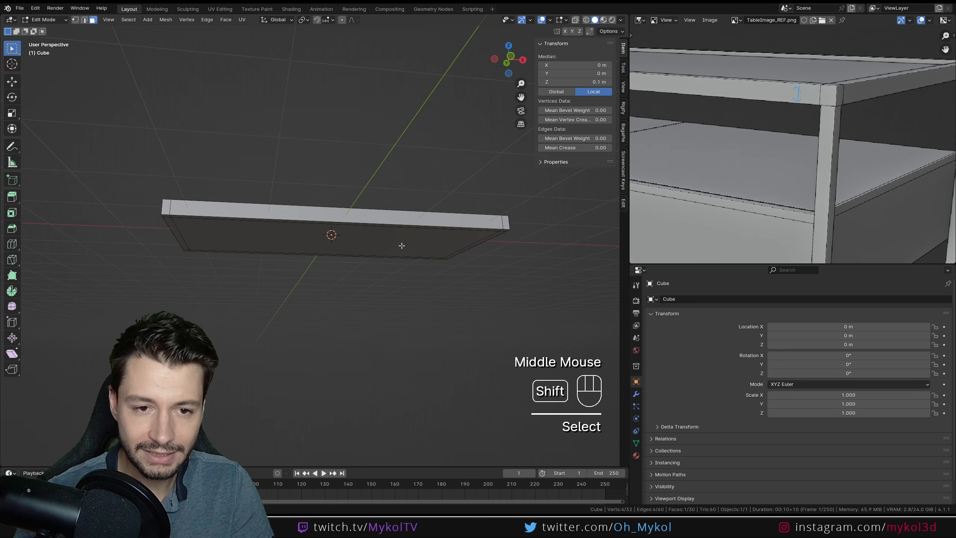
pyautogui.keyDown('shift'); pyautogui.click(401, 245); pyautogui.keyUp('shift')
pyautogui.press('x')
pyautogui.click(392, 264)
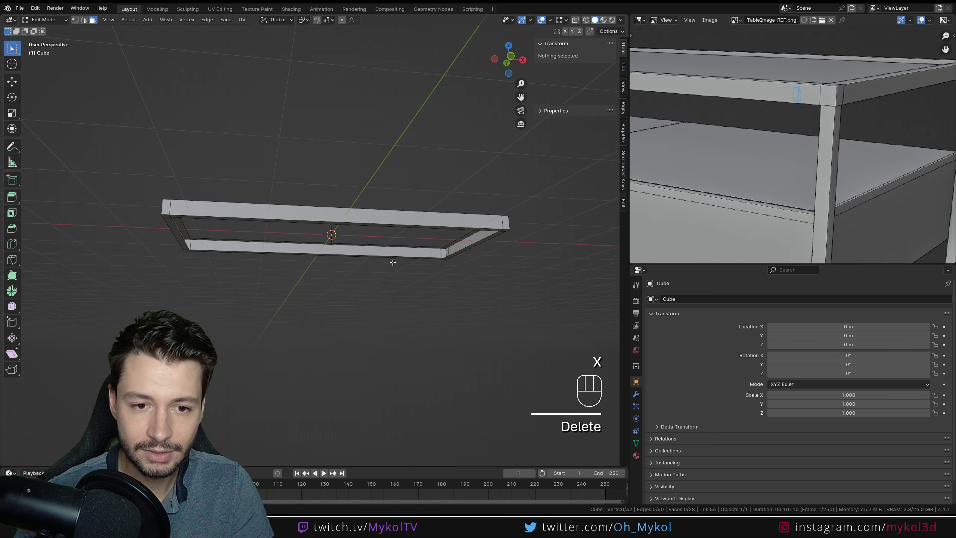
# Inspect the open inner sides of the border strips, restore the deleted faces and return to Object Mode
pyautogui.scroll(5, 463, 271)
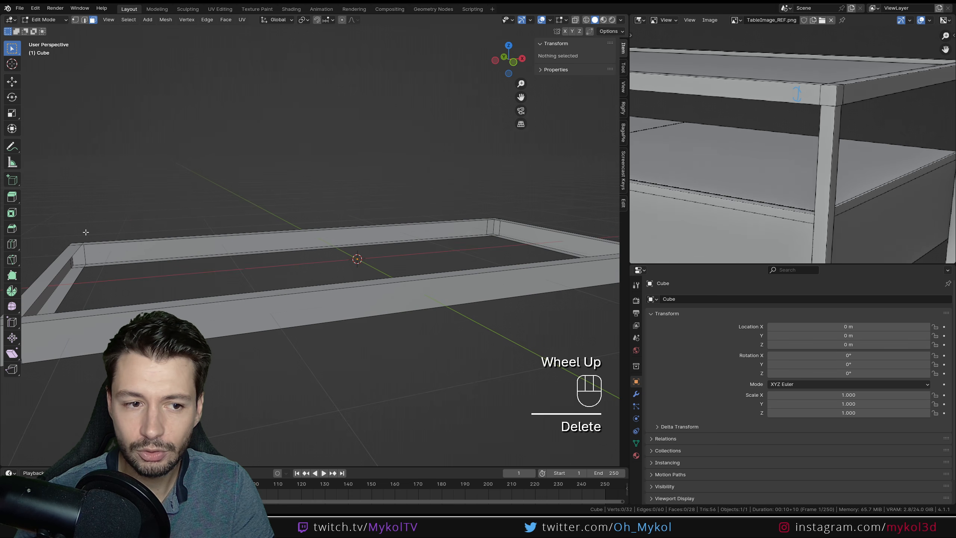
pyautogui.scroll(1, 73, 276)
pyautogui.keyDown('shift'); pyautogui.moveTo(109, 278); pyautogui.dragTo(435, 262, button='middle'); pyautogui.keyUp('shift')
pyautogui.press('a')
pyautogui.scroll(-5, 374, 275)
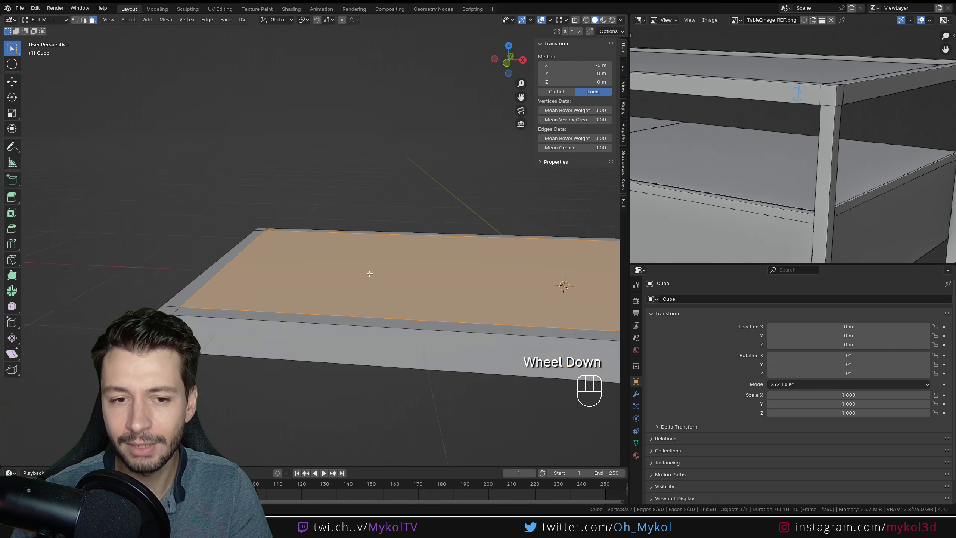
pyautogui.press('Tab')
pyautogui.scroll(-2, 369, 214)
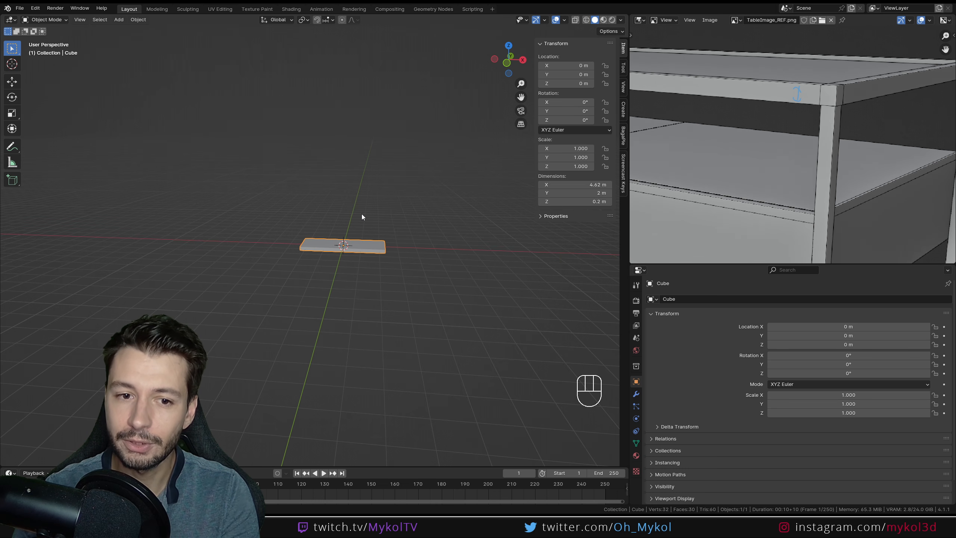
# Add a cube mesh and raise it about 6 m along Z above the slab
pyautogui.hotkey('shift', 'a')
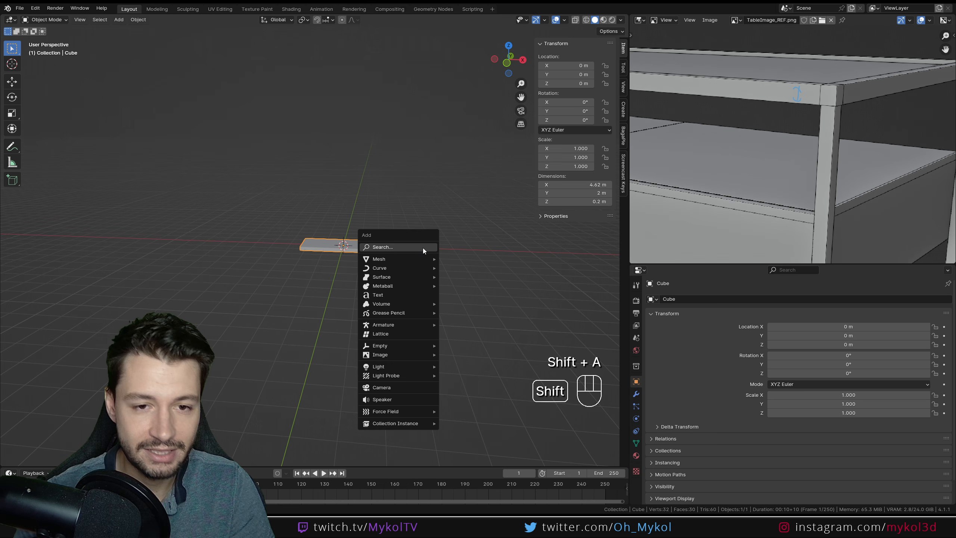
pyautogui.moveTo(407, 263)
pyautogui.click(458, 267)
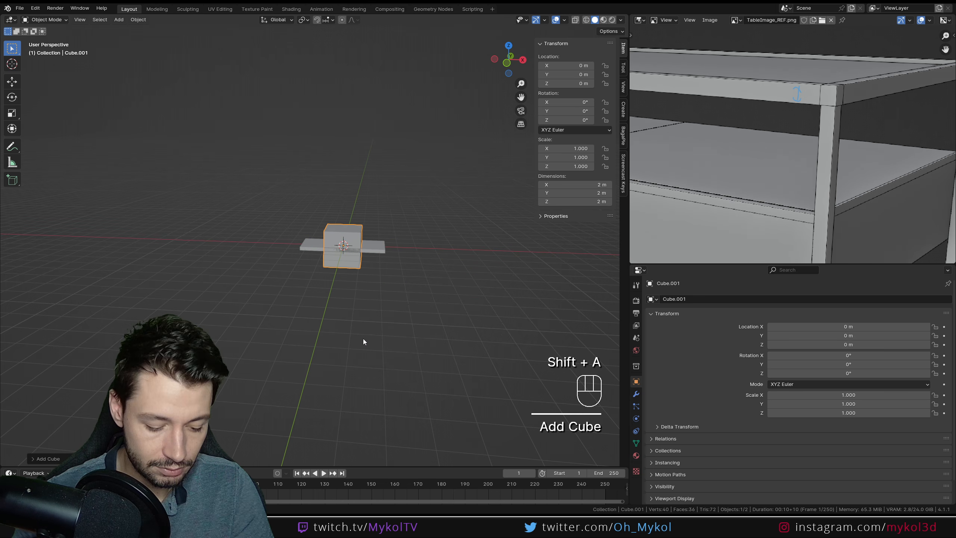
pyautogui.press('g')
pyautogui.press('z')
pyautogui.click(360, 228)
# Duplicate the new cube's mesh in Edit Mode and place the copy about 11.3 m away along X
pyautogui.press('Tab')
pyautogui.keyDown('shift'); pyautogui.moveTo(408, 185); pyautogui.dragTo(299, 242, button='middle'); pyautogui.keyUp('shift')
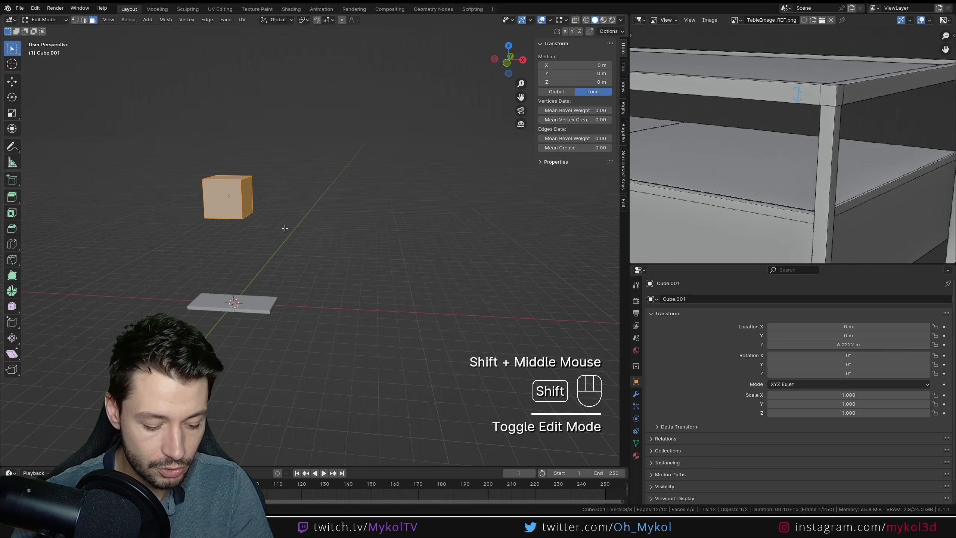
pyautogui.hotkey('shift', 'd')
pyautogui.press('x')
pyautogui.click(499, 233)
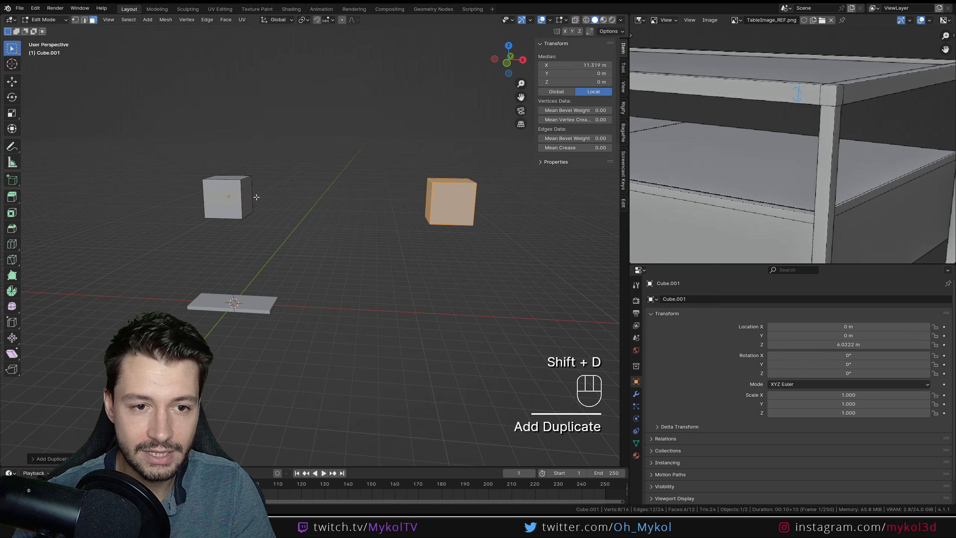
# Select the two faces of the cubes that face each other and inset them
pyautogui.click(249, 196)
pyautogui.moveTo(310, 216); pyautogui.dragTo(358, 218, button='middle')
pyautogui.keyDown('shift'); pyautogui.click(437, 192); pyautogui.keyUp('shift')
pyautogui.press('i')
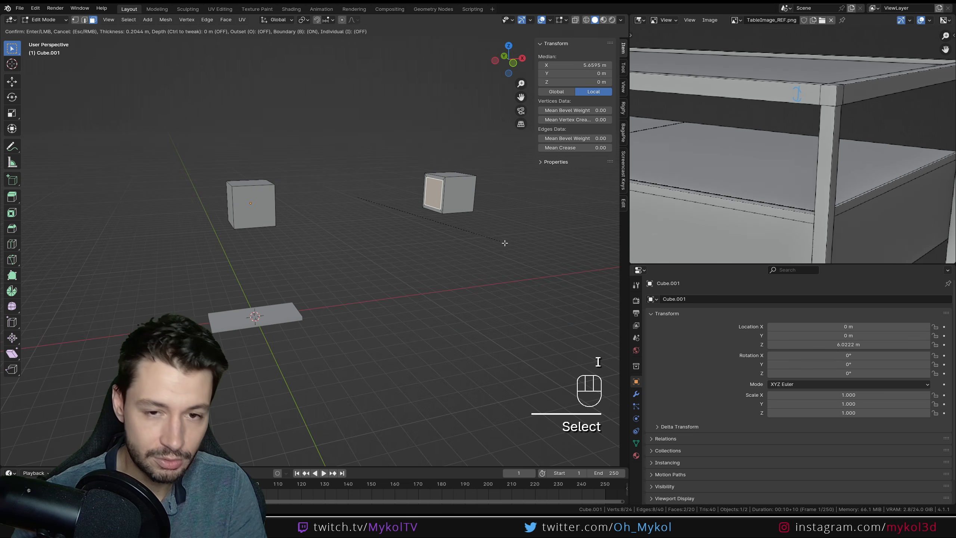
pyautogui.click(501, 243)
# Try extruding the two inset faces along their normals towards each other, and undo the extrusion
pyautogui.moveTo(501, 243); pyautogui.dragTo(396, 237, button='middle')
pyautogui.hotkey('alt', 'e')
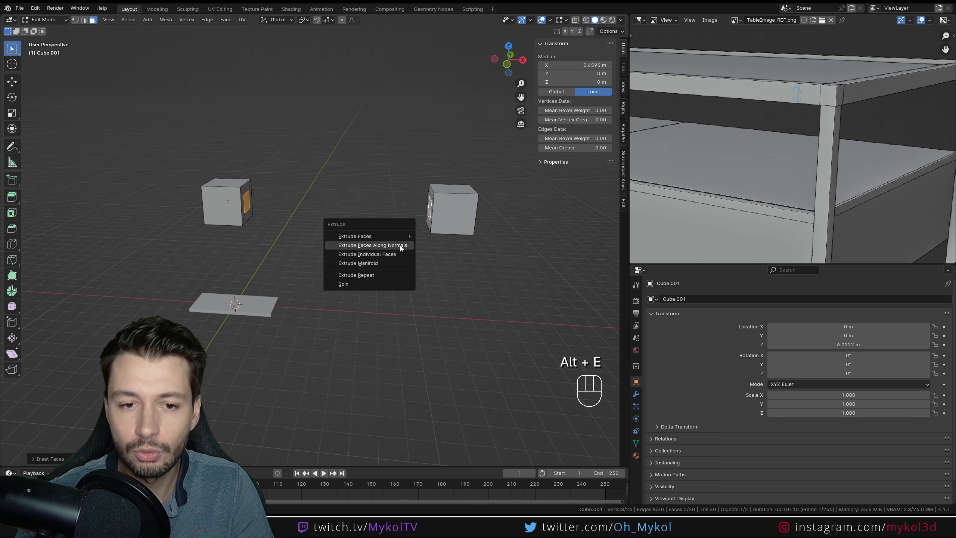
pyautogui.click(400, 245)
pyautogui.click(392, 200)
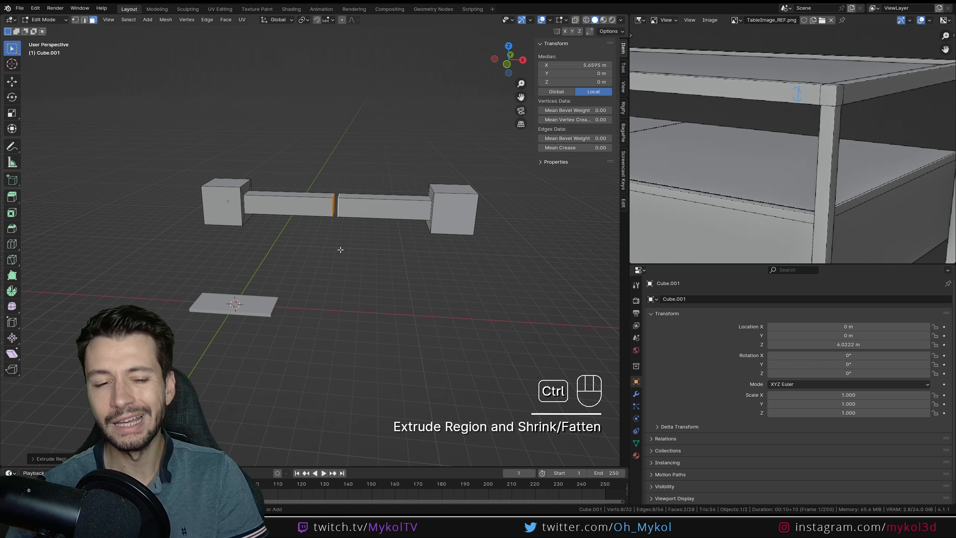
pyautogui.hotkey('ctrl', 'z')
# Join the two cubes with a beam by applying Bridge Faces to the inset faces
pyautogui.scroll(3, 383, 248)
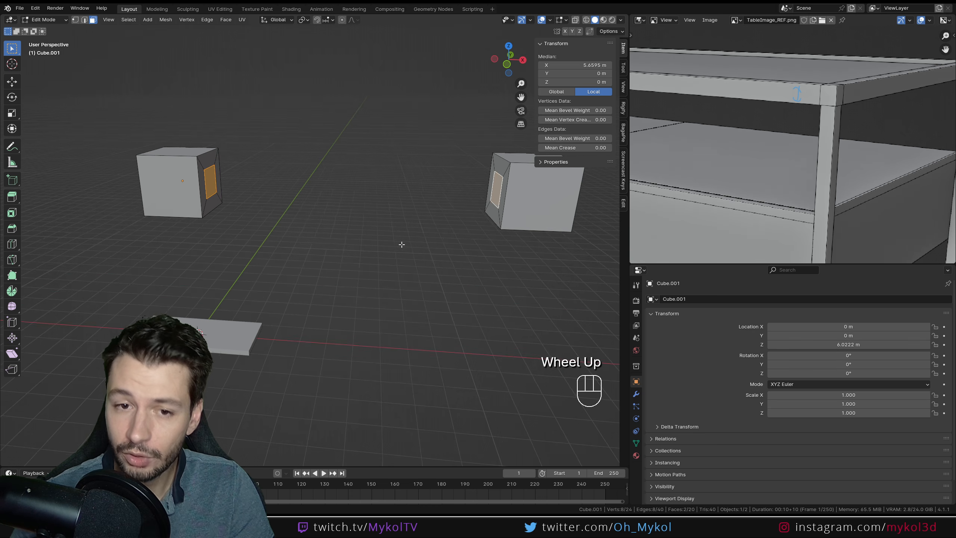
pyautogui.keyDown('shift'); pyautogui.moveTo(401, 241); pyautogui.dragTo(365, 307, button='middle'); pyautogui.keyUp('shift')
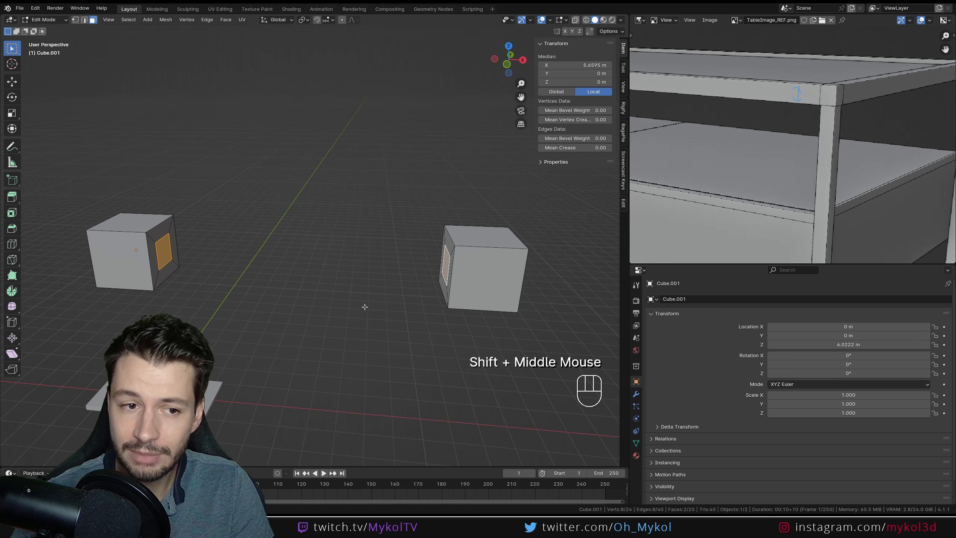
pyautogui.rightClick(164, 248)
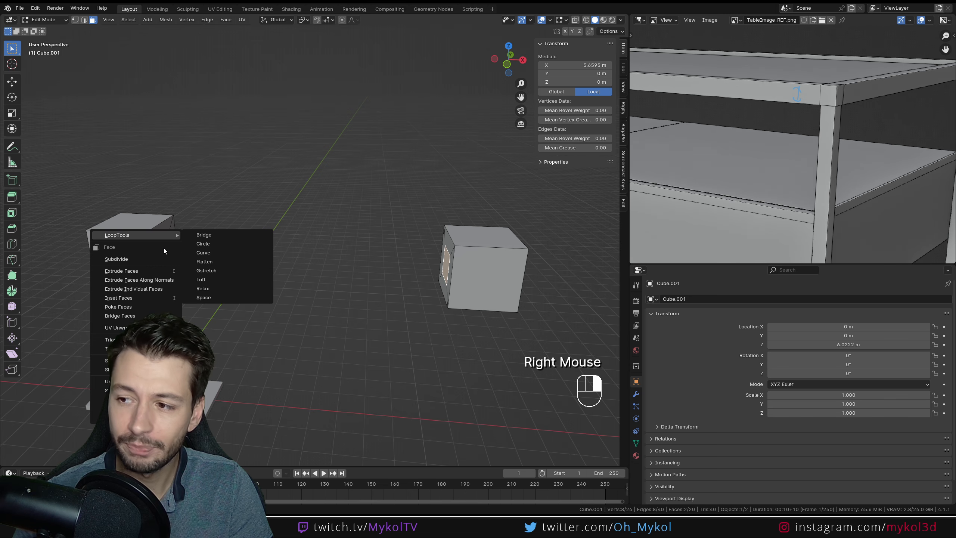
pyautogui.rightClick(440, 260)
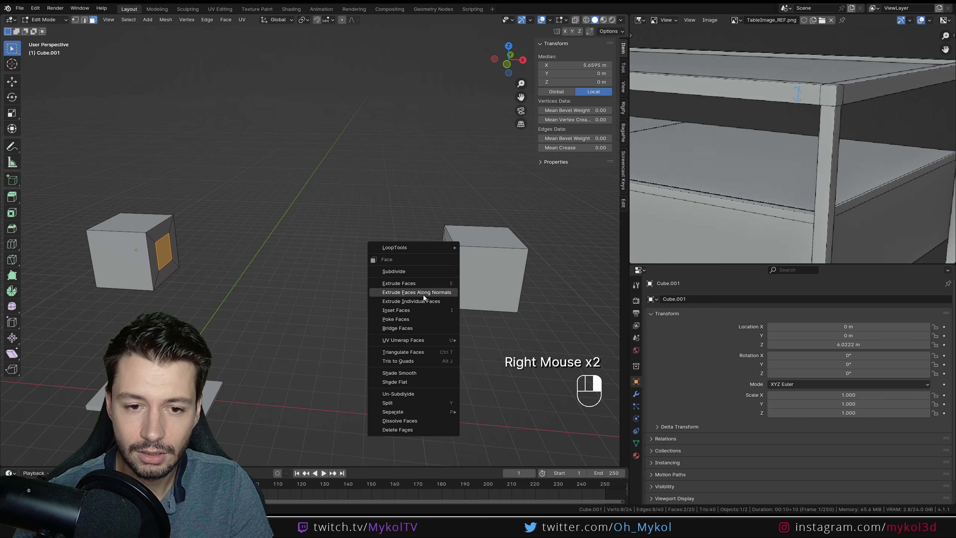
pyautogui.click(405, 327)
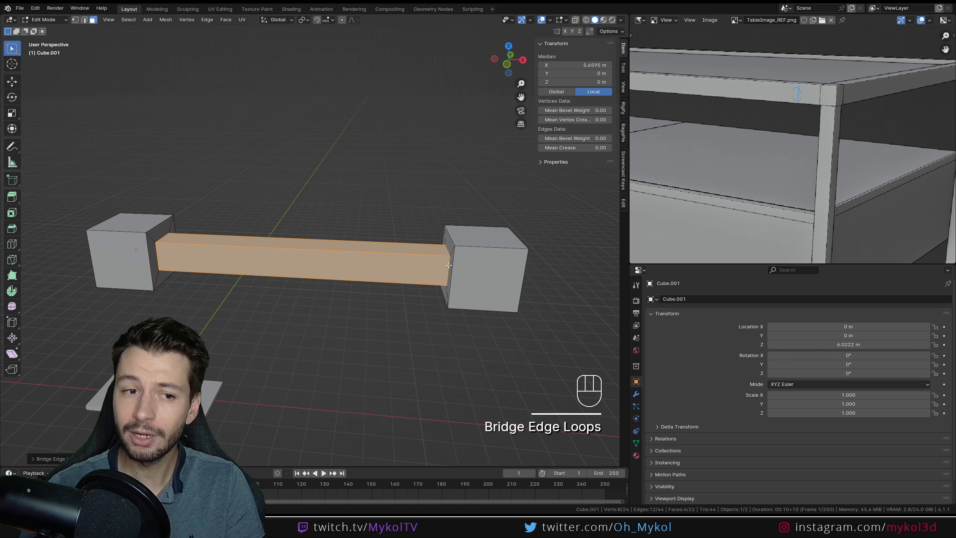
# Select the front and back faces of the original cube and inset them by about 0.55 m
pyautogui.click(131, 270)
pyautogui.moveTo(131, 271); pyautogui.dragTo(418, 280, button='middle')
pyautogui.keyDown('shift'); pyautogui.click(490, 246); pyautogui.keyUp('shift')
pyautogui.press('i')
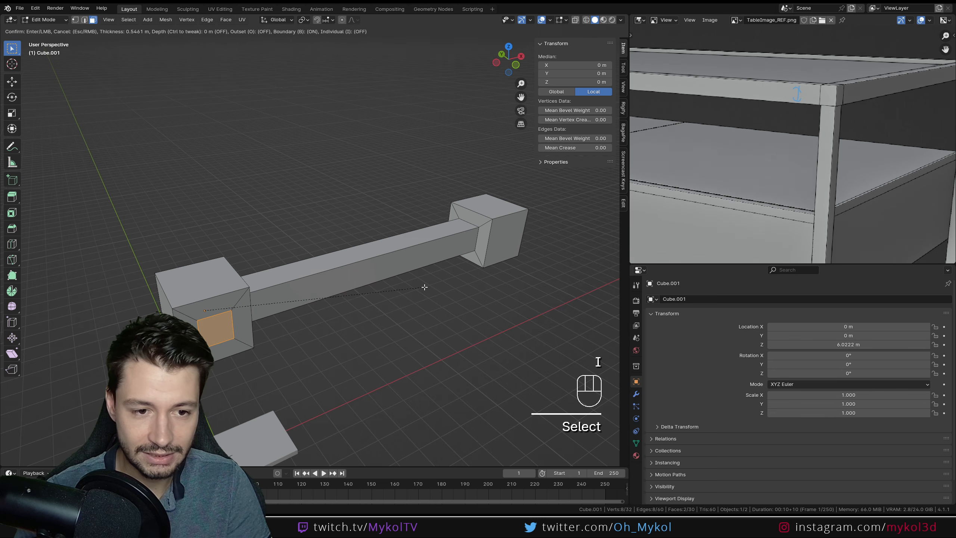
pyautogui.click(424, 287)
# Bridge the original cube's inset front and back faces to cut a square hole through it
pyautogui.moveTo(330, 294); pyautogui.dragTo(240, 292, button='middle')
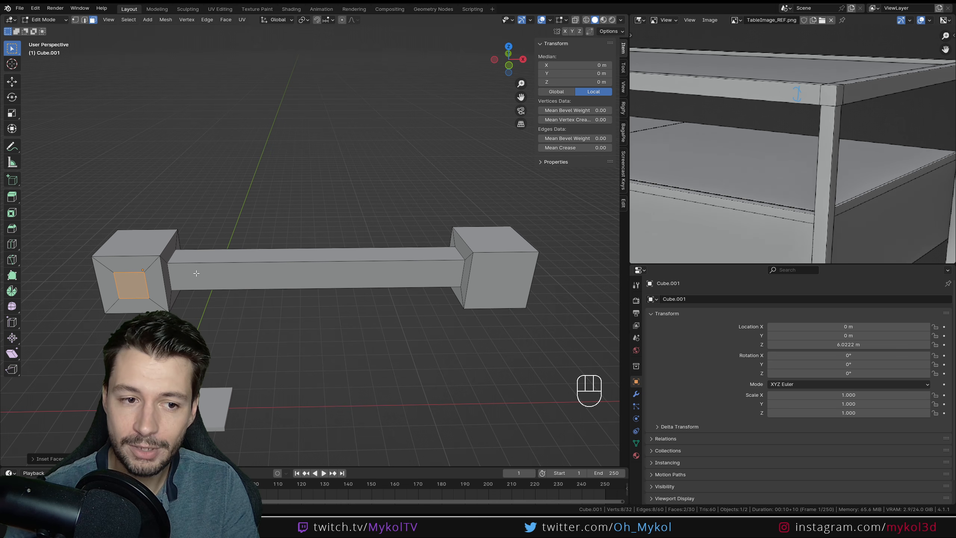
pyautogui.moveTo(174, 274); pyautogui.dragTo(306, 308, button='middle')
pyautogui.rightClick(294, 275)
pyautogui.click(294, 275)
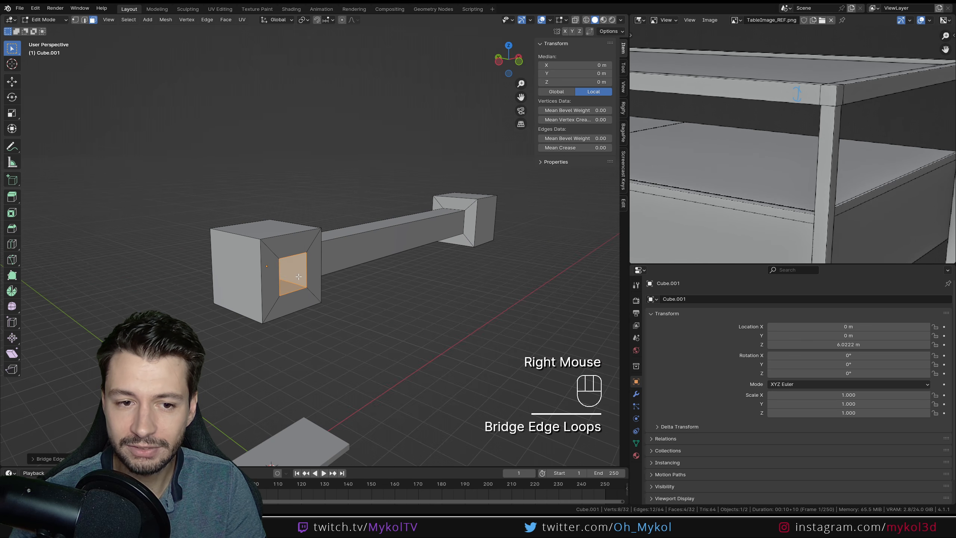
# Return to Object Mode and delete the bridged-cubes demonstration object, leaving only the slab
pyautogui.moveTo(294, 275); pyautogui.dragTo(515, 287, button='middle')
pyautogui.click(472, 277)
pyautogui.press('Tab')
pyautogui.moveTo(448, 240); pyautogui.dragTo(300, 258, button='middle')
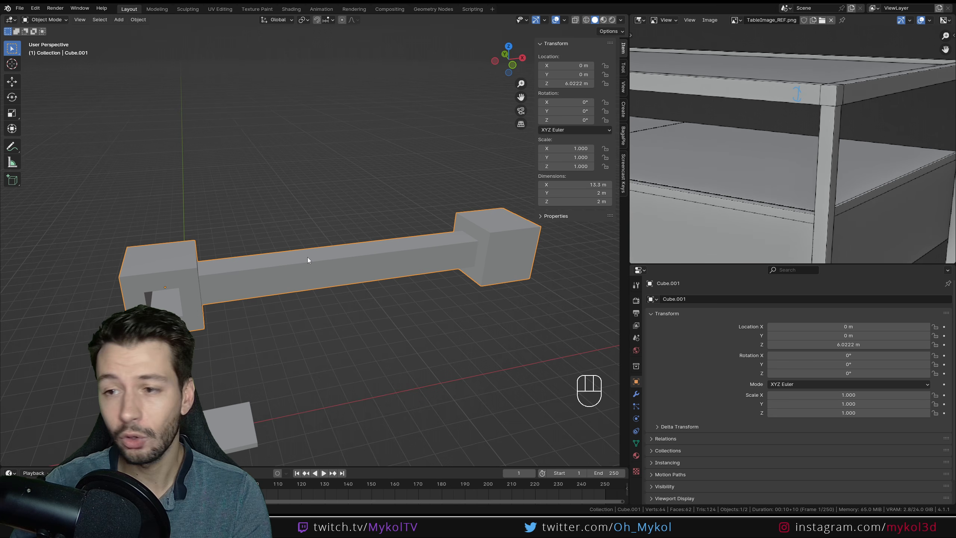
pyautogui.press('Delete')
pyautogui.scroll(1, 300, 345)
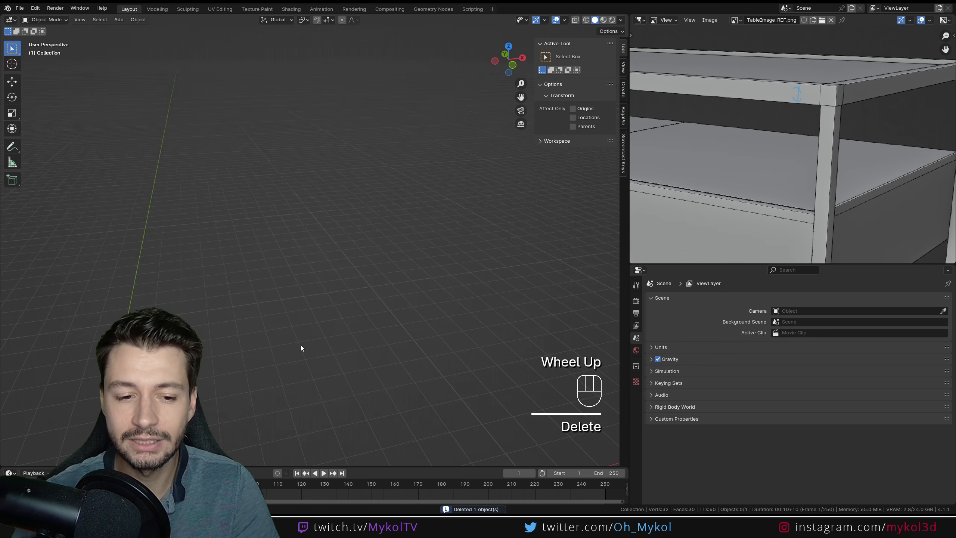
pyautogui.keyDown('shift'); pyautogui.moveTo(300, 345); pyautogui.dragTo(465, 56, button='middle'); pyautogui.keyUp('shift')
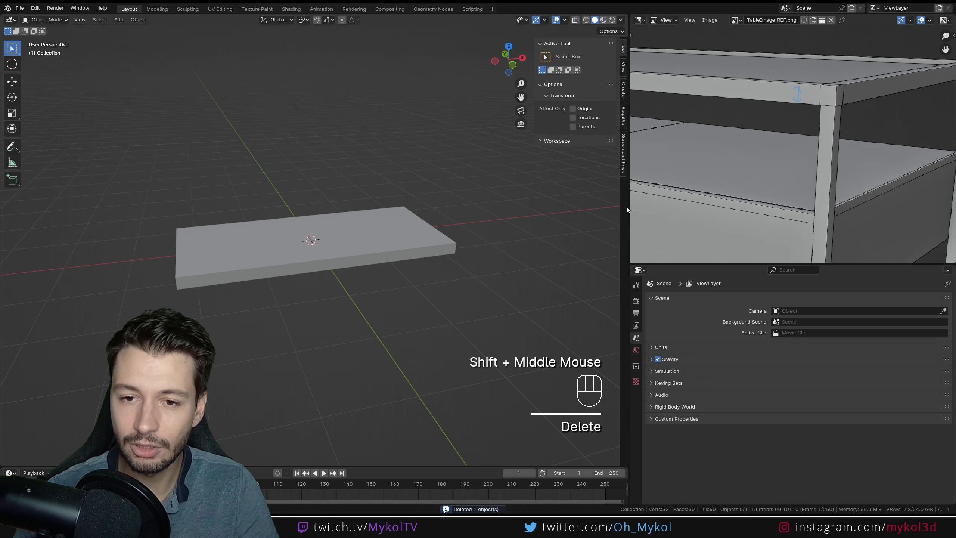
# Widen the 3D viewport, select the slab and enter Edit Mode on it
pyautogui.moveTo(621, 206); pyautogui.dragTo(751, 206)
pyautogui.moveTo(418, 256); pyautogui.dragTo(448, 230, button='middle')
pyautogui.click(447, 231)
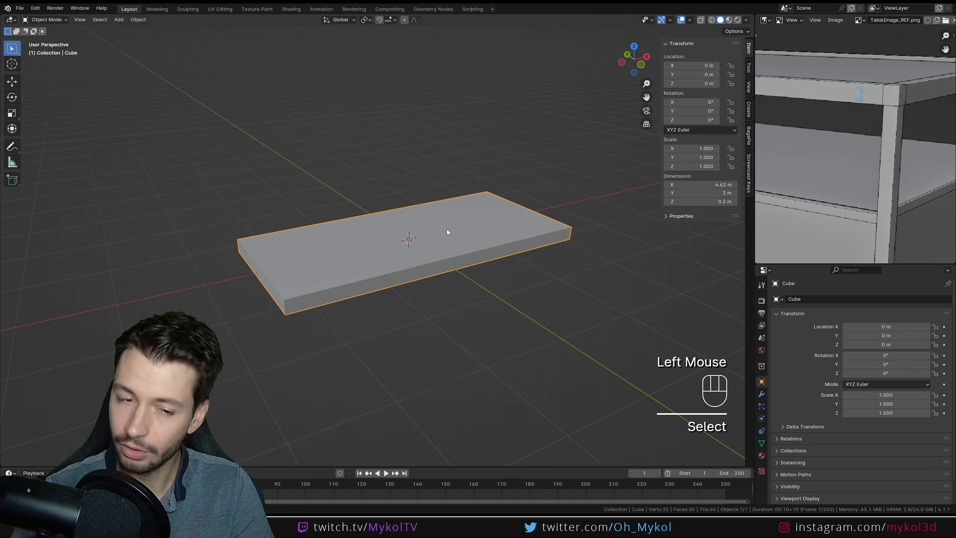
pyautogui.press('Tab')
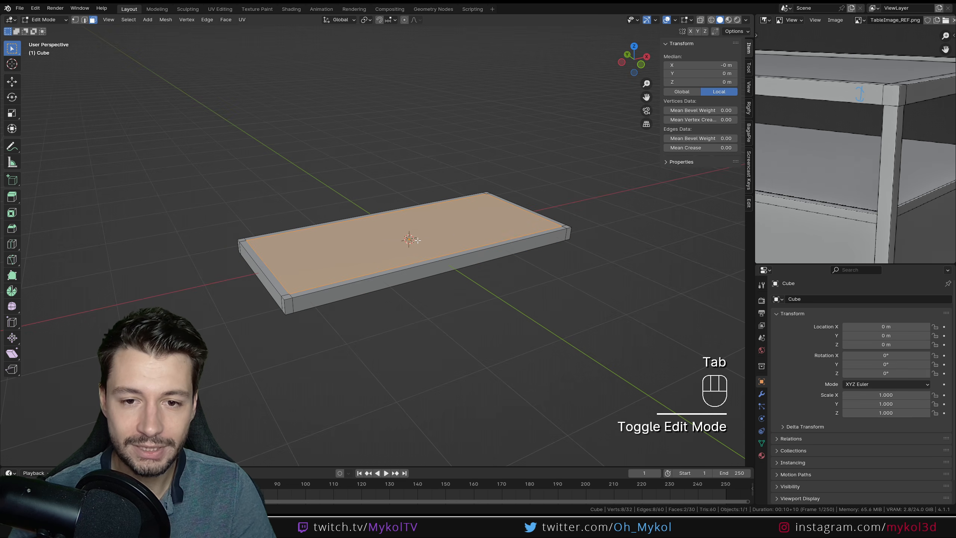
# Bridge the slab's large inner top and bottom faces to form a hollow frame, and return to Object Mode
pyautogui.click(447, 229)
pyautogui.moveTo(340, 180); pyautogui.dragTo(412, 199, button='middle')
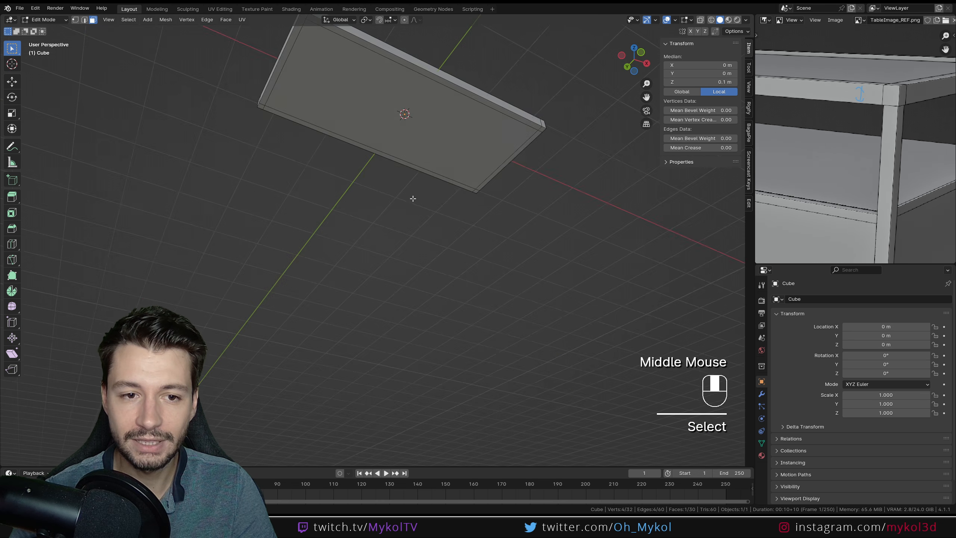
pyautogui.keyDown('shift'); pyautogui.click(373, 99); pyautogui.keyUp('shift')
pyautogui.moveTo(373, 99); pyautogui.dragTo(478, 259, button='middle')
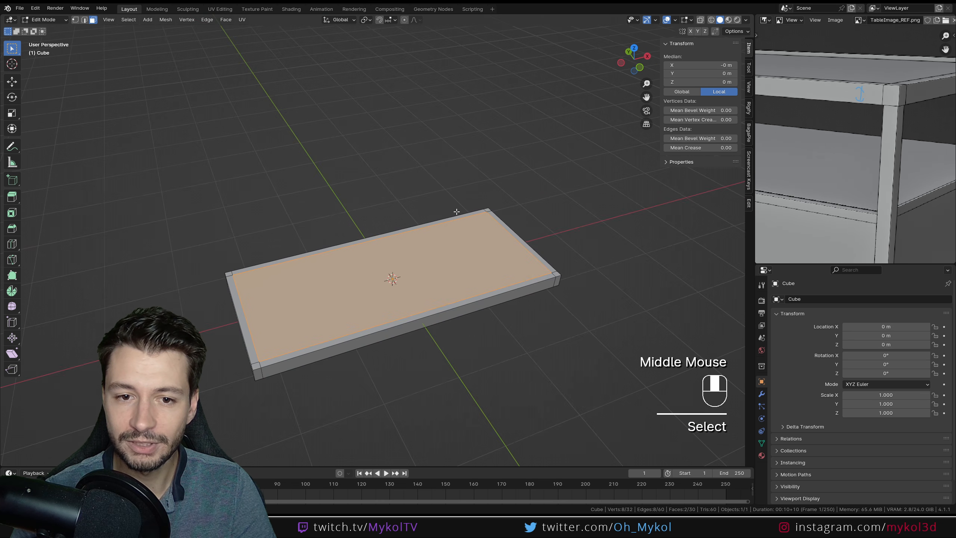
pyautogui.rightClick(478, 257)
pyautogui.rightClick(478, 258)
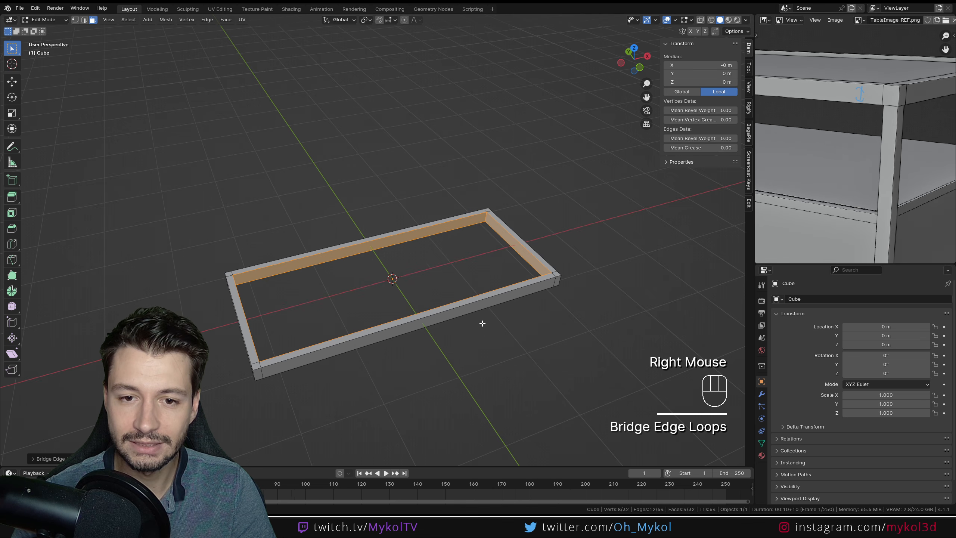
pyautogui.press('Tab')
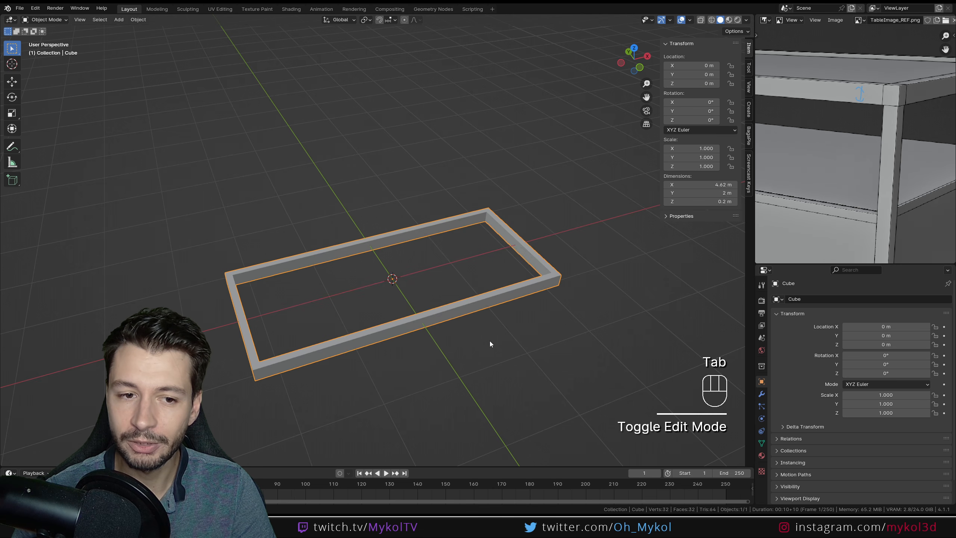
pyautogui.scroll(2, 242, 330)
pyautogui.keyDown('shift'); pyautogui.moveTo(241, 330); pyautogui.dragTo(335, 210, button='middle'); pyautogui.keyUp('shift')
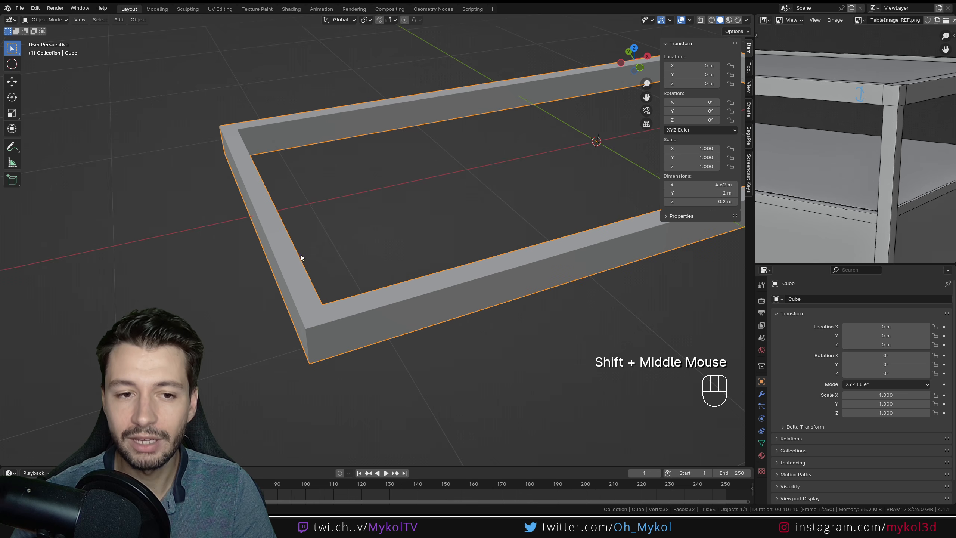
# Flatten the hollow frame by scaling it along Z to about 0.475, roughly 0.095 m thick, and deselect it
pyautogui.scroll(-4, 300, 255)
pyautogui.moveTo(400, 285); pyautogui.dragTo(399, 314, button='middle')
pyautogui.scroll(1, 399, 313)
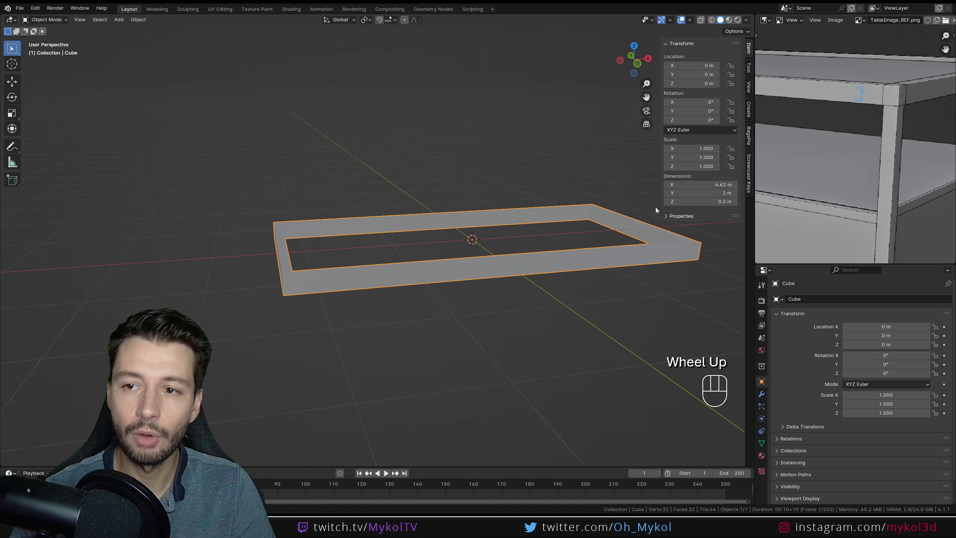
pyautogui.press('s')
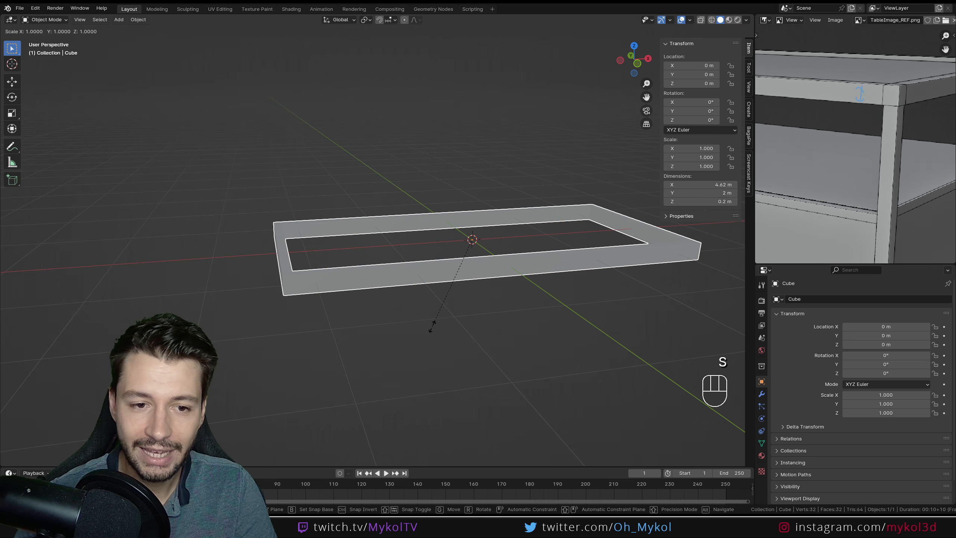
pyautogui.press('z')
pyautogui.click(469, 285)
pyautogui.moveTo(470, 285)
pyautogui.mouseDown(button='middle')
pyautogui.moveTo(513, 297)
pyautogui.moveTo(525, 316)
pyautogui.moveTo(467, 290)
pyautogui.mouseUp(button='middle')
pyautogui.click(517, 321)
# In front wireframe view, refine the frame's Z scale to about 0.485 so its end section looks square
pyautogui.scroll(3, 553, 296)
pyautogui.press('KP_4')
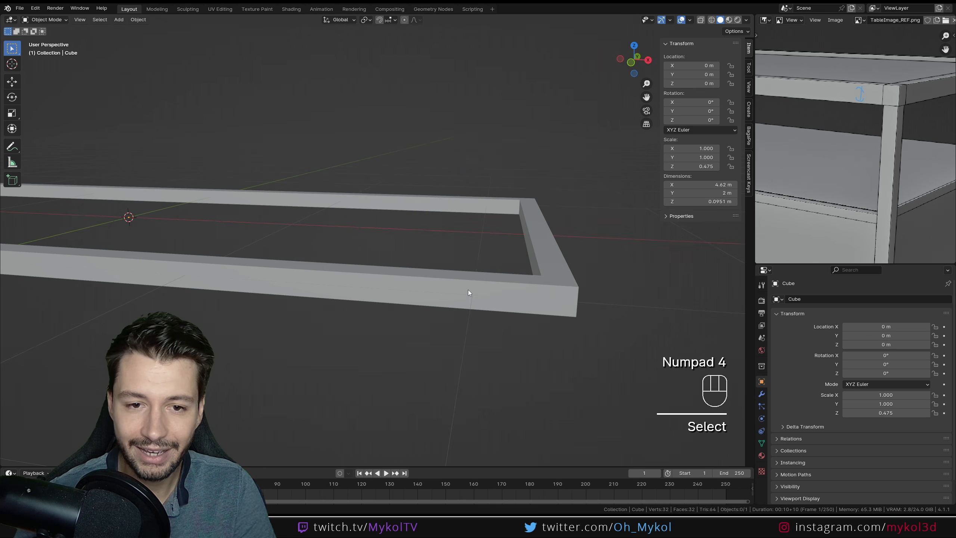
pyautogui.press('KP_1')
pyautogui.press('z')
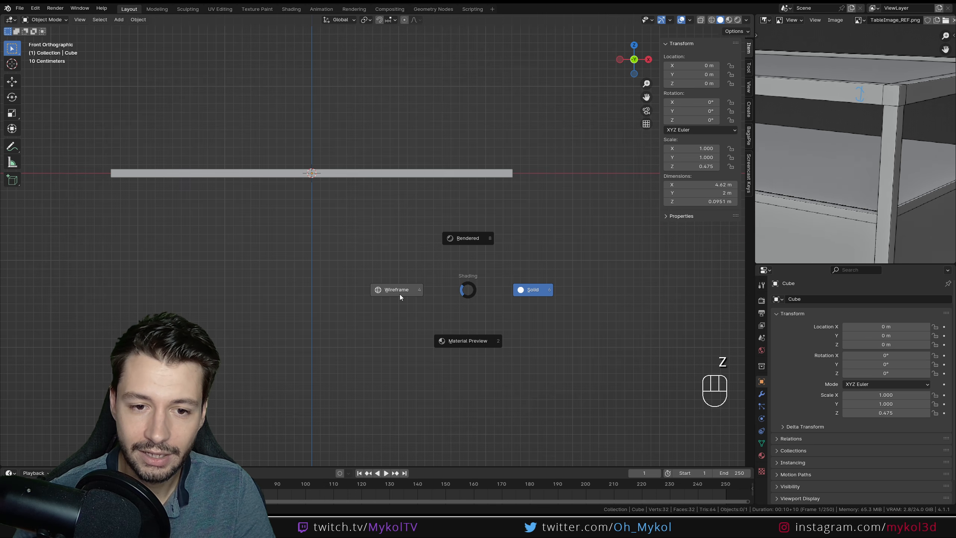
pyautogui.click(400, 295)
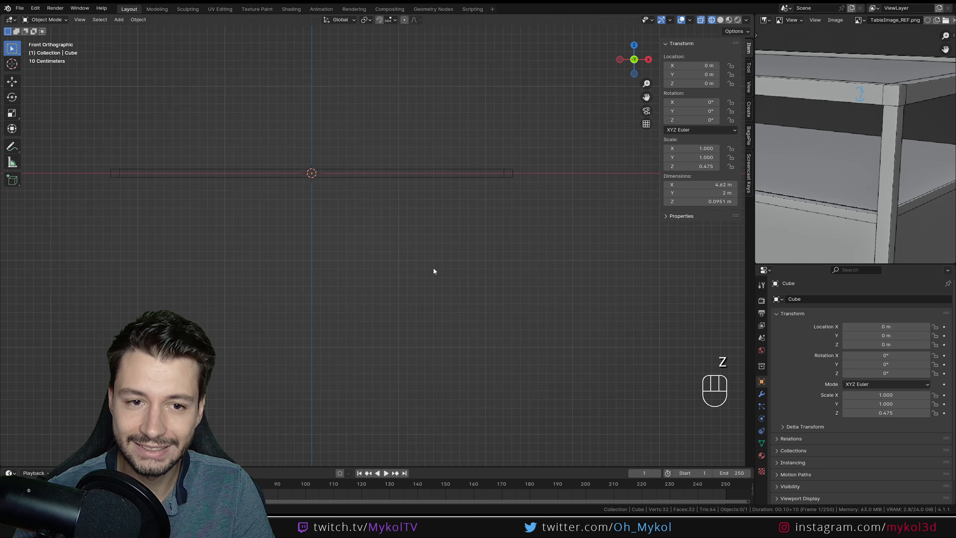
pyautogui.keyDown('shift'); pyautogui.moveTo(433, 267); pyautogui.dragTo(307, 299, button='middle'); pyautogui.keyUp('shift')
pyautogui.scroll(2, 452, 265)
pyautogui.scroll(2, 370, 276)
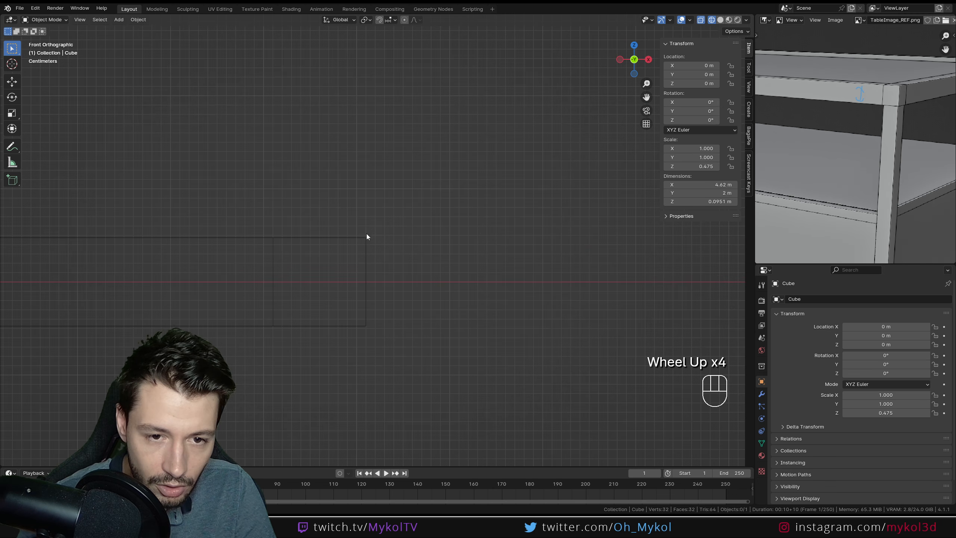
pyautogui.press('s')
pyautogui.press('z')
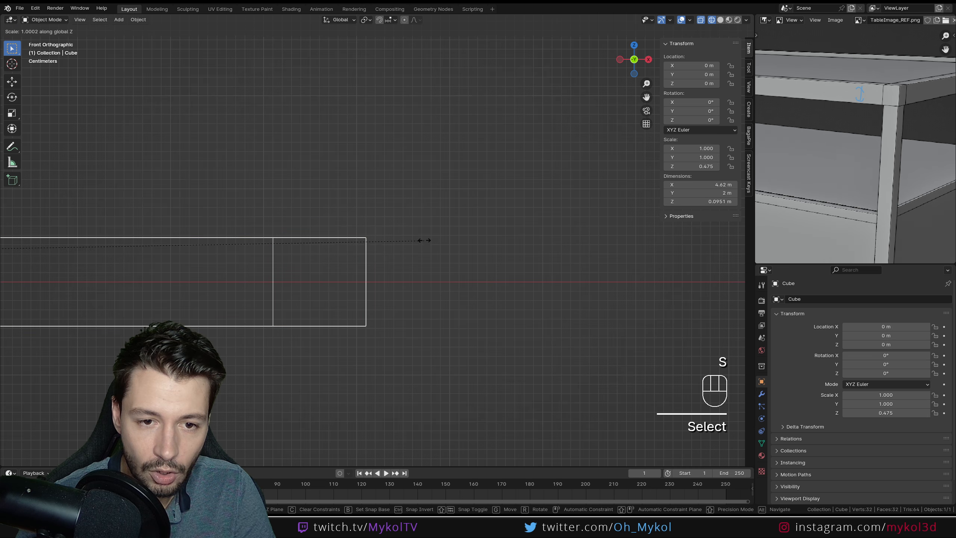
pyautogui.click(470, 218)
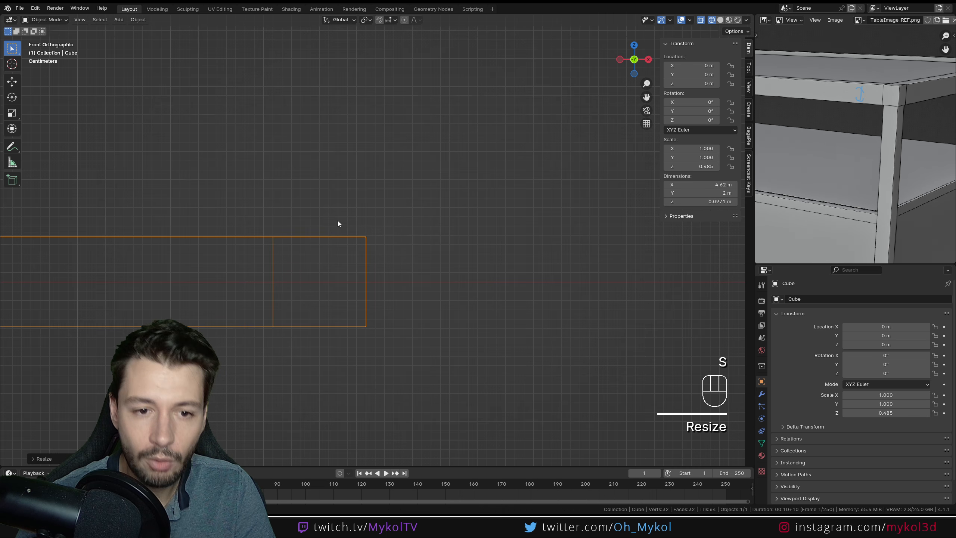
# Return the viewport to solid shading in an angled perspective and deselect the frame
pyautogui.scroll(-6, 316, 280)
pyautogui.press('z')
pyautogui.moveTo(337, 280)
pyautogui.mouseDown(button='middle')
pyautogui.moveTo(329, 270)
pyautogui.moveTo(517, 182)
pyautogui.mouseUp(button='middle')
pyautogui.click(347, 283)
pyautogui.scroll(3, 495, 208)
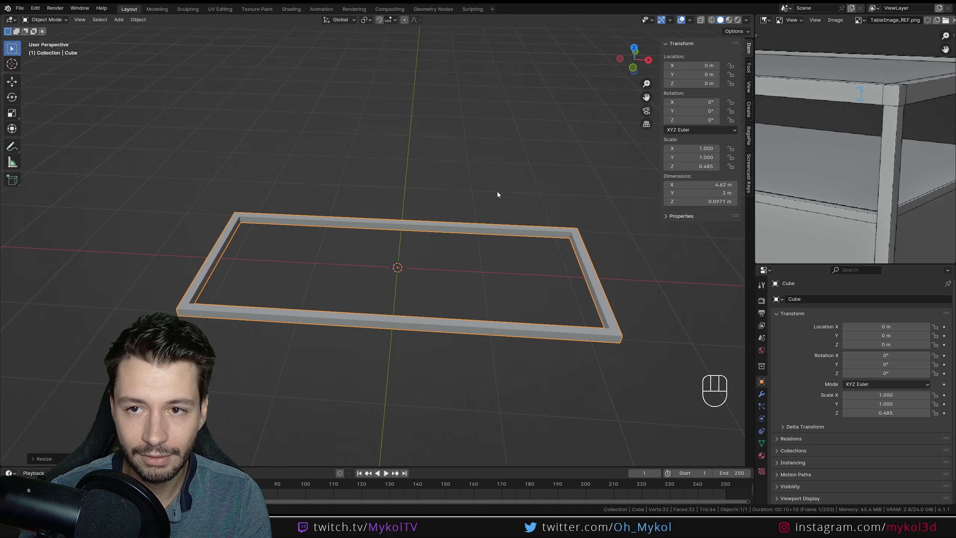
pyautogui.scroll(-2, 497, 194)
pyautogui.moveTo(635, 208); pyautogui.dragTo(490, 228, button='middle')
pyautogui.click(489, 229)
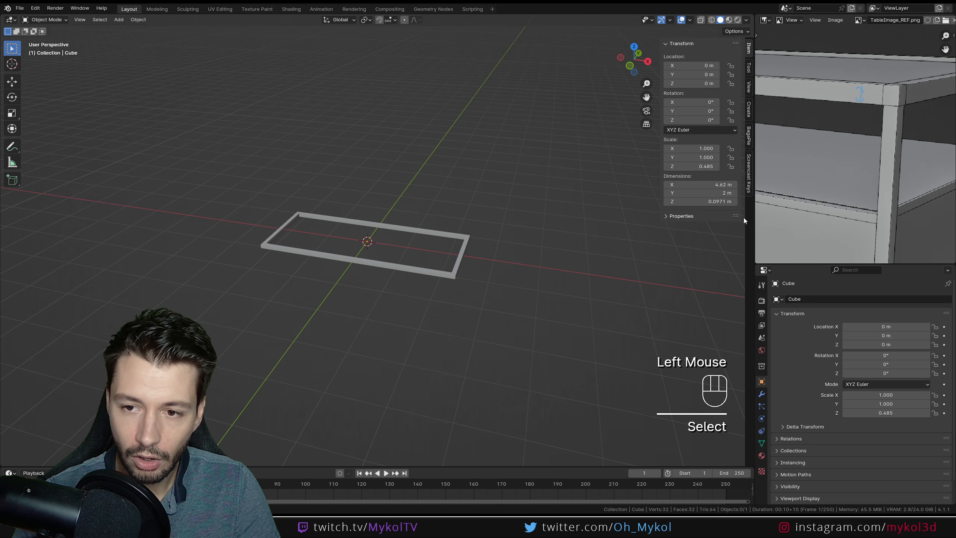
# Enlarge the reference image area and examine the table's legs, drawers and the corner where a leg meets the upper frame
pyautogui.moveTo(754, 215); pyautogui.dragTo(604, 203)
pyautogui.scroll(-2, 748, 181)
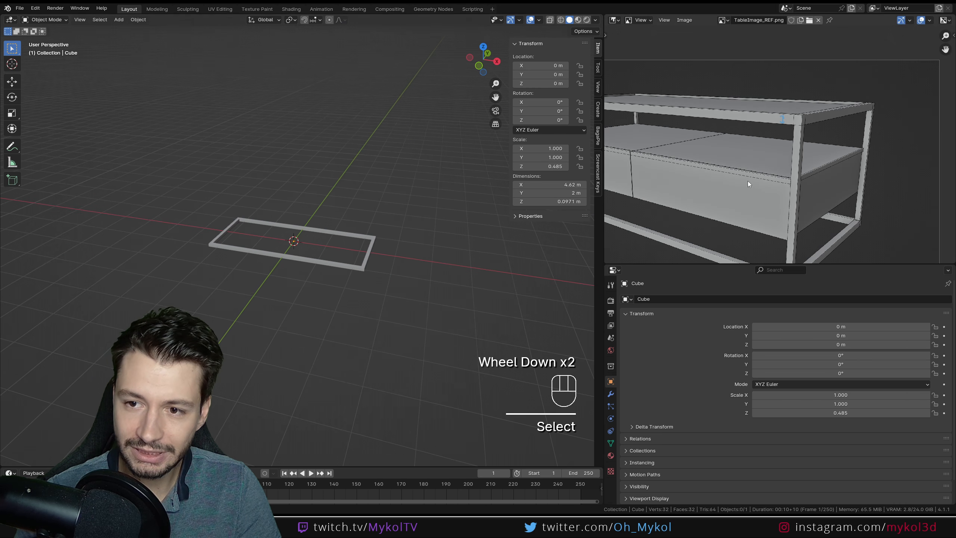
pyautogui.moveTo(747, 181); pyautogui.dragTo(835, 138, button='middle')
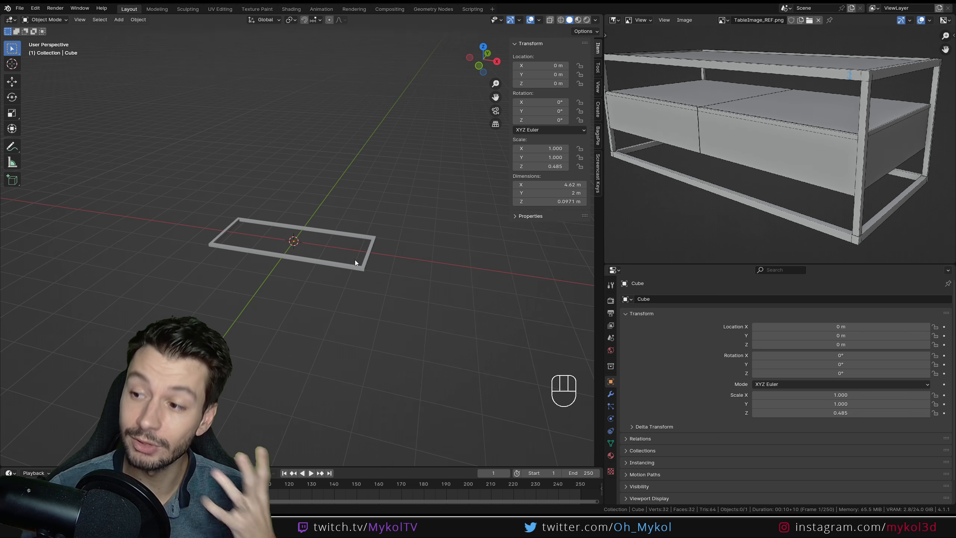
pyautogui.moveTo(599, 250); pyautogui.dragTo(704, 251)
pyautogui.scroll(3, 494, 323)
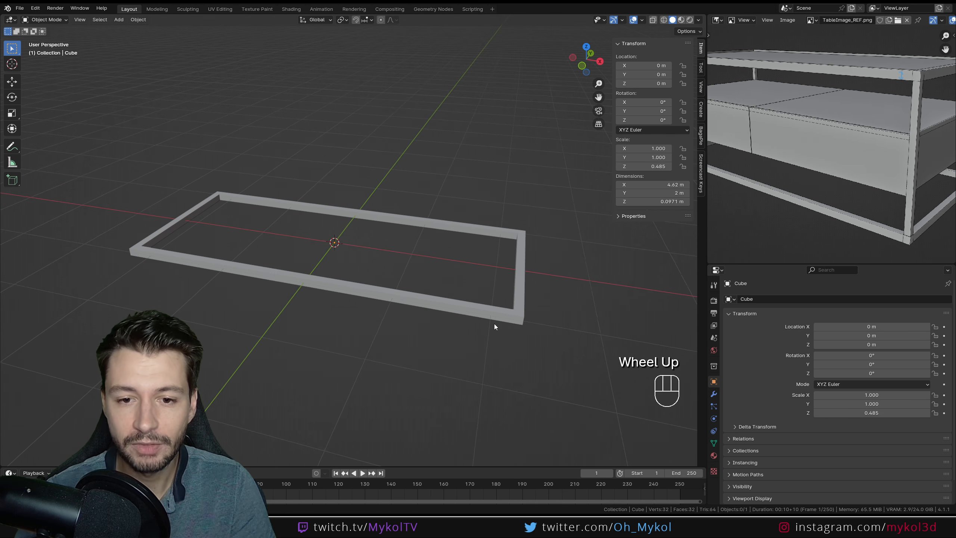
pyautogui.click(533, 327)
pyautogui.scroll(4, 809, 150)
pyautogui.moveTo(858, 137); pyautogui.dragTo(772, 181, button='middle')
pyautogui.scroll(4, 815, 144)
pyautogui.moveTo(815, 143); pyautogui.dragTo(839, 116, button='middle')
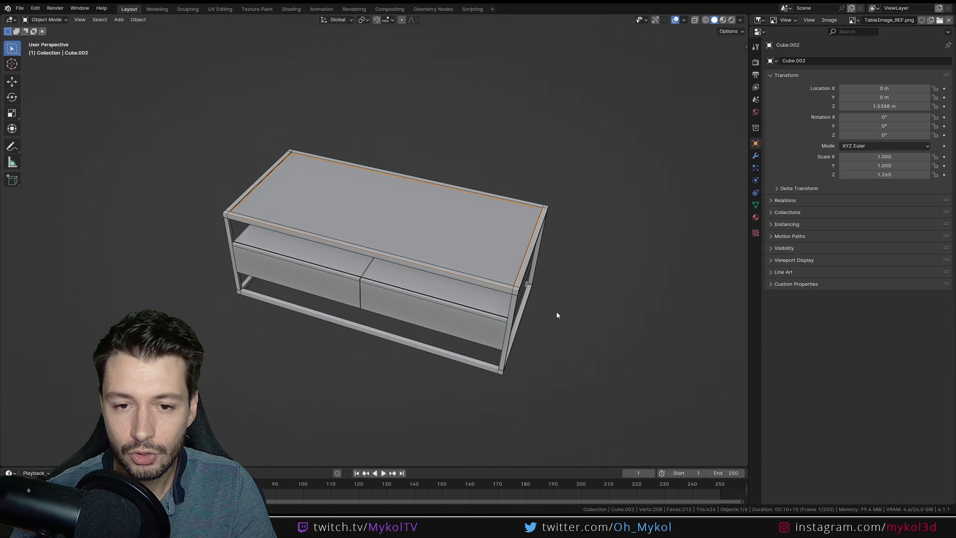
# Switch to the Table_REF file, examine how the leg is set in under the frame corner, and return to the 001_Table file
pyautogui.scroll(4, 614, 236)
pyautogui.moveTo(613, 236); pyautogui.dragTo(519, 232, button='middle')
pyautogui.click(576, 311)
pyautogui.scroll(-2, 560, 226)
pyautogui.scroll(5, 543, 236)
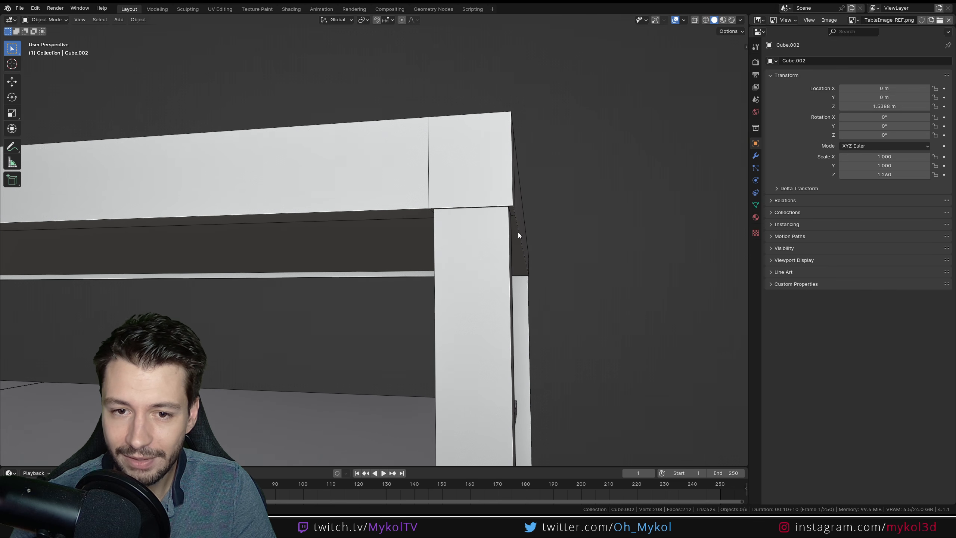
pyautogui.scroll(-6, 512, 210)
pyautogui.moveTo(561, 526)
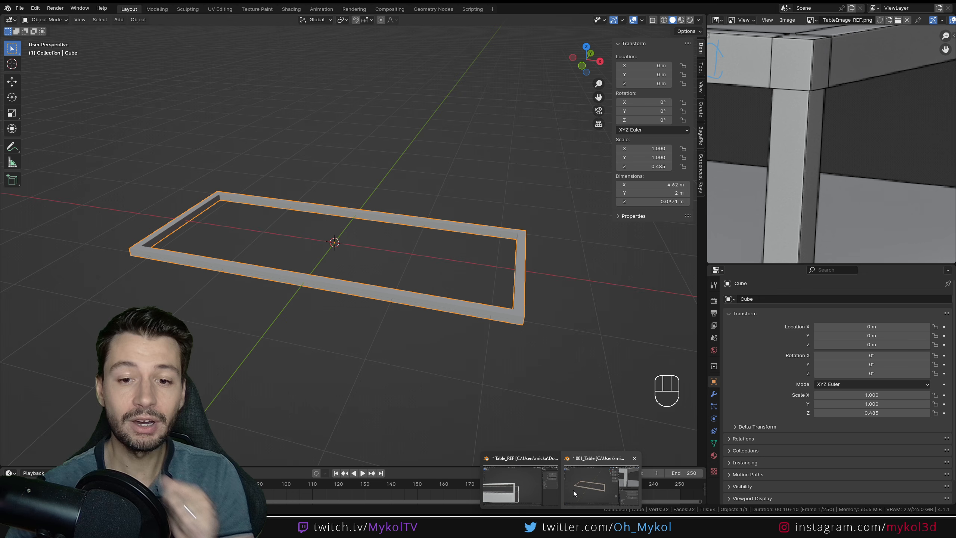
pyautogui.click(574, 490)
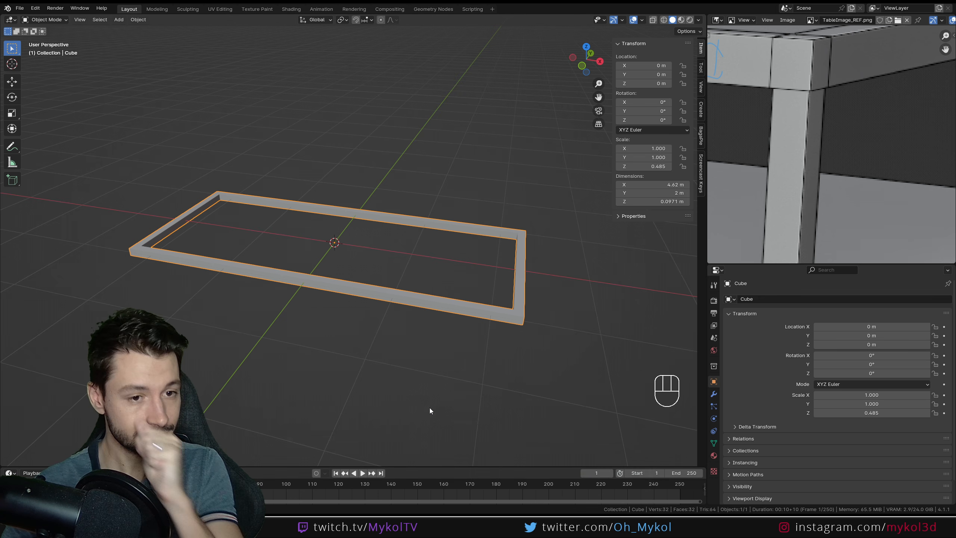
# In Edit Mode, inset the four corner faces on the frame's underside by about 0.007 m
pyautogui.press('Tab')
pyautogui.moveTo(447, 372); pyautogui.dragTo(126, 61, button='middle')
pyautogui.click(96, 18)
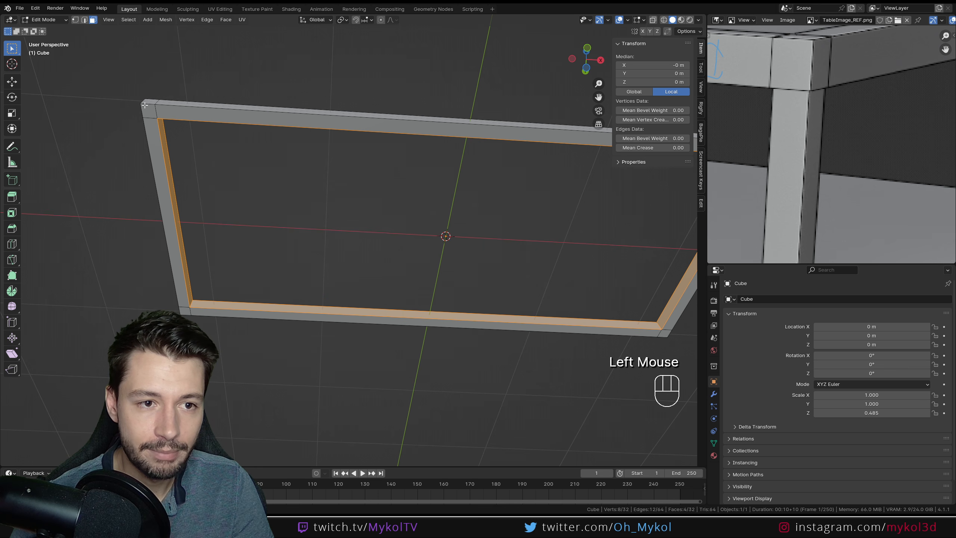
pyautogui.click(149, 112)
pyautogui.keyDown('shift'); pyautogui.click(186, 313); pyautogui.keyUp('shift')
pyautogui.keyDown('shift'); pyautogui.moveTo(448, 270); pyautogui.dragTo(113, 262, button='middle'); pyautogui.keyUp('shift')
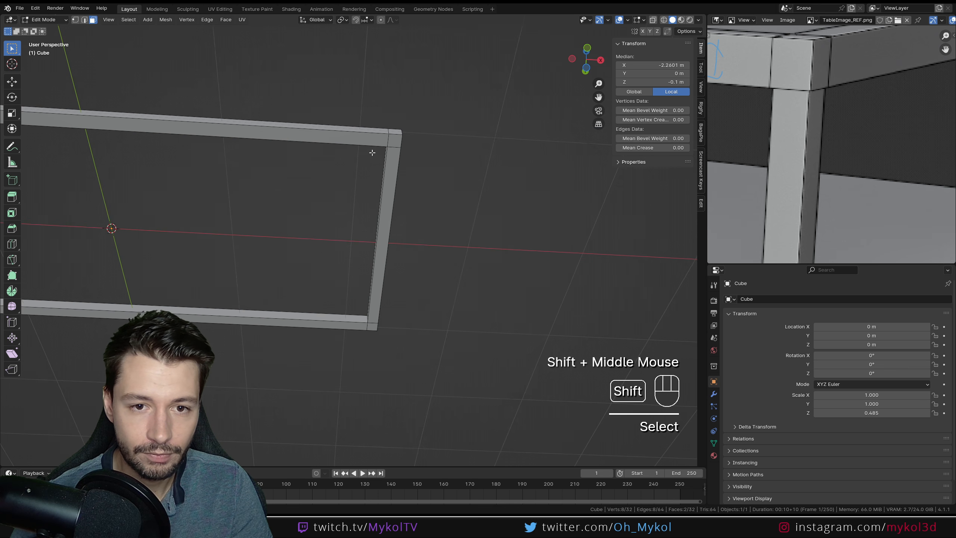
pyautogui.keyDown('shift'); pyautogui.click(397, 141); pyautogui.keyUp('shift')
pyautogui.keyDown('shift'); pyautogui.click(375, 327); pyautogui.keyUp('shift')
pyautogui.scroll(4, 493, 134)
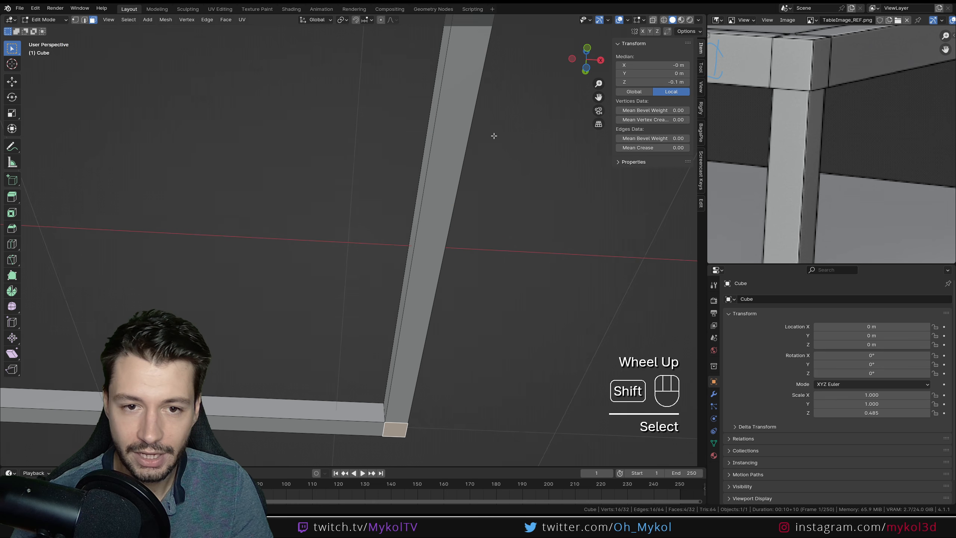
pyautogui.keyDown('shift'); pyautogui.moveTo(493, 135); pyautogui.dragTo(506, 258, button='middle'); pyautogui.keyUp('shift')
pyautogui.scroll(5, 447, 277)
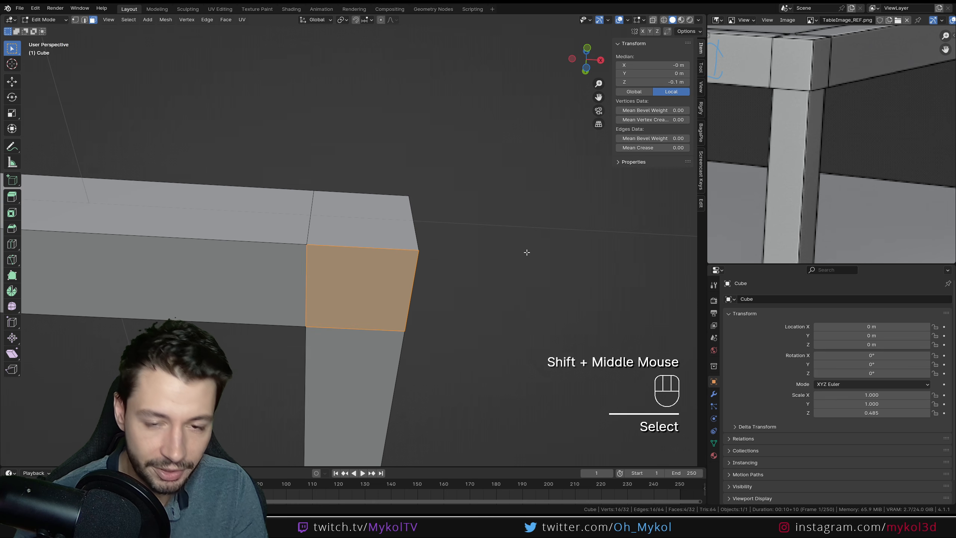
pyautogui.press('i')
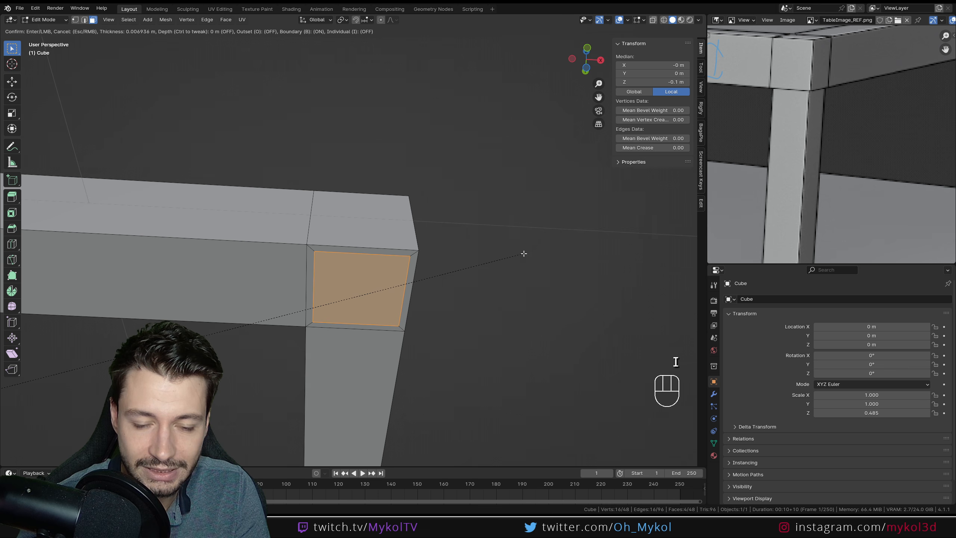
pyautogui.click(466, 275)
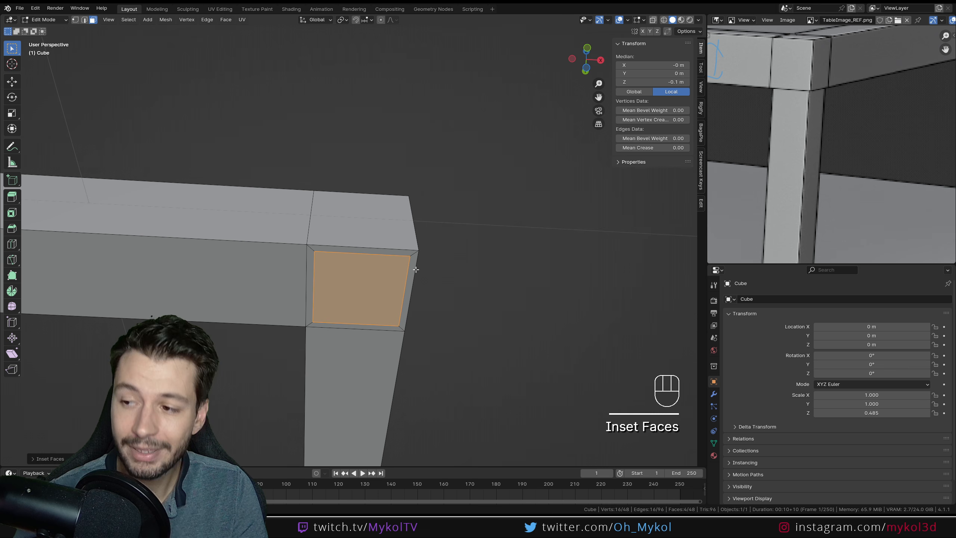
# In front view, duplicate the entire frame mesh straight down along Z, with snapping, to a local median Z of about -3.54 m
pyautogui.scroll(-5, 410, 272)
pyautogui.moveTo(405, 273); pyautogui.dragTo(439, 302, button='middle')
pyautogui.press('Tab')
pyautogui.press('KP_1')
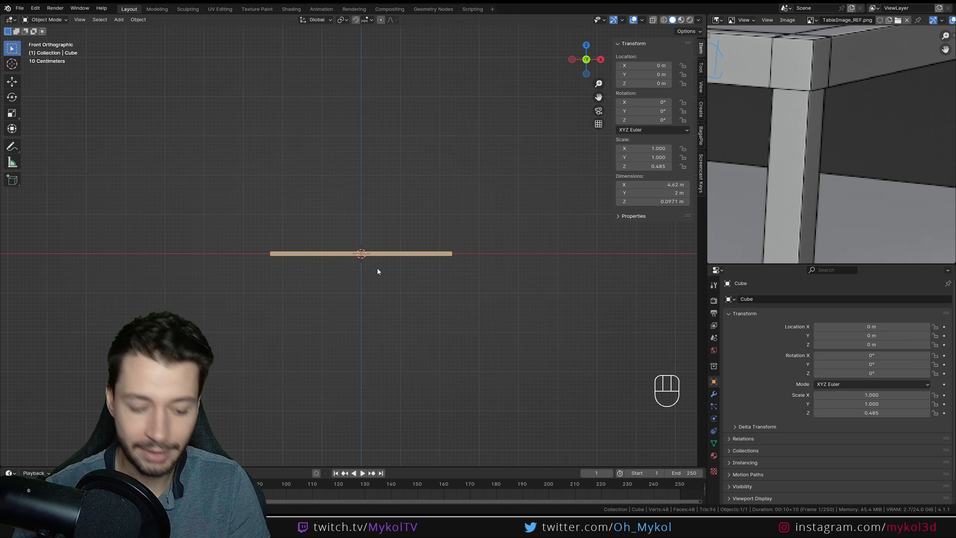
pyautogui.press('Tab')
pyautogui.press('a')
pyautogui.scroll(2, 396, 310)
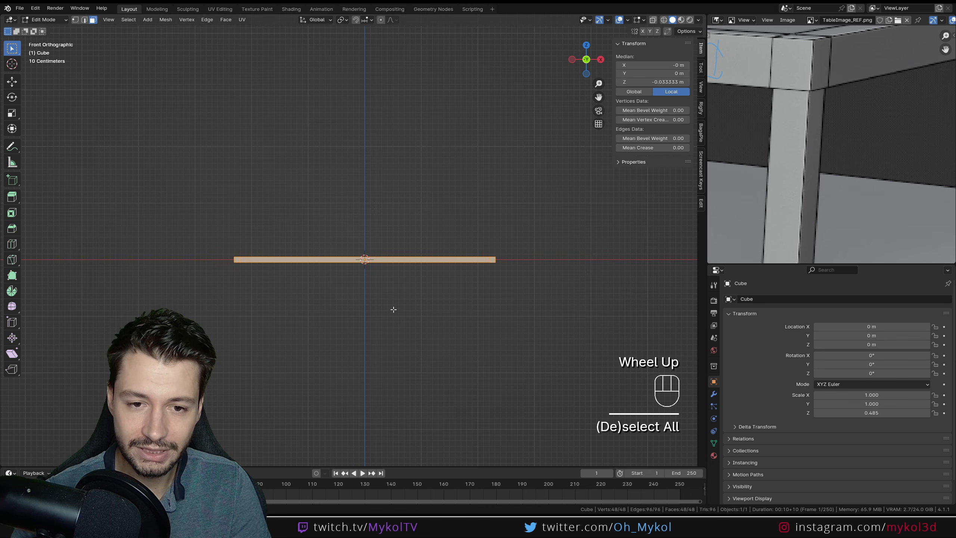
pyautogui.keyDown('shift'); pyautogui.moveTo(392, 309); pyautogui.dragTo(418, 228, button='middle'); pyautogui.keyUp('shift')
pyautogui.hotkey('shift', 'd')
pyautogui.press('x')
pyautogui.press('z')
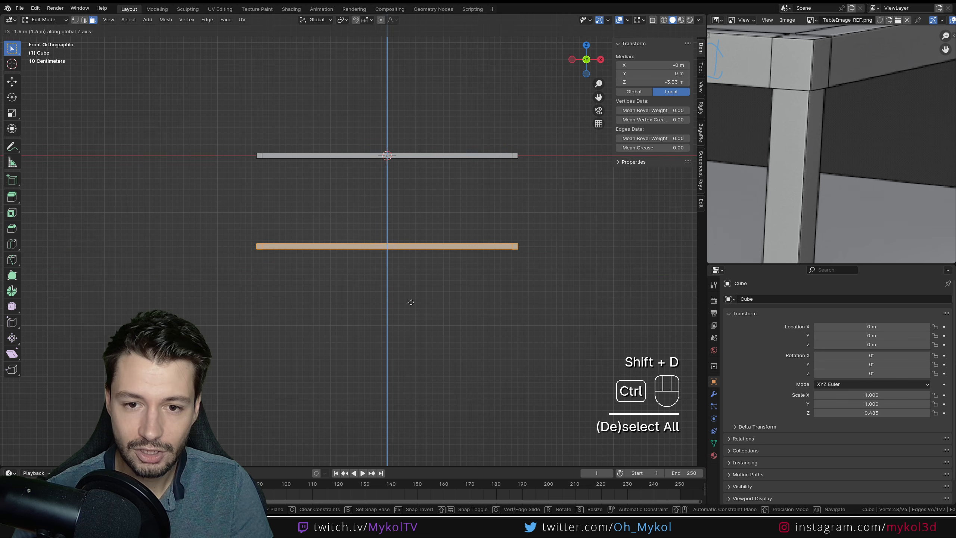
pyautogui.keyDown('ctrl'); pyautogui.click(413, 312); pyautogui.keyUp('ctrl')
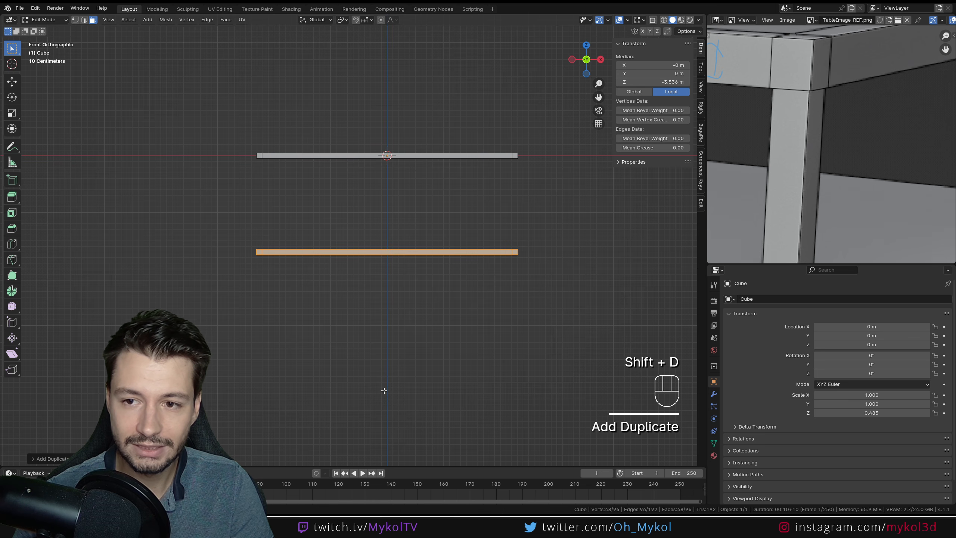
# Try pairing the inset underside faces at one matching corner of the upper and lower frames, and clear the selection
pyautogui.moveTo(384, 391); pyautogui.dragTo(338, 138, button='middle')
pyautogui.scroll(2, 402, 301)
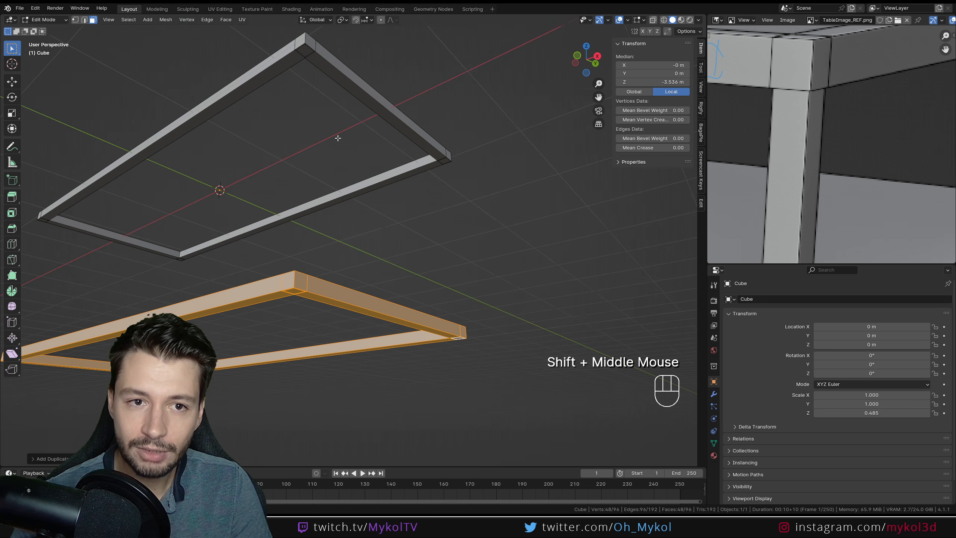
pyautogui.click(304, 52)
pyautogui.keyDown('shift'); pyautogui.click(299, 291); pyautogui.keyUp('shift')
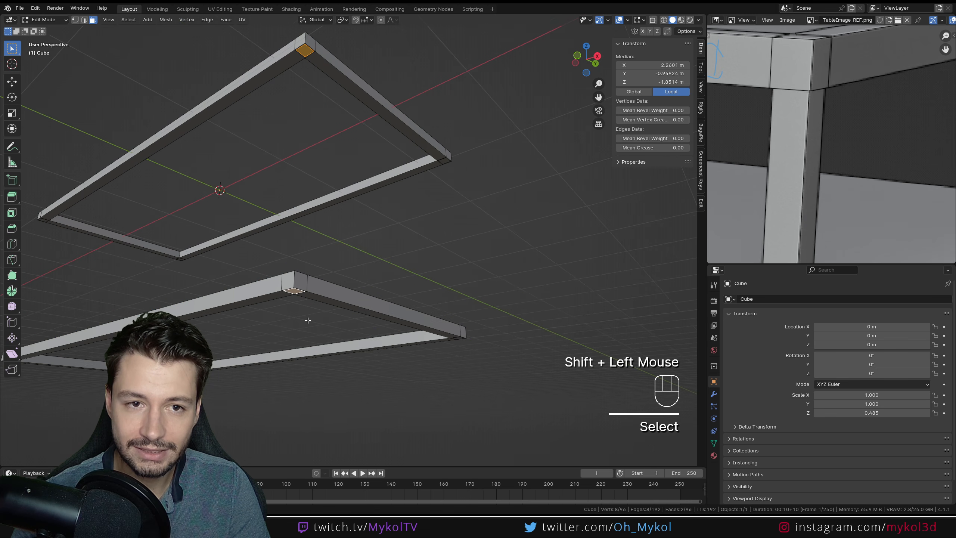
pyautogui.moveTo(307, 320); pyautogui.dragTo(456, 352, button='middle')
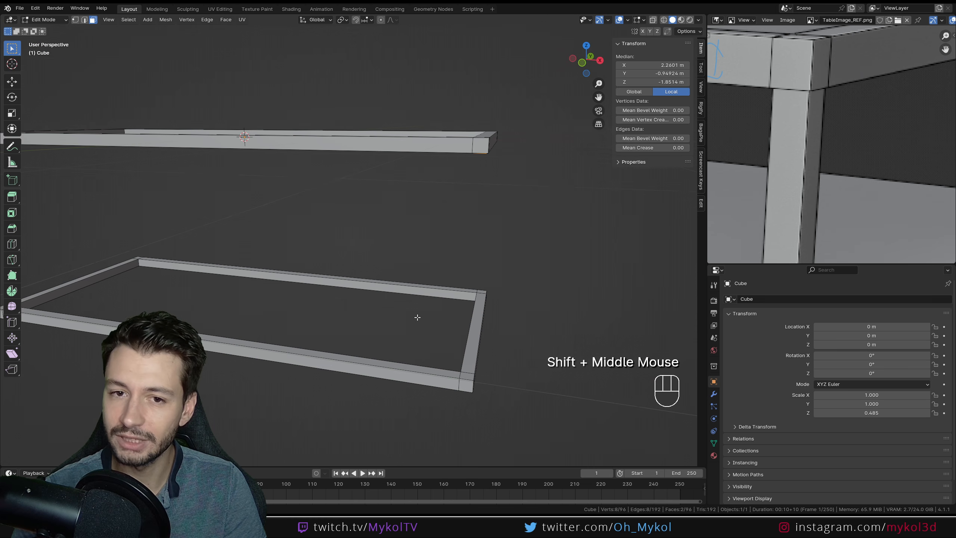
pyautogui.moveTo(418, 317); pyautogui.dragTo(410, 299, button='middle')
pyautogui.hotkey('alt', 'a')
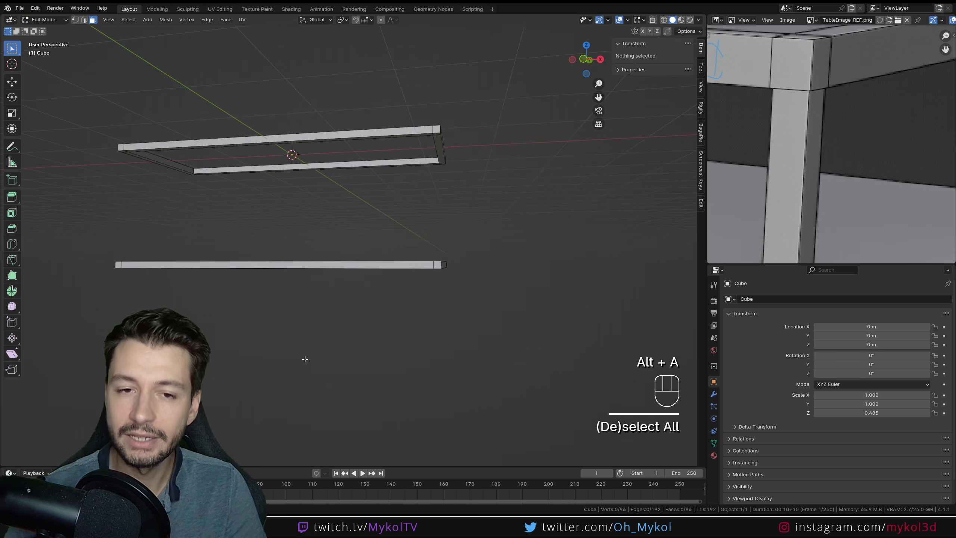
pyautogui.moveTo(304, 359); pyautogui.dragTo(403, 321, button='middle')
pyautogui.moveTo(561, 342); pyautogui.dragTo(182, 250)
pyautogui.click(525, 331)
pyautogui.moveTo(583, 343); pyautogui.dragTo(154, 234)
pyautogui.click(262, 339)
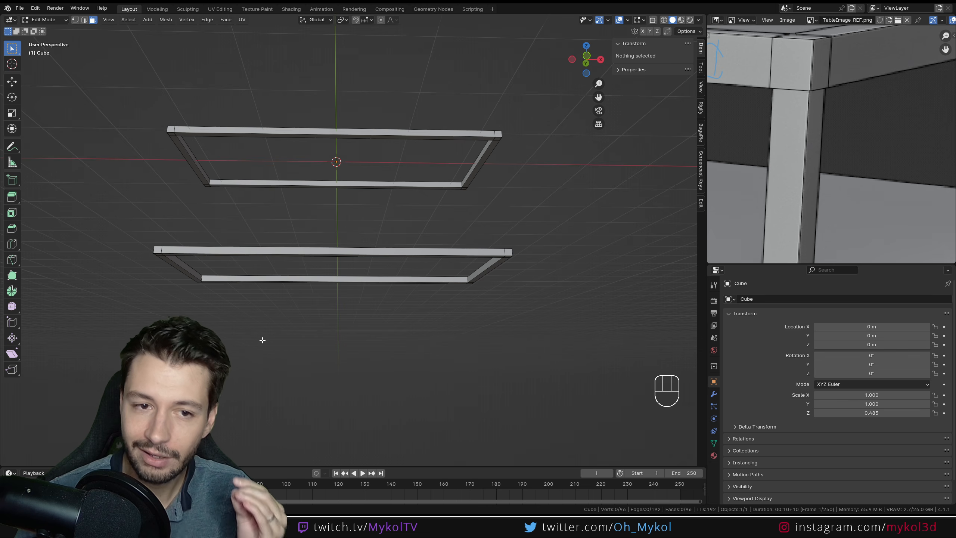
pyautogui.moveTo(364, 304); pyautogui.dragTo(507, 154, button='middle')
pyautogui.click(510, 312)
pyautogui.click(505, 142)
pyautogui.click(528, 230)
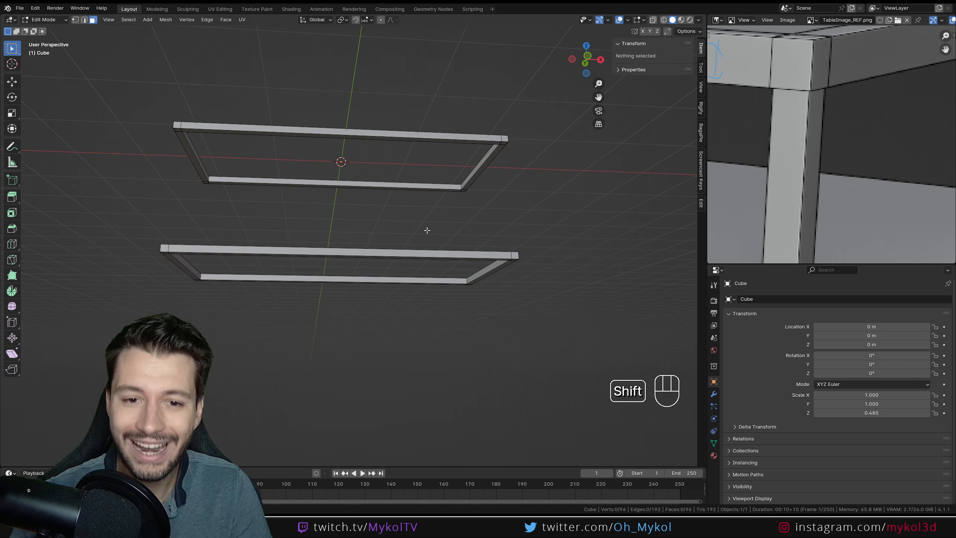
# Flip the entire linked lower frame upside down about the global X axis so its inset corner faces point upward
pyautogui.keyDown('shift'); pyautogui.moveTo(433, 235); pyautogui.dragTo(463, 223, button='middle'); pyautogui.keyUp('shift')
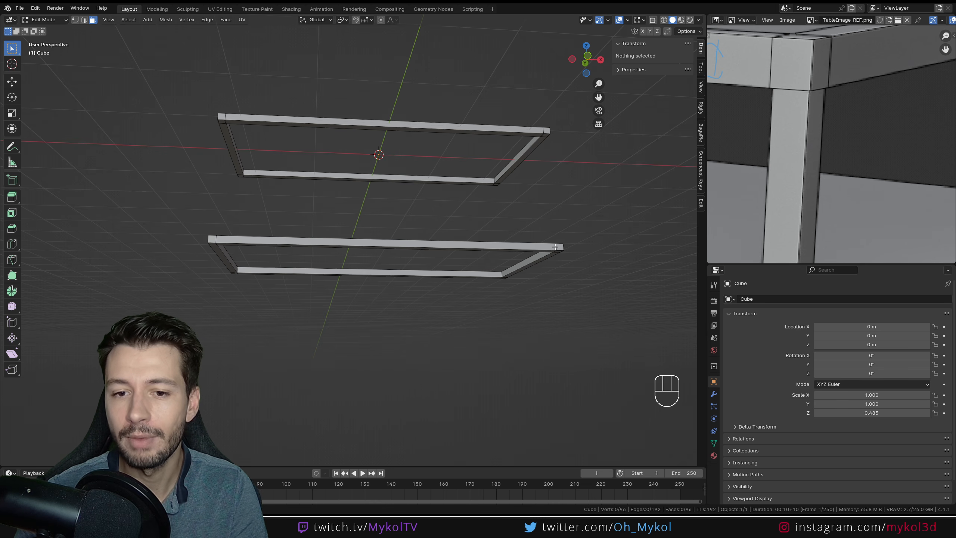
pyautogui.press('l')
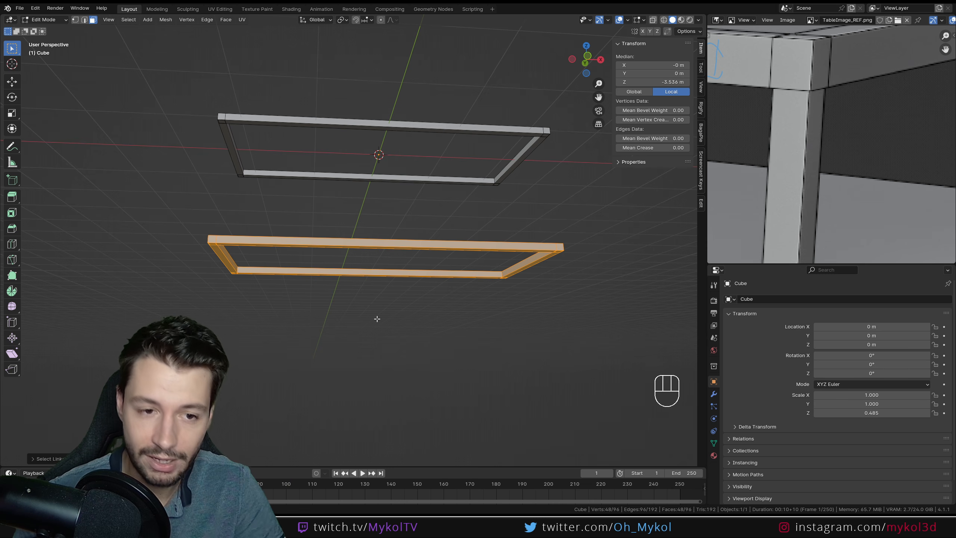
pyautogui.press('r')
pyautogui.press('x')
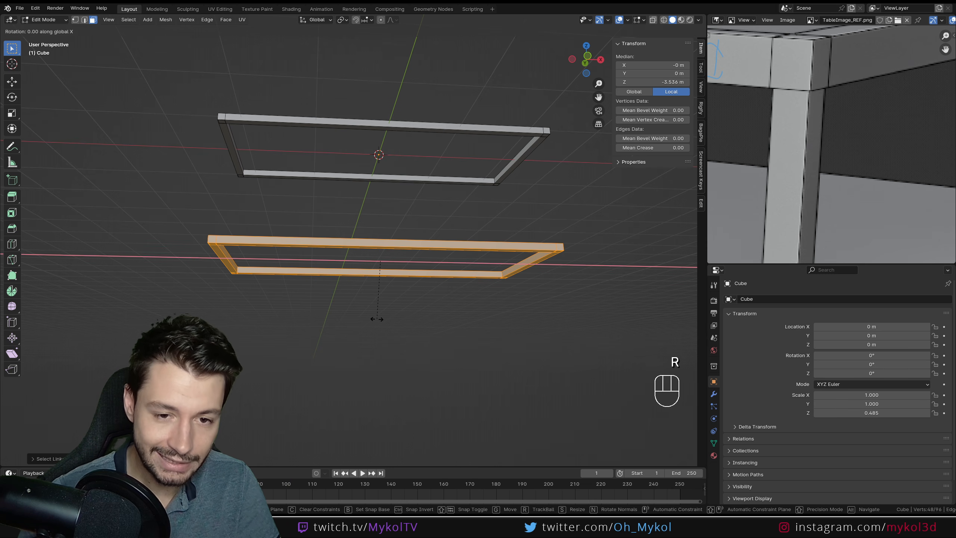
pyautogui.click(375, 317)
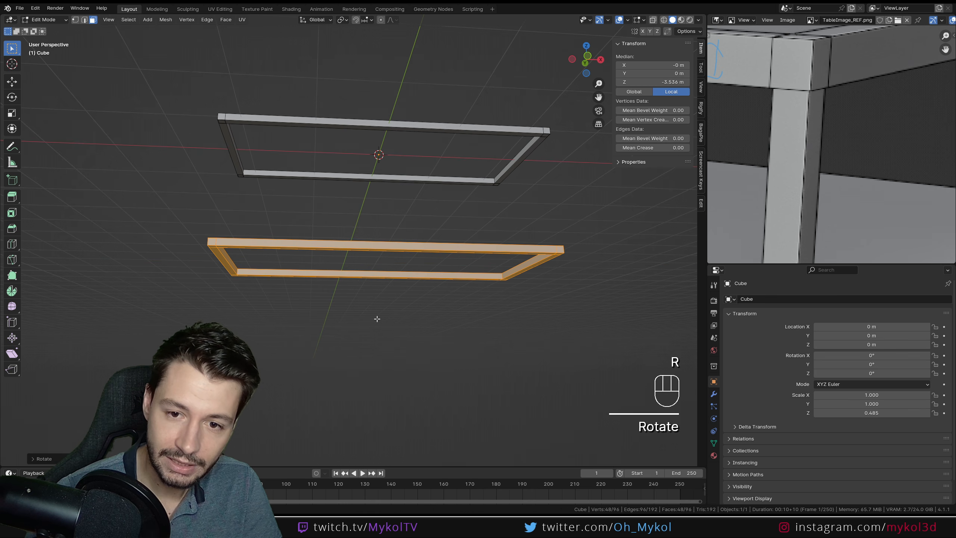
# Bridge the inset faces of the lower and upper frames at the back-left corner (negative X, positive Y) into a leg
pyautogui.moveTo(457, 309); pyautogui.dragTo(367, 303, button='middle')
pyautogui.scroll(2, 272, 262)
pyautogui.click(272, 260)
pyautogui.scroll(2, 299, 257)
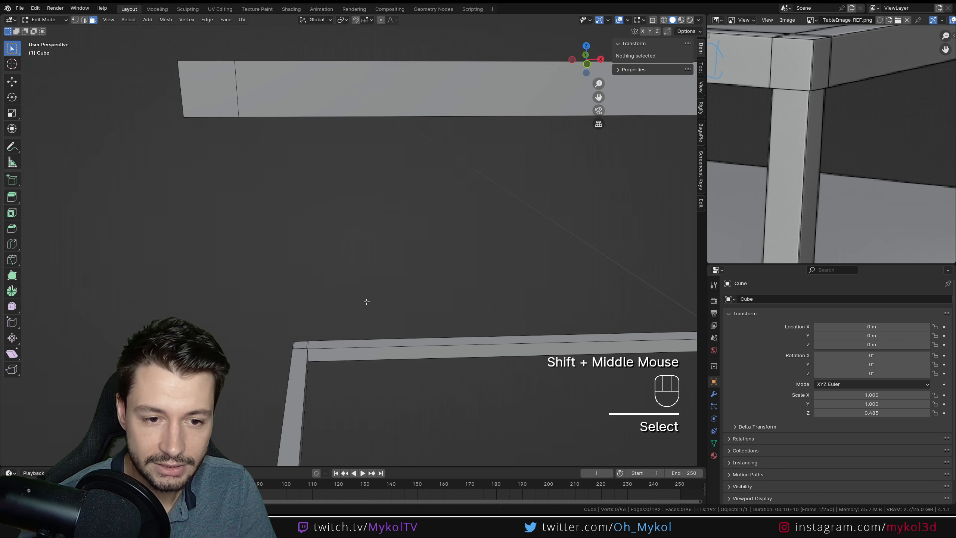
pyautogui.click(297, 345)
pyautogui.moveTo(297, 345); pyautogui.dragTo(334, 72, button='middle')
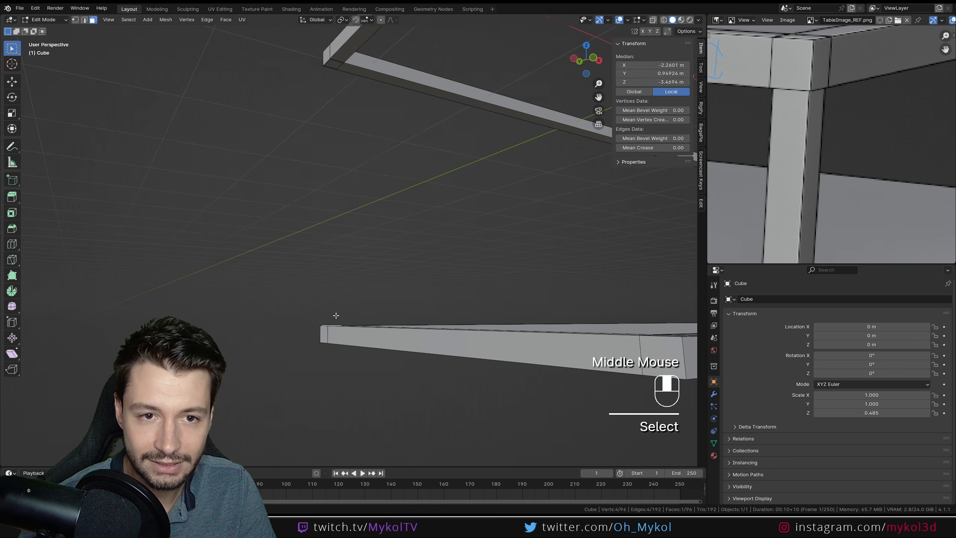
pyautogui.keyDown('shift'); pyautogui.click(334, 64); pyautogui.keyUp('shift')
pyautogui.rightClick(334, 65)
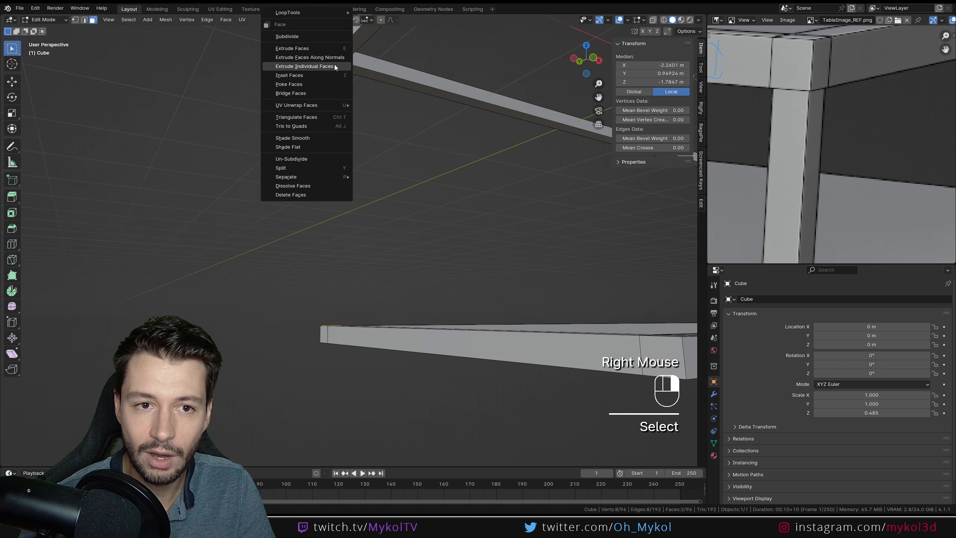
pyautogui.click(317, 91)
pyautogui.moveTo(341, 154); pyautogui.dragTo(380, 192, button='middle')
pyautogui.scroll(-4, 363, 205)
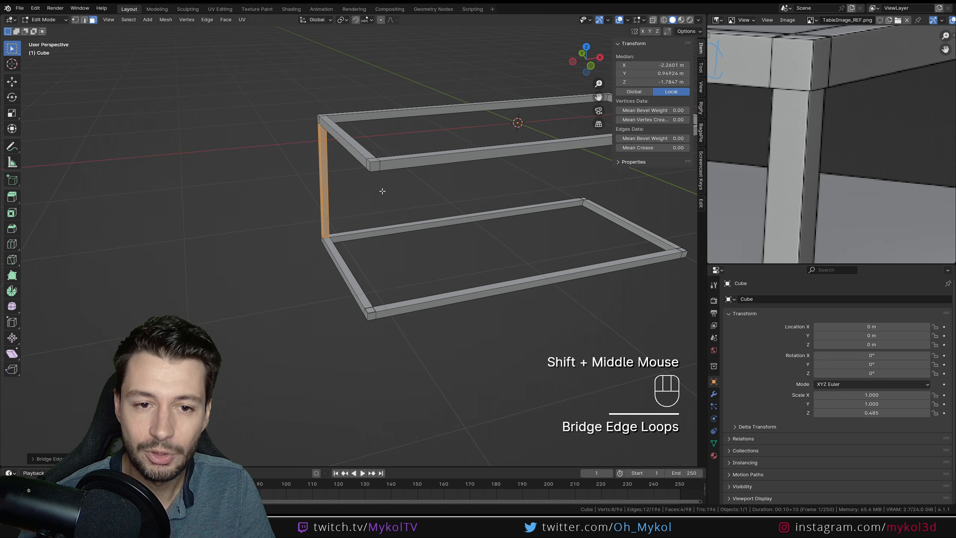
# Bridge the facing inset faces at the front-left corner (negative X, negative Y) to form the second leg
pyautogui.click(371, 310)
pyautogui.keyDown('shift'); pyautogui.moveTo(371, 311); pyautogui.dragTo(451, 214, button='middle'); pyautogui.keyUp('shift')
pyautogui.keyDown('shift'); pyautogui.click(421, 88); pyautogui.keyUp('shift')
pyautogui.rightClick(420, 88)
pyautogui.click(420, 90)
# Bridge the facing inset faces at the back-right corner (positive X, positive Y) to form the third leg
pyautogui.keyDown('shift'); pyautogui.moveTo(564, 228); pyautogui.dragTo(377, 276, button='middle'); pyautogui.keyUp('shift')
pyautogui.moveTo(376, 276); pyautogui.dragTo(366, 353, button='middle')
pyautogui.click(366, 232)
pyautogui.keyDown('shift'); pyautogui.click(350, 388); pyautogui.keyUp('shift')
pyautogui.rightClick(350, 388)
pyautogui.click(350, 391)
# Bridge the inset faces at the front-right corner into the fourth leg, and return to Object Mode with nothing selected
pyautogui.click(344, 362)
pyautogui.moveTo(372, 399); pyautogui.dragTo(386, 312, button='middle')
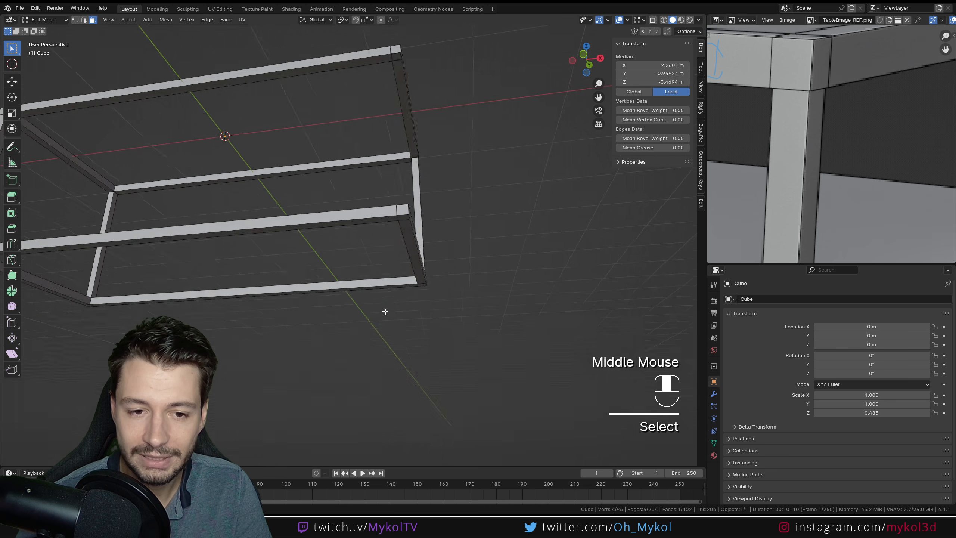
pyautogui.keyDown('shift'); pyautogui.moveTo(424, 166); pyautogui.dragTo(410, 302, button='middle'); pyautogui.keyUp('shift')
pyautogui.scroll(3, 399, 190)
pyautogui.keyDown('shift'); pyautogui.click(394, 189); pyautogui.keyUp('shift')
pyautogui.rightClick(389, 190)
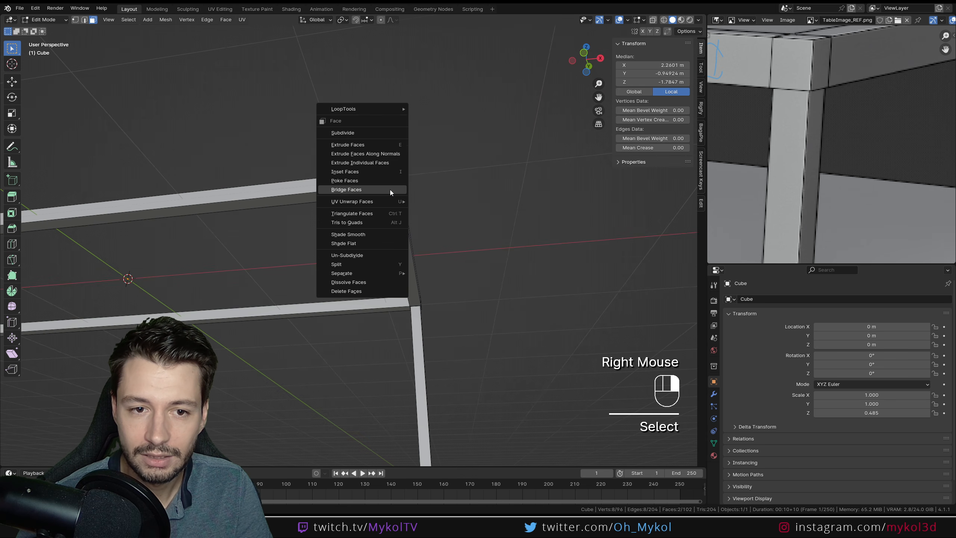
pyautogui.click(390, 189)
pyautogui.scroll(-2, 433, 258)
pyautogui.moveTo(433, 258); pyautogui.dragTo(499, 246, button='middle')
pyautogui.press('Tab')
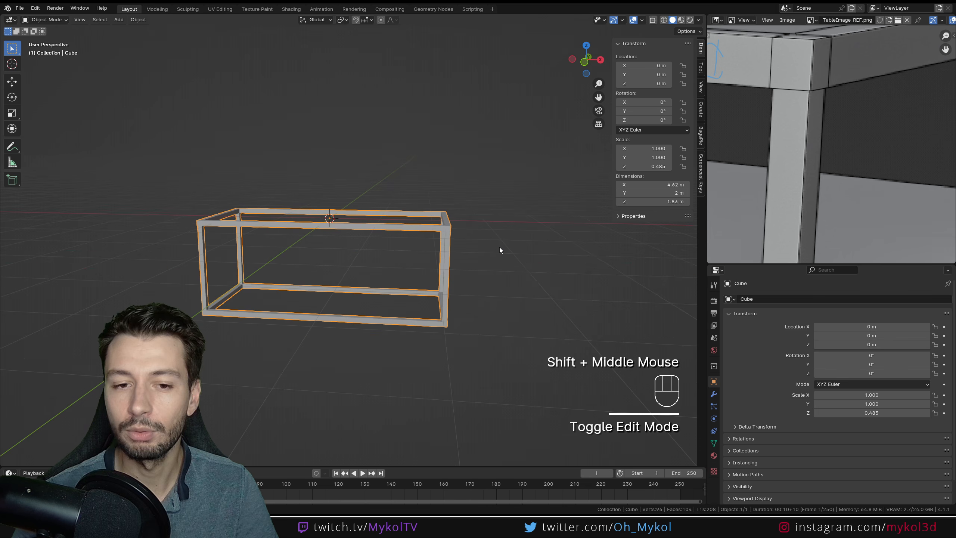
pyautogui.click(499, 247)
pyautogui.scroll(-2, 500, 271)
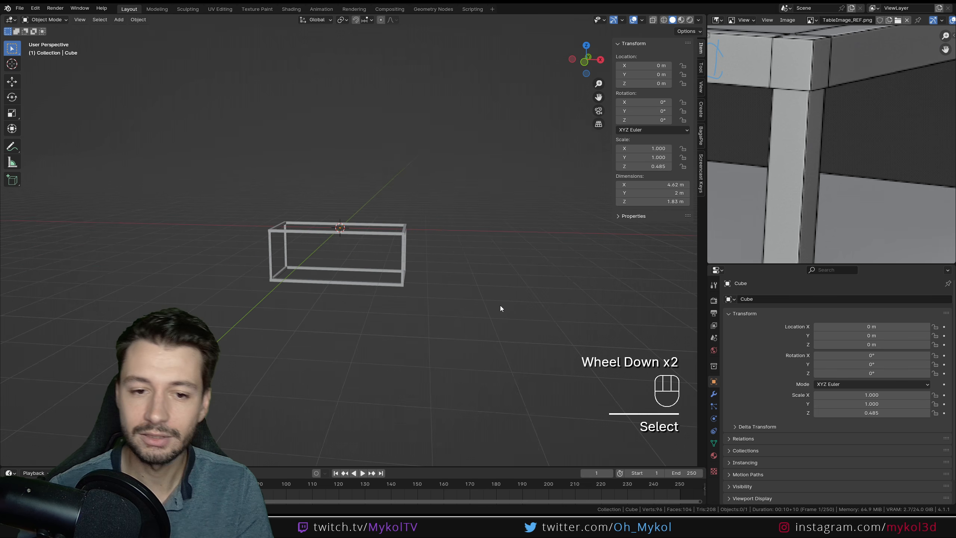
# Enable Cavity in the viewport shading options and set its type to Both
pyautogui.press('KP_1')
pyautogui.scroll(2, 487, 280)
pyautogui.scroll(1, 489, 280)
pyautogui.scroll(-1, 482, 284)
pyautogui.moveTo(495, 273); pyautogui.dragTo(475, 305, button='middle')
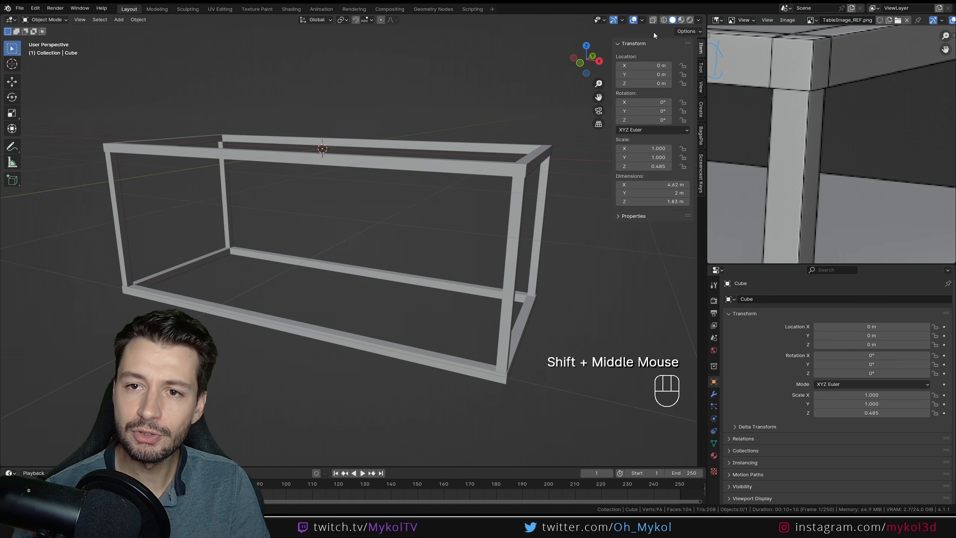
pyautogui.click(699, 20)
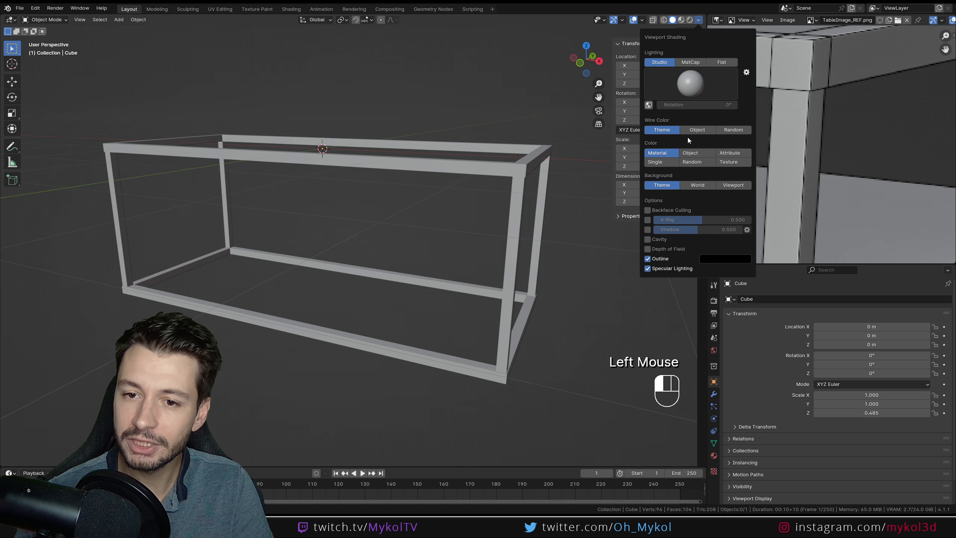
pyautogui.click(648, 239)
pyautogui.click(731, 239)
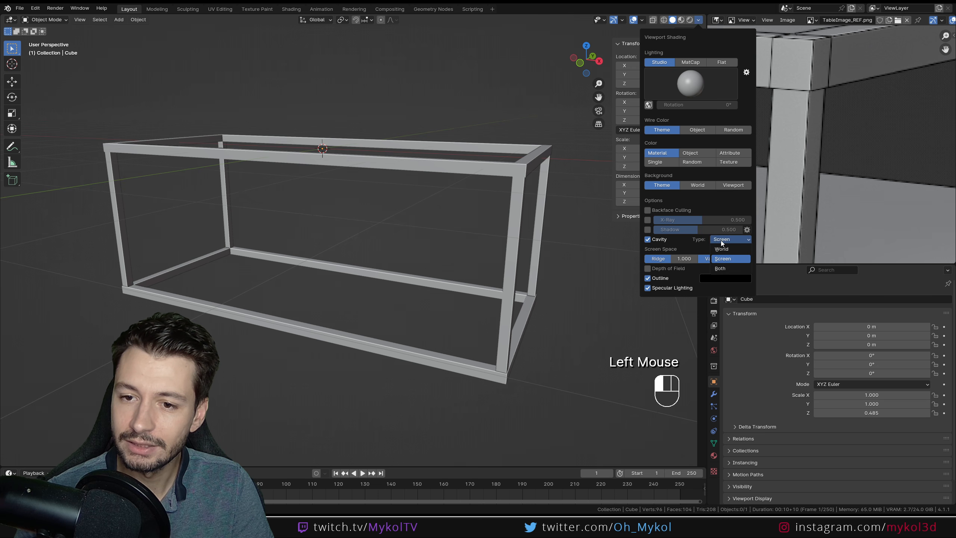
pyautogui.click(719, 269)
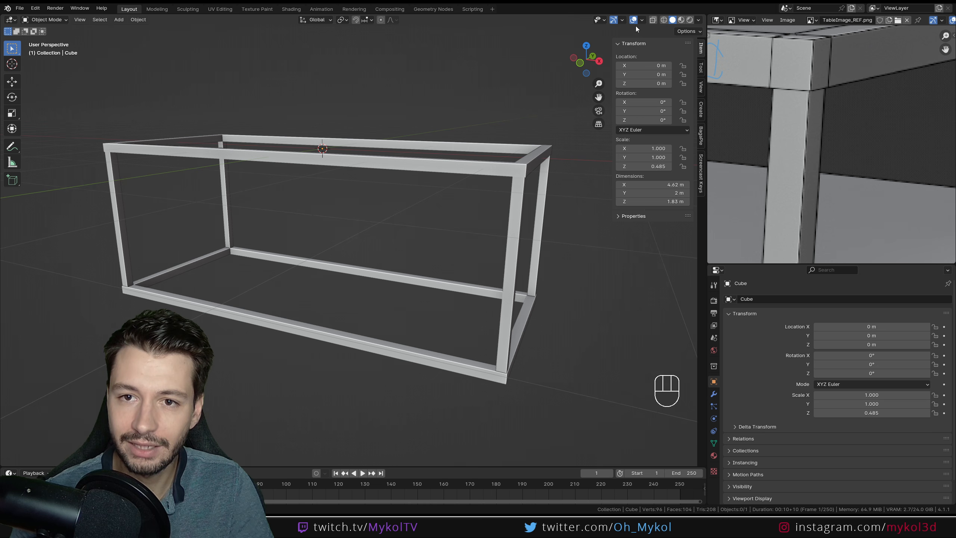
# Turn on the Wireframe geometry overlay for the viewport and save the file
pyautogui.click(622, 20)
pyautogui.moveTo(642, 20)
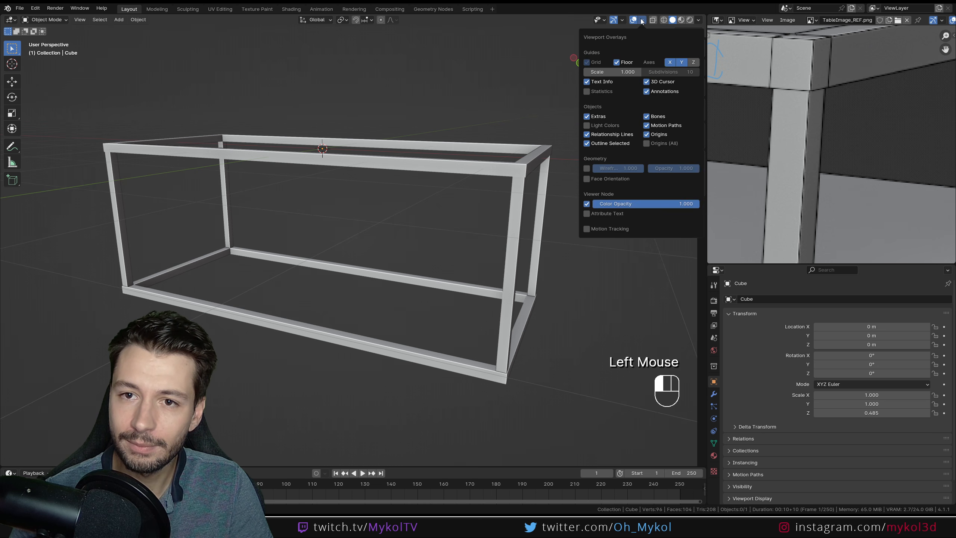
pyautogui.click(587, 168)
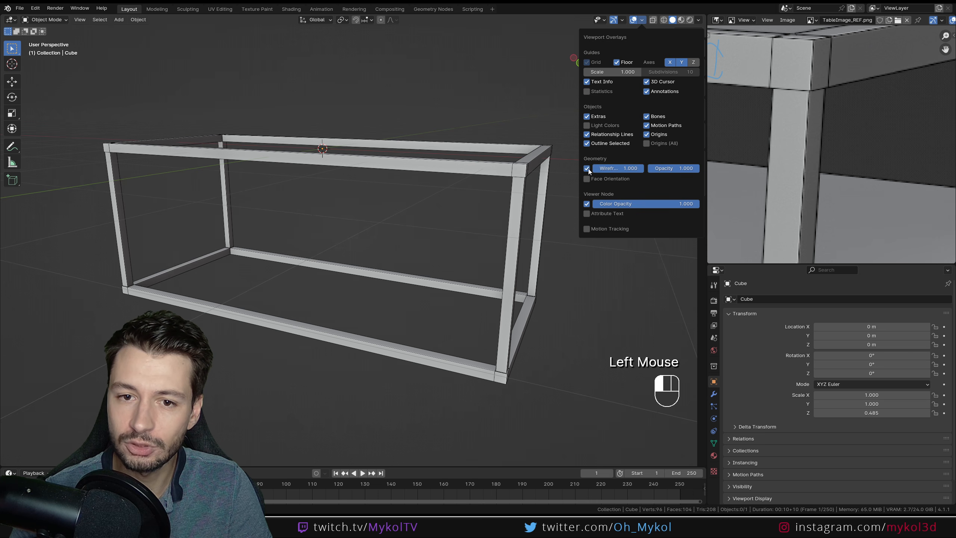
pyautogui.press('n')
pyautogui.moveTo(575, 347)
pyautogui.mouseDown(button='middle')
pyautogui.moveTo(534, 323)
pyautogui.moveTo(569, 302)
pyautogui.moveTo(597, 328)
pyautogui.moveTo(577, 350)
pyautogui.moveTo(571, 327)
pyautogui.moveTo(570, 356)
pyautogui.mouseUp(button='middle')
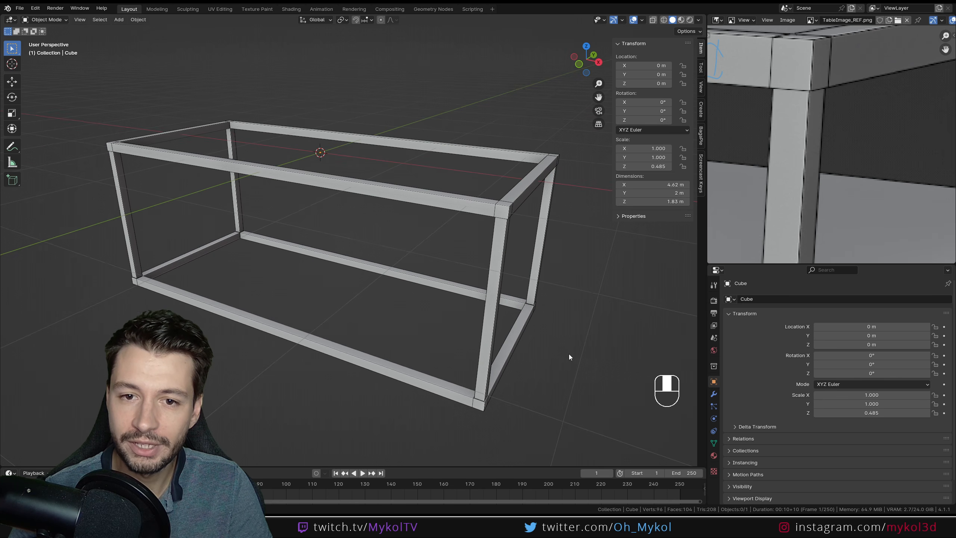
pyautogui.scroll(-2, 780, 183)
pyautogui.hotkey('ctrl', 's')
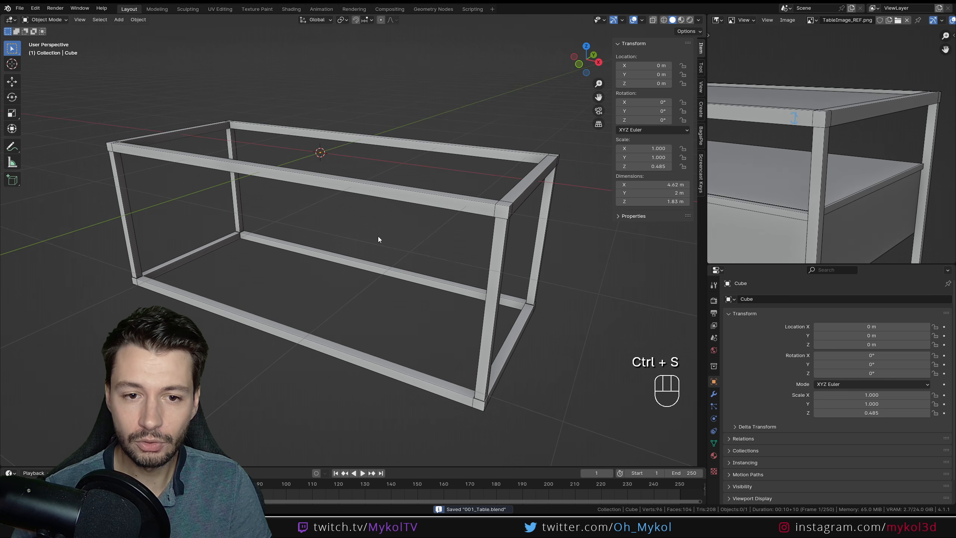
# Check the drawers and tabletop in the reference image, and add a cube at the world origin in top view
pyautogui.moveTo(380, 247); pyautogui.dragTo(389, 251, button='middle')
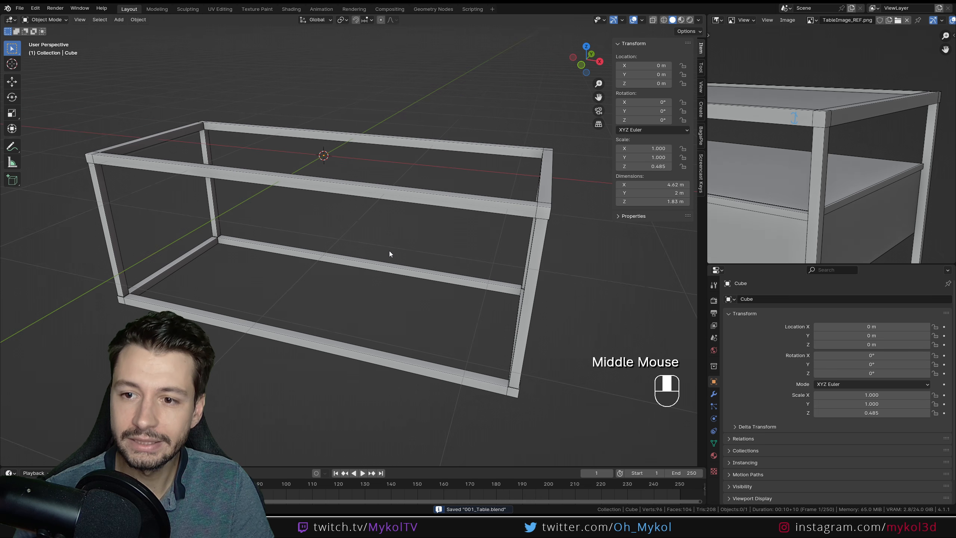
pyautogui.scroll(-1, 393, 241)
pyautogui.scroll(-2, 782, 188)
pyautogui.moveTo(782, 186); pyautogui.dragTo(868, 181, button='middle')
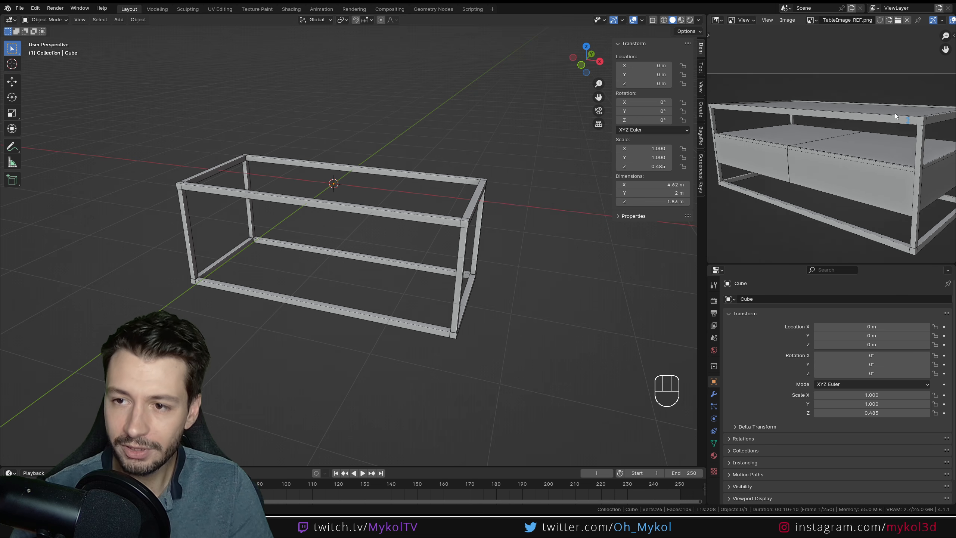
pyautogui.scroll(2, 941, 110)
pyautogui.moveTo(943, 110); pyautogui.dragTo(903, 145, button='middle')
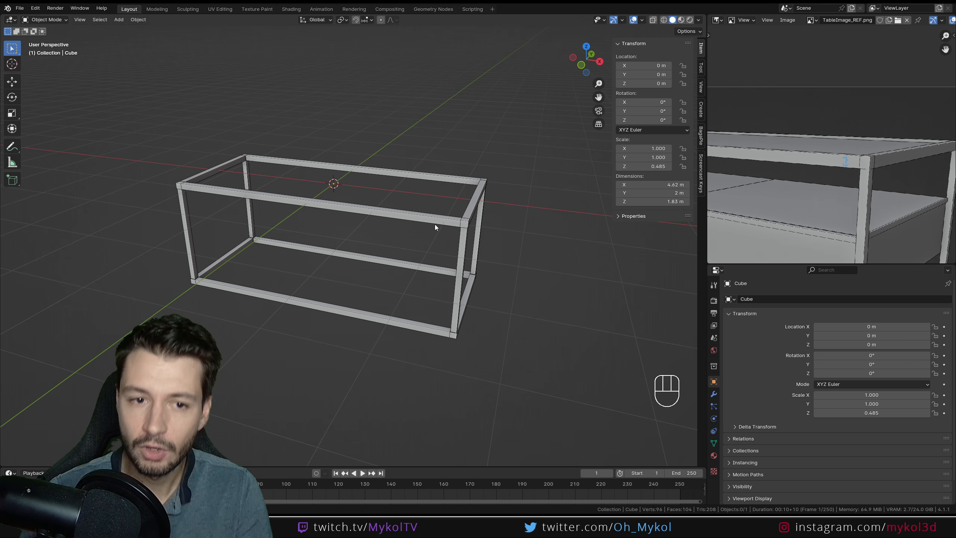
pyautogui.press('KP_1')
pyautogui.press('KP_7')
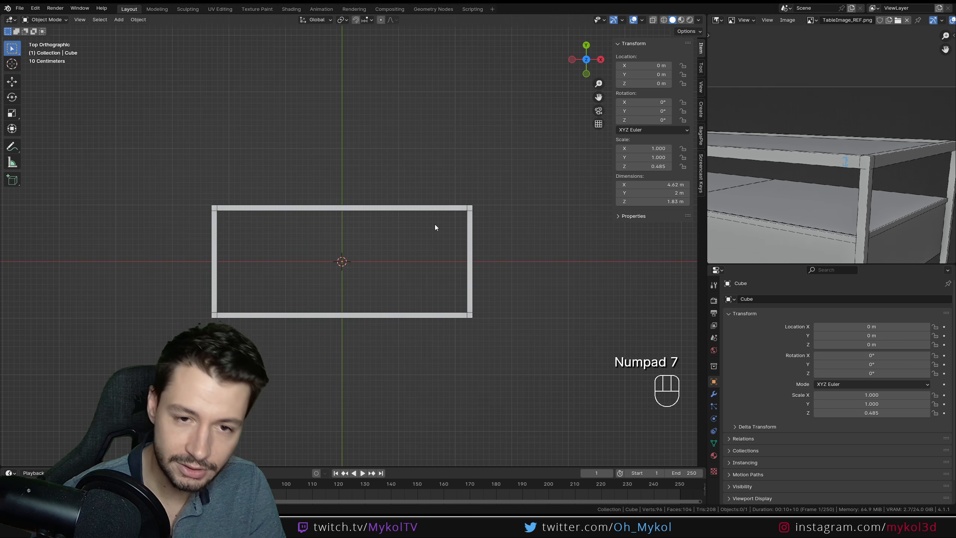
pyautogui.hotkey('shift', 'a')
pyautogui.moveTo(448, 221)
pyautogui.click(473, 231)
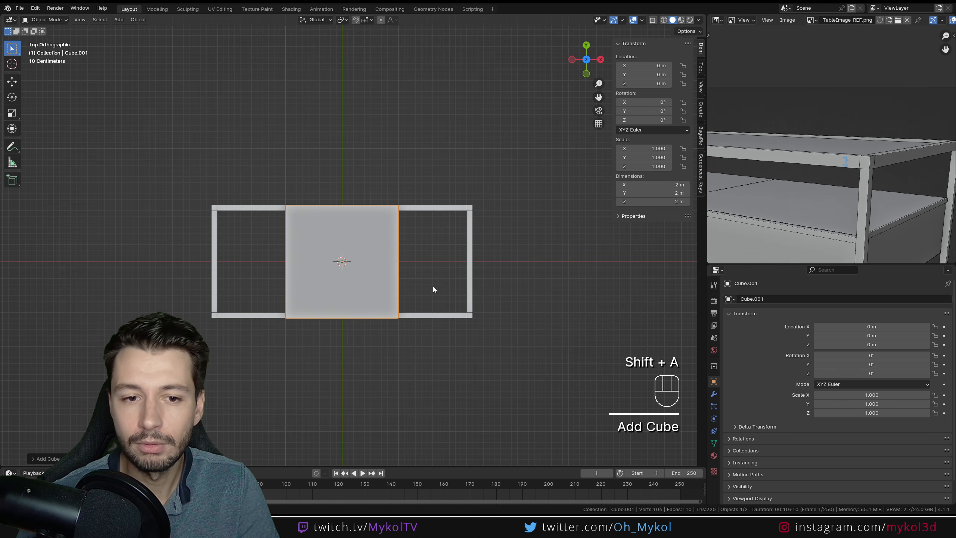
# Scale the cube to 0.895 overall and stretch its X scale to 2.210 to fit the frame's inner opening
pyautogui.scroll(2, 434, 289)
pyautogui.press('s')
pyautogui.click(435, 307)
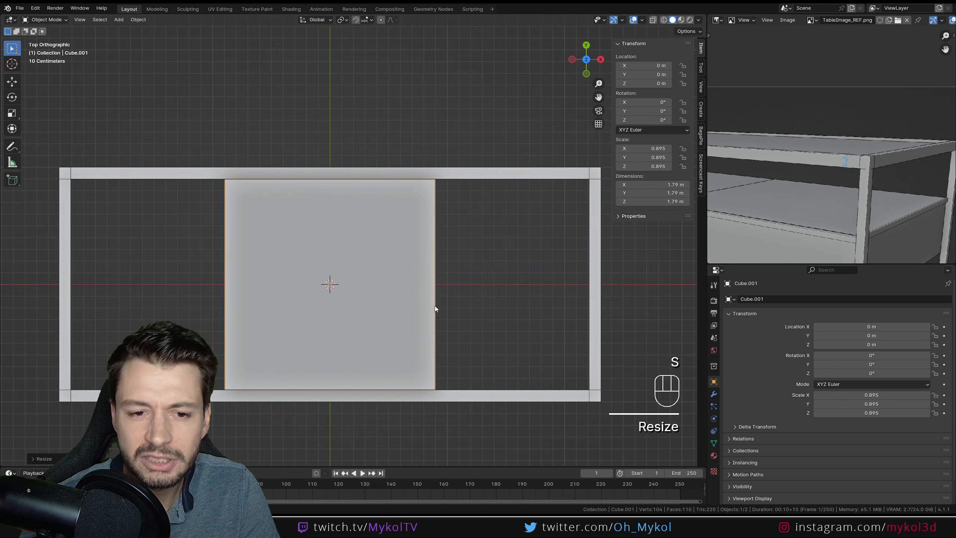
pyautogui.press('s')
pyautogui.press('x')
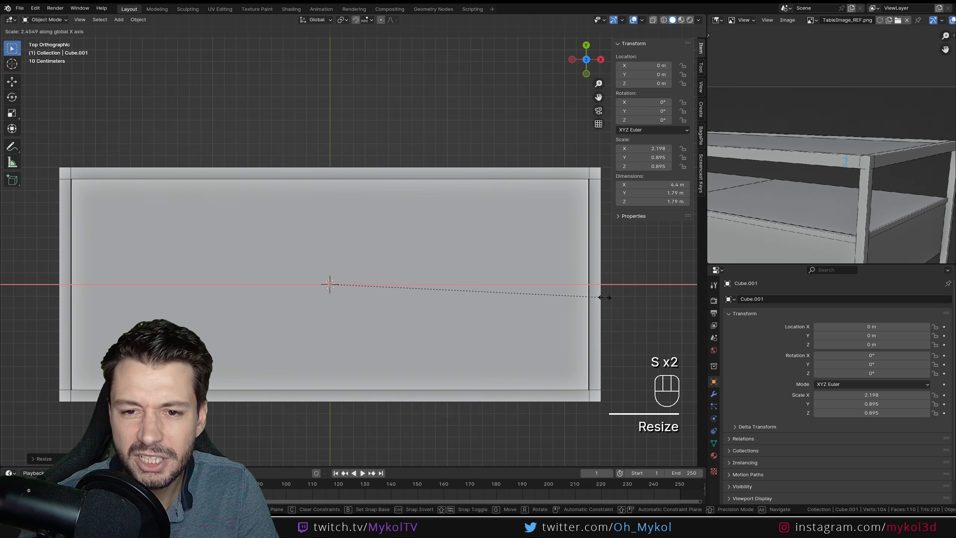
pyautogui.click(608, 296)
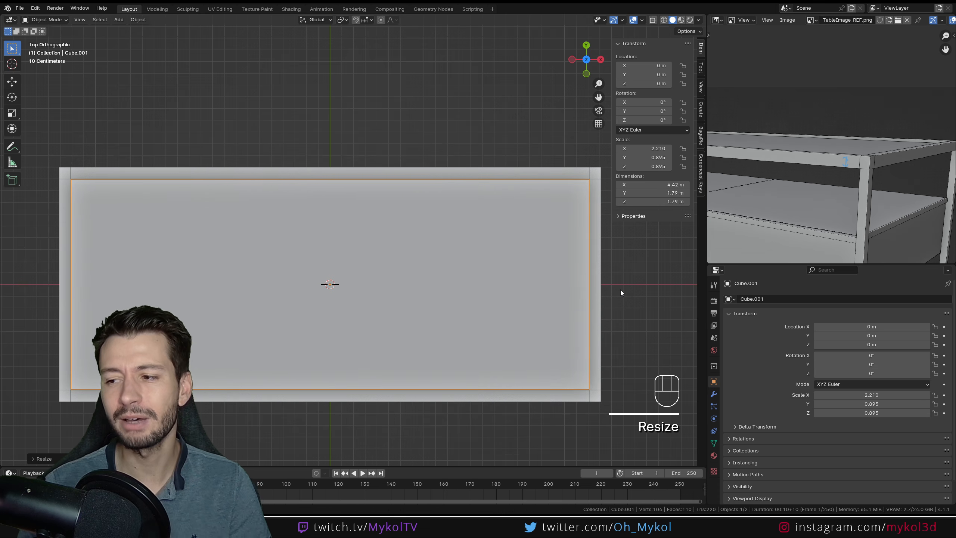
# Compare the stretched cube with the drawers in the reference image and delete the cube
pyautogui.moveTo(362, 285); pyautogui.dragTo(370, 219, button='middle')
pyautogui.scroll(-2, 839, 203)
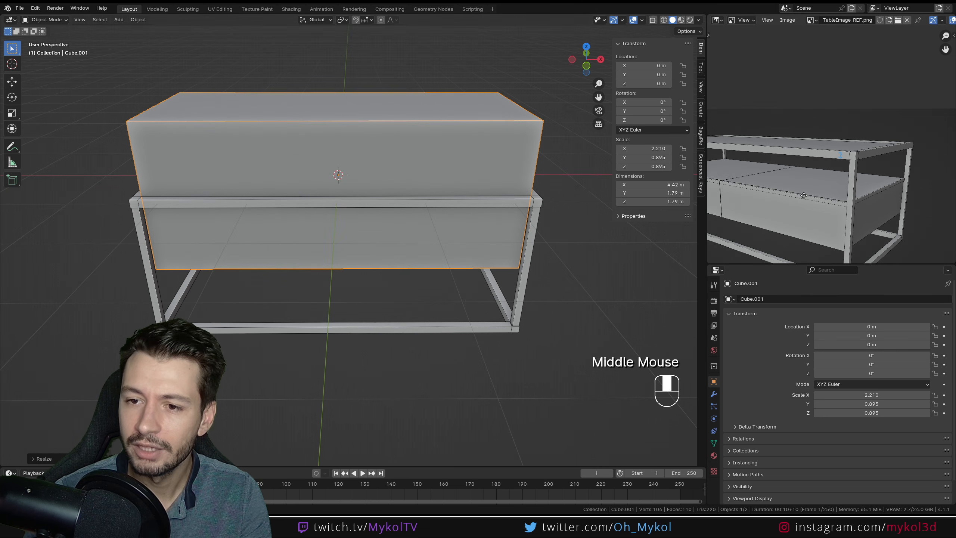
pyautogui.moveTo(838, 203); pyautogui.dragTo(878, 170, button='middle')
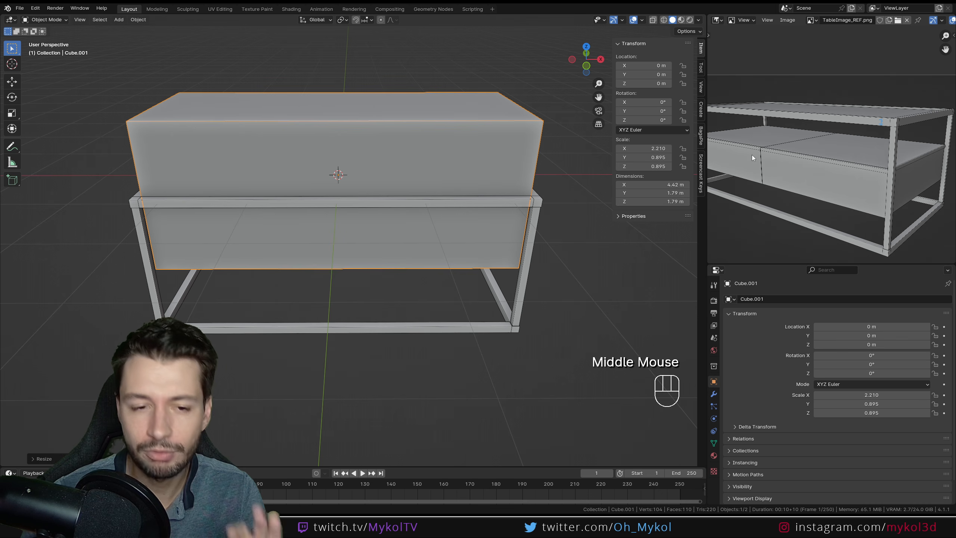
pyautogui.scroll(2, 889, 118)
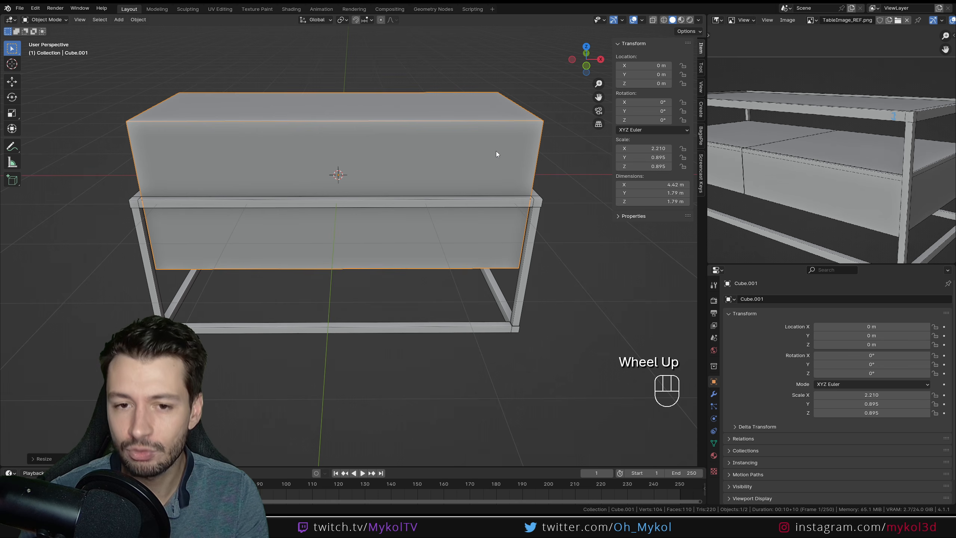
pyautogui.click(492, 140)
pyautogui.press('Delete')
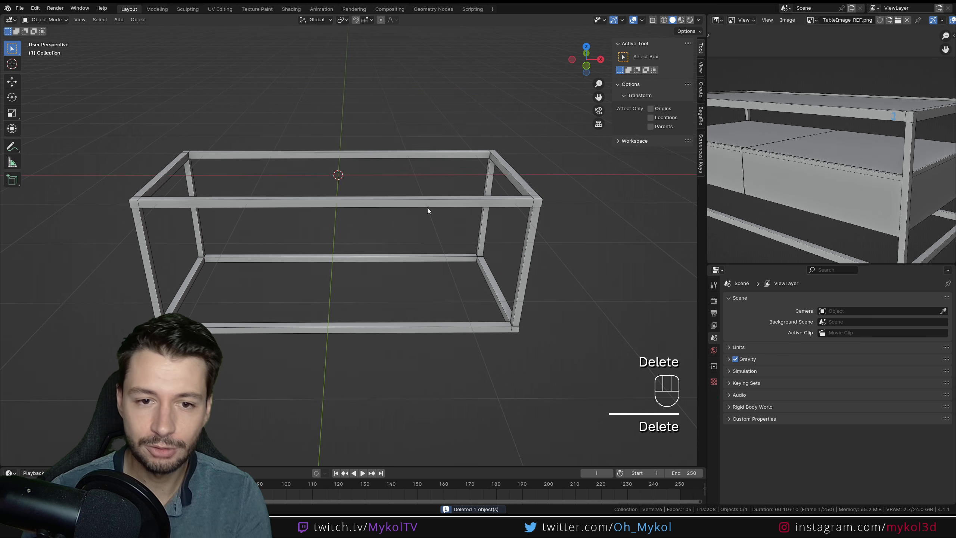
# Duplicate the whole table frame object straight up along Z to a Z location of about 3.17 m
pyautogui.click(421, 203)
pyautogui.scroll(-2, 414, 218)
pyautogui.hotkey('shift', 'd')
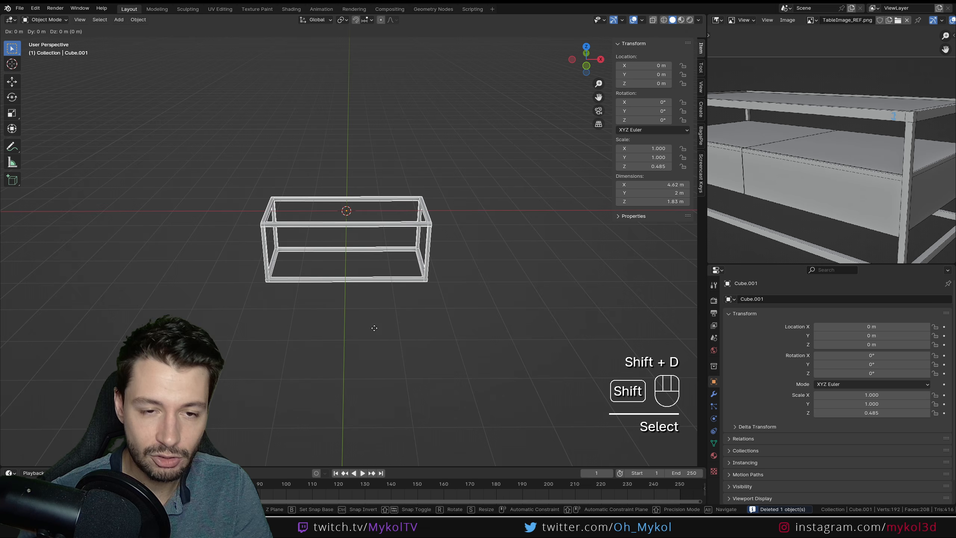
pyautogui.press('z')
pyautogui.click(367, 218)
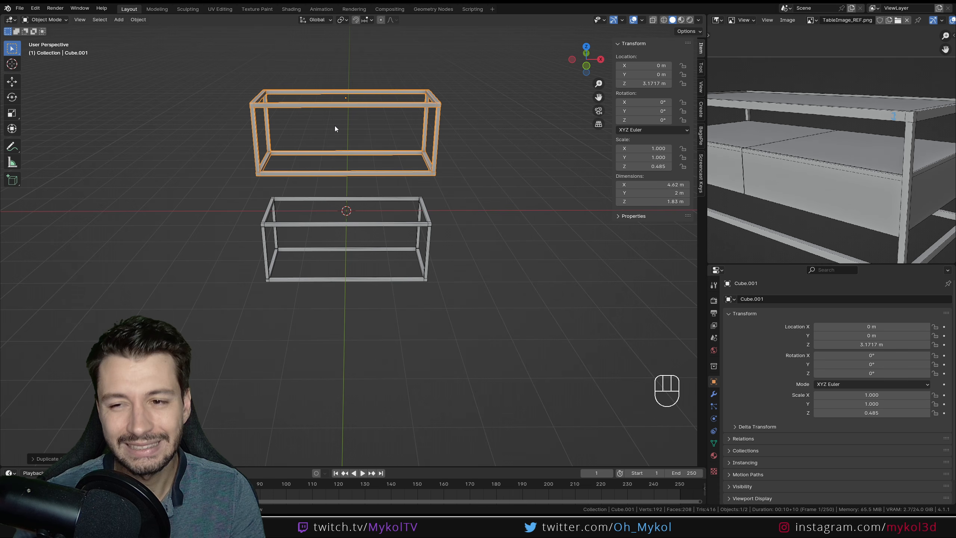
pyautogui.scroll(2, 341, 122)
pyautogui.keyDown('shift'); pyautogui.moveTo(303, 220); pyautogui.dragTo(156, 170, button='middle'); pyautogui.keyUp('shift')
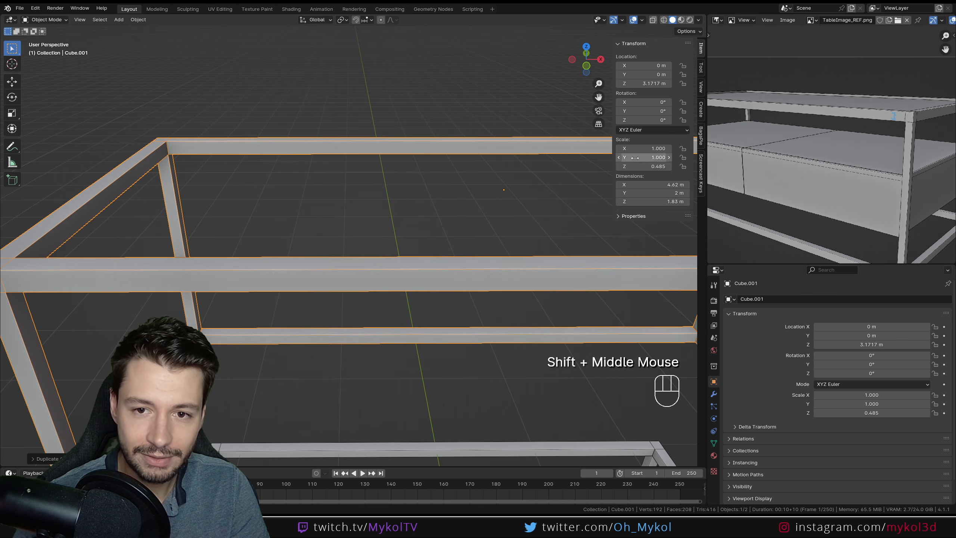
# In the duplicated frame's mesh, select the inner face loop of the top rim and invert the selection to all other faces
pyautogui.scroll(-3, 296, 208)
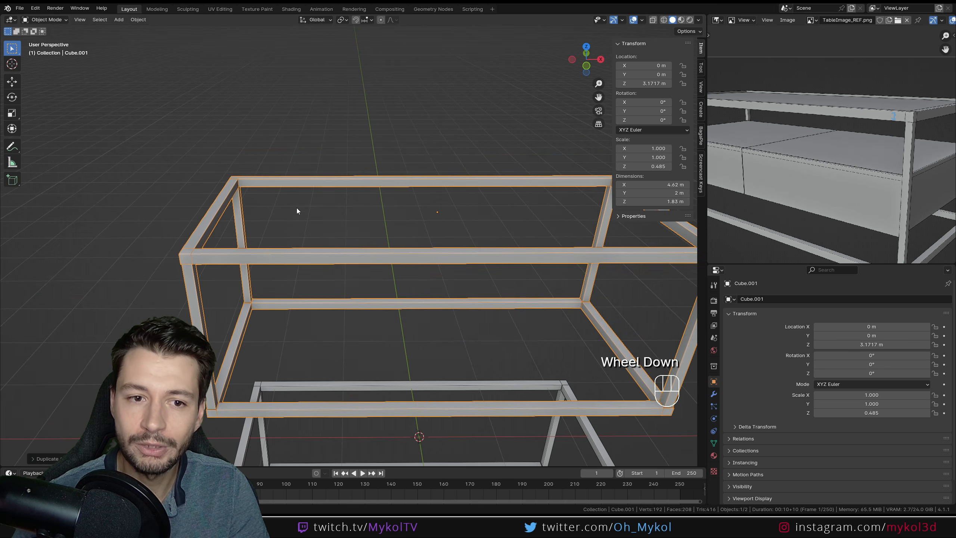
pyautogui.press('Tab')
pyautogui.moveTo(296, 208); pyautogui.dragTo(267, 198, button='middle')
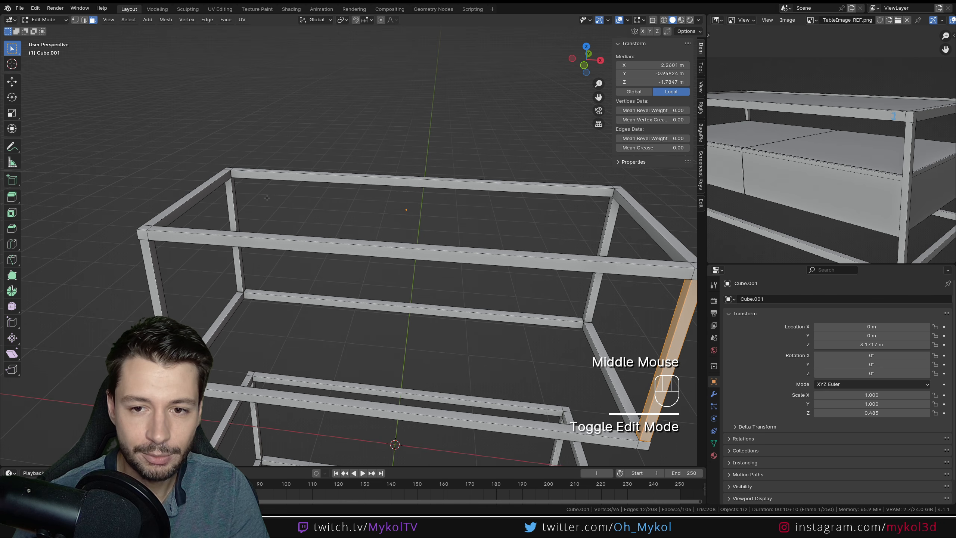
pyautogui.keyDown('alt'); pyautogui.click(231, 176); pyautogui.keyUp('alt')
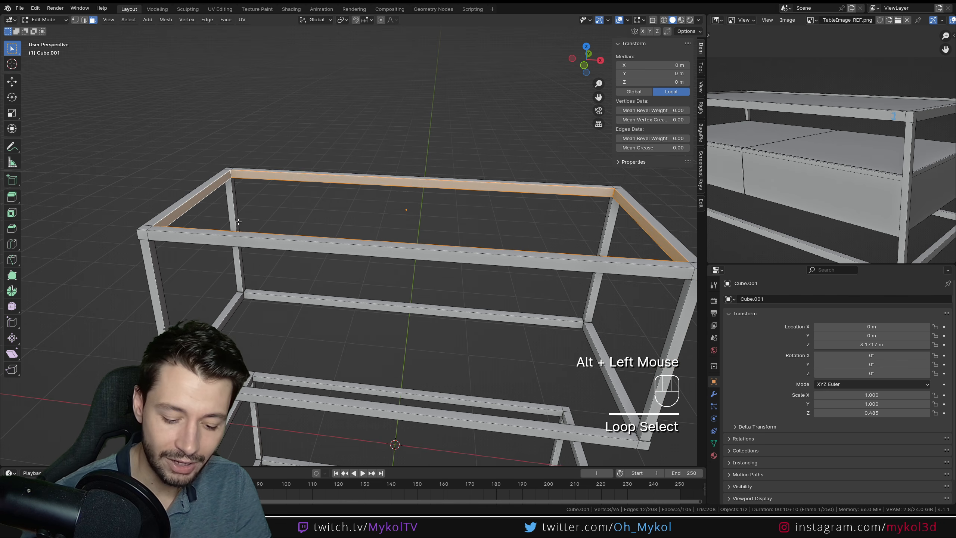
pyautogui.hotkey('ctrl', 'i')
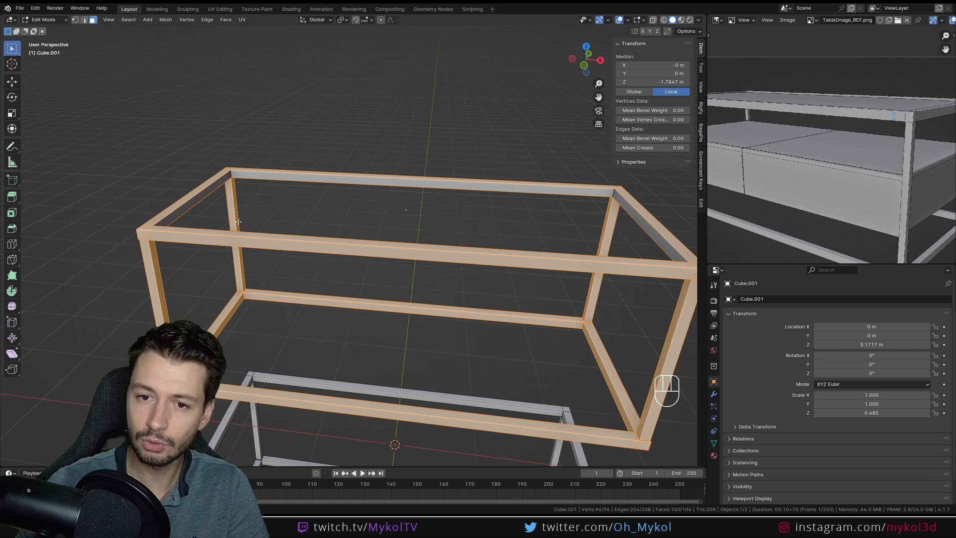
pyautogui.click(263, 181)
pyautogui.keyDown('alt'); pyautogui.click(232, 173); pyautogui.keyUp('alt')
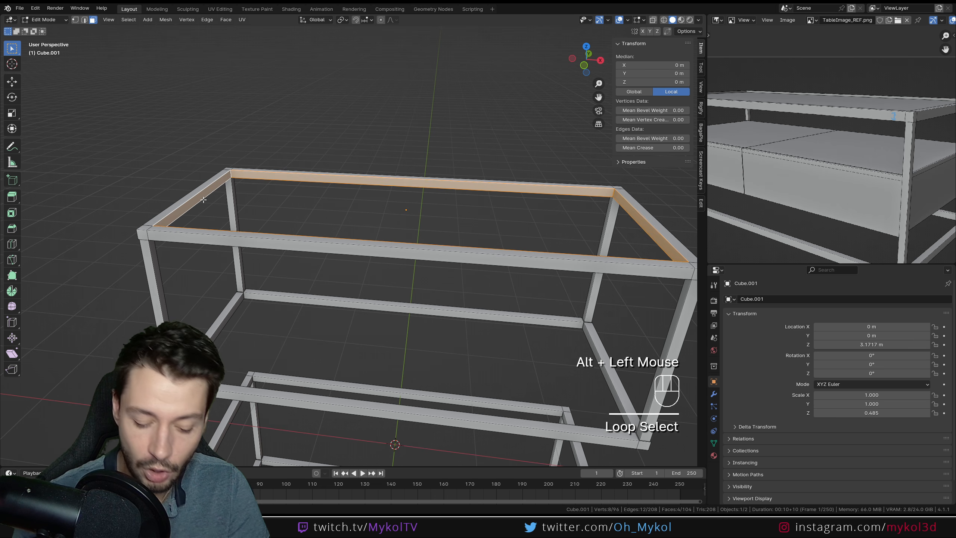
pyautogui.hotkey('ctrl', 'i')
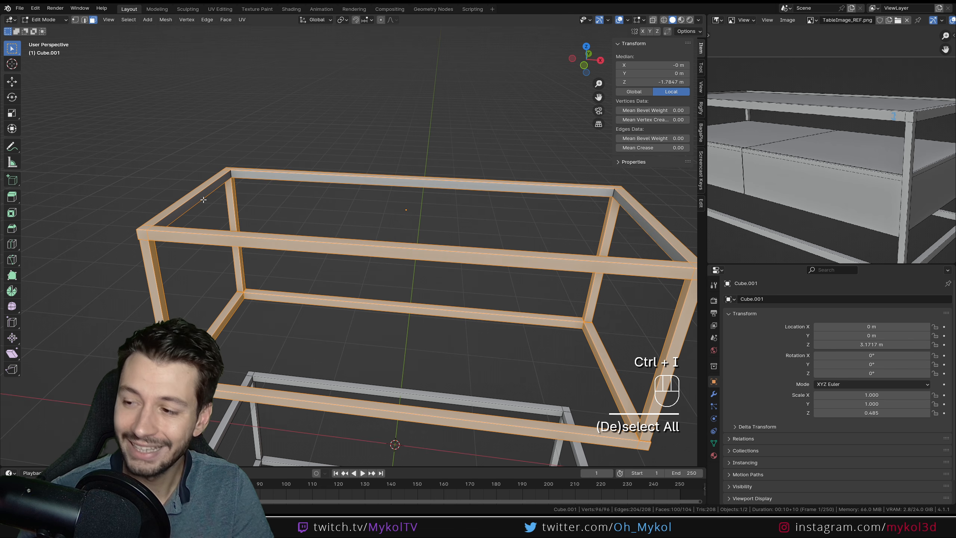
# Delete the selected faces of the duplicated frame, keeping only the inner band of its top rim
pyautogui.press('x')
pyautogui.click(203, 199)
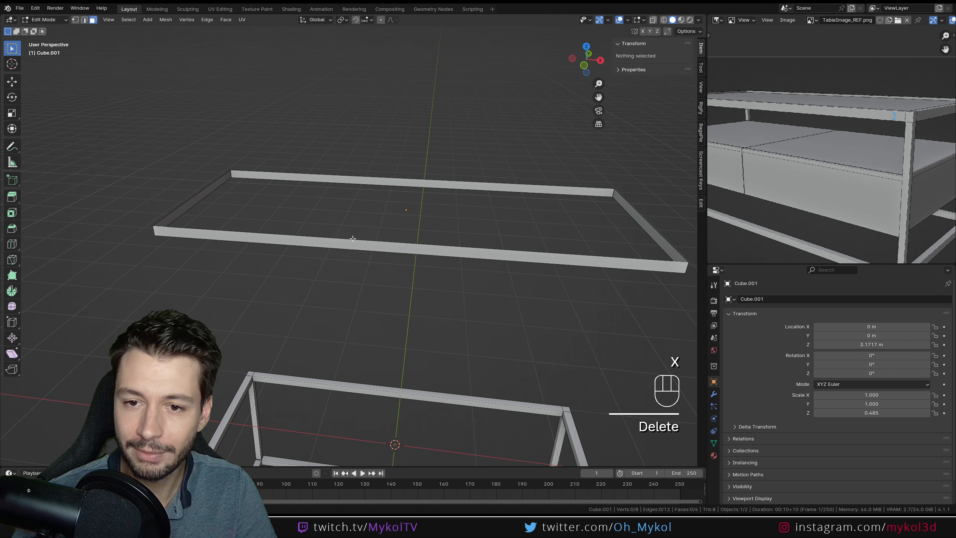
pyautogui.moveTo(410, 238); pyautogui.dragTo(397, 211, button='middle')
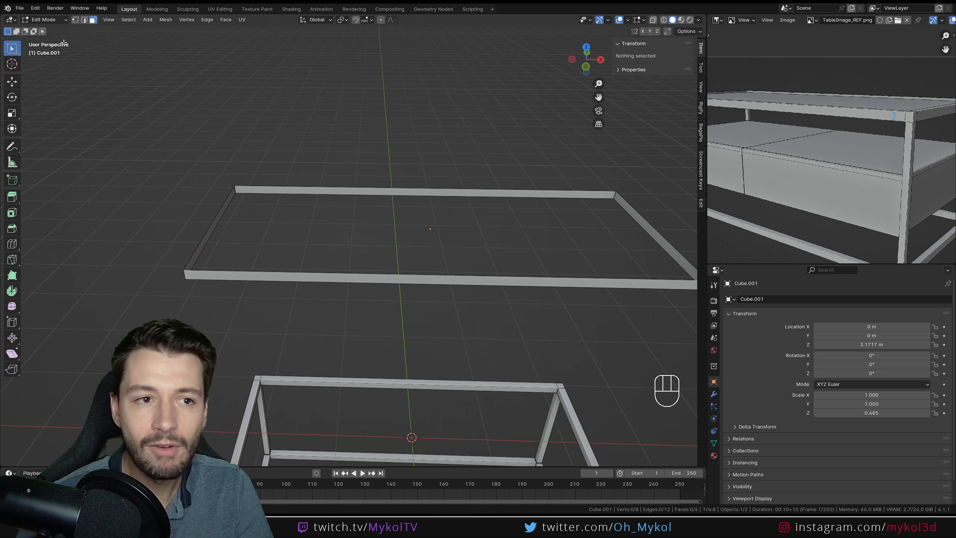
# In edge selection mode, fill the lower edge loop of the remaining band with a face
pyautogui.click(86, 19)
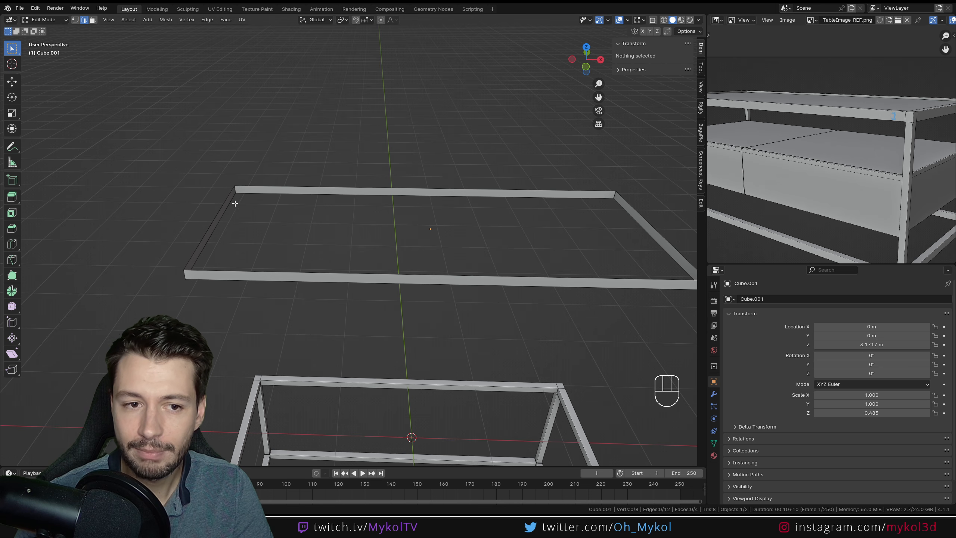
pyautogui.moveTo(232, 204); pyautogui.dragTo(253, 128, button='middle')
pyautogui.keyDown('alt'); pyautogui.click(253, 128); pyautogui.keyUp('alt')
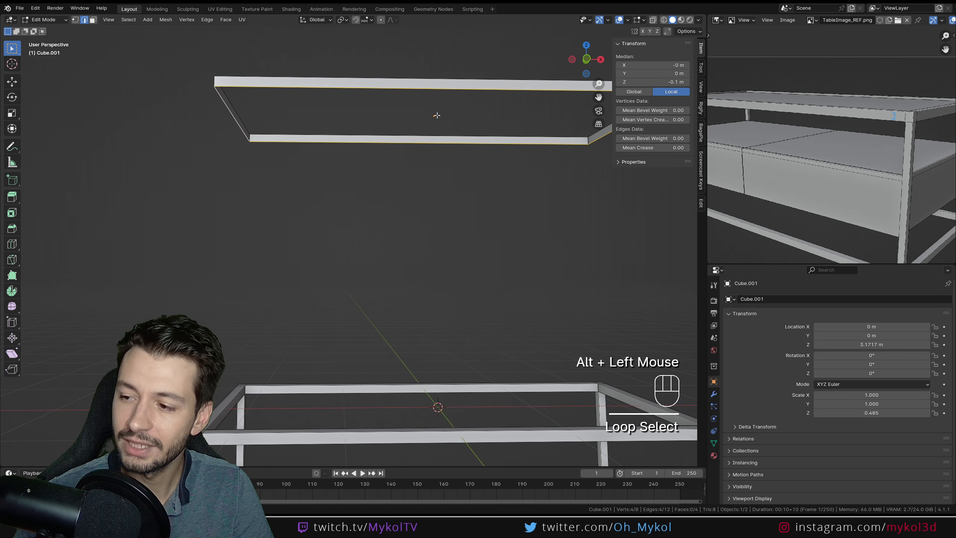
pyautogui.press('f')
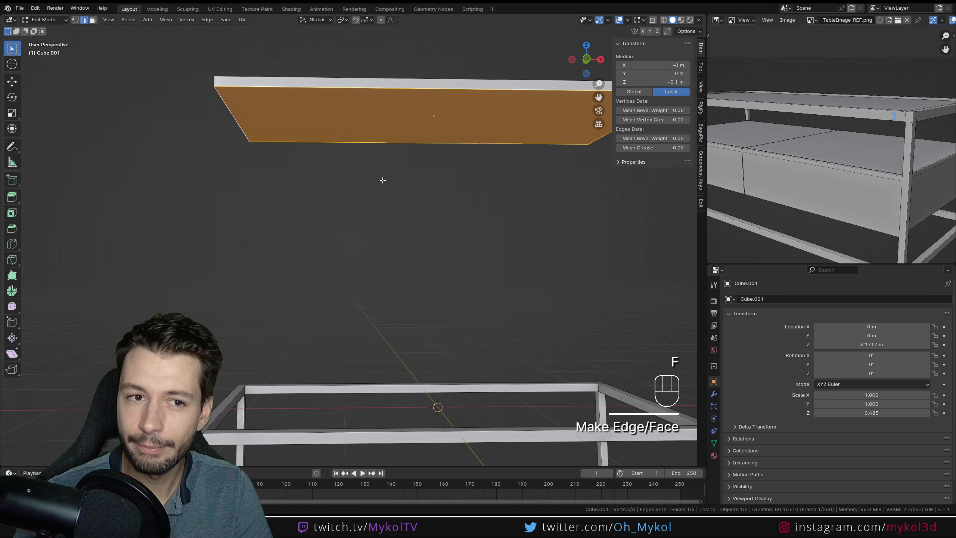
# Fill the upper edge loop with a face to close the tabletop panel, and return to Object Mode
pyautogui.moveTo(383, 181); pyautogui.dragTo(250, 207, button='middle')
pyautogui.keyDown('alt'); pyautogui.click(245, 227); pyautogui.keyUp('alt')
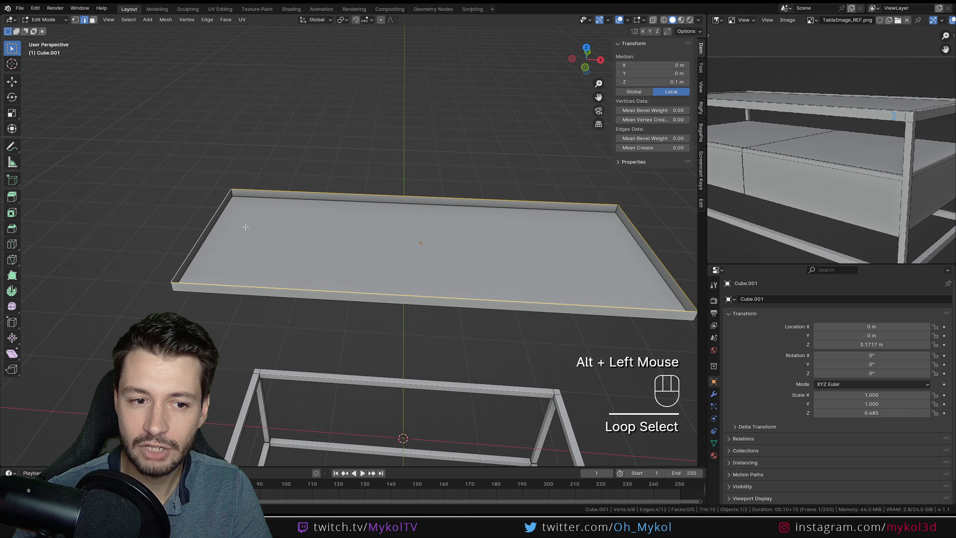
pyautogui.press('d')
pyautogui.press('f')
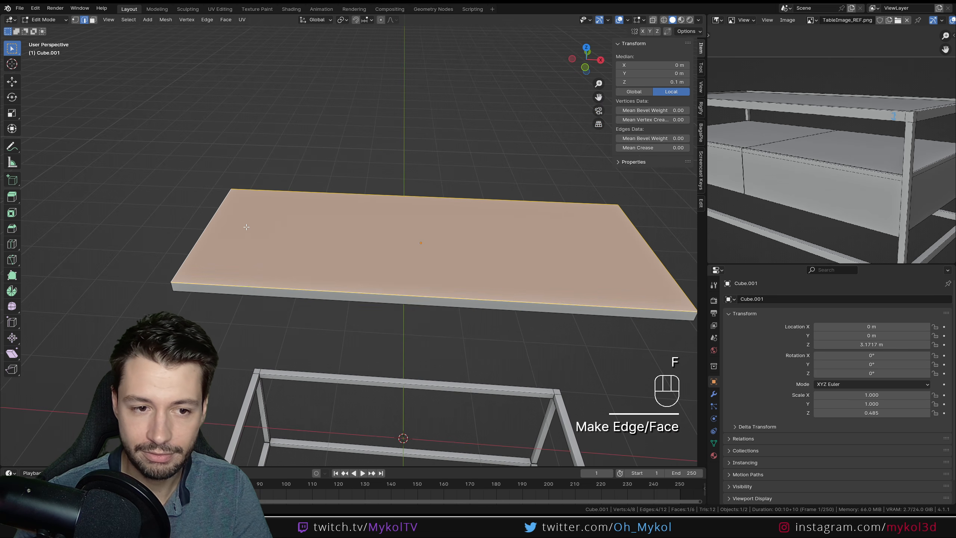
pyautogui.press('Tab')
# Check the normals of the tabletop and frame with the Face Orientation overlay, and switch the overlay off again
pyautogui.scroll(-4, 249, 230)
pyautogui.keyDown('shift'); pyautogui.moveTo(262, 239); pyautogui.dragTo(251, 220, button='middle'); pyautogui.keyUp('shift')
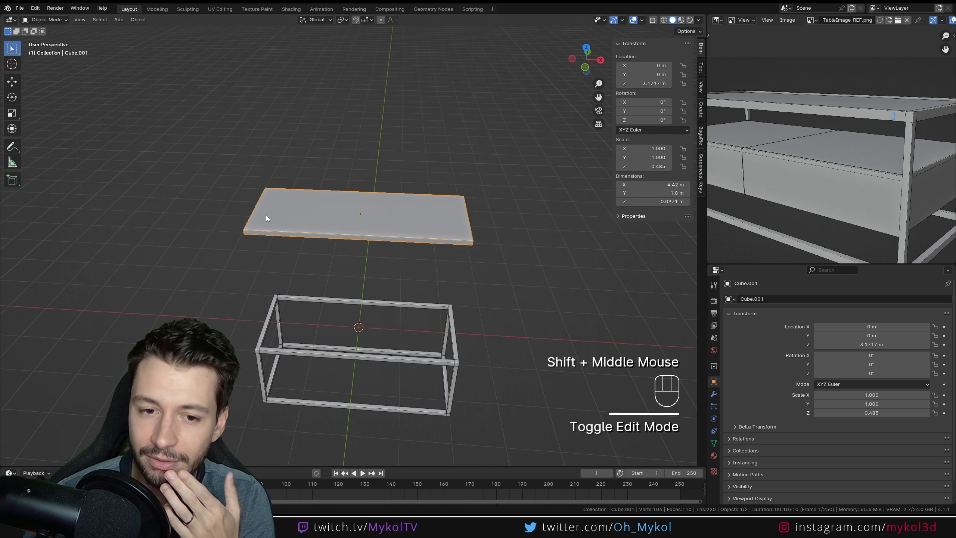
pyautogui.scroll(1, 328, 283)
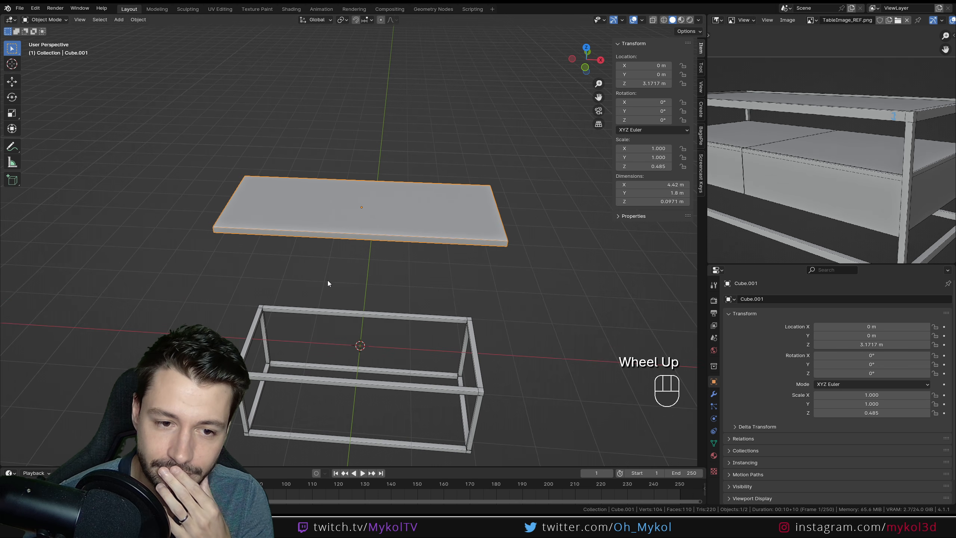
pyautogui.moveTo(327, 279); pyautogui.dragTo(326, 267, button='middle')
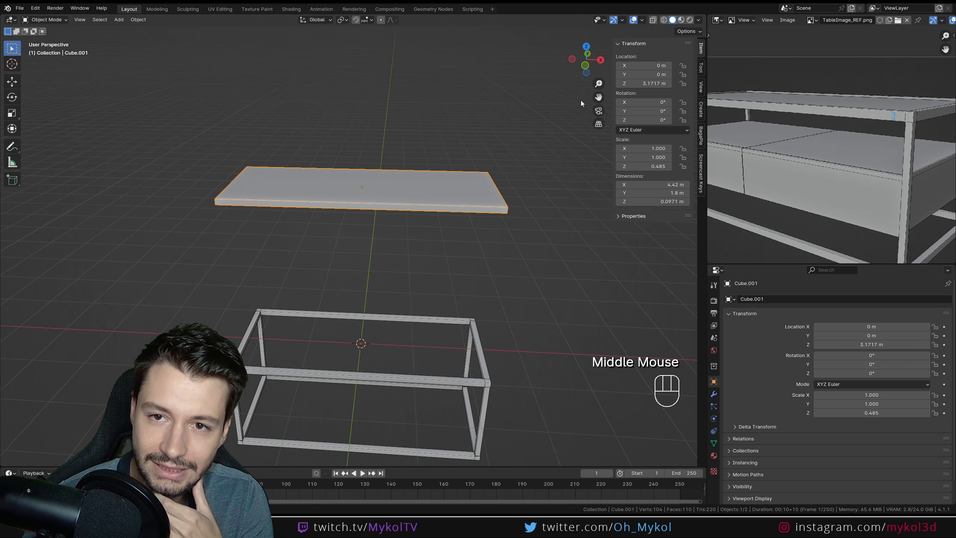
pyautogui.click(623, 23)
pyautogui.moveTo(642, 21)
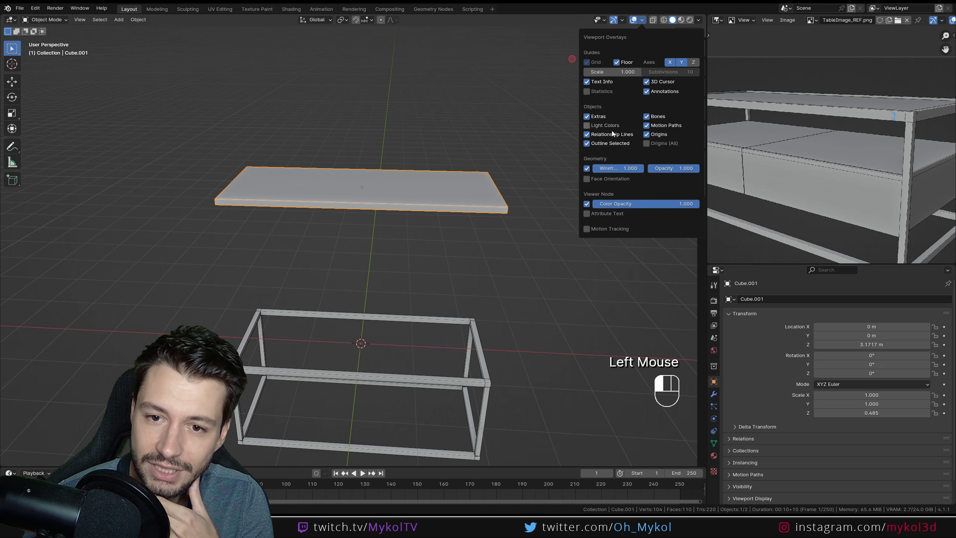
pyautogui.click(586, 179)
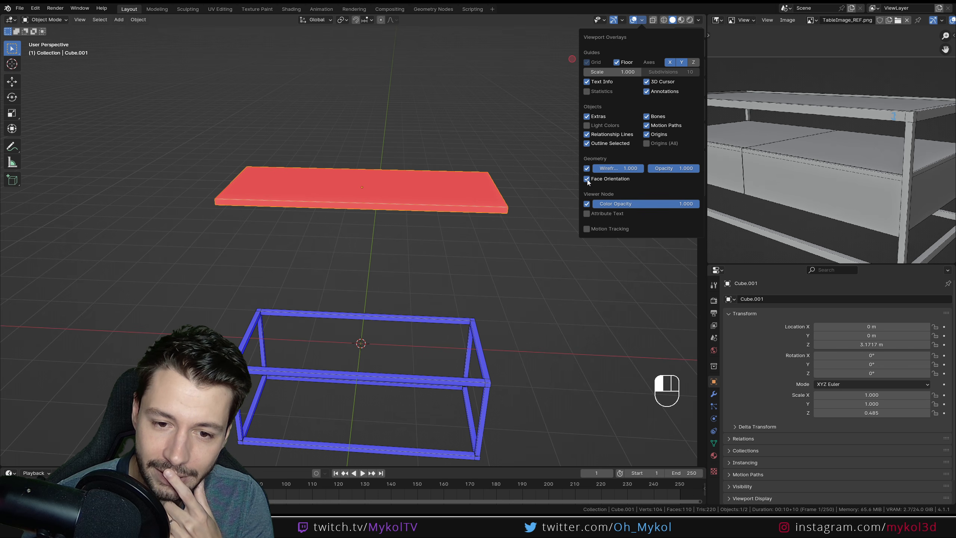
pyautogui.press('n')
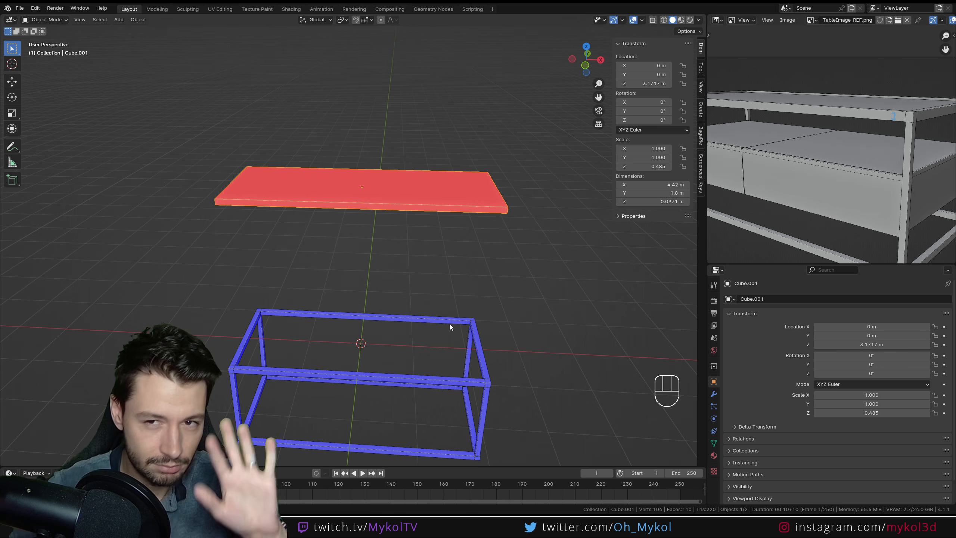
pyautogui.click(642, 20)
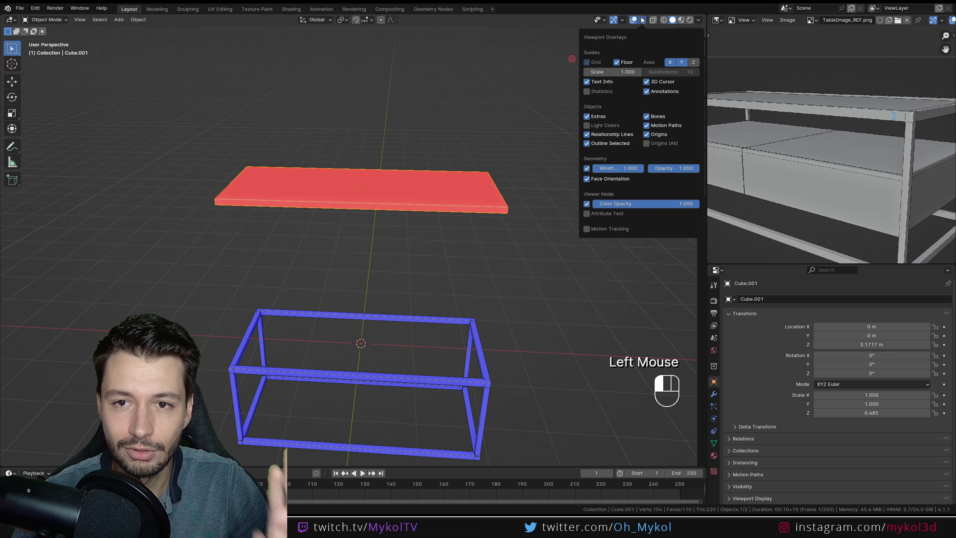
pyautogui.click(586, 178)
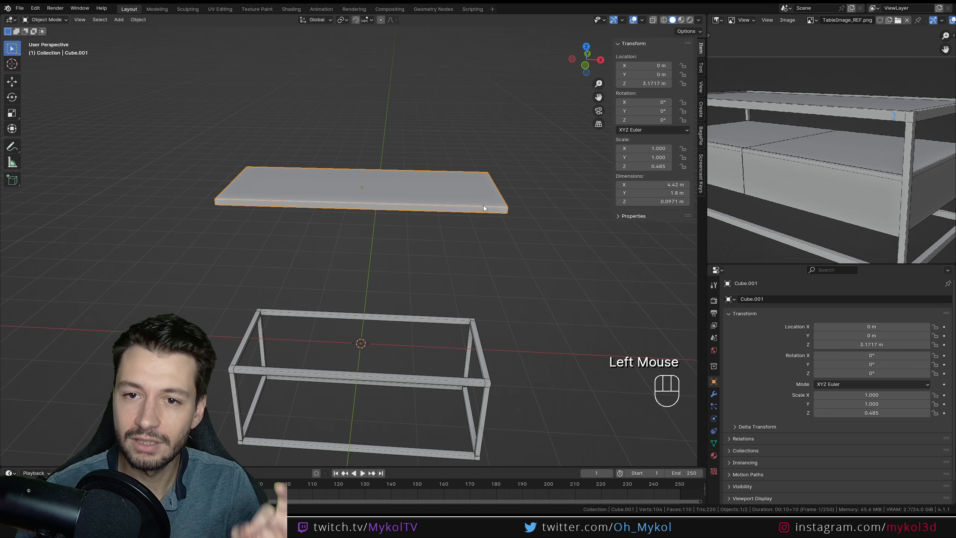
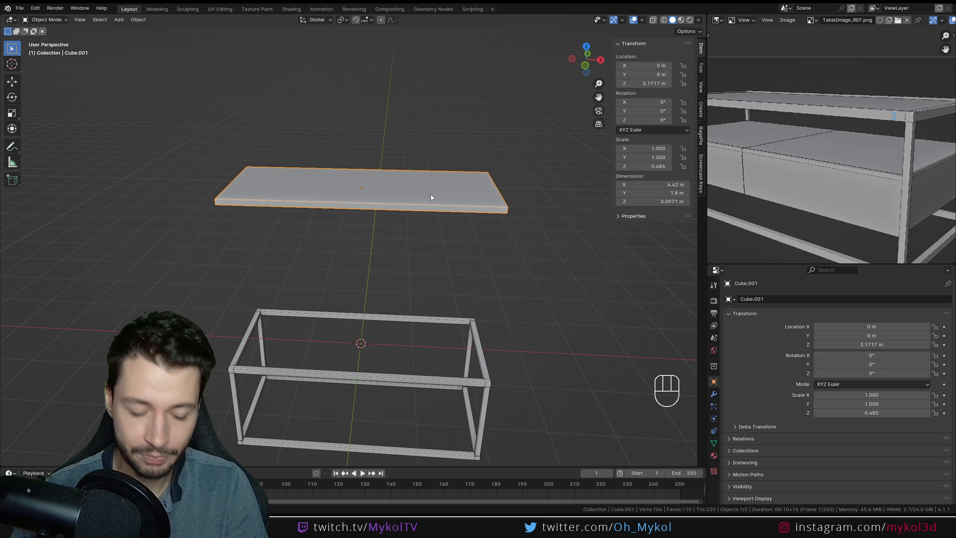
# Select all geometry of the tabletop and frame in Edit Mode and display the face normals
pyautogui.press('Tab')
pyautogui.press('Tab')
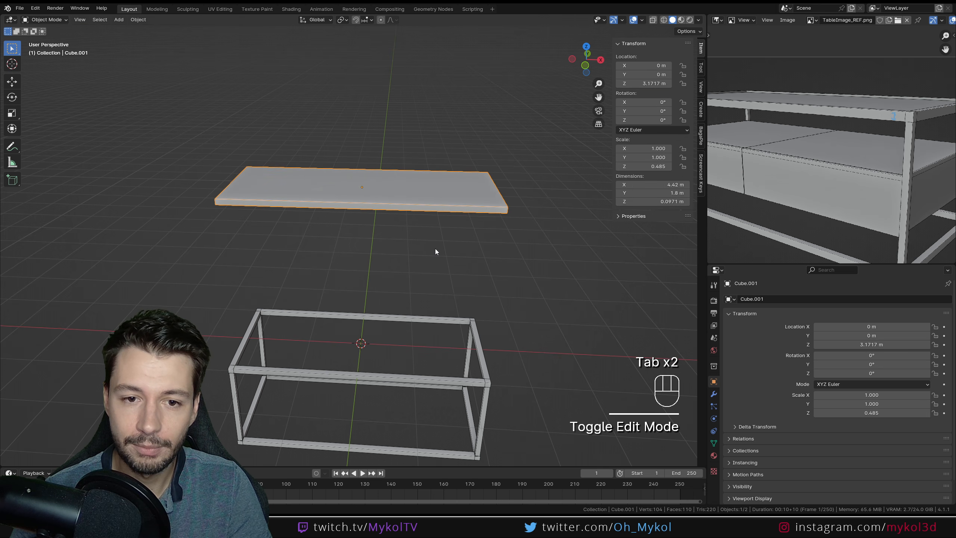
pyautogui.press('a')
pyautogui.press('Tab')
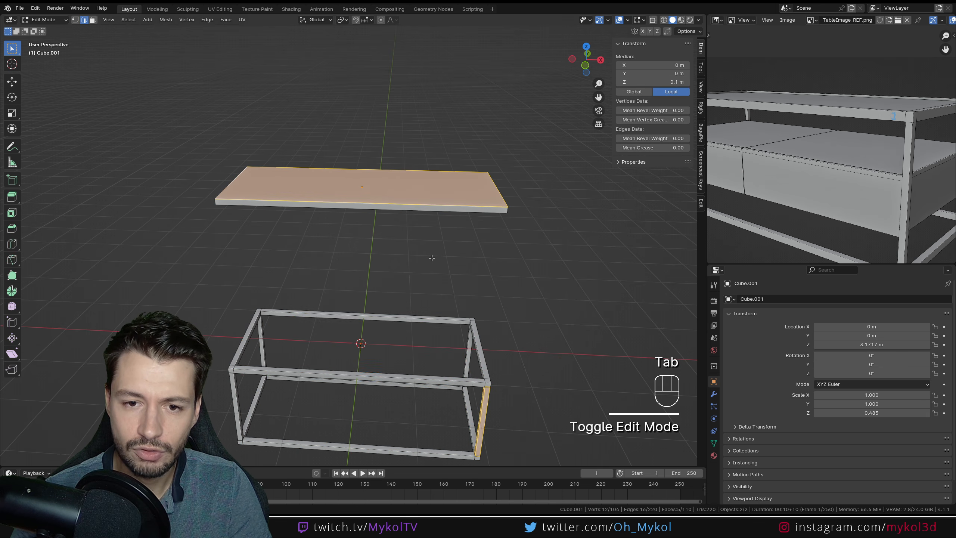
pyautogui.press('a')
pyautogui.click(639, 20)
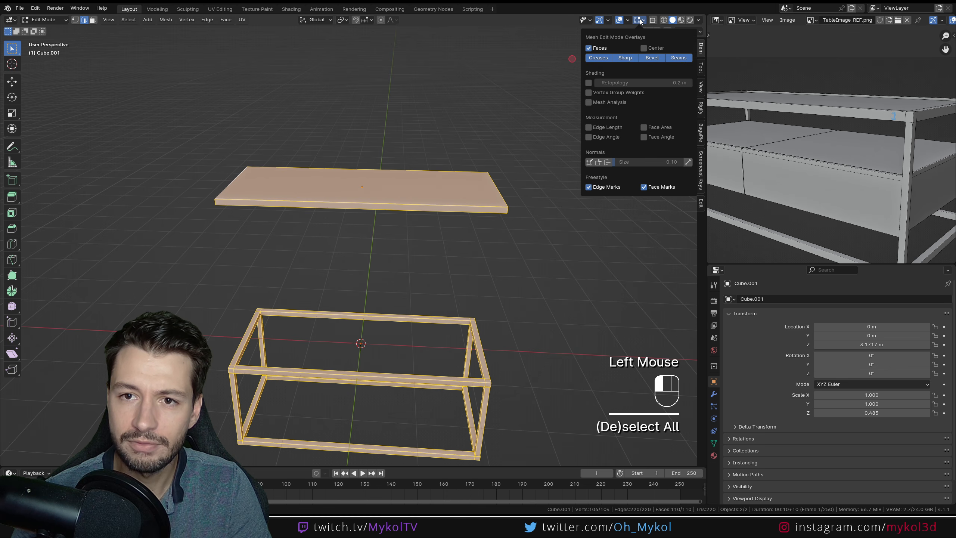
pyautogui.click(608, 163)
# Examine the direction of the face normal lines on the frame bars and inside the tabletop panel
pyautogui.keyDown('shift'); pyautogui.scroll(2, 472, 266); pyautogui.keyUp('shift')
pyautogui.scroll(3, 283, 262)
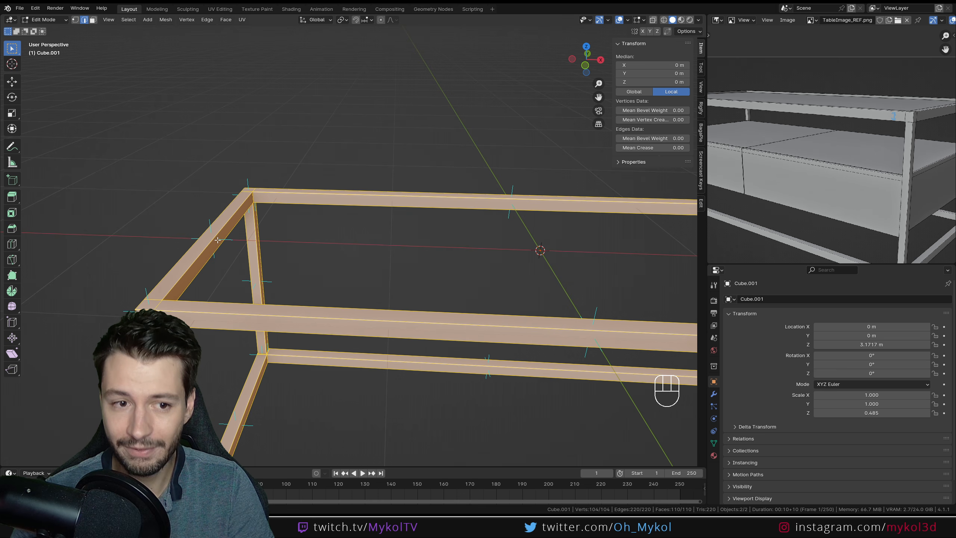
pyautogui.keyDown('shift'); pyautogui.moveTo(227, 241); pyautogui.dragTo(290, 250, button='middle'); pyautogui.keyUp('shift')
pyautogui.scroll(2, 301, 139)
pyautogui.scroll(2, 325, 233)
pyautogui.keyDown('shift'); pyautogui.moveTo(300, 140); pyautogui.dragTo(233, 138, button='middle'); pyautogui.keyUp('shift')
pyautogui.scroll(-3, 331, 190)
pyautogui.scroll(3, 327, 239)
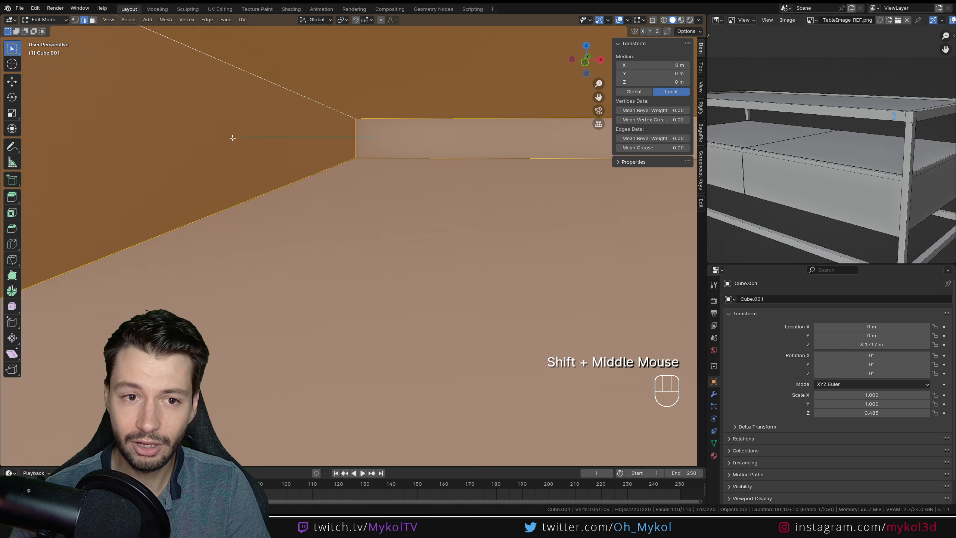
pyautogui.scroll(-3, 390, 134)
pyautogui.keyDown('shift'); pyautogui.moveTo(364, 271); pyautogui.dragTo(365, 193, button='middle'); pyautogui.keyUp('shift')
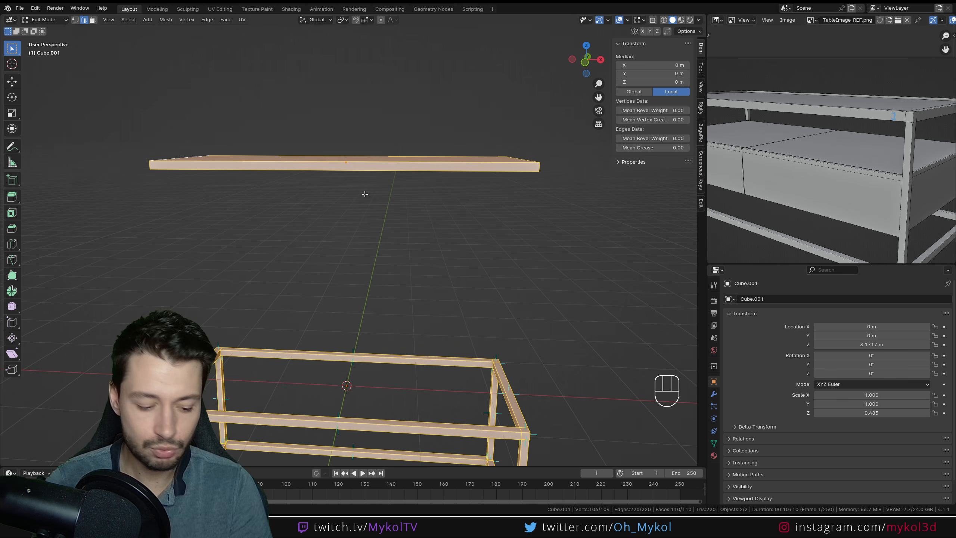
# Select only the tabletop panel and flip the normals of all its faces
pyautogui.press('Tab')
pyautogui.click(408, 185)
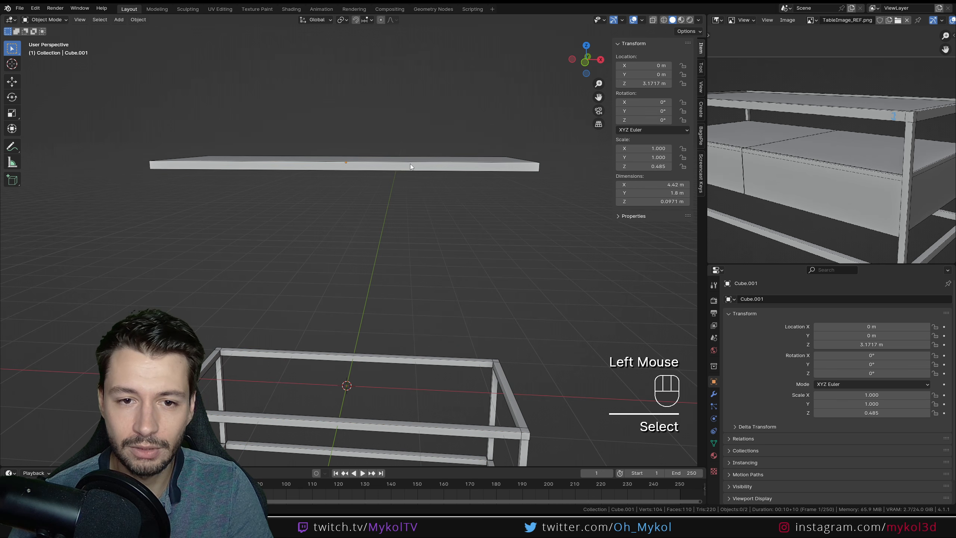
pyautogui.click(410, 166)
pyautogui.moveTo(410, 166); pyautogui.dragTo(412, 226, button='middle')
pyautogui.press('Tab')
pyautogui.press('a')
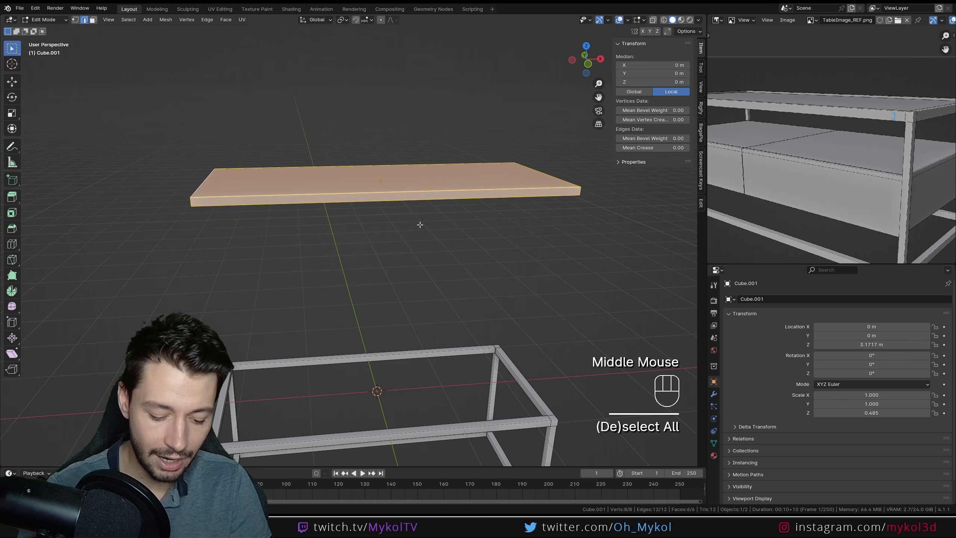
pyautogui.hotkey('ctrl', 'n')
pyautogui.press('Escape')
pyautogui.hotkey('alt', 'n')
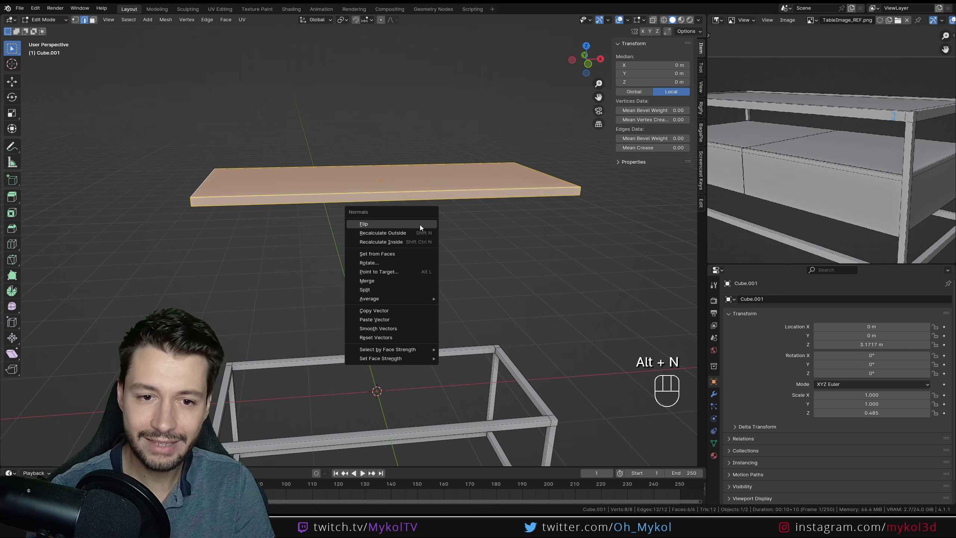
pyautogui.click(420, 224)
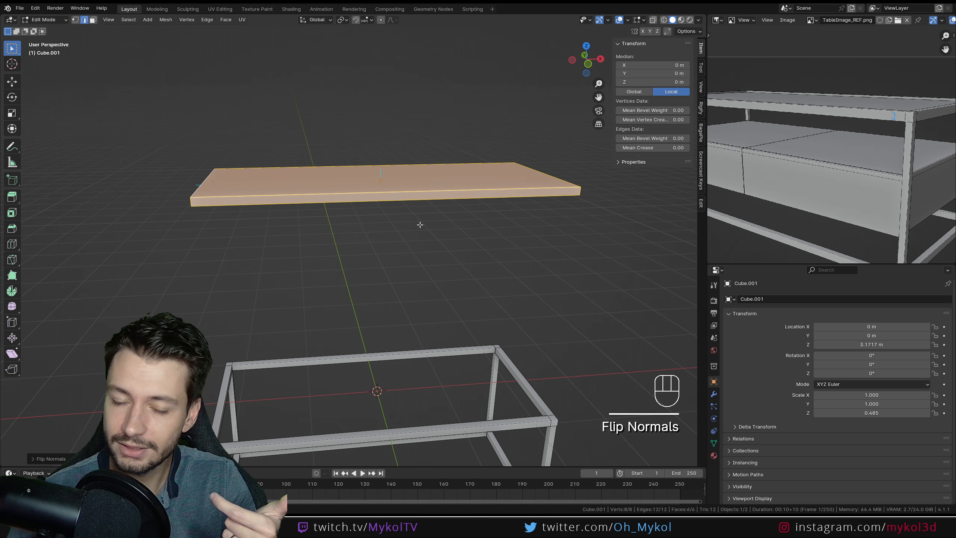
# Inspect the tabletop's flipped normals and hide the face normal display
pyautogui.moveTo(421, 224); pyautogui.dragTo(571, 136, button='middle')
pyautogui.press('Tab')
pyautogui.press('Tab')
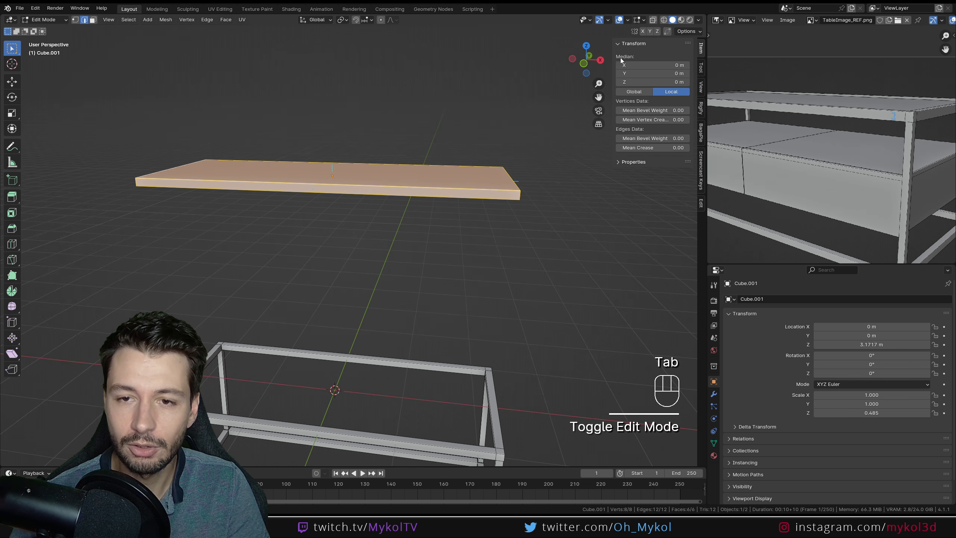
pyautogui.click(642, 21)
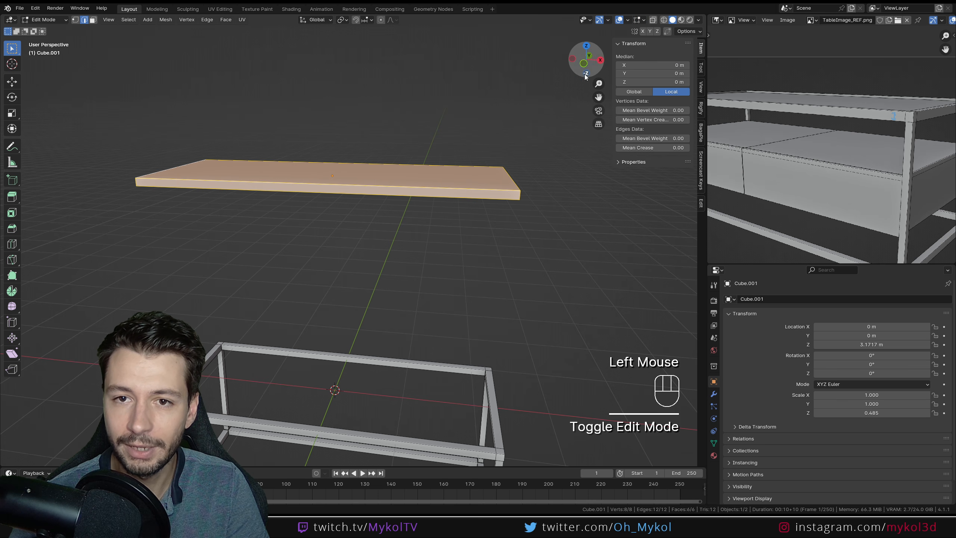
# Verify the tabletop's flipped faces in Object Mode with the Face Orientation overlay, and turn it off again
pyautogui.press('Tab')
pyautogui.click(642, 20)
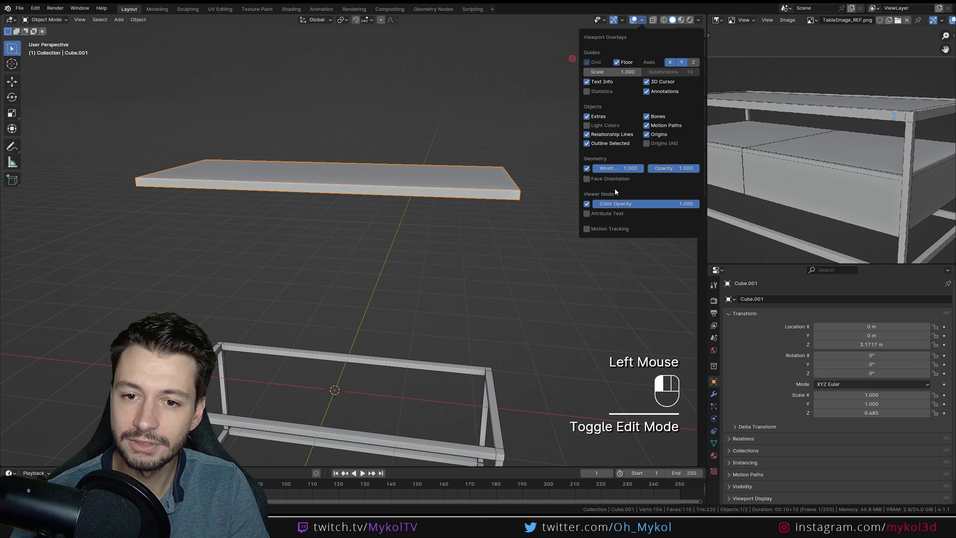
pyautogui.click(587, 180)
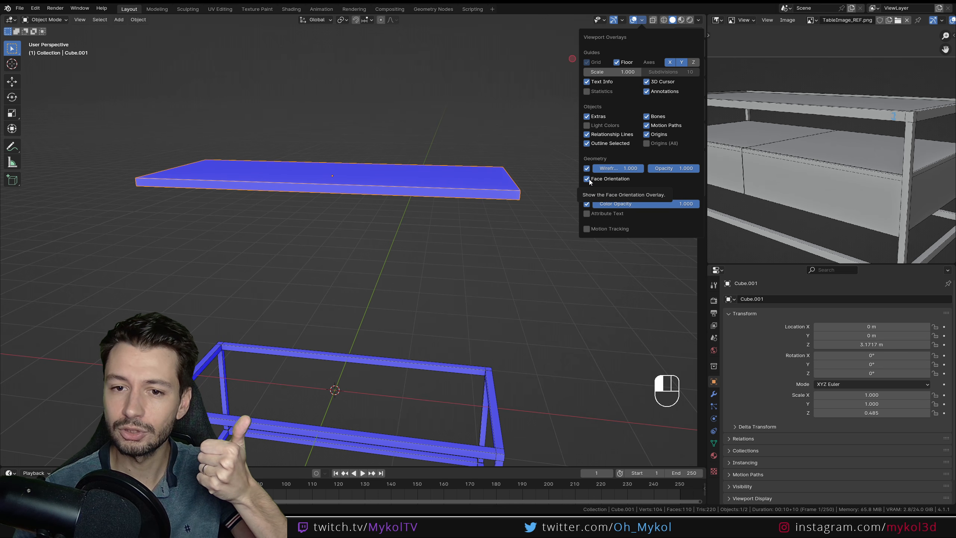
pyautogui.click(587, 178)
pyautogui.press('n')
# Select the tabletop panel and switch to the front orthographic view
pyautogui.scroll(-2, 459, 233)
pyautogui.moveTo(441, 262); pyautogui.dragTo(451, 261, button='middle')
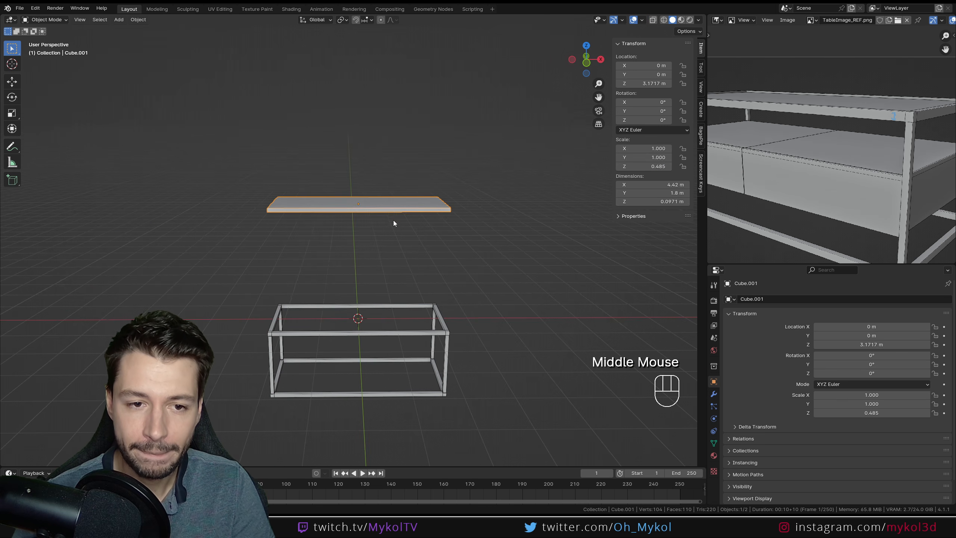
pyautogui.click(396, 210)
pyautogui.press('KP_1')
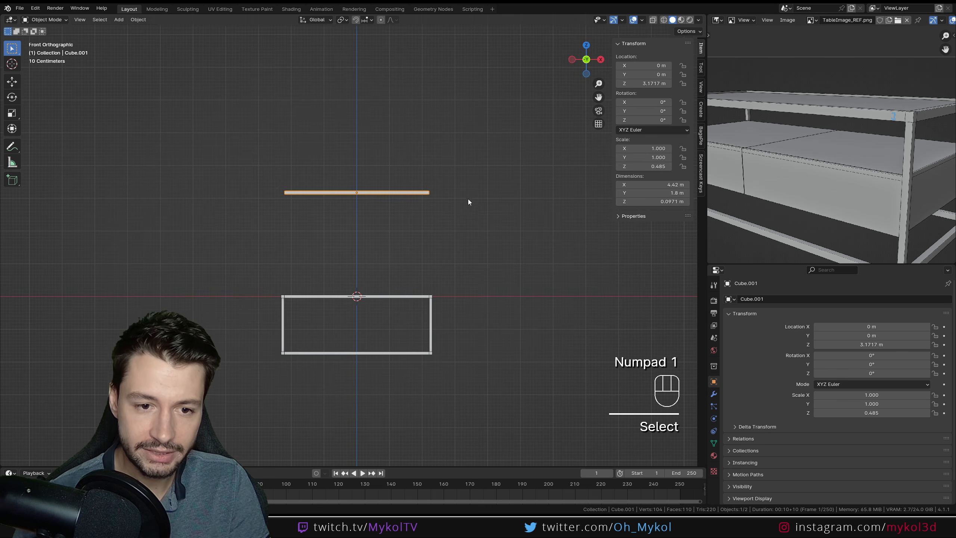
pyautogui.scroll(2, 383, 241)
pyautogui.press('g')
pyautogui.press('z')
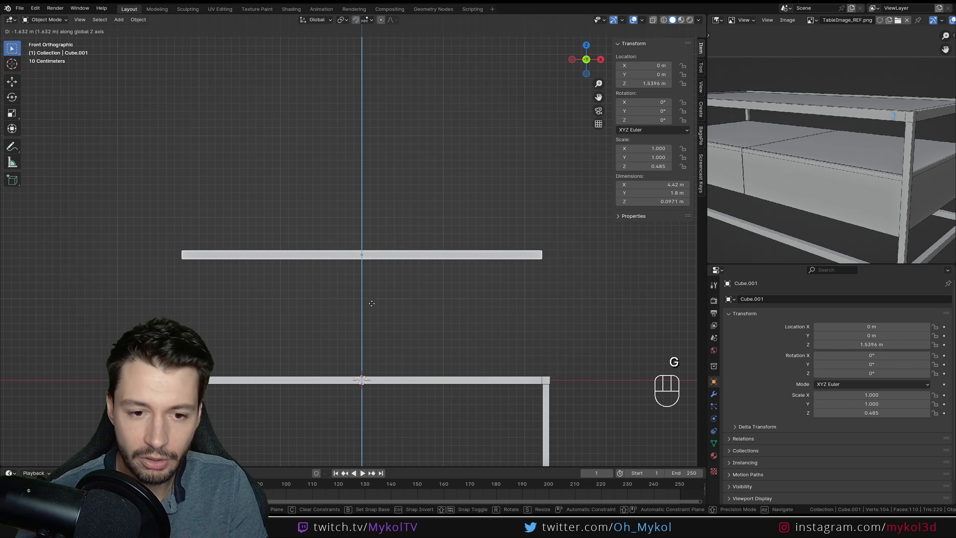
pyautogui.rightClick(360, 408)
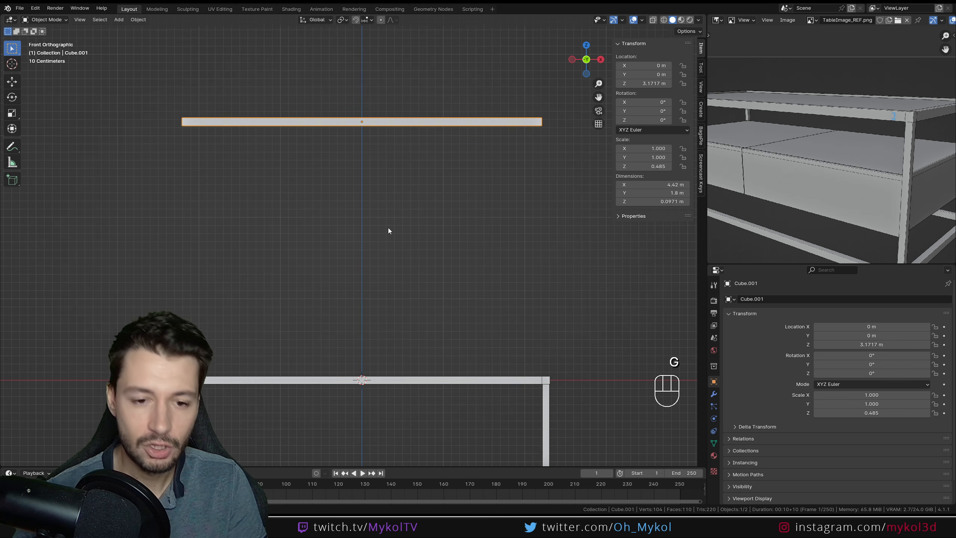
# Snap the tabletop panel to the 3D cursor at the top of the frame
pyautogui.hotkey('shift', 's')
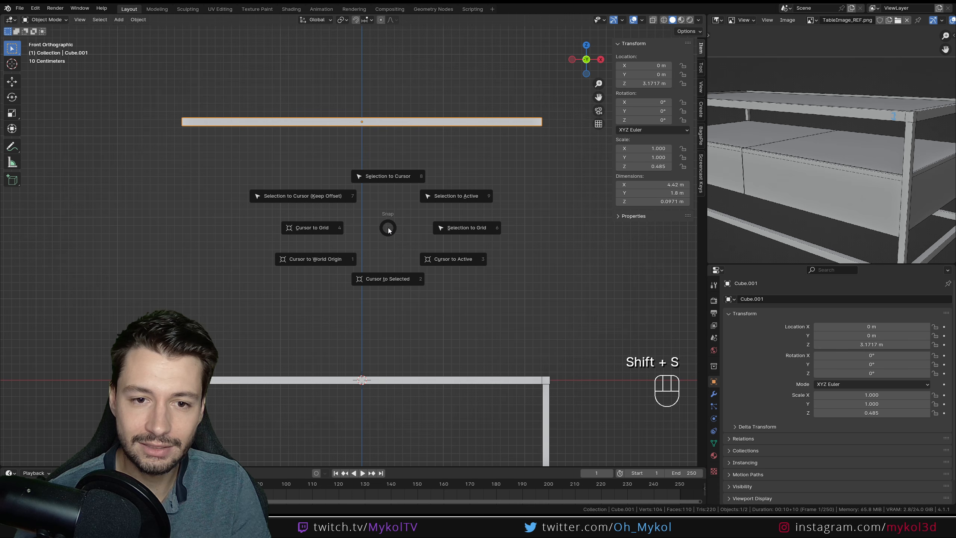
pyautogui.click(396, 174)
pyautogui.keyDown('shift'); pyautogui.moveTo(386, 267); pyautogui.dragTo(408, 326, button='middle'); pyautogui.keyUp('shift')
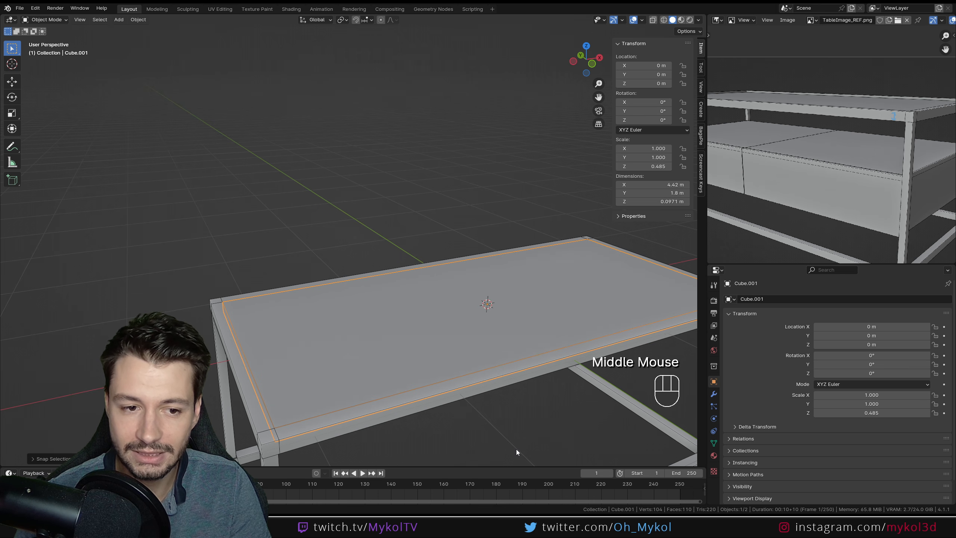
# Scale the tabletop panel along Z to about 0.032 m thick
pyautogui.press('s')
pyautogui.press('z')
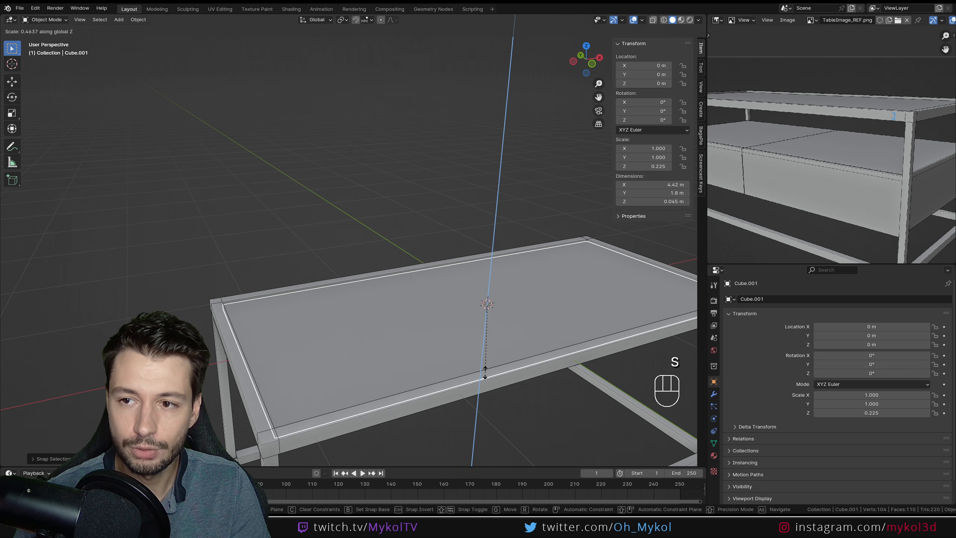
pyautogui.click(488, 354)
pyautogui.moveTo(489, 353)
pyautogui.mouseDown(button='middle')
pyautogui.moveTo(488, 376)
pyautogui.moveTo(501, 367)
pyautogui.mouseUp(button='middle')
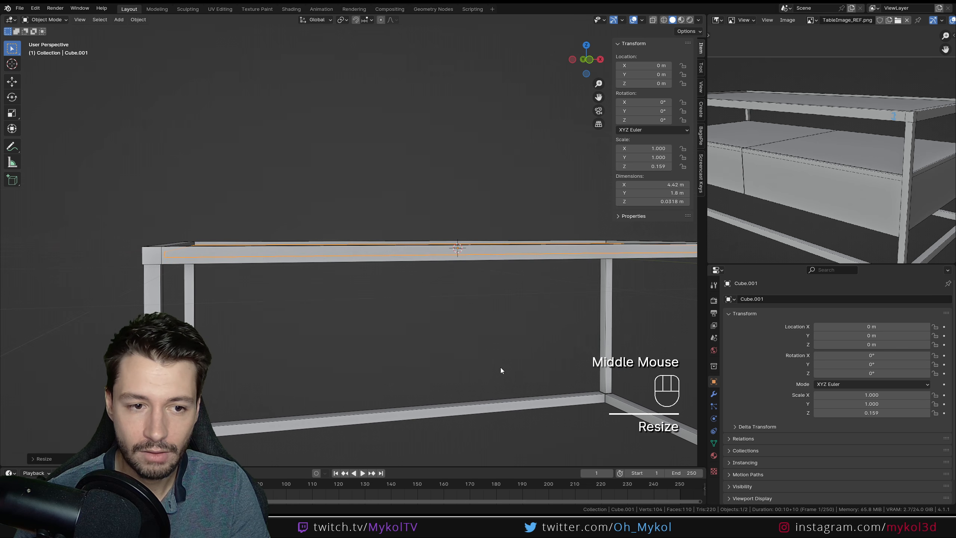
# Check the thinned tabletop from the front, deselect it and save the file
pyautogui.press('KP_1')
pyautogui.press('z')
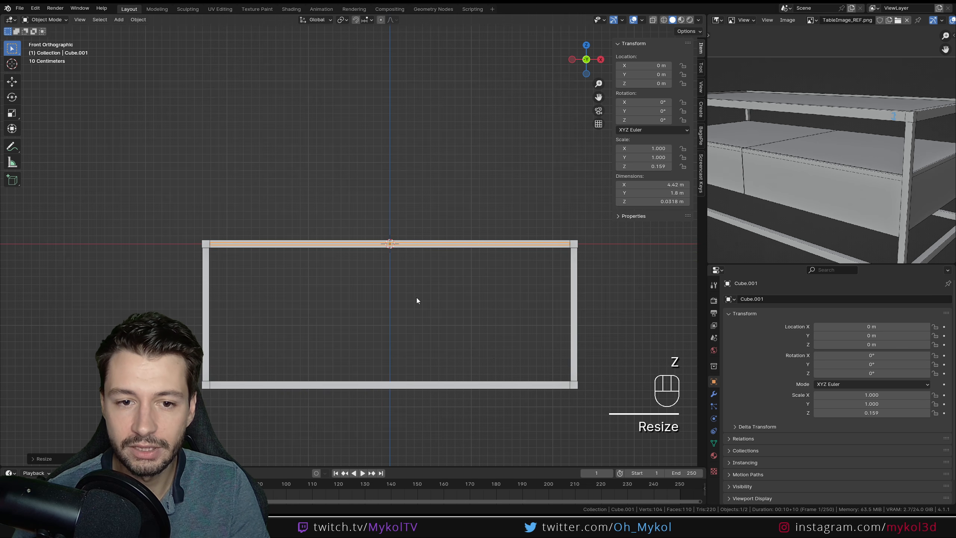
pyautogui.moveTo(416, 299); pyautogui.dragTo(416, 215, button='middle')
pyautogui.keyDown('shift'); pyautogui.click(457, 325); pyautogui.keyUp('shift')
pyautogui.hotkey('ctrl', 's')
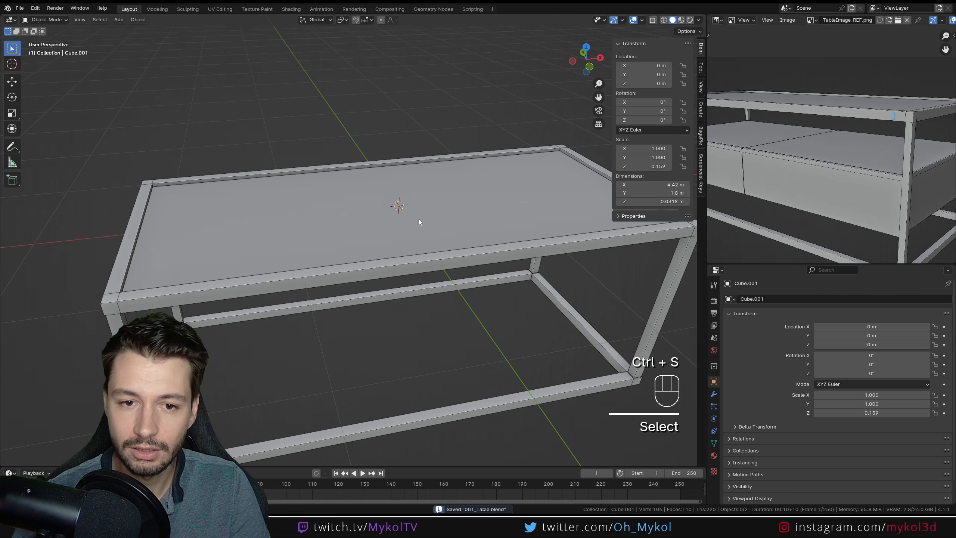
pyautogui.moveTo(432, 209); pyautogui.dragTo(405, 194, button='middle')
pyautogui.scroll(-3, 421, 223)
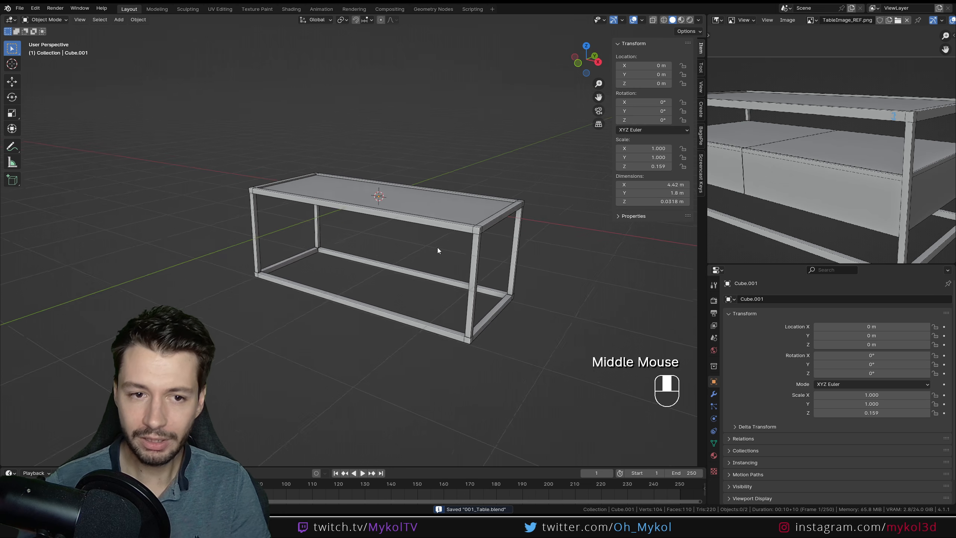
pyautogui.scroll(-2, 770, 210)
# Check the drawer box in the reference image and add a cube in the front orthographic view
pyautogui.moveTo(769, 208); pyautogui.dragTo(791, 202, button='middle')
pyautogui.scroll(2, 899, 195)
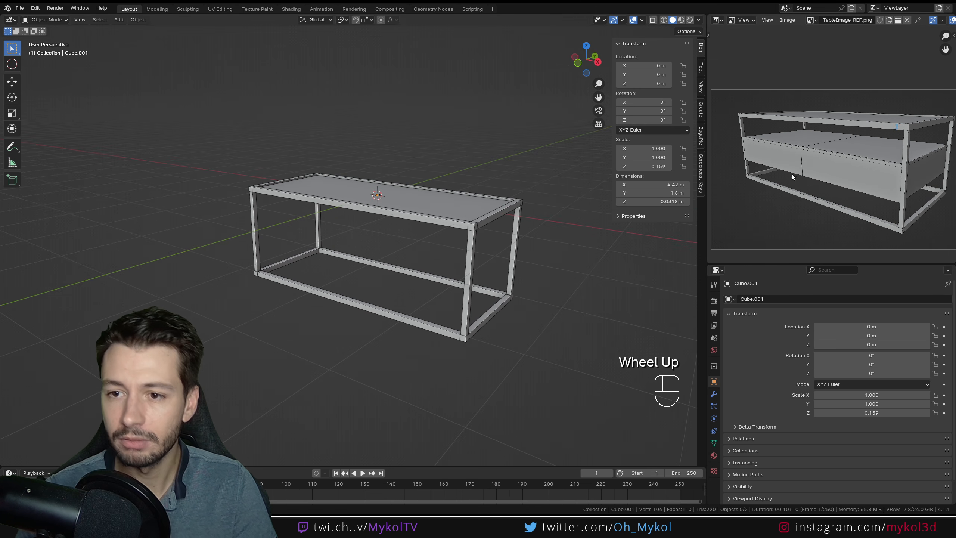
pyautogui.scroll(2, 846, 109)
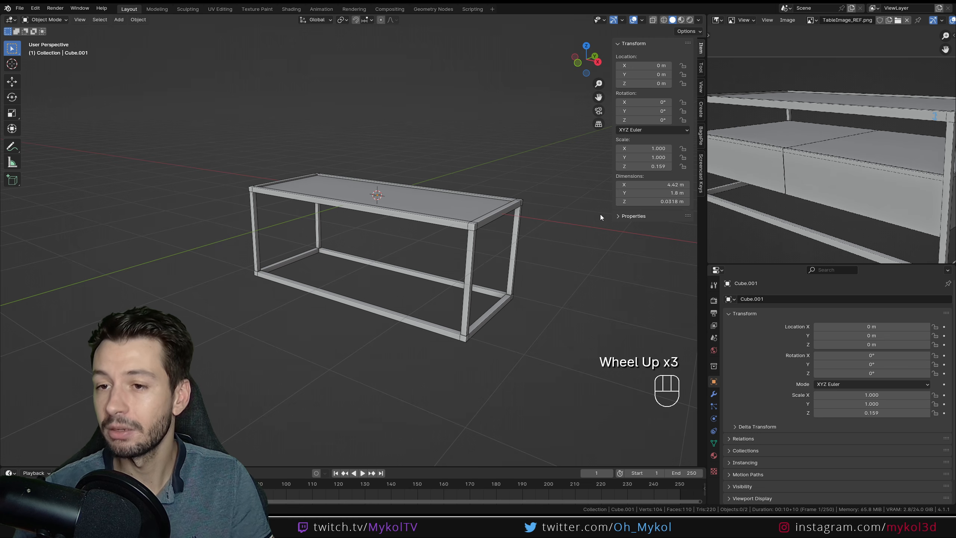
pyautogui.moveTo(600, 214); pyautogui.dragTo(471, 245, button='middle')
pyautogui.press('KP_1')
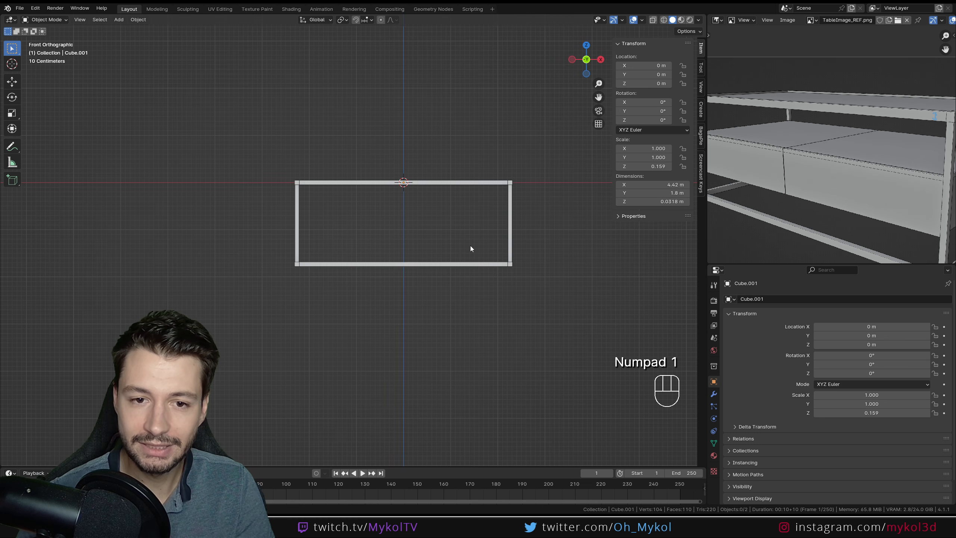
pyautogui.hotkey('shift', 'a')
pyautogui.moveTo(432, 202)
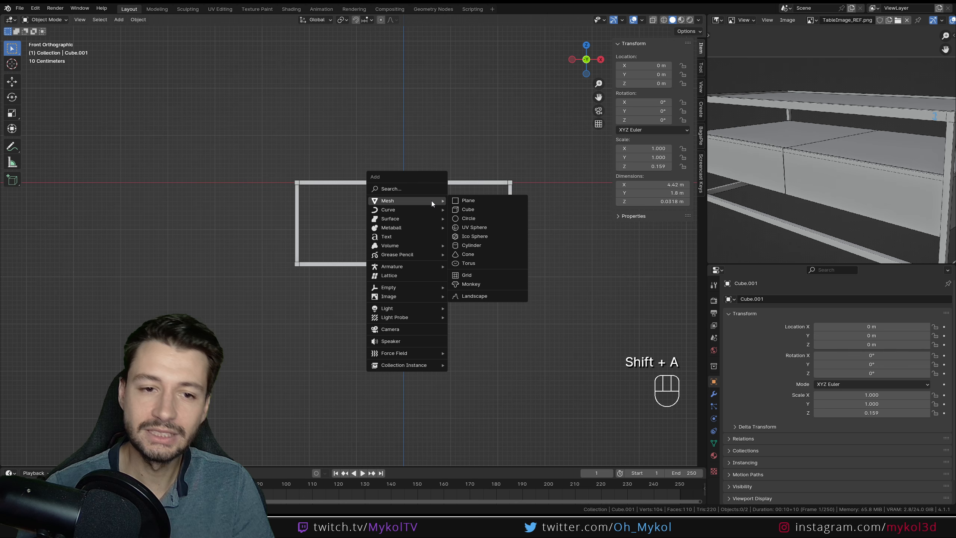
pyautogui.click(473, 211)
pyautogui.scroll(-1, 440, 269)
pyautogui.scroll(2, 448, 270)
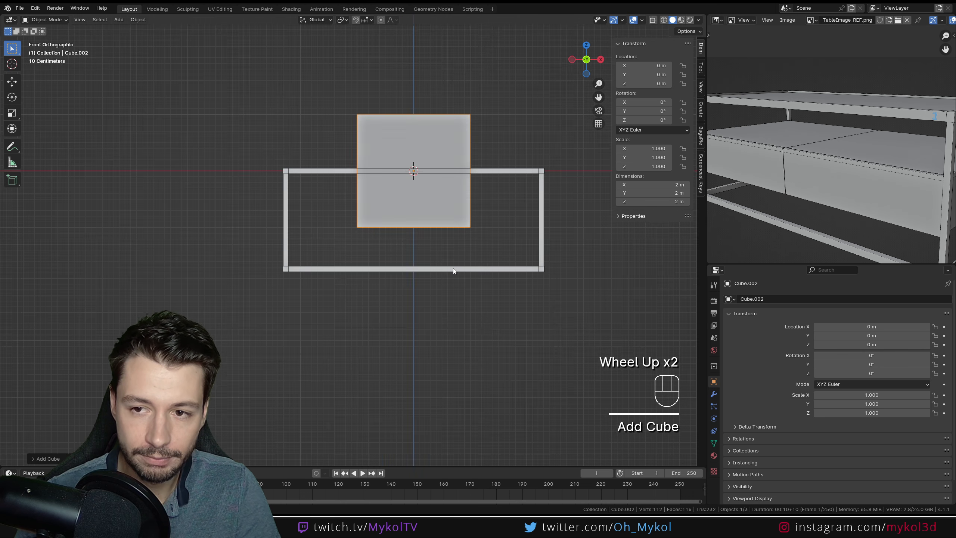
# Move the new cube down along Z to -0.9 m with snapping so it sits between the frame's upper and lower bars
pyautogui.keyDown('shift'); pyautogui.moveTo(448, 271); pyautogui.dragTo(405, 271, button='middle'); pyautogui.keyUp('shift')
pyautogui.scroll(3, 346, 228)
pyautogui.press('g')
pyautogui.press('z')
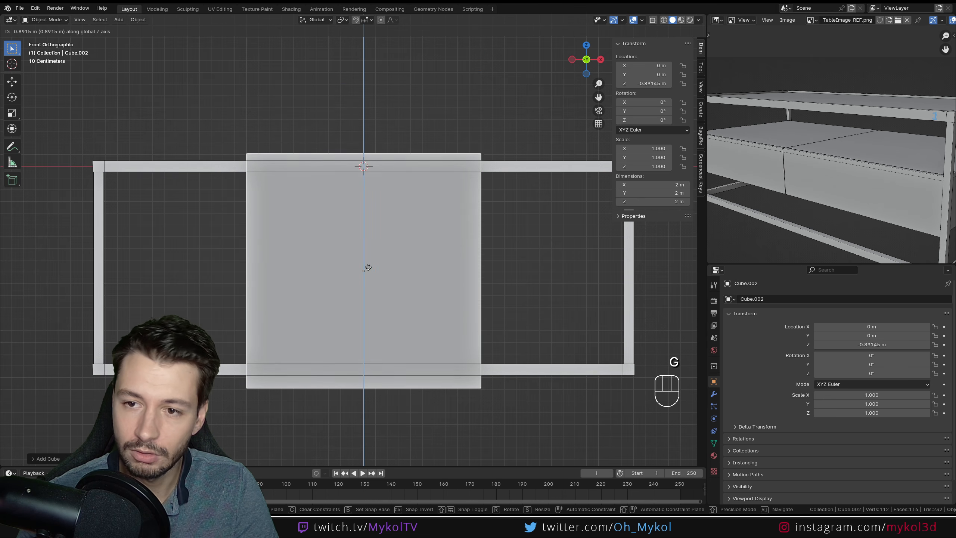
pyautogui.press('ctrl')
pyautogui.click(368, 266)
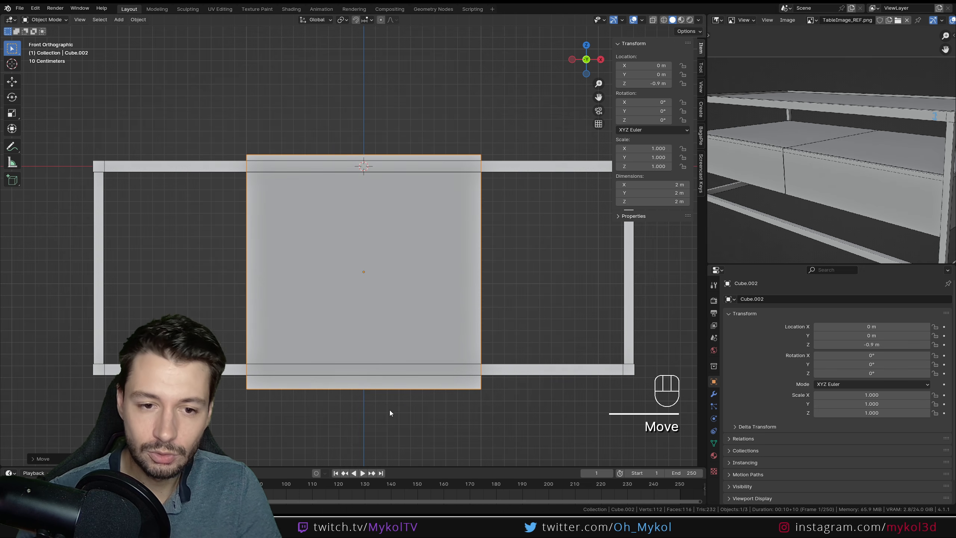
# Scale the cube along Z to 0.3, making it 0.6 m high
pyautogui.press('s')
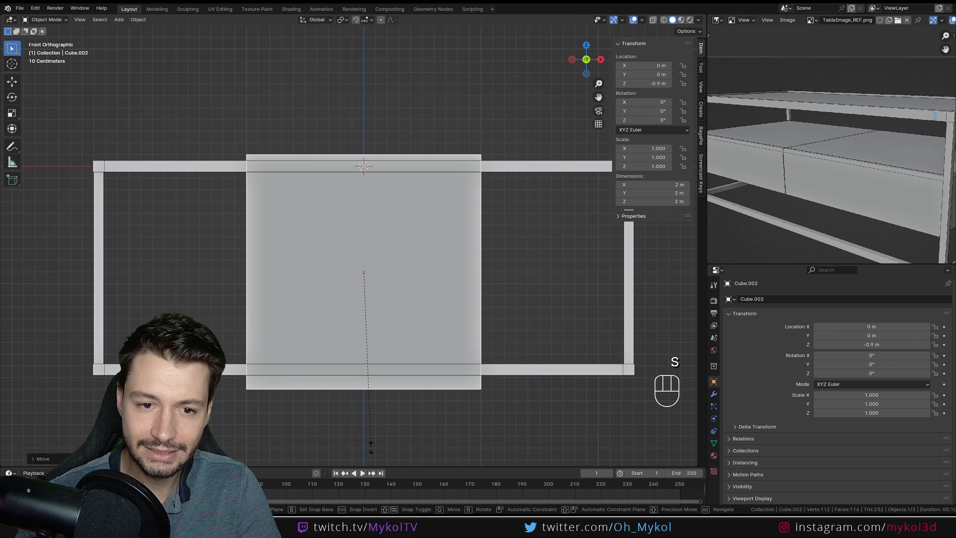
pyautogui.press('z')
pyautogui.press('ctrl')
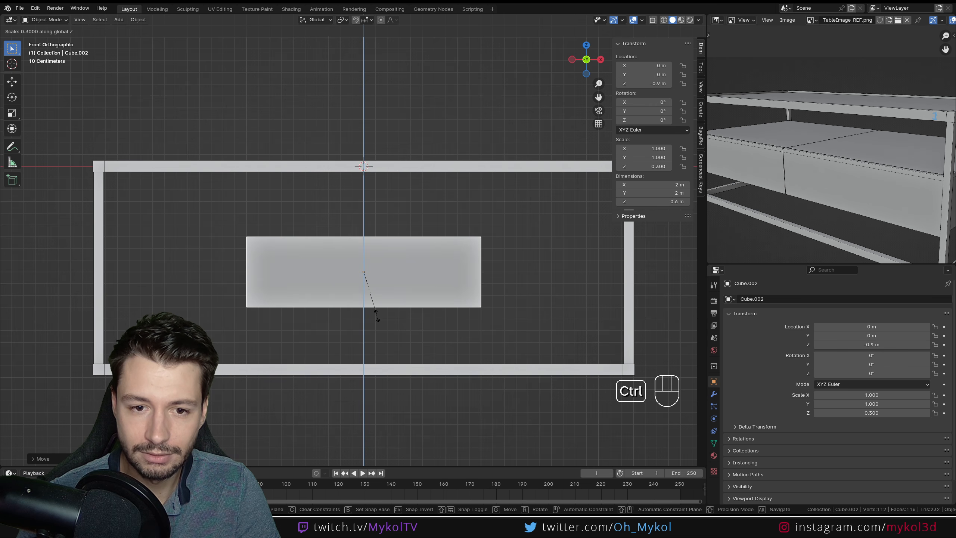
pyautogui.keyDown('ctrl'); pyautogui.click(380, 321); pyautogui.keyUp('ctrl')
pyautogui.scroll(-2, 446, 288)
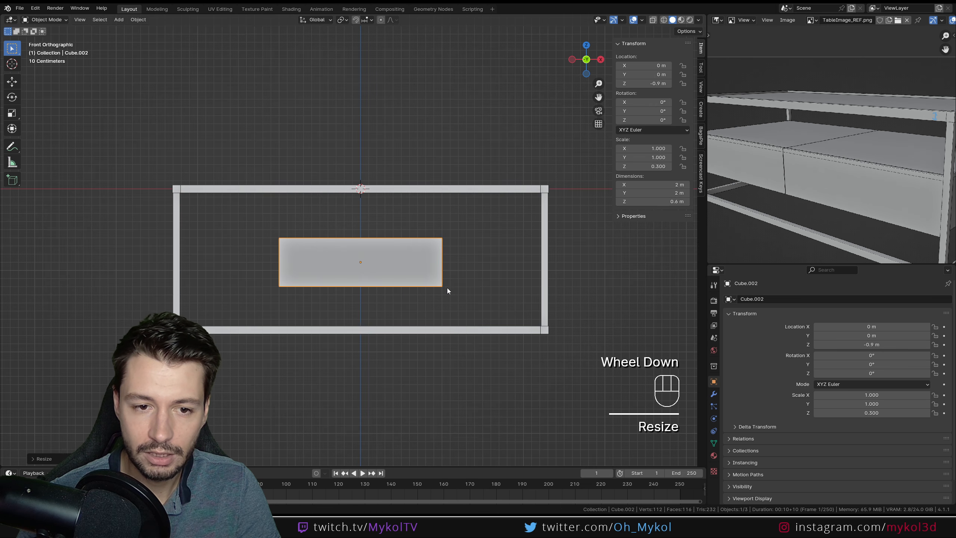
# Scale the box along X to 2.2 with snapping, making it 4.4 m wide
pyautogui.press('s')
pyautogui.press('x')
pyautogui.press('x')
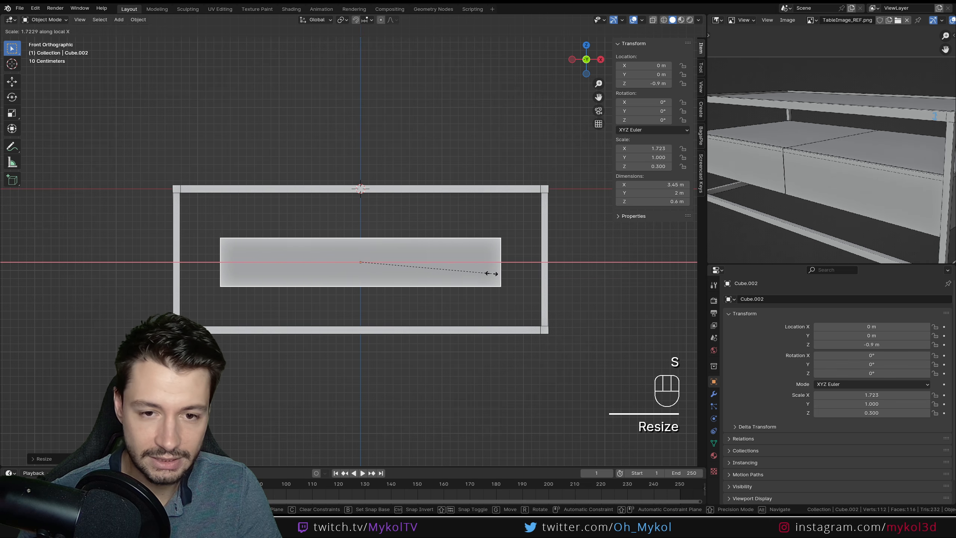
pyautogui.press('ctrl')
pyautogui.click(529, 275)
pyautogui.scroll(2, 470, 299)
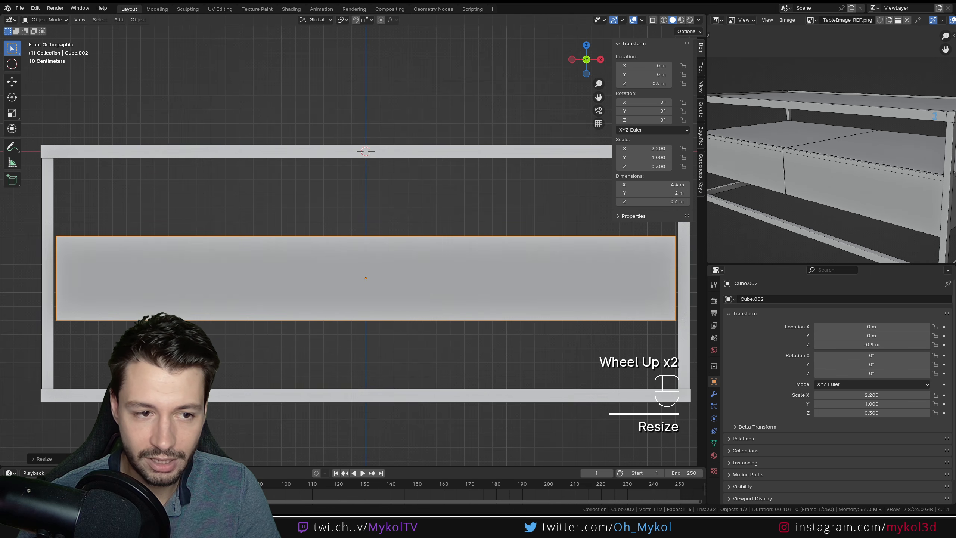
# Fine-tune the box's X scale to about 4.44 m wide so its ends meet the inner sides of the legs
pyautogui.keyDown('shift'); pyautogui.moveTo(234, 350); pyautogui.dragTo(326, 311, button='middle'); pyautogui.keyUp('shift')
pyautogui.scroll(3, 209, 317)
pyautogui.keyDown('shift'); pyautogui.moveTo(210, 320); pyautogui.dragTo(280, 220, button='middle'); pyautogui.keyUp('shift')
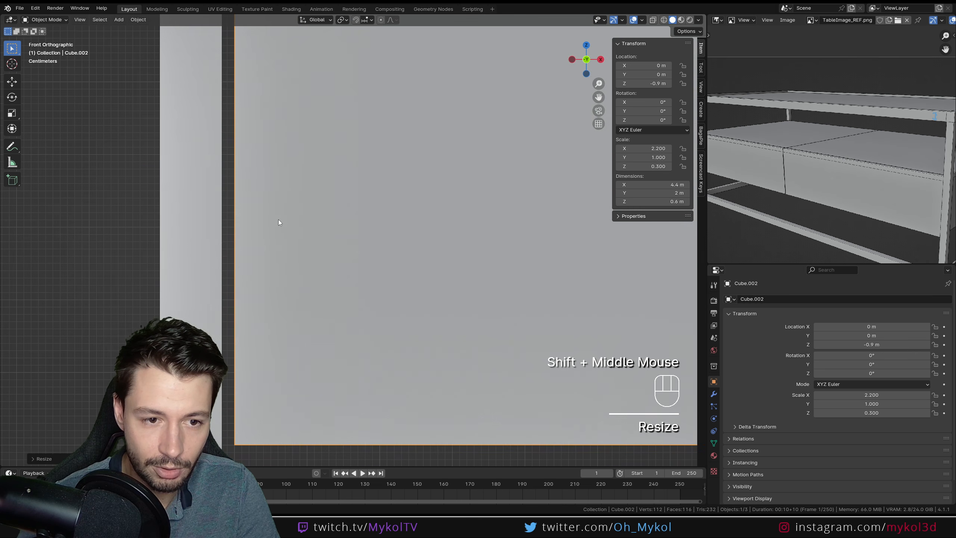
pyautogui.press('s')
pyautogui.press('x')
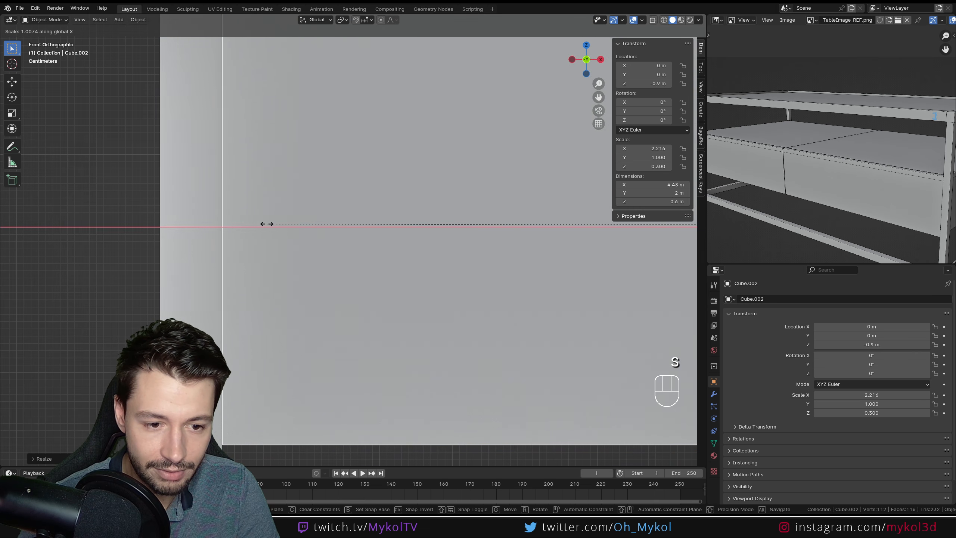
pyautogui.click(266, 226)
pyautogui.moveTo(265, 228); pyautogui.dragTo(357, 249, button='middle')
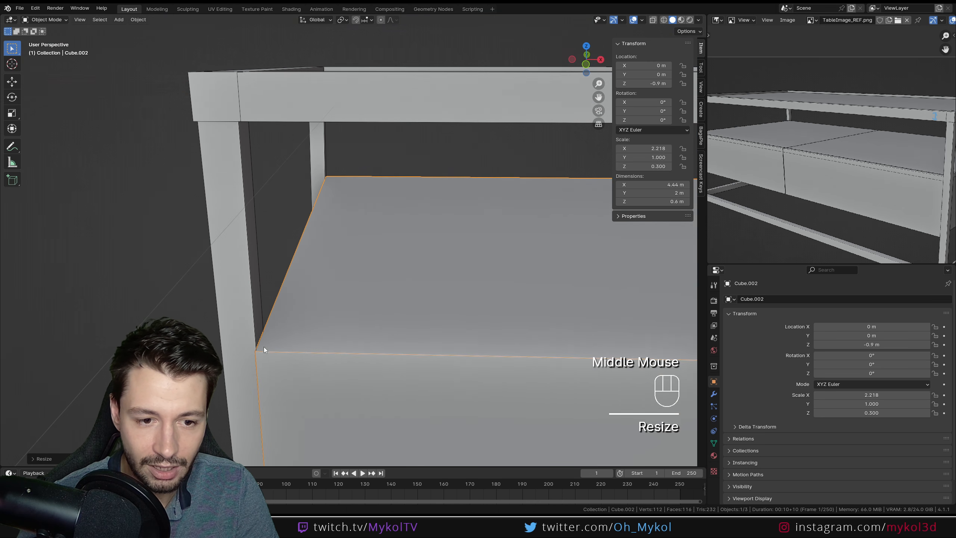
# Scale the box along Y to about 1.97 m deep, close to the outer faces of the legs
pyautogui.scroll(-2, 266, 340)
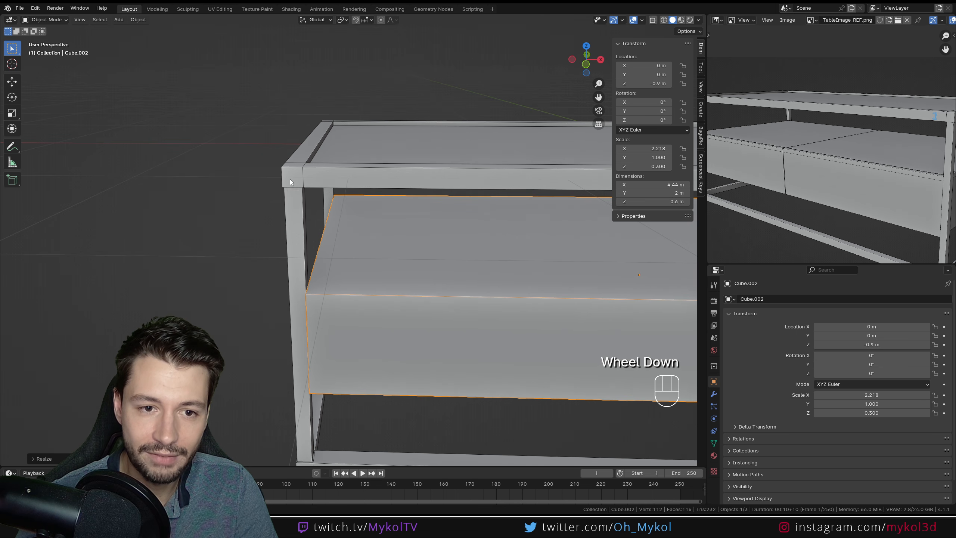
pyautogui.moveTo(304, 300); pyautogui.dragTo(433, 343, button='middle')
pyautogui.scroll(2, 265, 246)
pyautogui.press('s')
pyautogui.press('y')
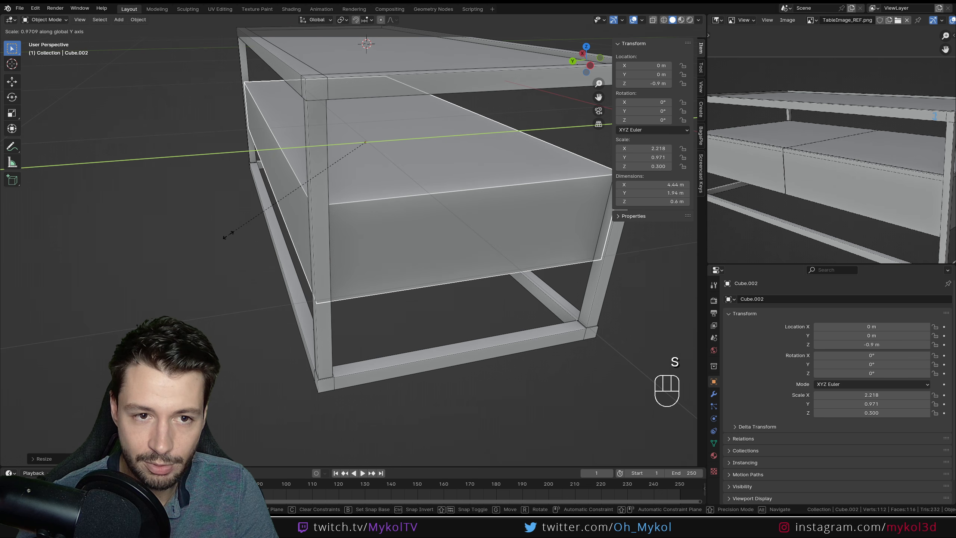
pyautogui.click(226, 236)
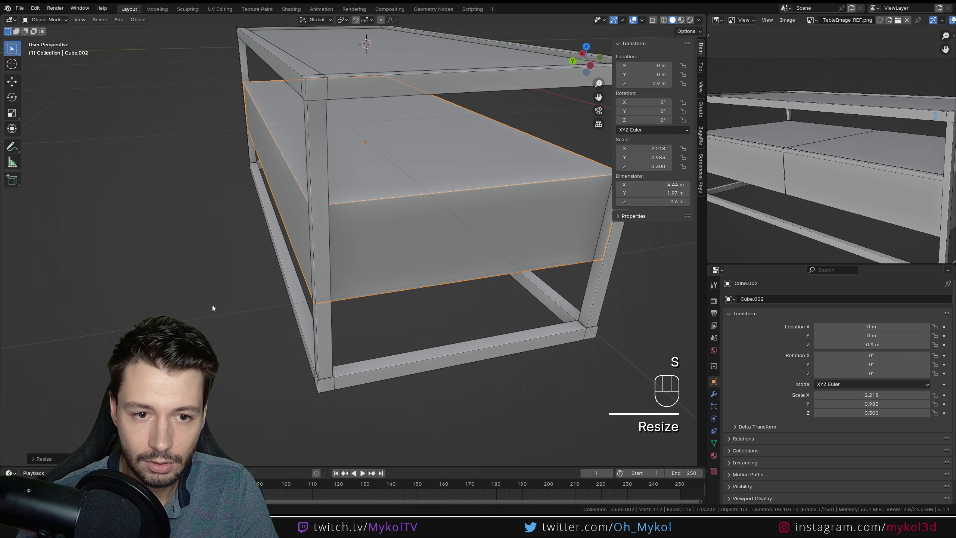
# Reselect the box and fine-tune its Y scale to about 1.98 m deep
pyautogui.moveTo(212, 305); pyautogui.dragTo(447, 311, button='middle')
pyautogui.scroll(-2, 376, 278)
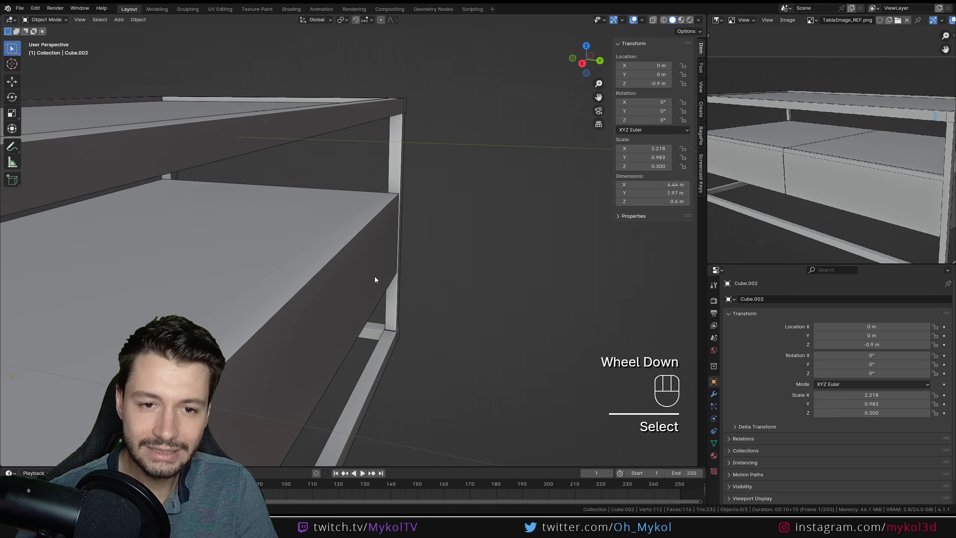
pyautogui.click(390, 286)
pyautogui.press('s')
pyautogui.press('y')
pyautogui.click(546, 270)
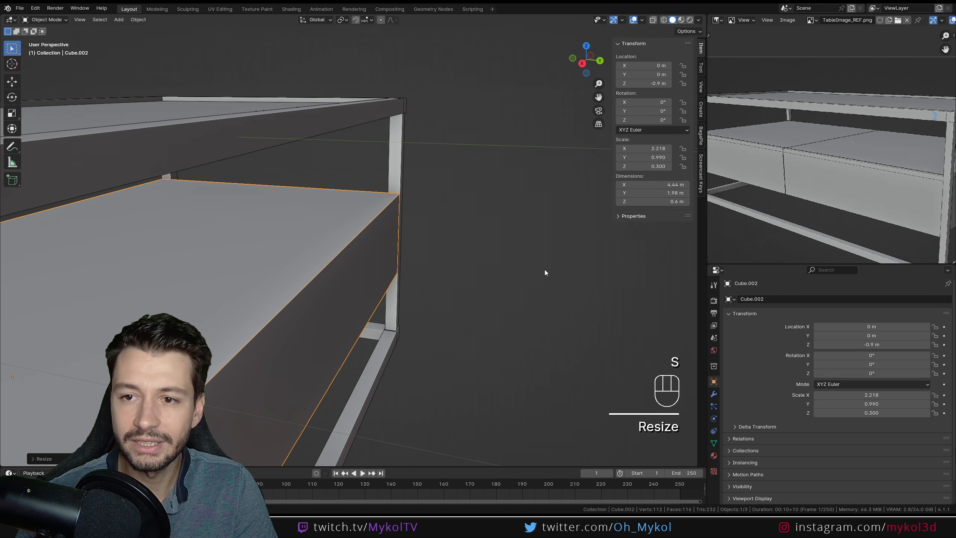
# Compare how the drawer box sits between the legs in the reference image and in the model
pyautogui.moveTo(828, 169)
pyautogui.mouseDown(button='middle')
pyautogui.moveTo(865, 159)
pyautogui.moveTo(840, 165)
pyautogui.mouseUp(button='middle')
pyautogui.scroll(2, 892, 150)
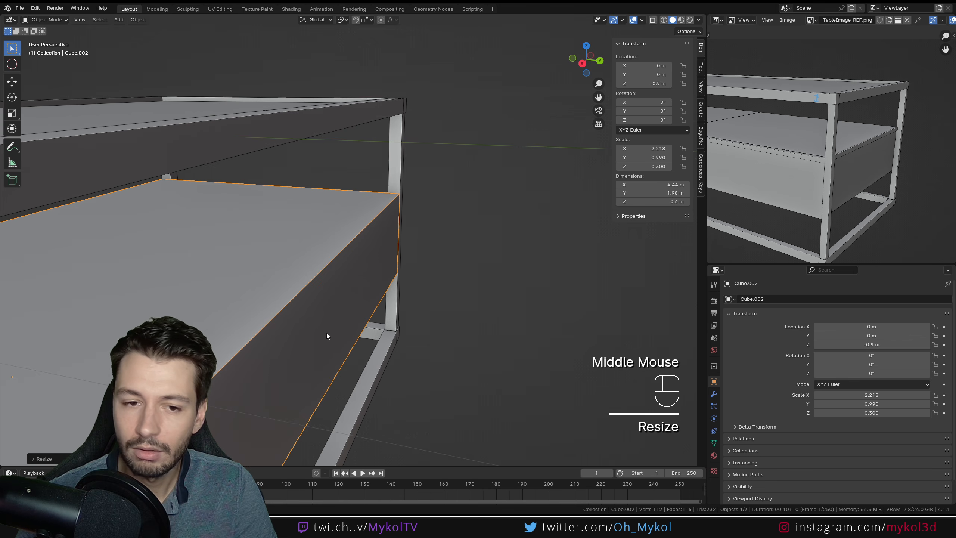
pyautogui.moveTo(326, 334); pyautogui.dragTo(345, 330, button='middle')
pyautogui.scroll(-2, 375, 341)
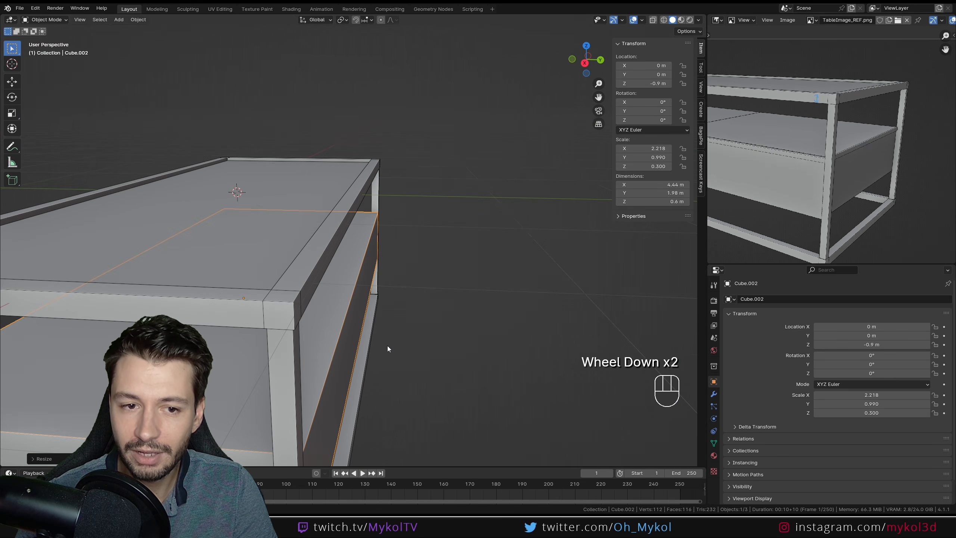
pyautogui.scroll(1, 387, 346)
pyautogui.moveTo(389, 355); pyautogui.dragTo(406, 307, button='middle')
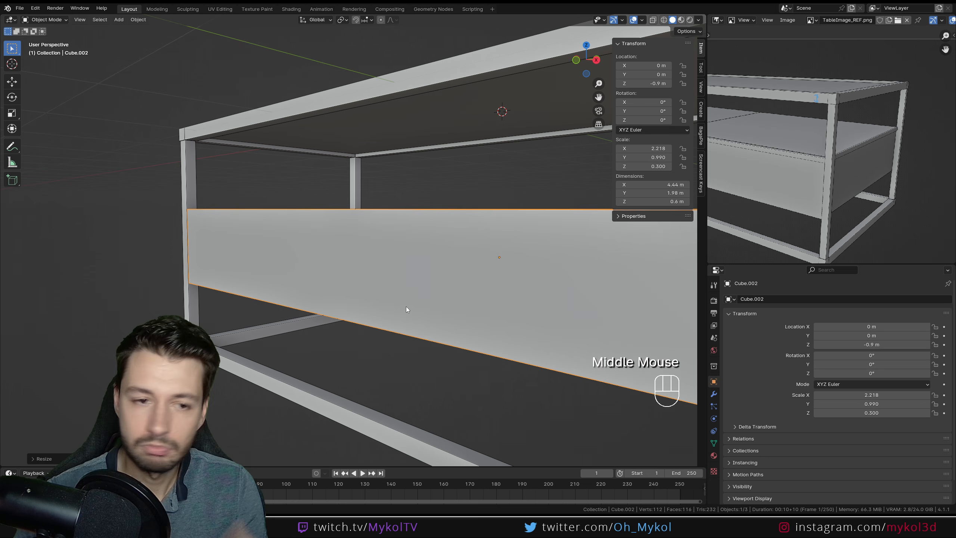
pyautogui.scroll(-1, 847, 177)
pyautogui.scroll(2, 850, 180)
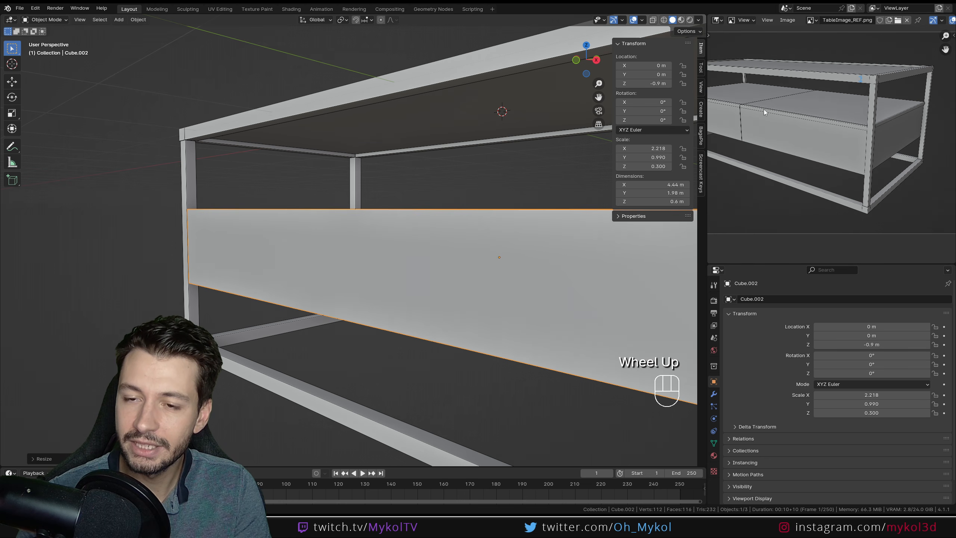
pyautogui.moveTo(735, 136); pyautogui.dragTo(830, 164, button='middle')
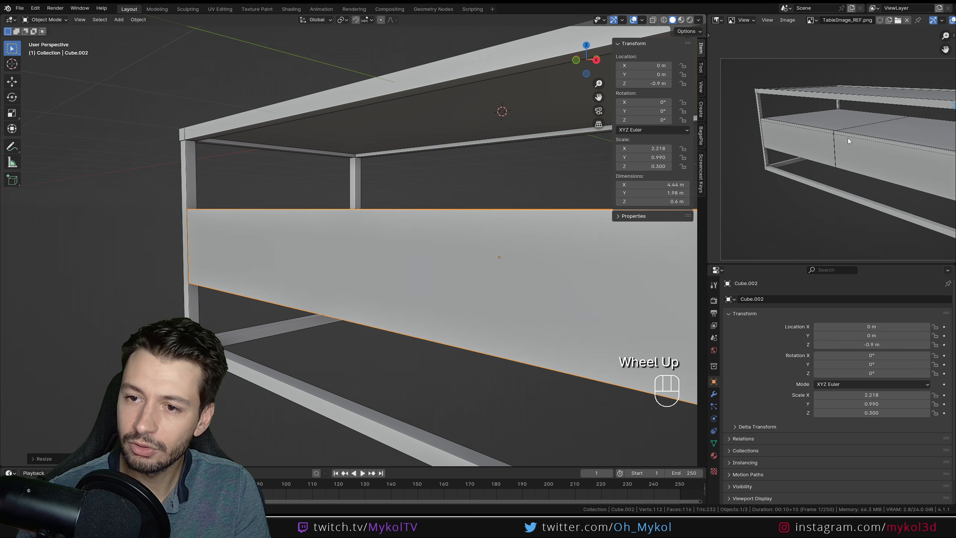
pyautogui.moveTo(344, 278); pyautogui.dragTo(292, 289, button='middle')
pyautogui.moveTo(291, 289); pyautogui.dragTo(384, 306, button='middle')
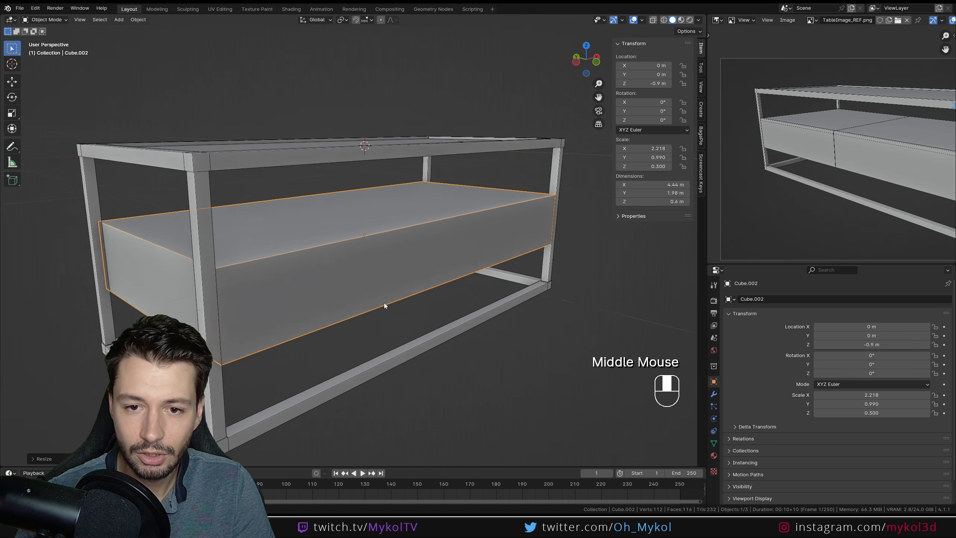
# Scale the box along Y to about 1.81 m deep so it sits back within the frame legs
pyautogui.scroll(6, 471, 308)
pyautogui.moveTo(472, 283); pyautogui.dragTo(538, 301, button='middle')
pyautogui.press('s')
pyautogui.press('y')
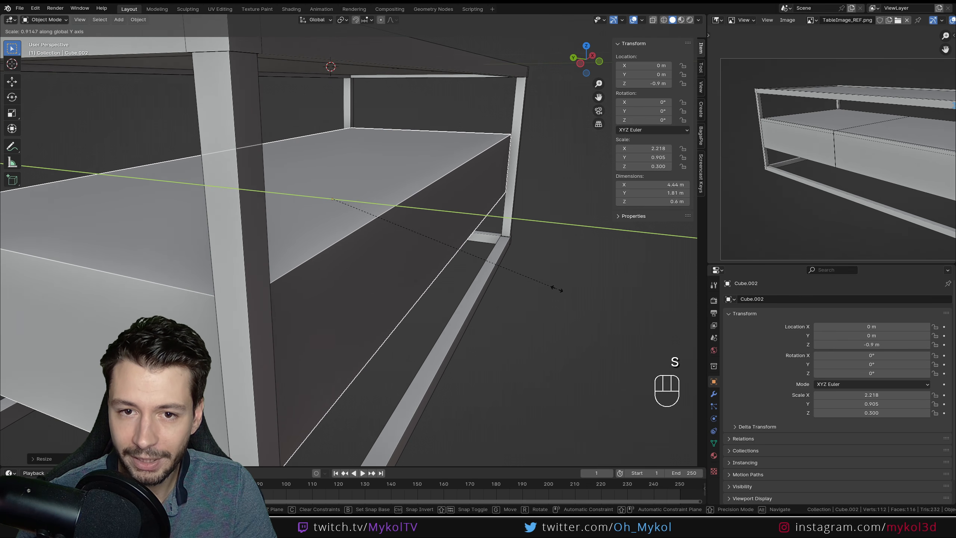
pyautogui.click(558, 292)
pyautogui.scroll(2, 506, 159)
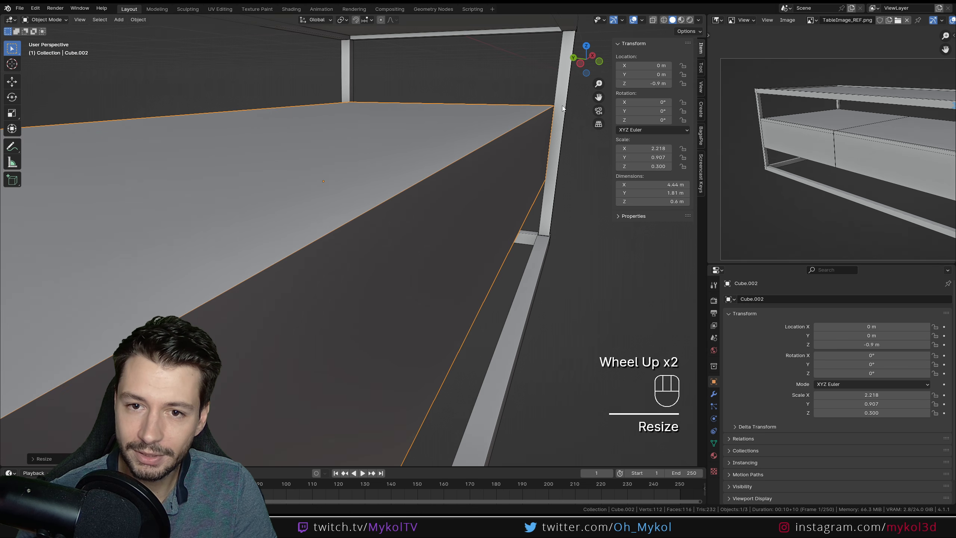
# Fine-tune the drawer box's Y scale to about 1.82 m deep
pyautogui.press('s')
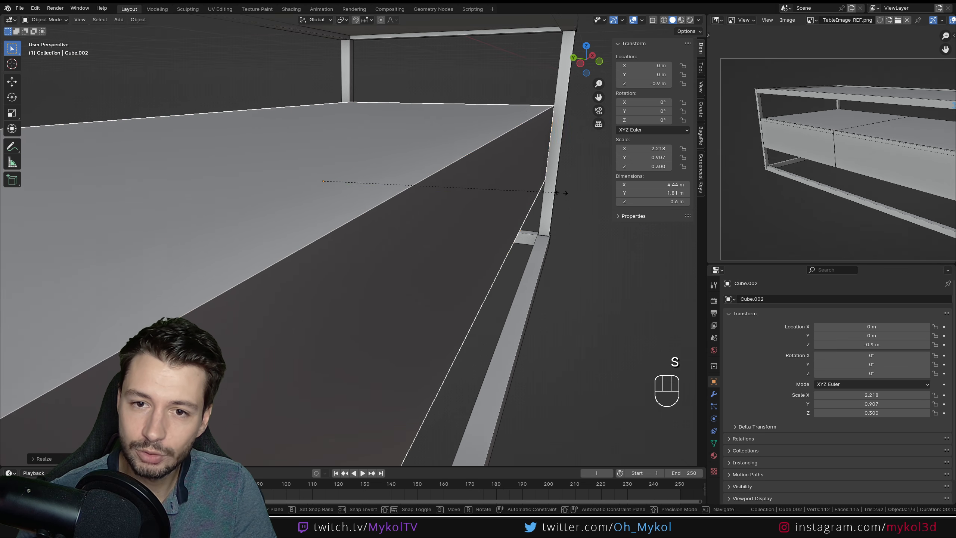
pyautogui.press('y')
pyautogui.click(557, 196)
pyautogui.scroll(-2, 506, 252)
pyautogui.moveTo(506, 254); pyautogui.dragTo(453, 263, button='middle')
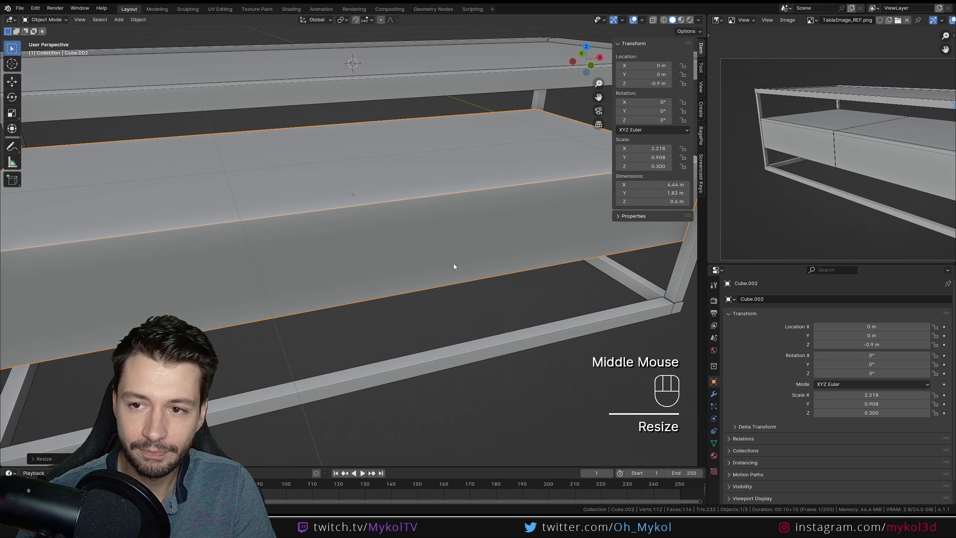
# Examine the seam between the drawer fronts in the reference image and in the Table_REF model
pyautogui.moveTo(827, 174); pyautogui.dragTo(821, 185, button='middle')
pyautogui.scroll(2, 818, 189)
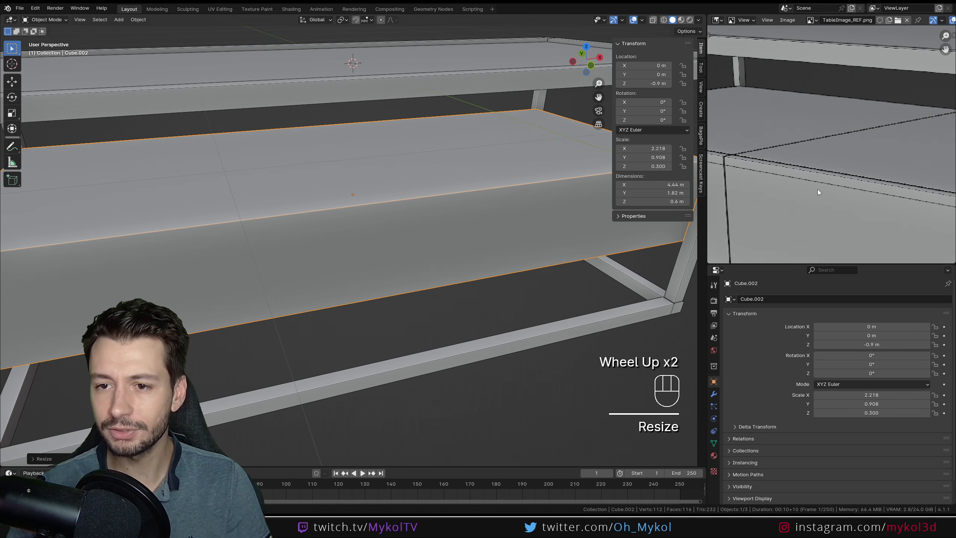
pyautogui.moveTo(561, 529)
pyautogui.click(535, 492)
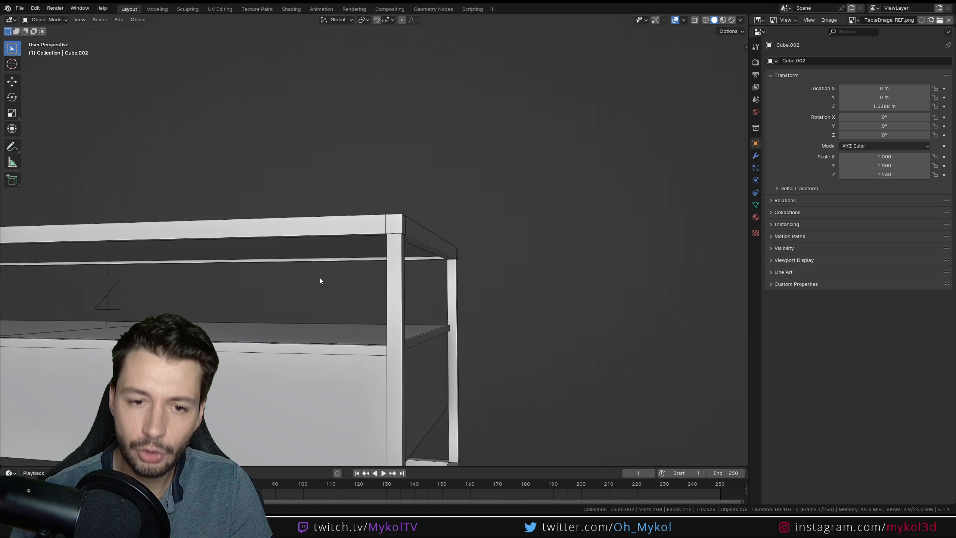
pyautogui.moveTo(319, 278); pyautogui.dragTo(404, 281, button='middle')
pyautogui.scroll(2, 474, 298)
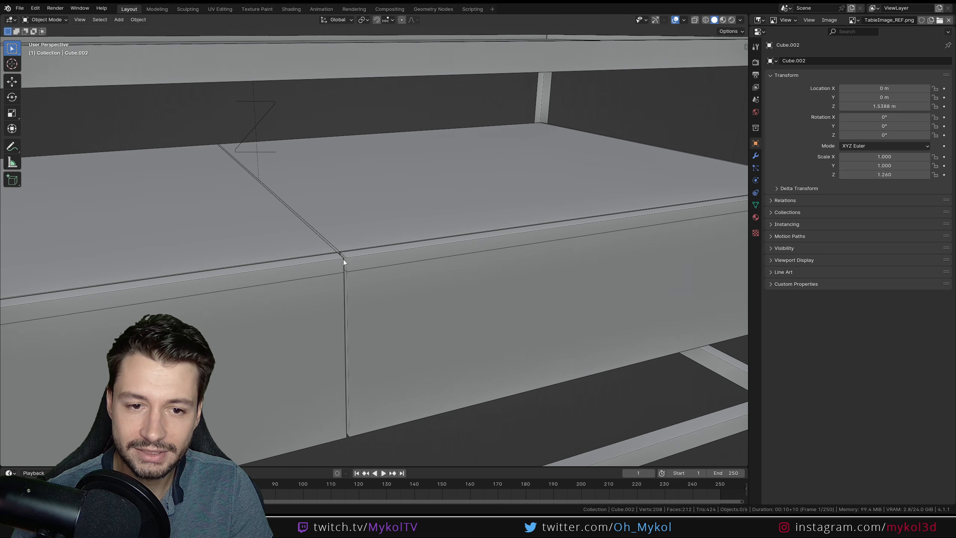
pyautogui.moveTo(561, 533)
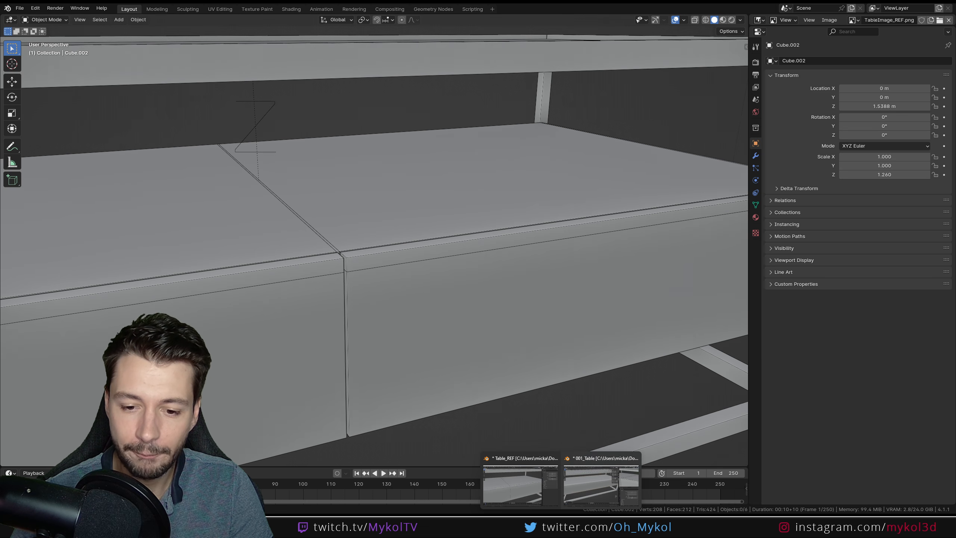
pyautogui.click(583, 477)
# Add two evenly spaced, unslid vertical loop cuts across the width of the drawer box
pyautogui.moveTo(531, 392); pyautogui.dragTo(339, 258, button='middle')
pyautogui.press('Tab')
pyautogui.hotkey('ctrl', 'r')
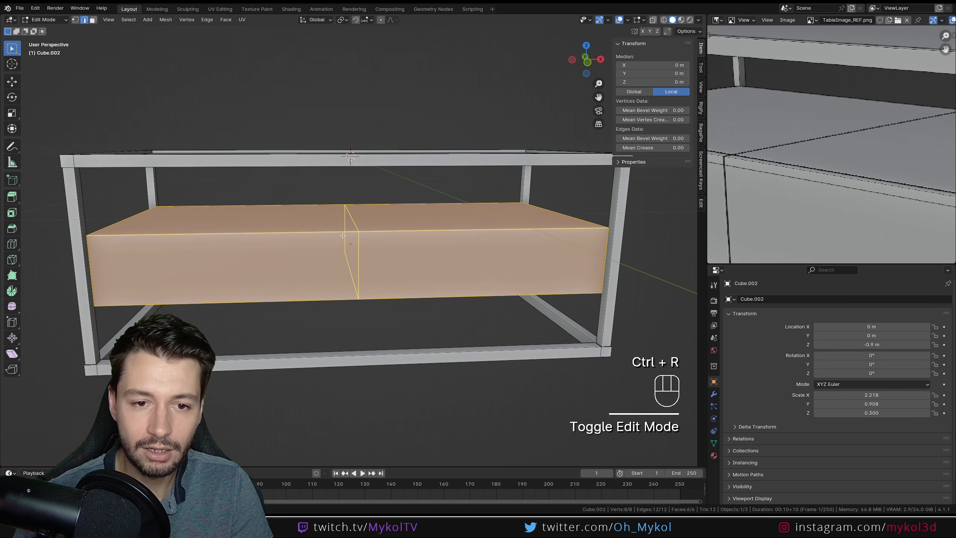
pyautogui.scroll(1, 342, 235)
pyautogui.click(343, 235)
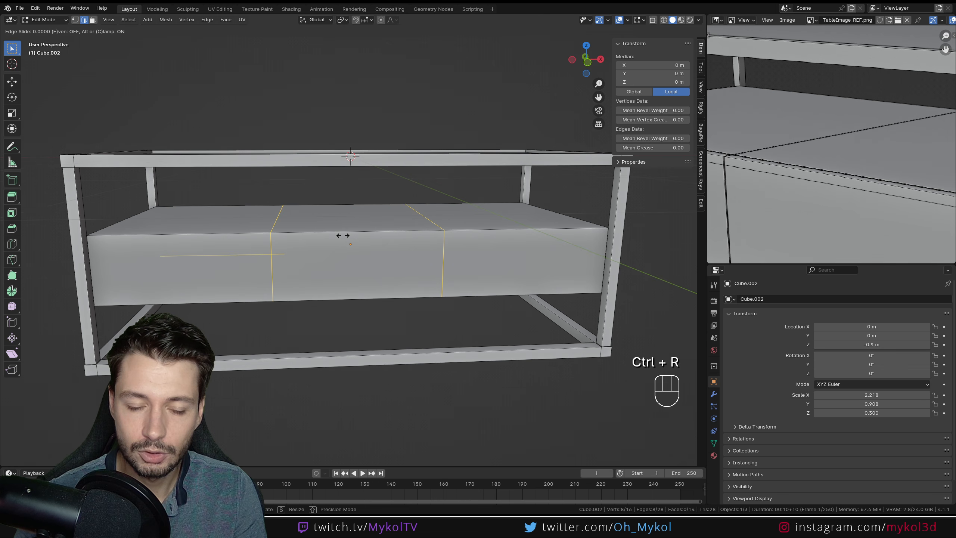
pyautogui.rightClick(343, 235)
# Scale the two loop cuts along X until they form a very narrow strip at the middle of the box
pyautogui.press('KP_1')
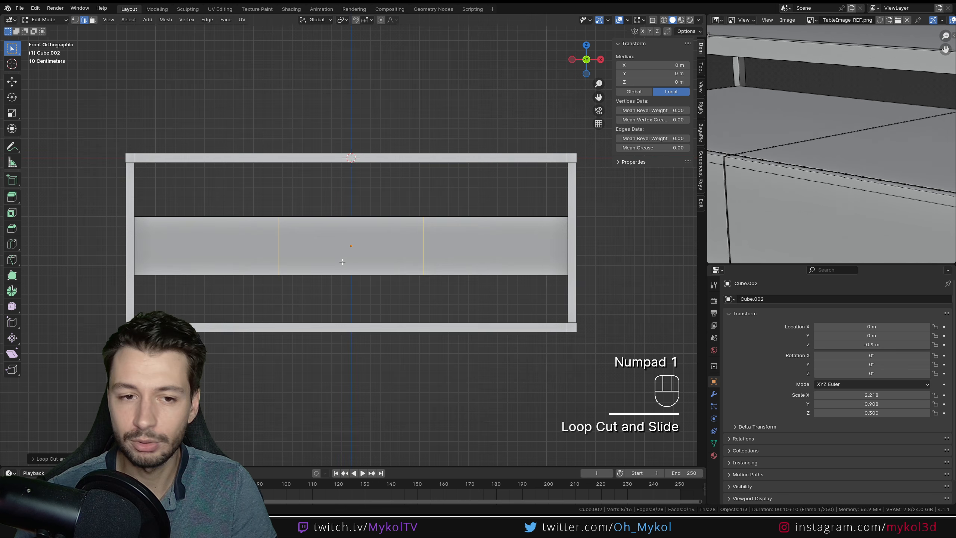
pyautogui.scroll(2, 375, 267)
pyautogui.press('s')
pyautogui.press('x')
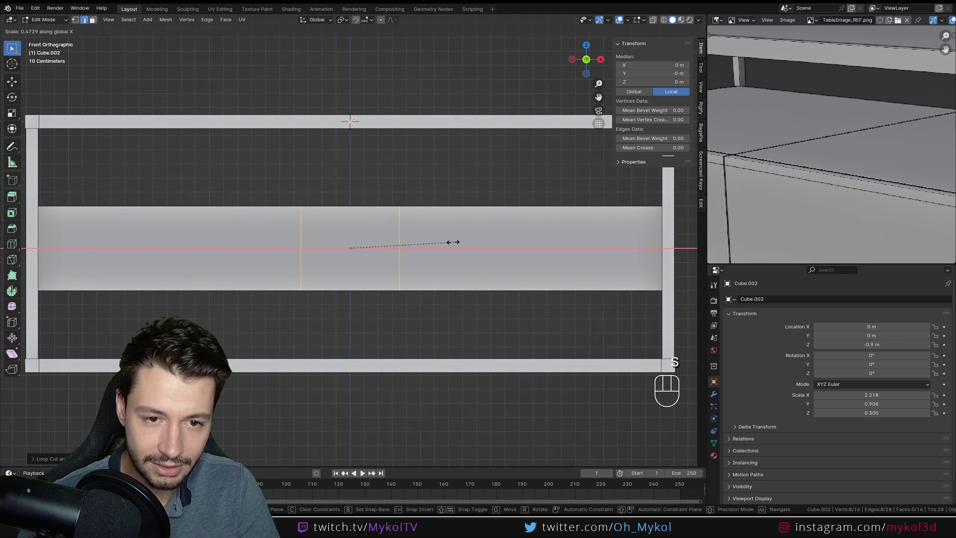
pyautogui.scroll(2, 395, 256)
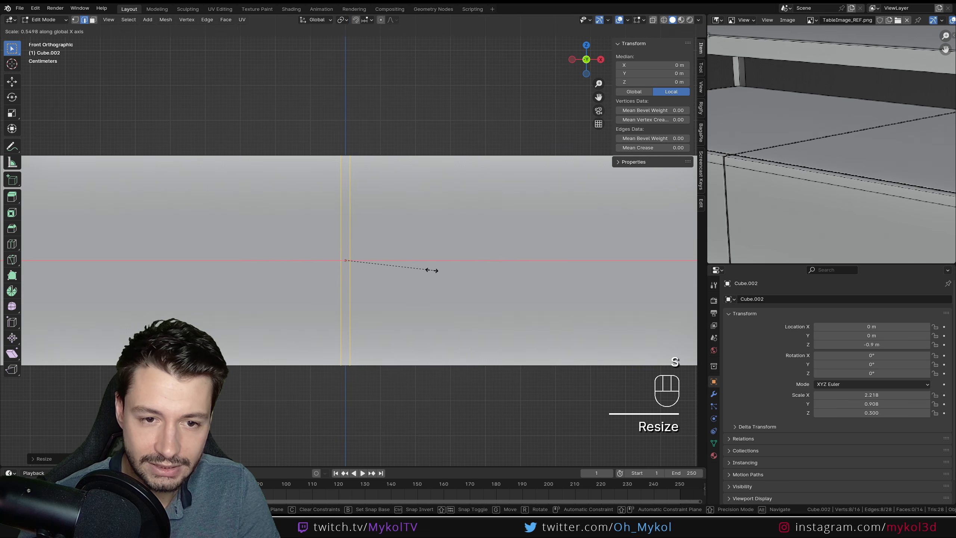
pyautogui.click(362, 259)
pyautogui.moveTo(363, 260); pyautogui.dragTo(423, 293, button='middle')
pyautogui.press('s')
pyautogui.press('x')
pyautogui.click(384, 295)
pyautogui.scroll(-5, 381, 318)
pyautogui.scroll(3, 408, 291)
# Extrude the two large front faces forward, leaving the centre strip recessed, for a total box depth of about 1.87 m
pyautogui.click(93, 21)
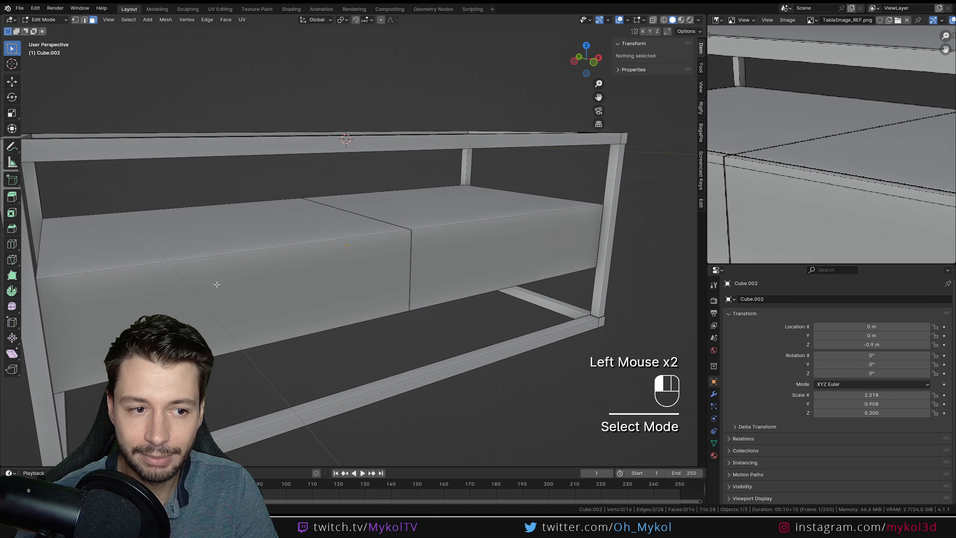
pyautogui.click(214, 283)
pyautogui.keyDown('shift'); pyautogui.click(478, 250); pyautogui.keyUp('shift')
pyautogui.moveTo(478, 250); pyautogui.dragTo(372, 317, button='middle')
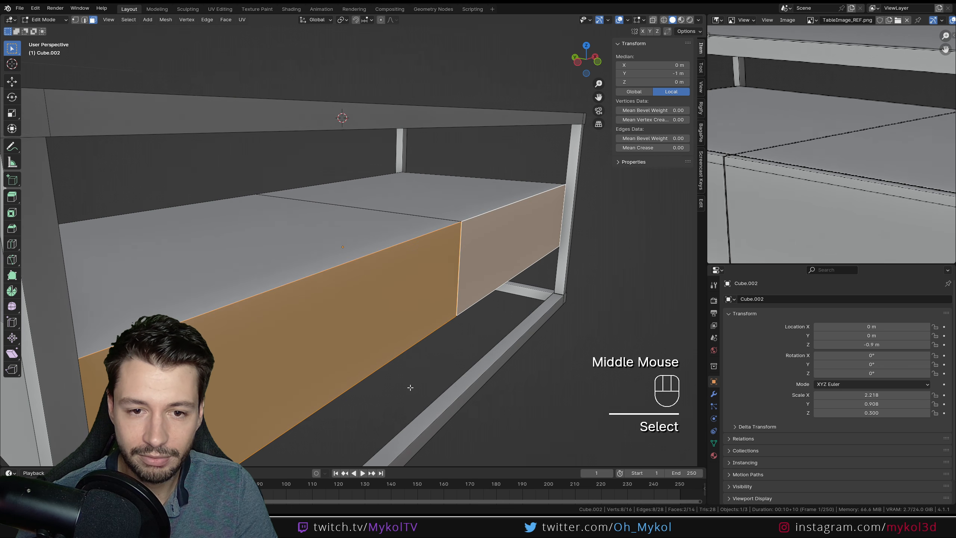
pyautogui.keyDown('shift'); pyautogui.moveTo(410, 387); pyautogui.dragTo(426, 346, button='middle'); pyautogui.keyUp('shift')
pyautogui.press('e')
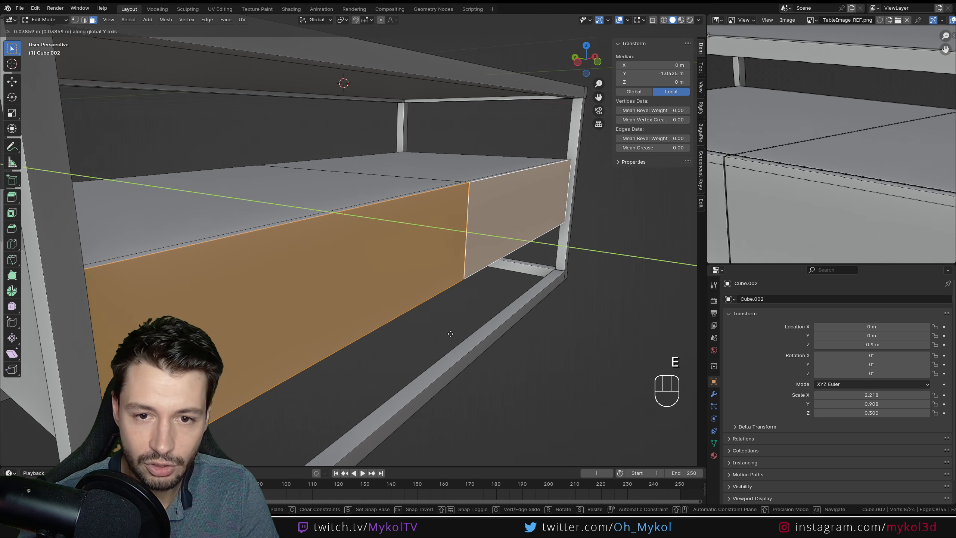
pyautogui.click(452, 334)
pyautogui.moveTo(451, 334); pyautogui.dragTo(393, 331, button='middle')
pyautogui.press('Tab')
# Compare the gap between the extruded drawer fronts with the seams in the reference image and the Table_REF model
pyautogui.scroll(3, 389, 263)
pyautogui.moveTo(389, 264); pyautogui.dragTo(376, 257, button='middle')
pyautogui.click(381, 90)
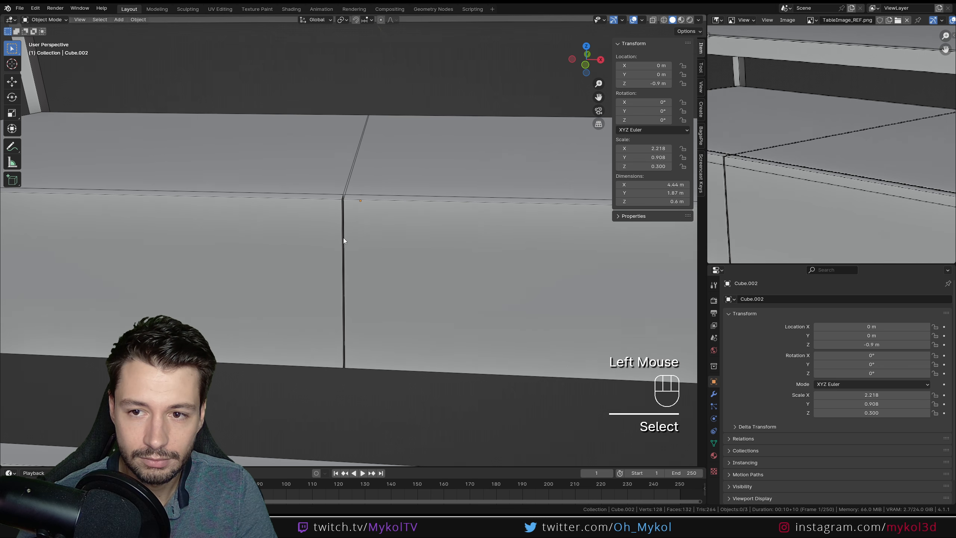
pyautogui.moveTo(351, 269); pyautogui.dragTo(438, 257, button='middle')
pyautogui.scroll(3, 438, 257)
pyautogui.press('Tab')
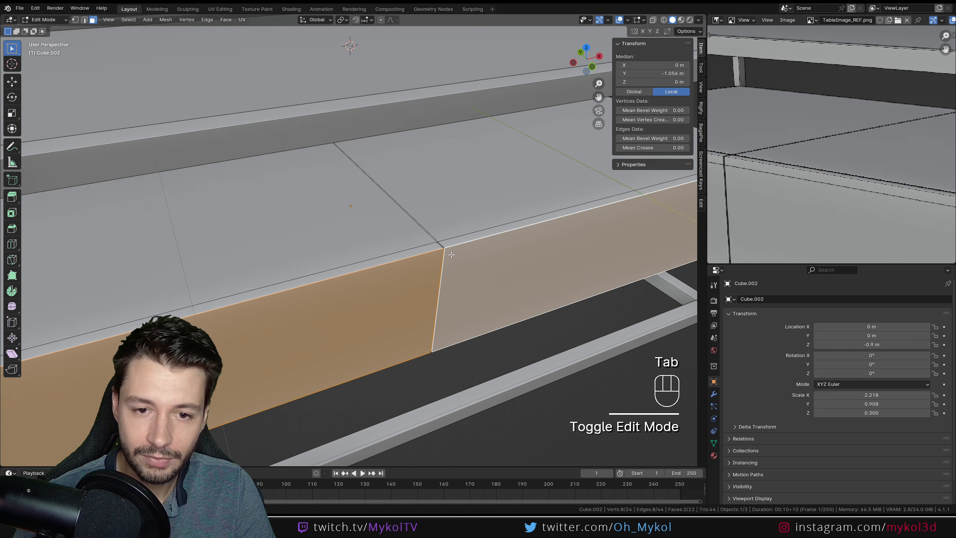
pyautogui.scroll(2, 822, 167)
pyautogui.moveTo(821, 167); pyautogui.dragTo(787, 169, button='middle')
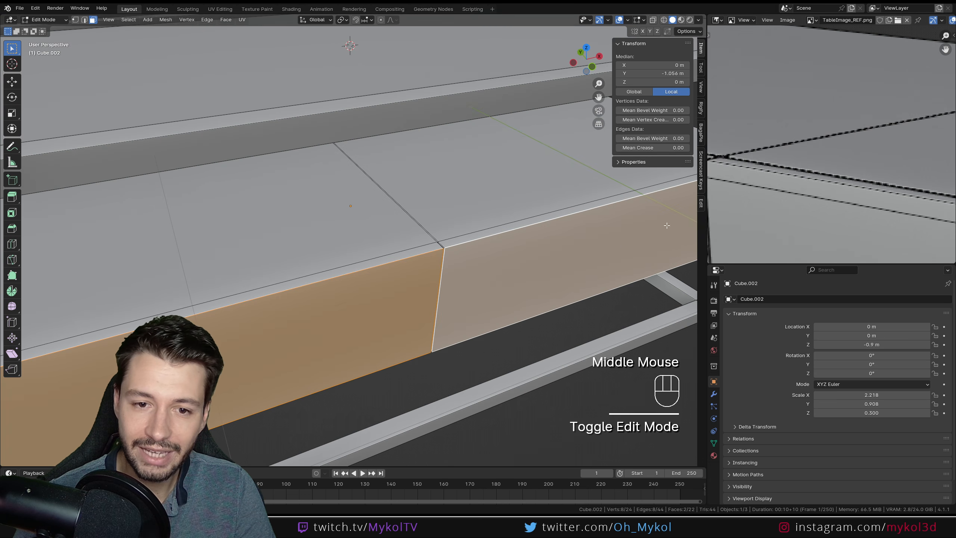
pyautogui.press('Tab')
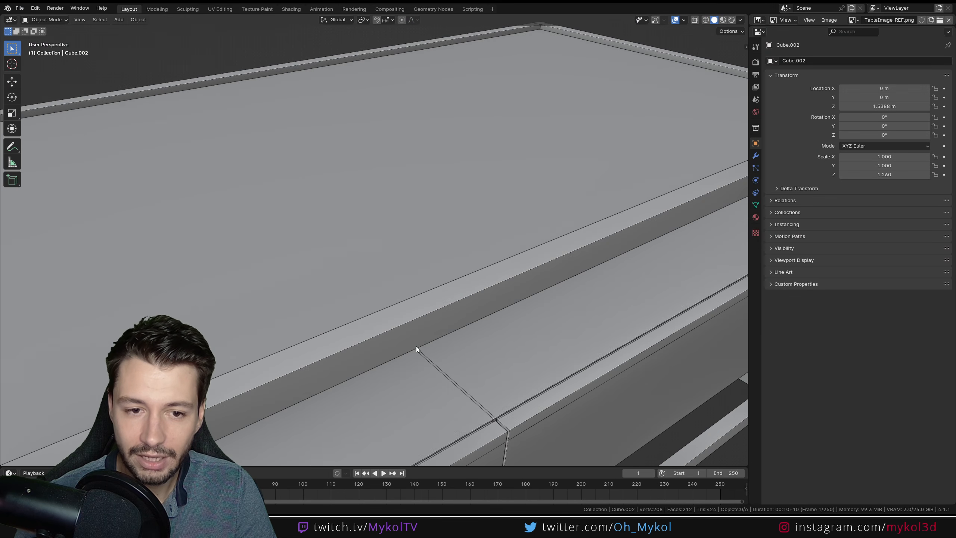
pyautogui.moveTo(416, 346); pyautogui.dragTo(449, 339, button='middle')
pyautogui.scroll(3, 467, 357)
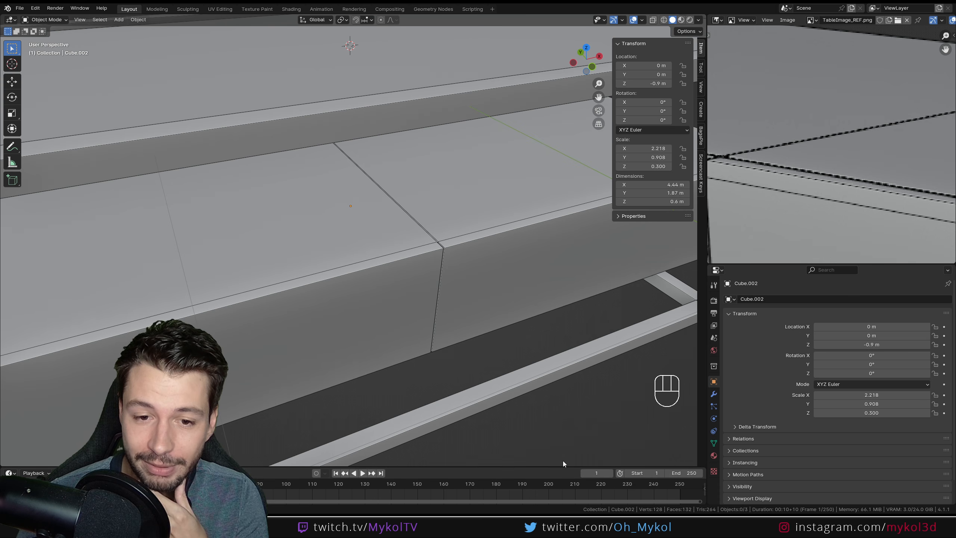
# Try to add a loop cut around the thickness of the extruded drawer front
pyautogui.click(387, 319)
pyautogui.press('Tab')
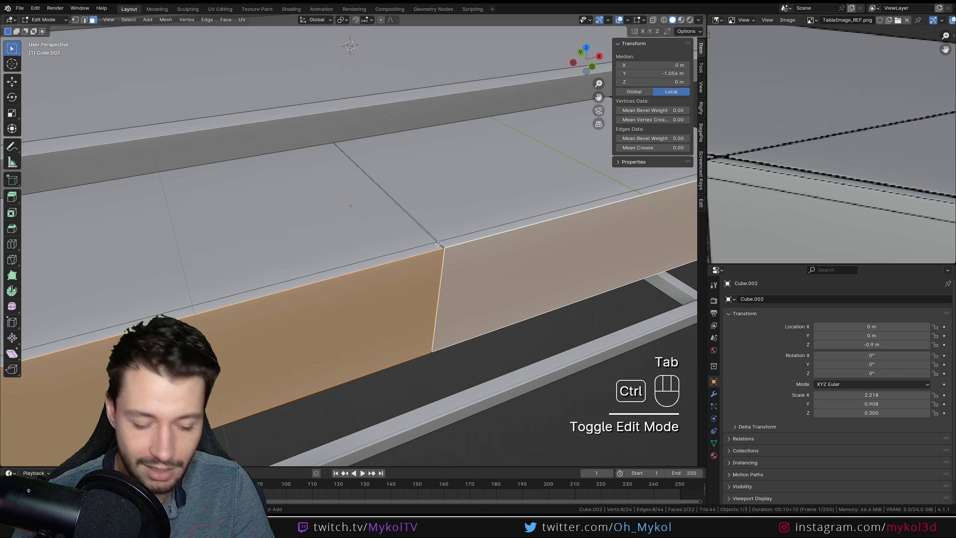
pyautogui.hotkey('ctrl', 'r')
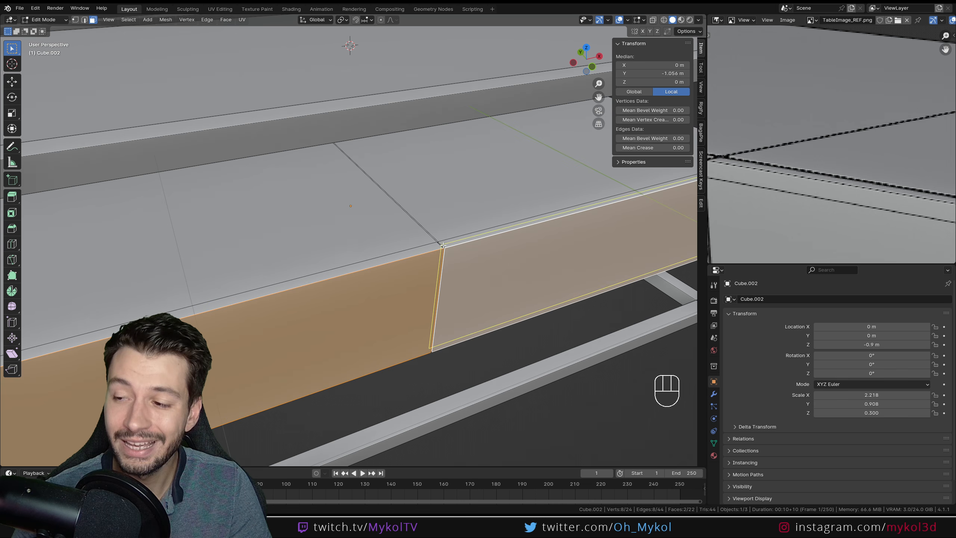
pyautogui.click(442, 245)
# Undo the front extrusion and the two vertical loop cuts, going back to the plain drawer box
pyautogui.hotkey('ctrl', 'z')
pyautogui.hotkey('ctrl', 'z')
pyautogui.hotkey('ctrl', 'z')
pyautogui.hotkey('ctrl', 'z')
pyautogui.hotkey('ctrl', 'z')
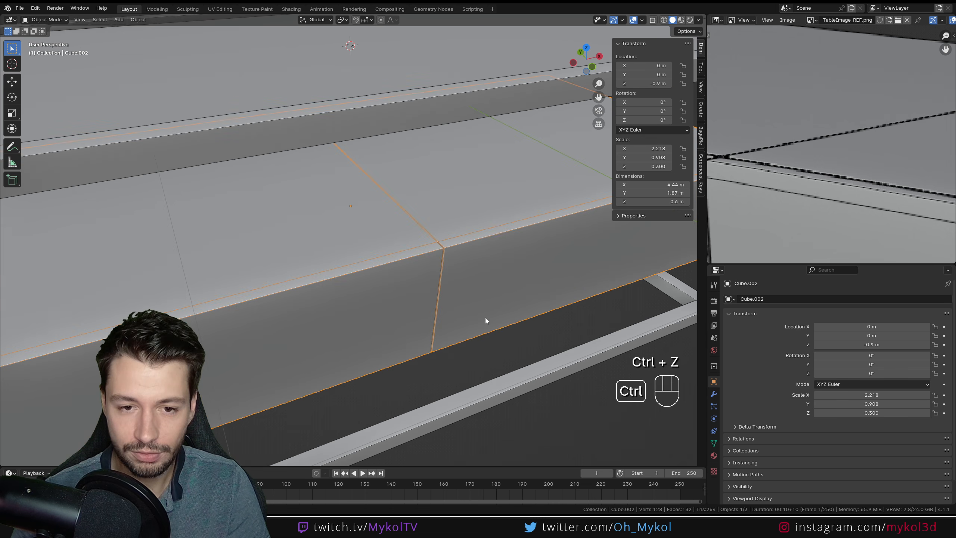
pyautogui.hotkey('ctrl', 'z')
pyautogui.hotkey('ctrl', 'z')
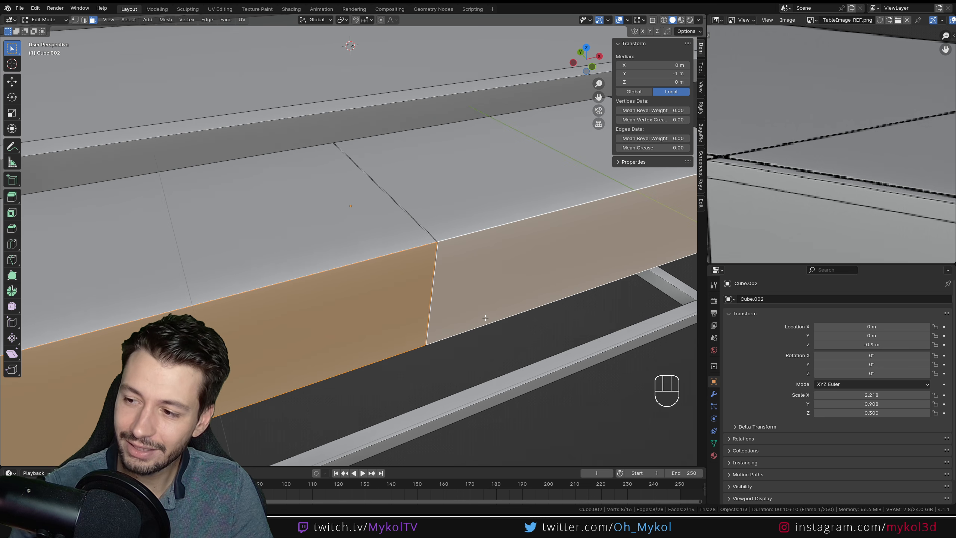
pyautogui.hotkey('ctrl', 'z')
pyautogui.hotkey('ctrl', 'z')
pyautogui.hotkey('ctrl', 'z')
pyautogui.hotkey('ctrl', 'z')
pyautogui.hotkey('ctrl', 'z')
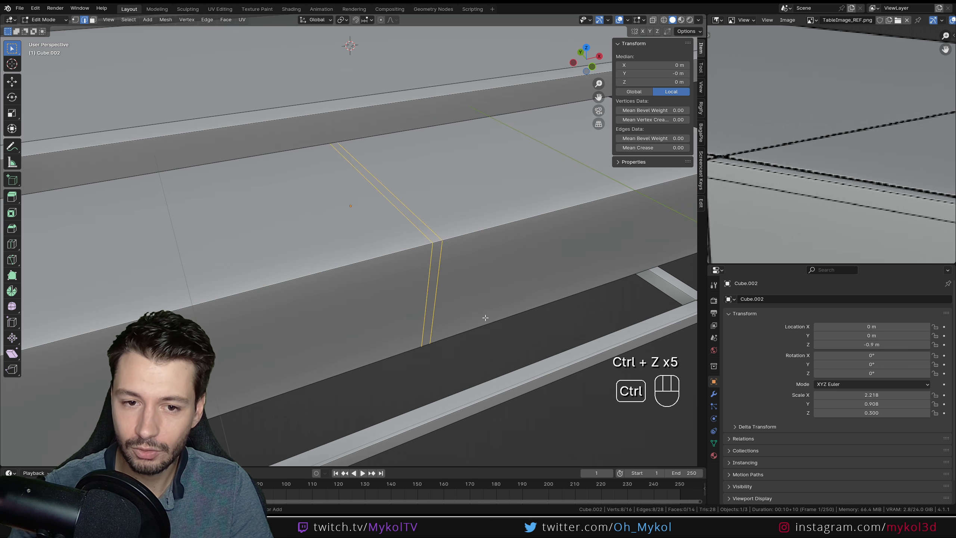
pyautogui.hotkey('ctrl', 'z')
pyautogui.hotkey('ctrl', 'z')
# Select the box's whole front face and extrude it forward to a local Y of about -1.054 m
pyautogui.click(485, 318)
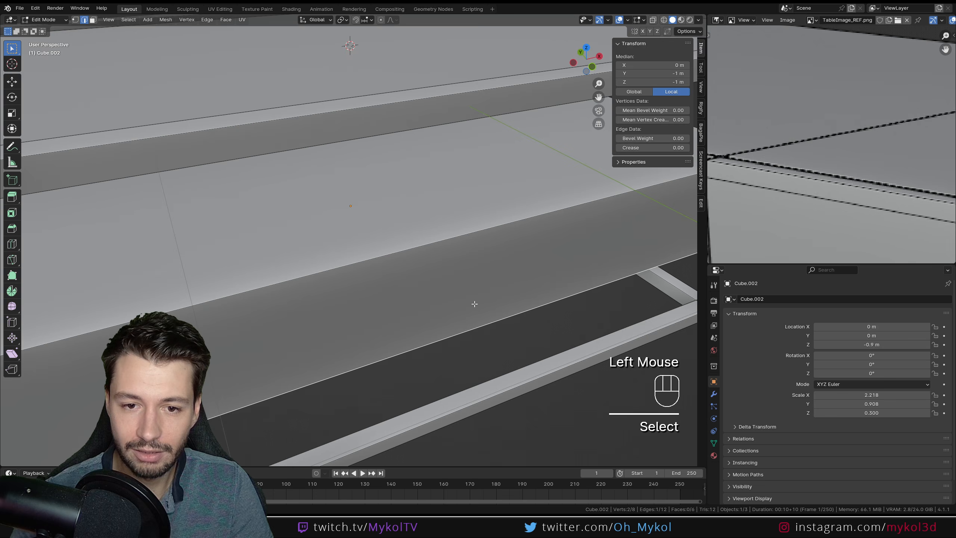
pyautogui.scroll(-4, 425, 244)
pyautogui.click(93, 21)
pyautogui.doubleClick(376, 263)
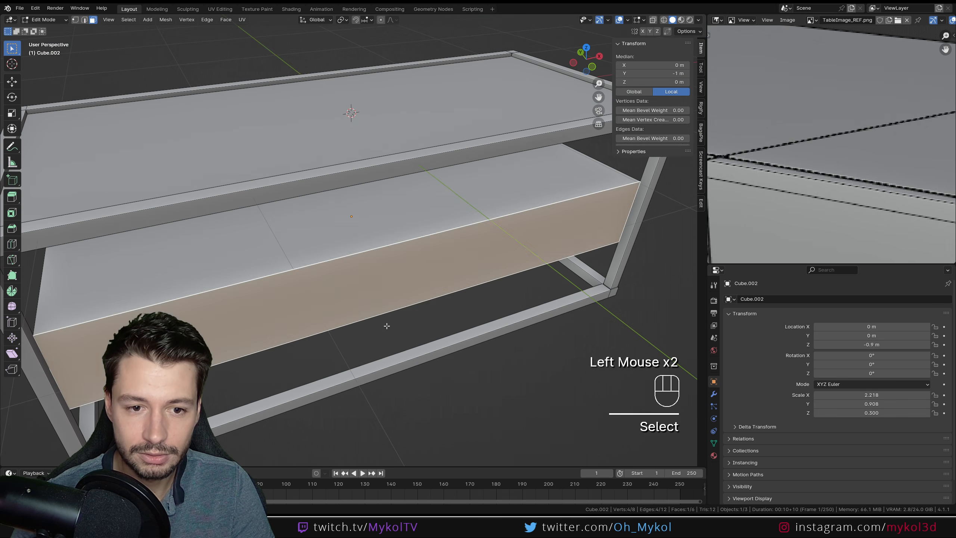
pyautogui.moveTo(377, 263); pyautogui.dragTo(362, 344, button='middle')
pyautogui.press('e')
pyautogui.click(460, 321)
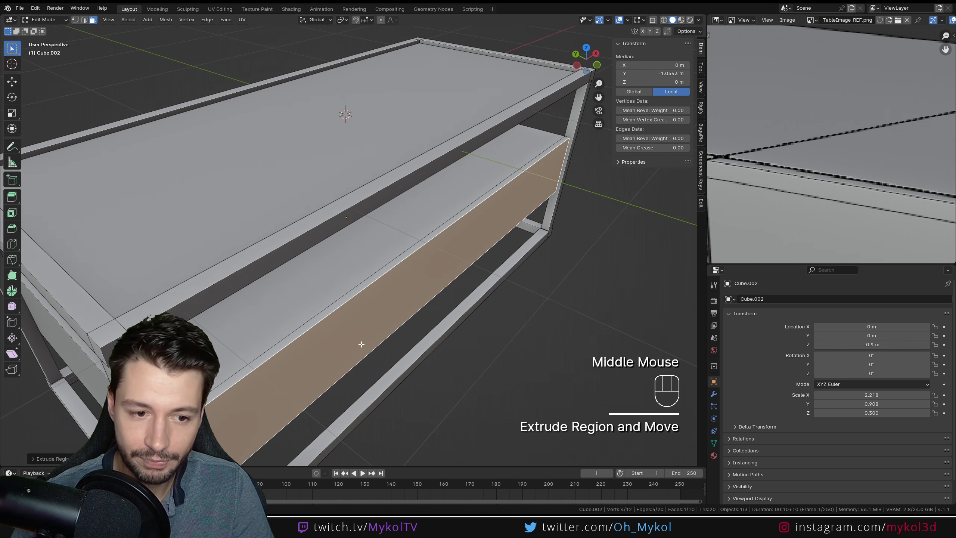
# Add a loop cut around the extruded front section and slide it back to a local Y of about -1.007 m
pyautogui.hotkey('ctrl', 'r')
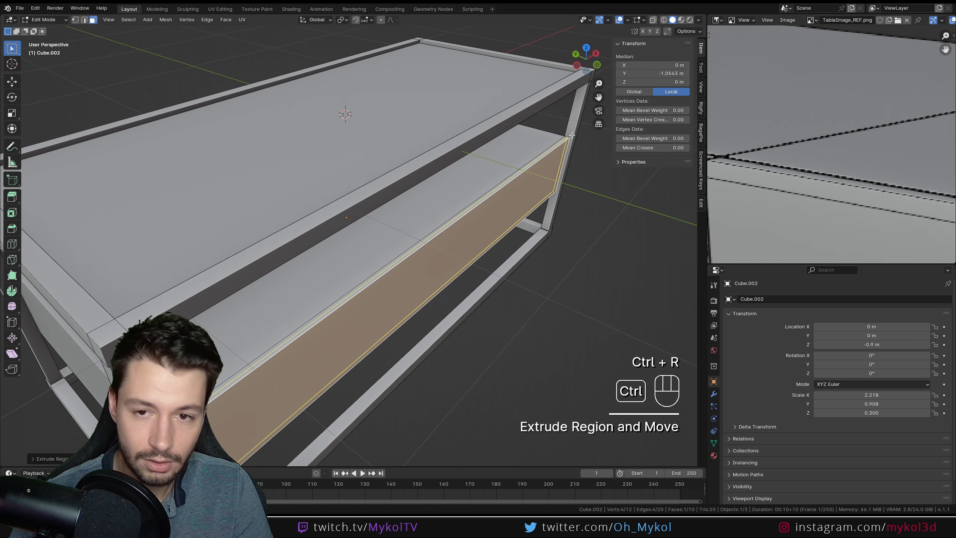
pyautogui.click(571, 135)
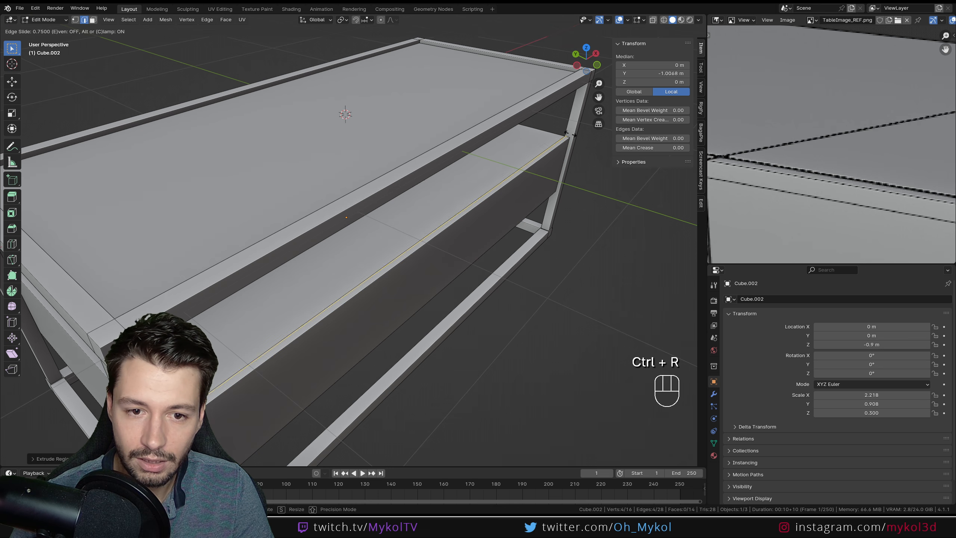
pyautogui.click(570, 135)
pyautogui.scroll(2, 408, 289)
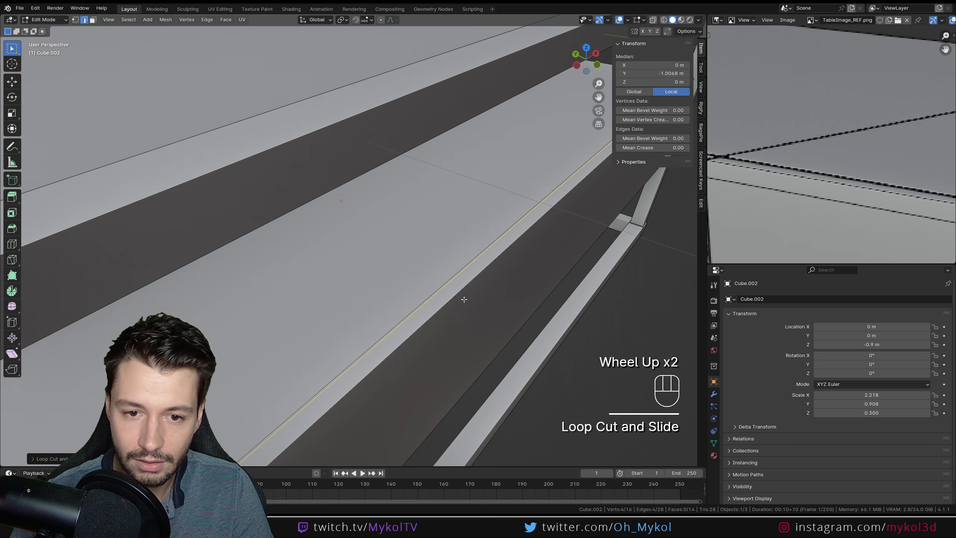
pyautogui.scroll(-2, 506, 254)
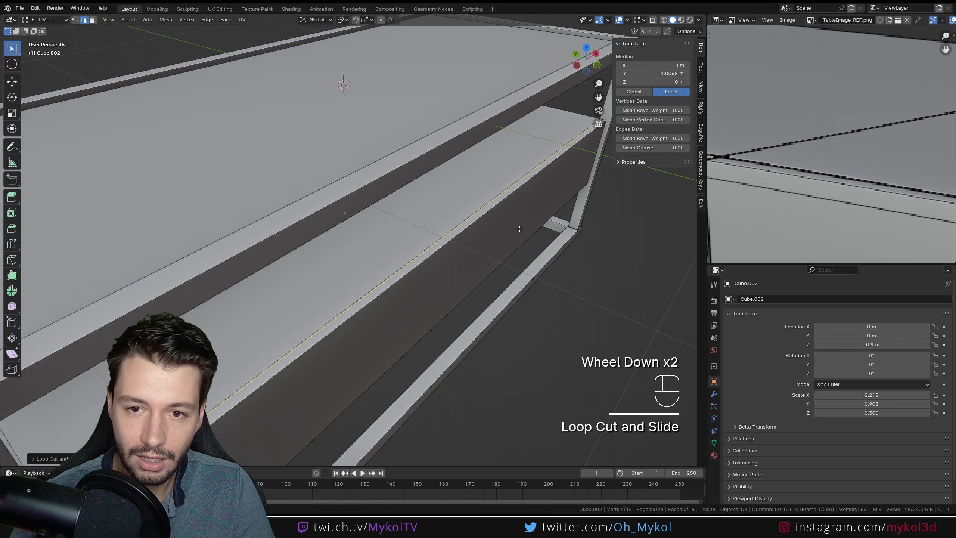
# Select the narrow face loop just behind the drawer front and extrude it inward along its normals by about 0.02 m
pyautogui.click(94, 23)
pyautogui.keyDown('shift'); pyautogui.moveTo(377, 226); pyautogui.dragTo(478, 273, button='middle'); pyautogui.keyUp('shift')
pyautogui.scroll(2, 452, 264)
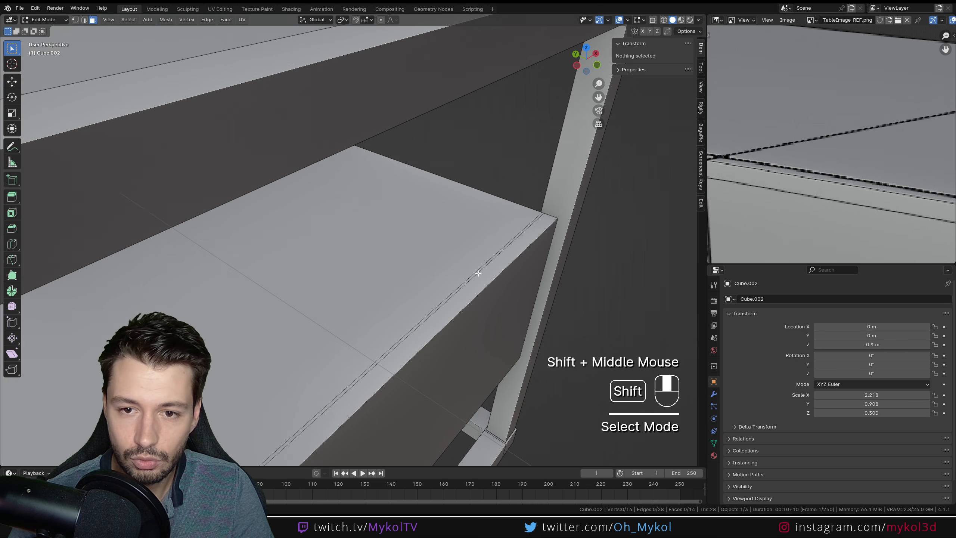
pyautogui.keyDown('alt'); pyautogui.click(541, 214); pyautogui.keyUp('alt')
pyautogui.keyDown('alt'); pyautogui.click(443, 283); pyautogui.keyUp('alt')
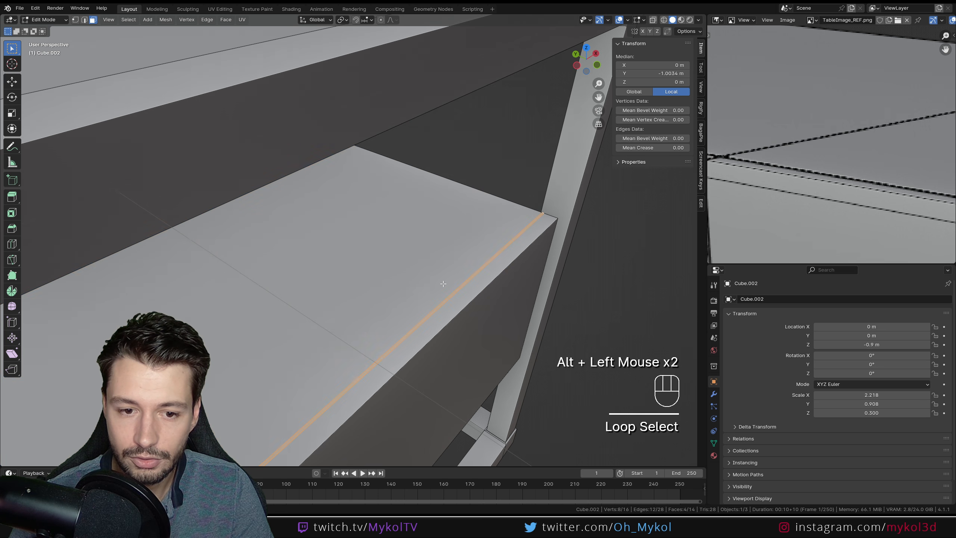
pyautogui.keyDown('shift'); pyautogui.moveTo(443, 283); pyautogui.dragTo(538, 184, button='middle'); pyautogui.keyUp('shift')
pyautogui.scroll(-2, 380, 269)
pyautogui.keyDown('shift'); pyautogui.moveTo(380, 269); pyautogui.dragTo(451, 244, button='middle'); pyautogui.keyUp('shift')
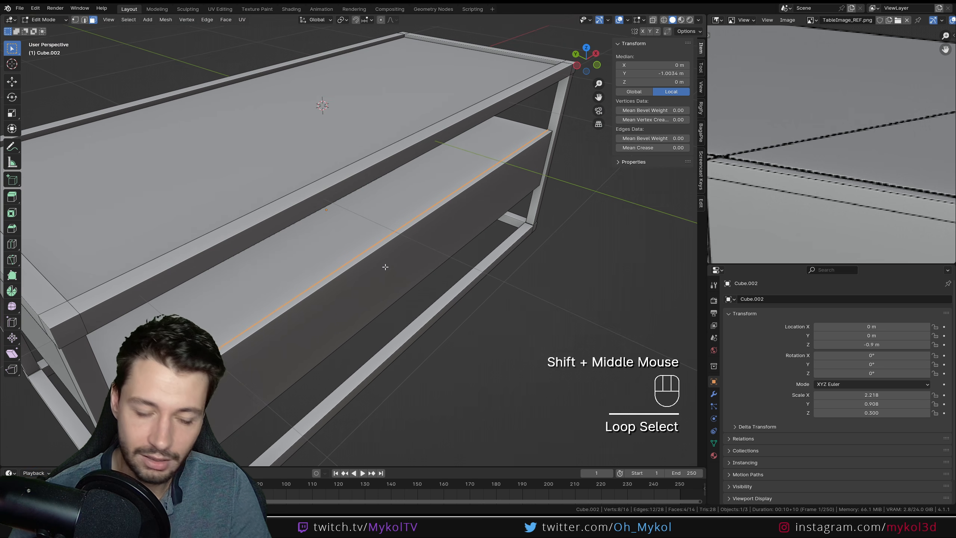
pyautogui.hotkey('alt', 'e')
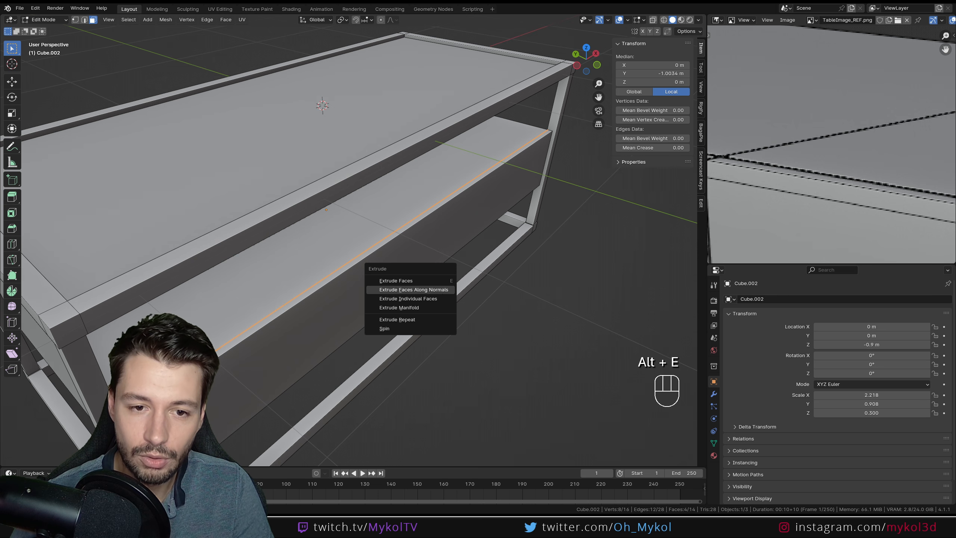
pyautogui.click(437, 288)
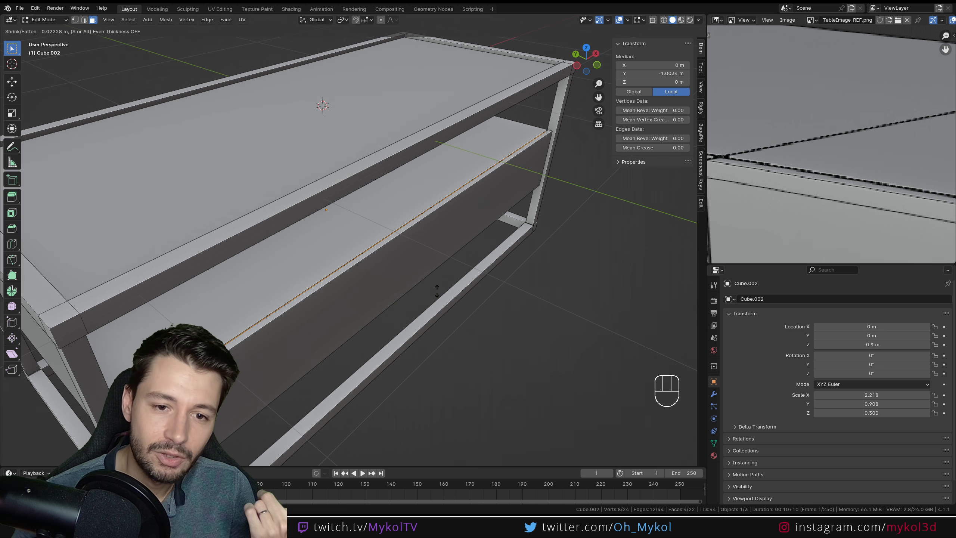
pyautogui.click(436, 293)
pyautogui.moveTo(436, 294); pyautogui.dragTo(405, 277, button='middle')
pyautogui.scroll(2, 406, 277)
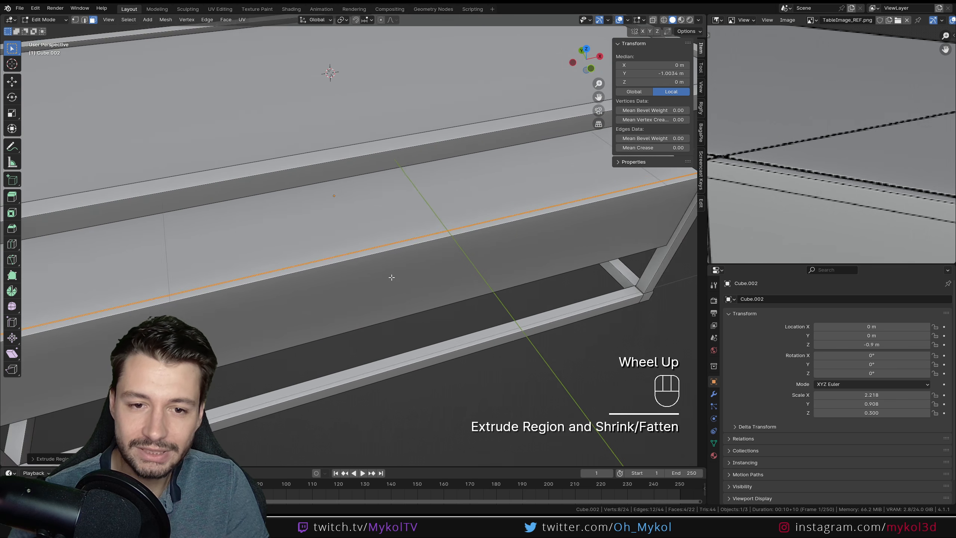
pyautogui.scroll(-1, 409, 270)
pyautogui.click(506, 268)
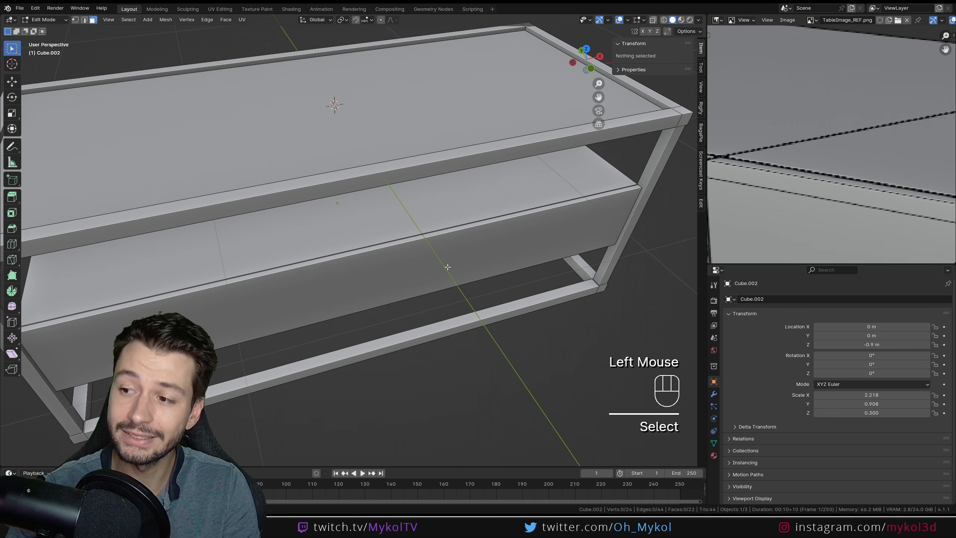
# Add two vertical loop cuts across the width of the drawer box
pyautogui.scroll(-2, 448, 267)
pyautogui.scroll(4, 446, 264)
pyautogui.moveTo(444, 260); pyautogui.dragTo(413, 264, button='middle')
pyautogui.scroll(-1, 451, 271)
pyautogui.keyDown('shift'); pyautogui.moveTo(415, 263); pyautogui.dragTo(446, 304, button='middle'); pyautogui.keyUp('shift')
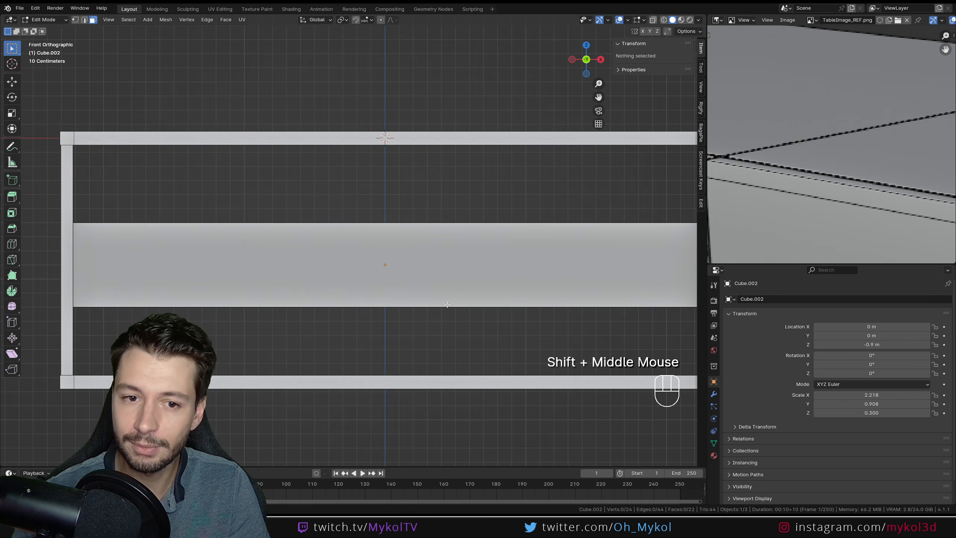
pyautogui.click(397, 227)
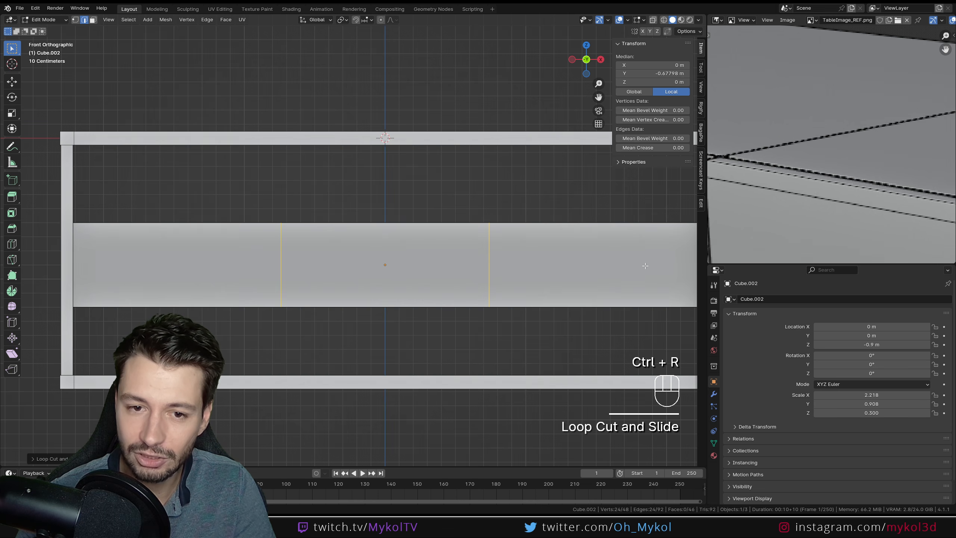
# Scale the two vertical loop cuts toward each other along X until they form a narrow strip at the box's centre
pyautogui.moveTo(436, 272); pyautogui.dragTo(450, 303, button='middle')
pyautogui.scroll(3, 450, 303)
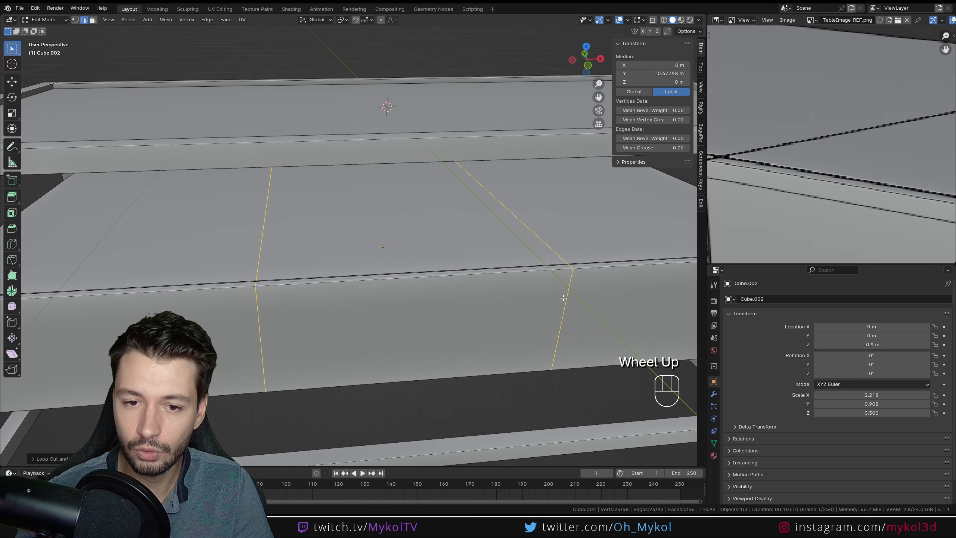
pyautogui.press('s')
pyautogui.press('x')
pyautogui.press('ctrl')
pyautogui.click(413, 288)
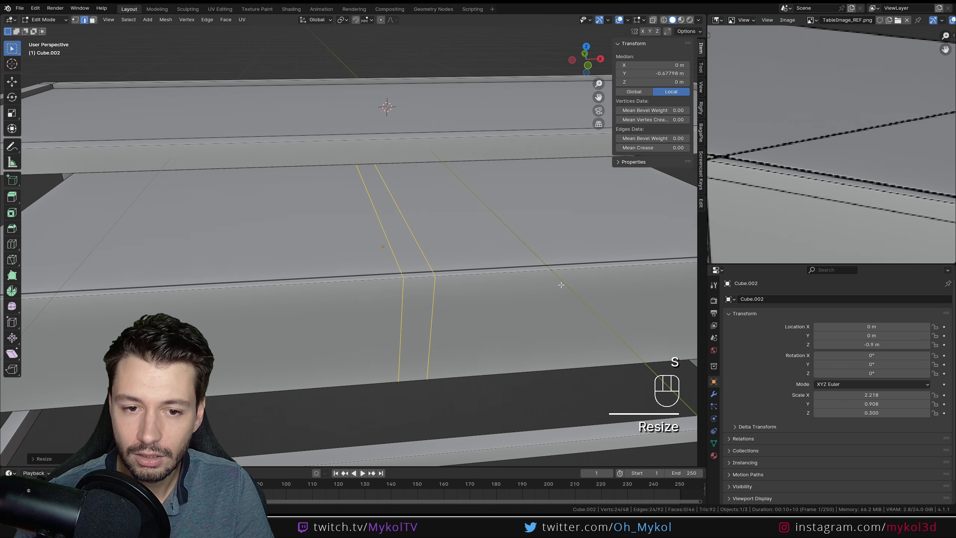
pyautogui.press('s')
pyautogui.press('x')
pyautogui.press('s')
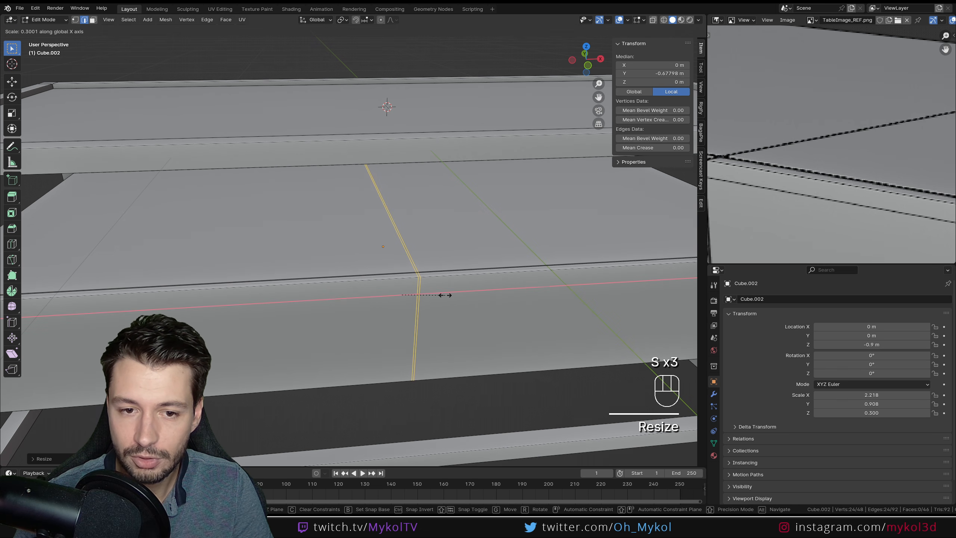
pyautogui.click(444, 295)
# Fine-tune the width of the narrow centre strip by scaling its two edge loops once more along X
pyautogui.scroll(3, 444, 295)
pyautogui.moveTo(445, 296)
pyautogui.keyDown('shift'); pyautogui.mouseDown(button='middle')
pyautogui.moveTo(397, 254)
pyautogui.moveTo(432, 288)
pyautogui.mouseUp(button='middle'); pyautogui.keyUp('shift')
pyautogui.scroll(2, 457, 321)
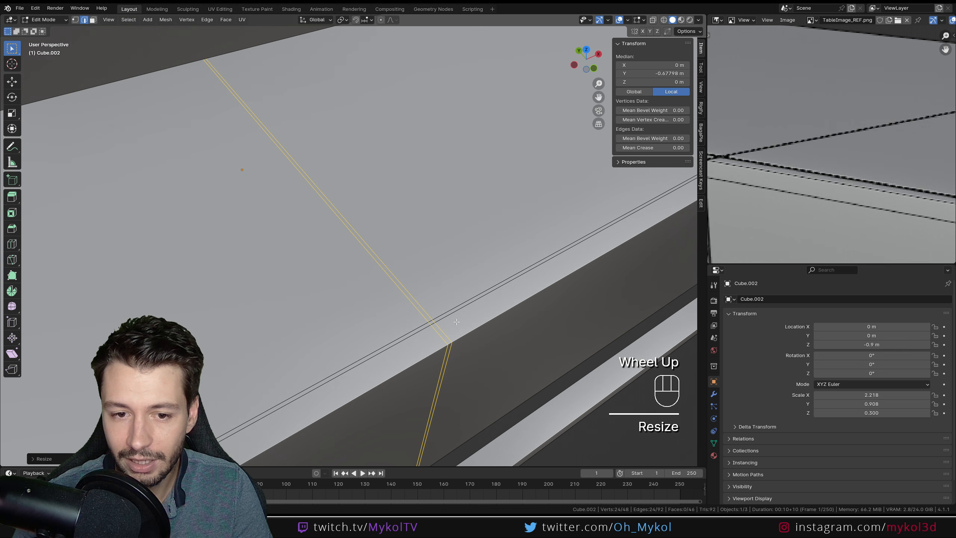
pyautogui.press('s')
pyautogui.press('x')
pyautogui.click(491, 337)
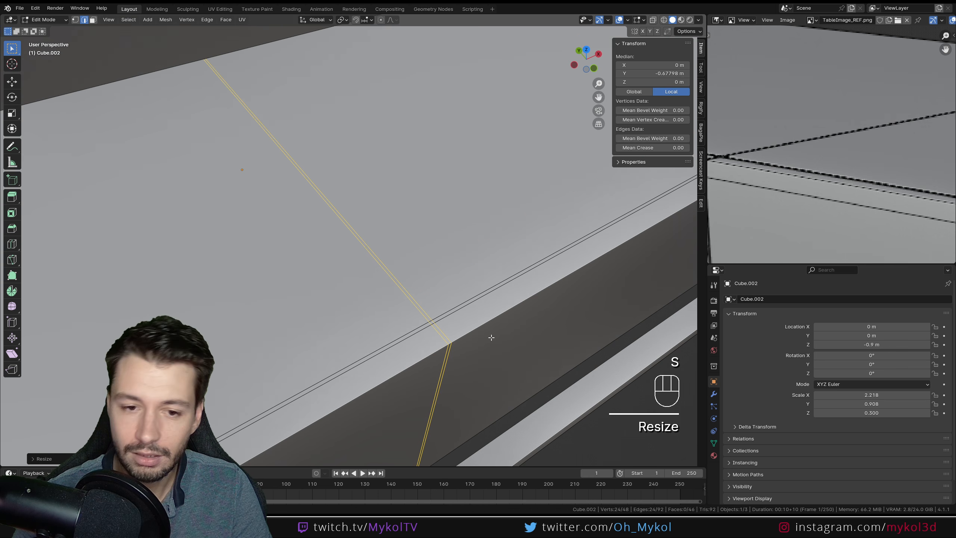
# Select the face loop in the groove behind the drawer front and extrude it inward along its normals by about 0.055 m
pyautogui.scroll(-2, 441, 363)
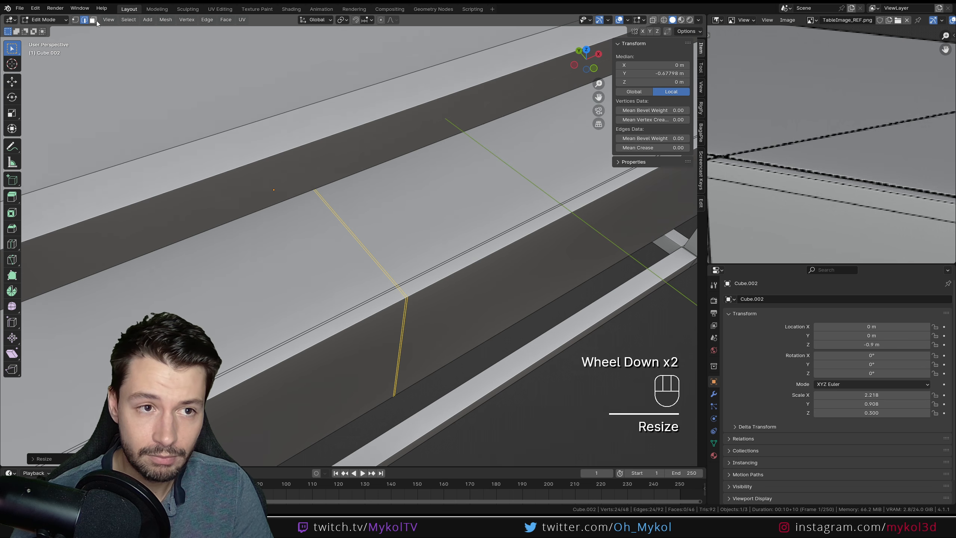
pyautogui.click(94, 20)
pyautogui.keyDown('alt'); pyautogui.click(404, 288); pyautogui.keyUp('alt')
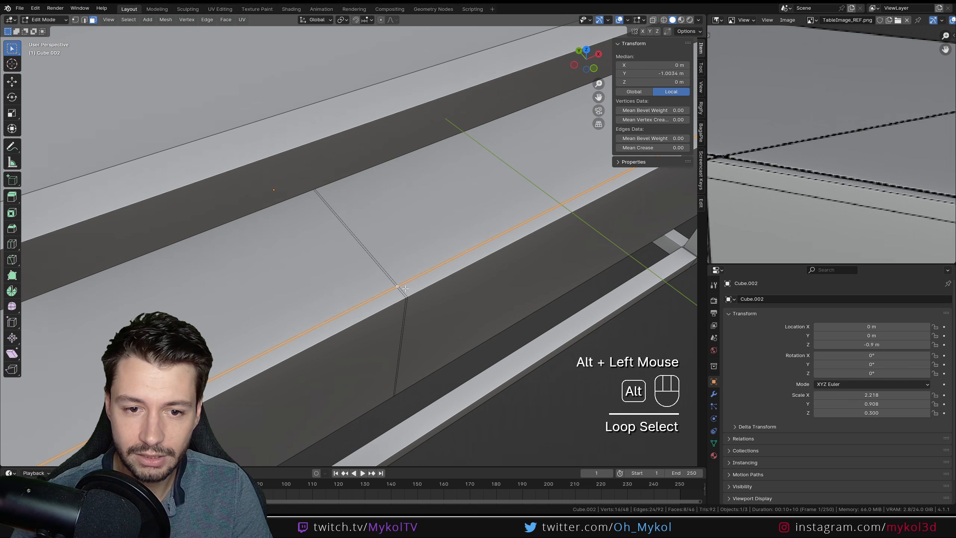
pyautogui.moveTo(458, 335); pyautogui.dragTo(474, 325, button='middle')
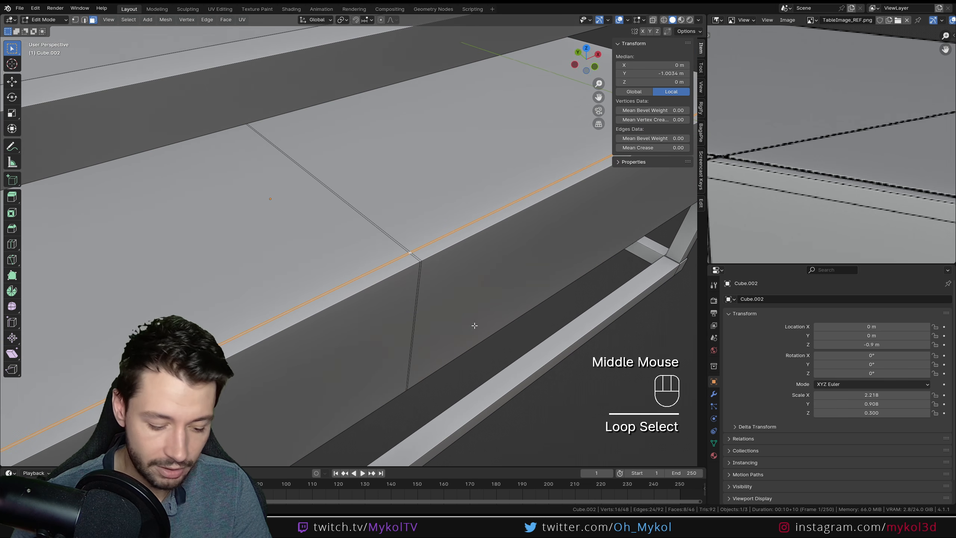
pyautogui.hotkey('alt', 'e')
pyautogui.click(495, 330)
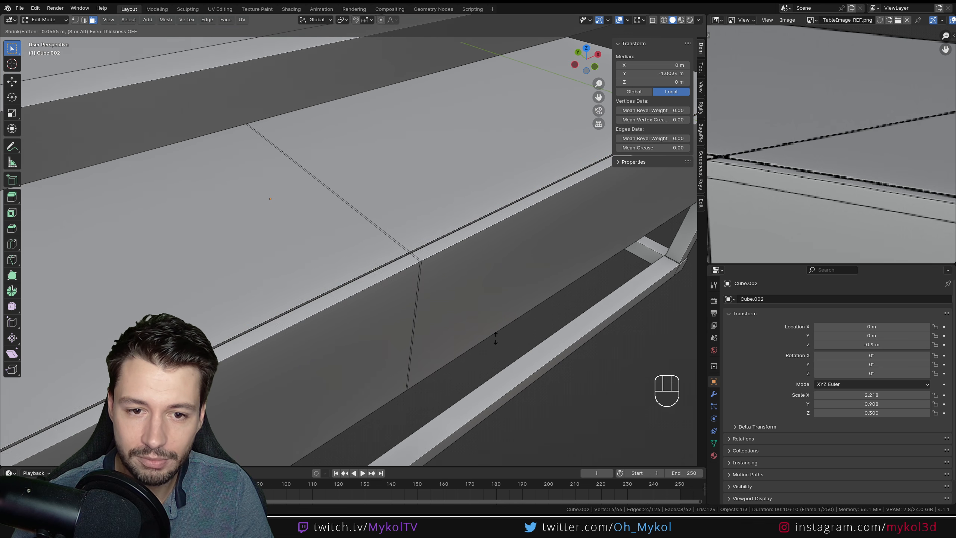
pyautogui.click(495, 334)
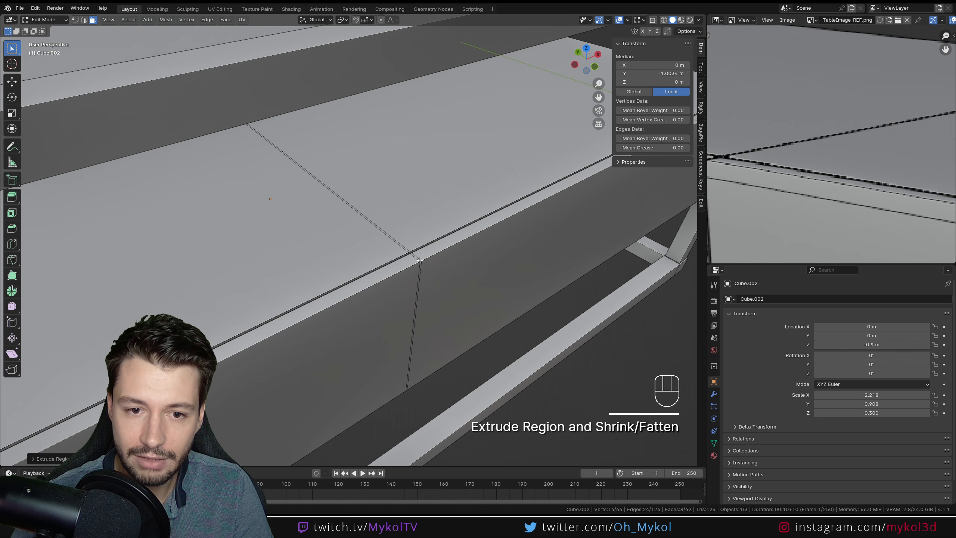
# Check how the centre seam is modelled in the Table_REF file and return to the 001_Table file
pyautogui.keyDown('alt'); pyautogui.click(421, 260); pyautogui.keyUp('alt')
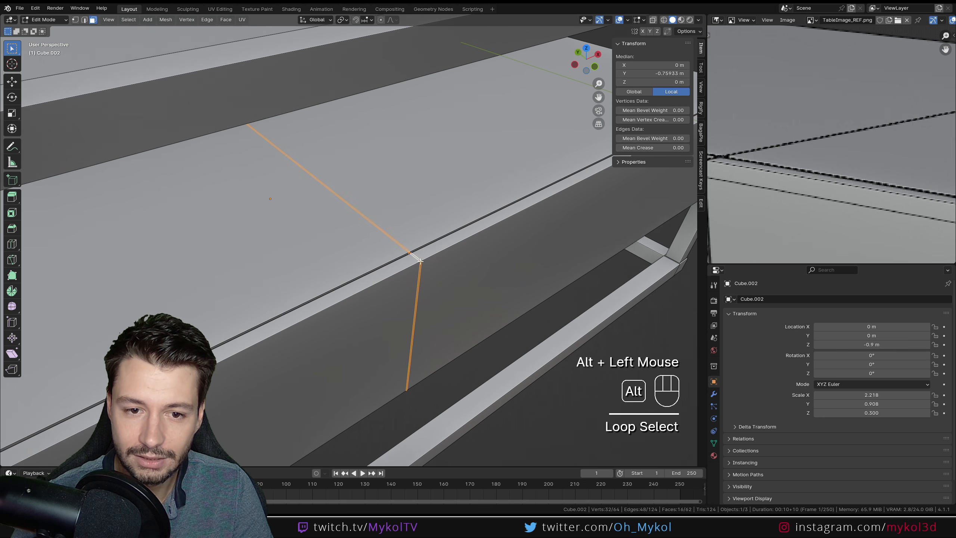
pyautogui.moveTo(425, 312); pyautogui.dragTo(394, 299, button='middle')
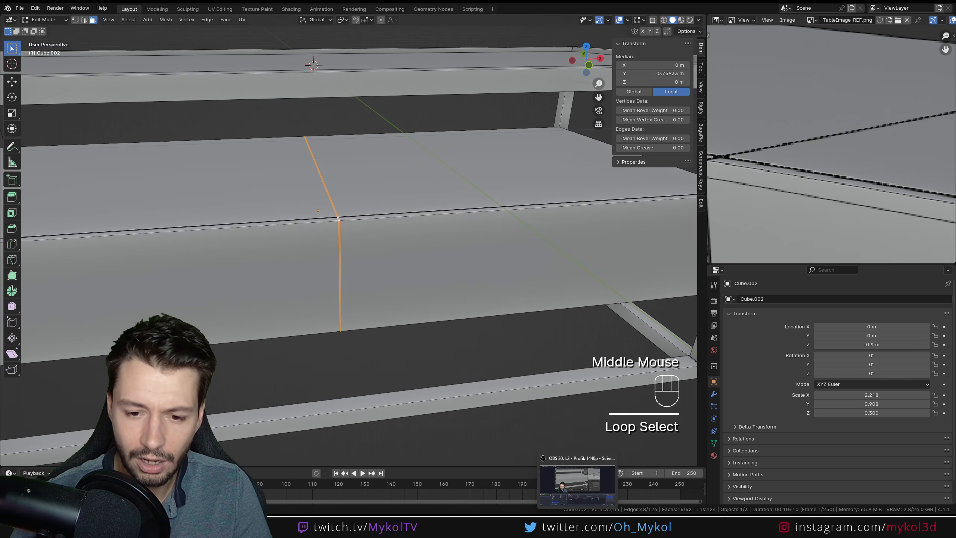
pyautogui.click(532, 486)
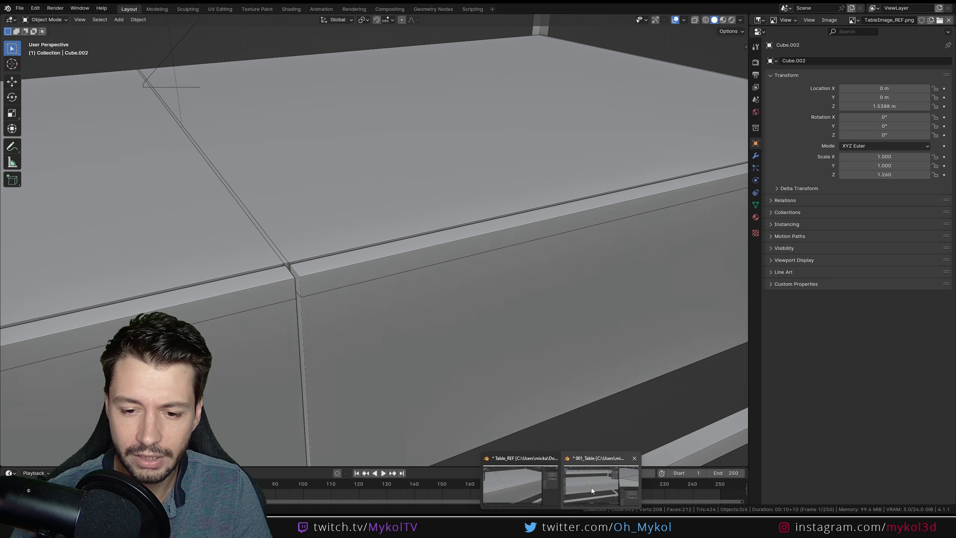
pyautogui.click(591, 487)
# Select only the three narrow centre-strip faces that wrap around the front panel
pyautogui.moveTo(451, 339); pyautogui.dragTo(446, 342, button='middle')
pyautogui.scroll(2, 432, 275)
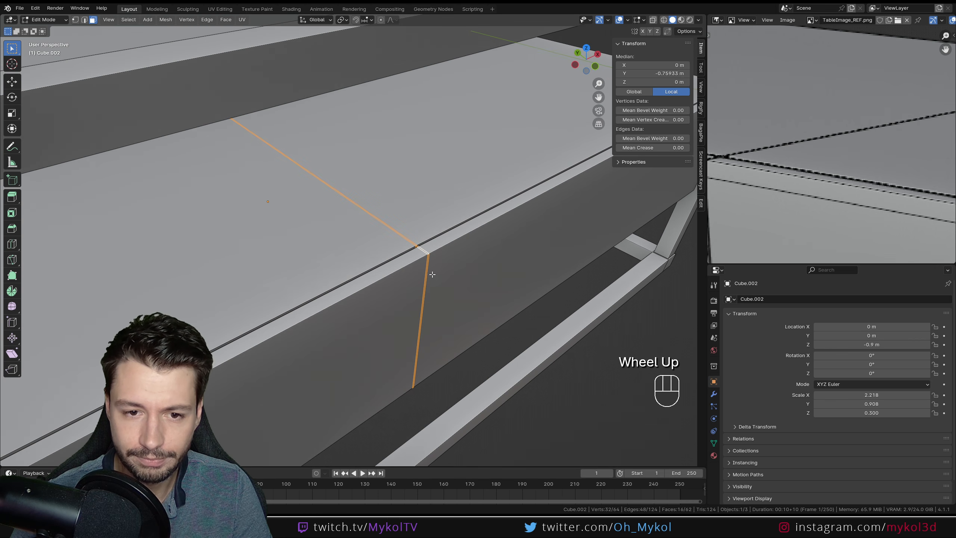
pyautogui.click(424, 251)
pyautogui.moveTo(426, 265); pyautogui.dragTo(500, 280, button='middle')
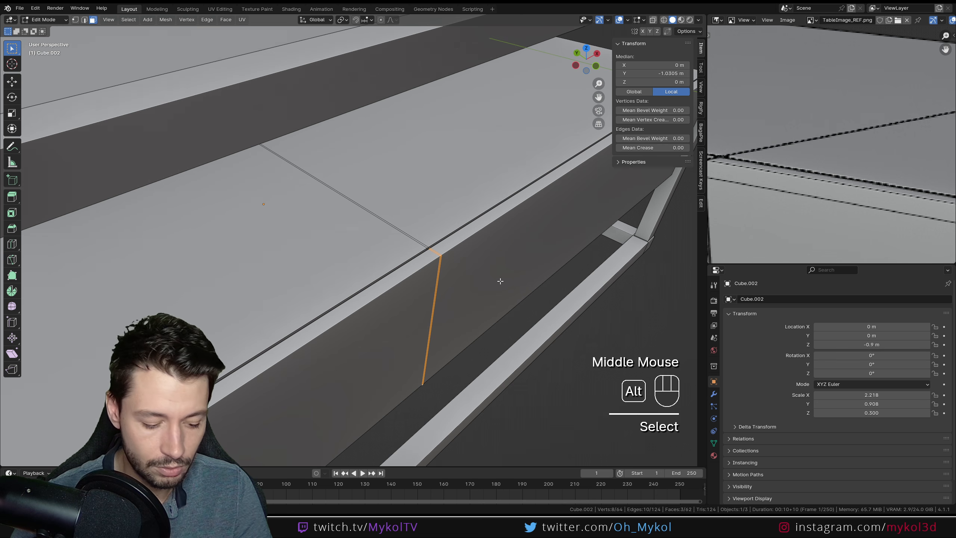
# Try to extrude the front panel's centre-strip faces inward along their normals, and undo the extrusion
pyautogui.hotkey('alt', 'e')
pyautogui.click(499, 280)
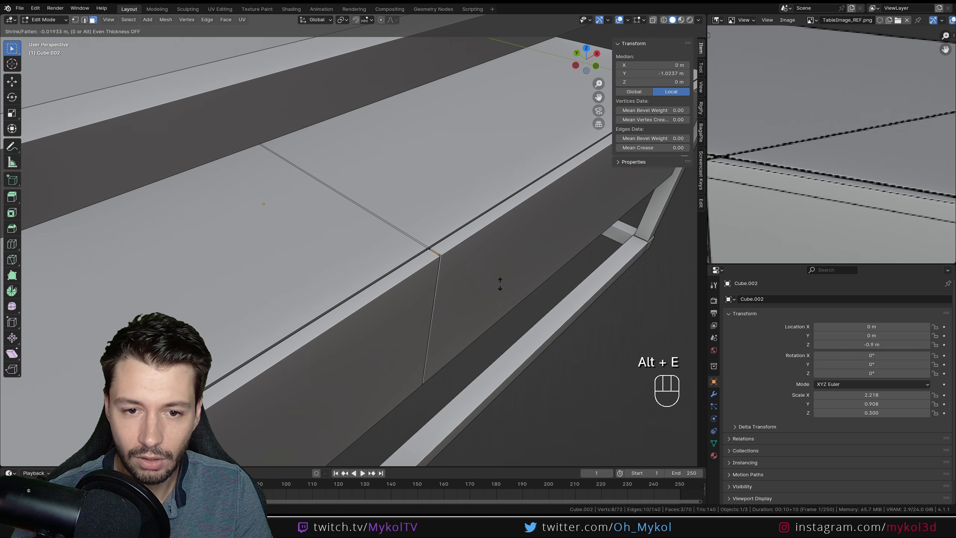
pyautogui.click(499, 283)
pyautogui.moveTo(464, 310); pyautogui.dragTo(437, 284, button='middle')
pyautogui.keyDown('shift'); pyautogui.scroll(2, 495, 205); pyautogui.keyUp('shift')
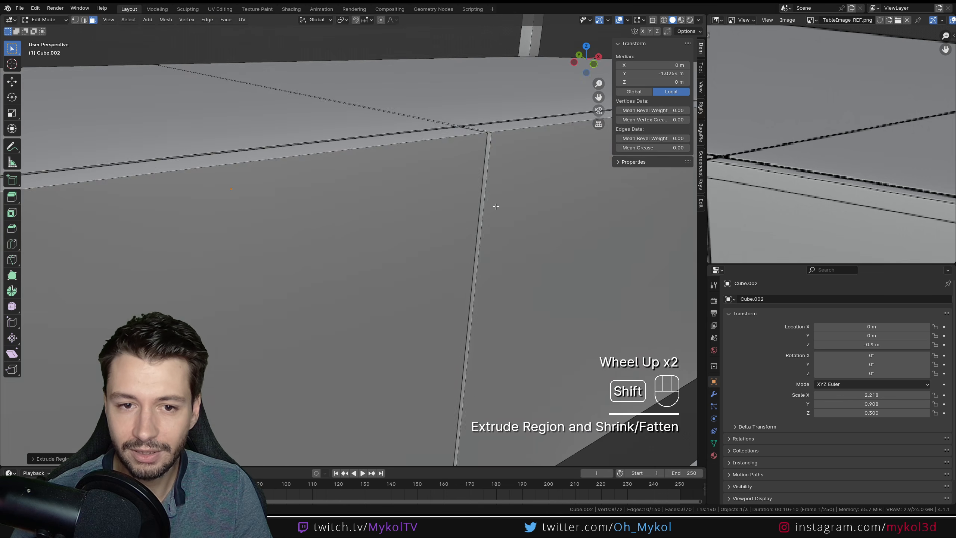
pyautogui.scroll(1, 424, 319)
pyautogui.moveTo(424, 319); pyautogui.dragTo(423, 375, button='middle')
pyautogui.scroll(2, 418, 334)
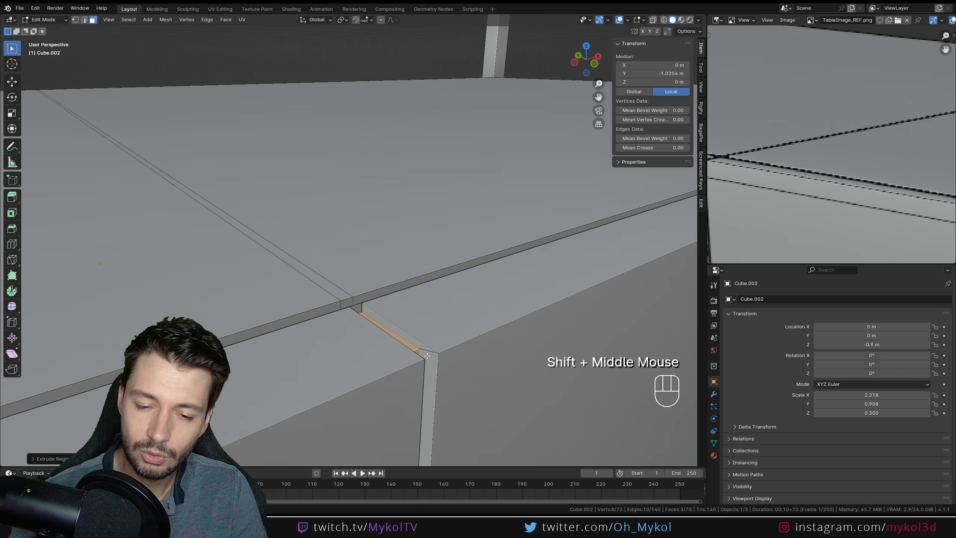
pyautogui.hotkey('ctrl', 'z')
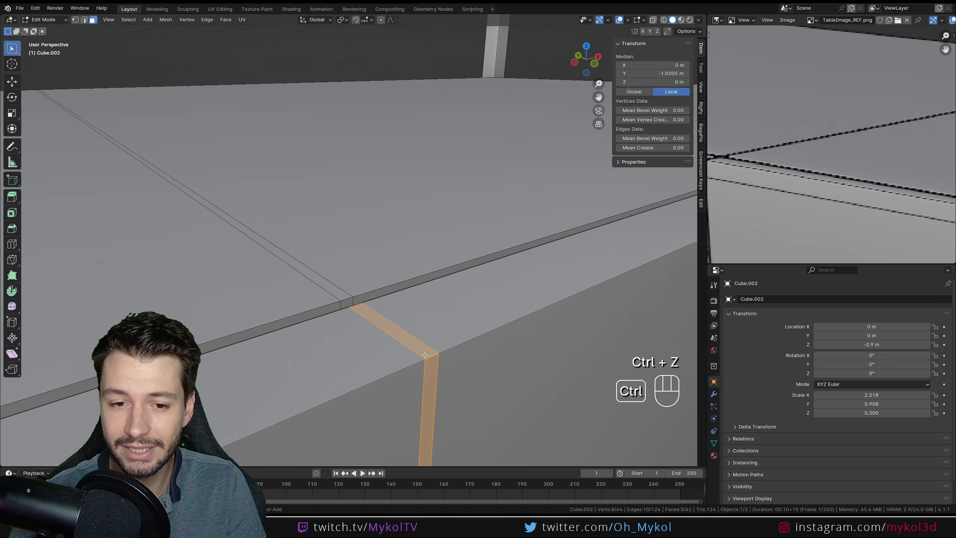
# Apply the drawer box's scale in Object Mode
pyautogui.press('Tab')
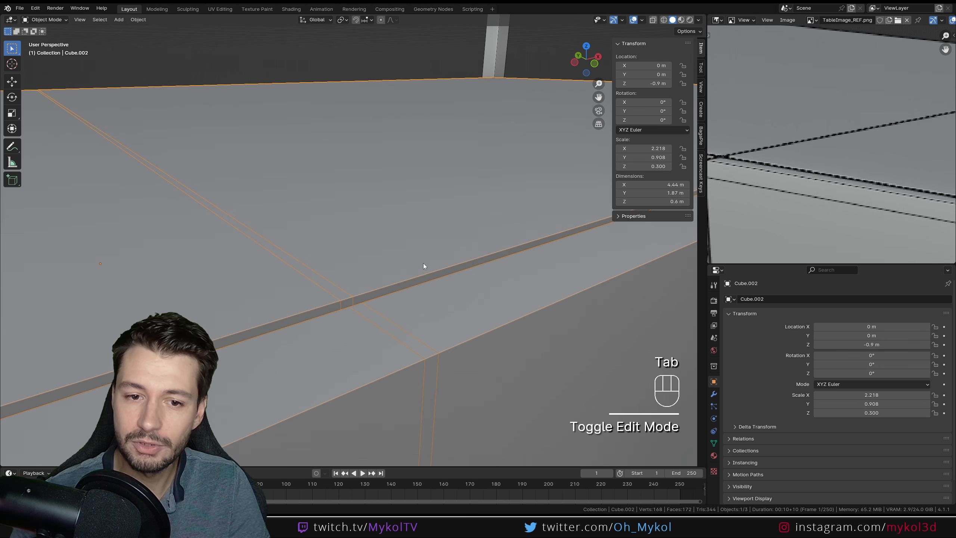
pyautogui.hotkey('ctrl', 'a')
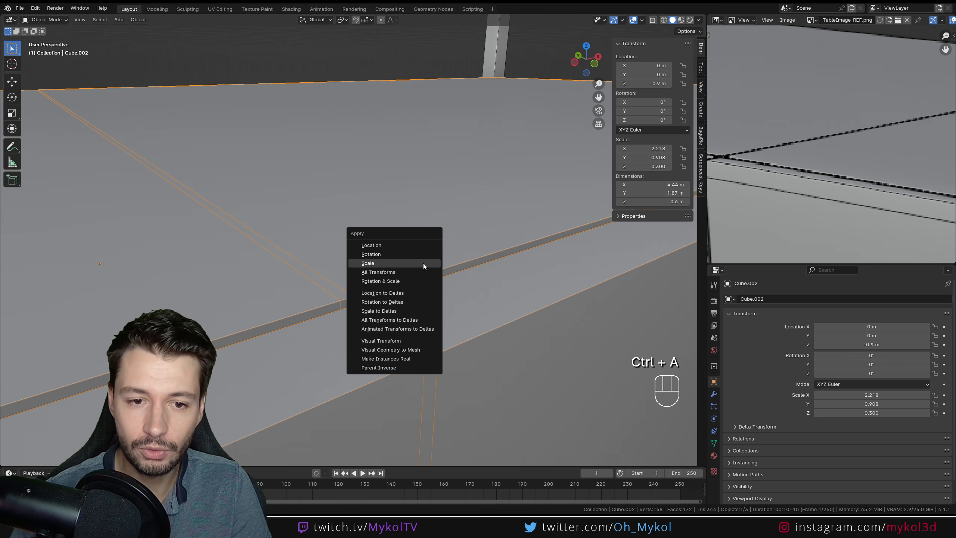
pyautogui.click(423, 263)
# Extrude the front panel's centre-strip faces inward along their normals to recess the vertical seam, and return to Object Mode
pyautogui.press('Tab')
pyautogui.hotkey('alt', 'e')
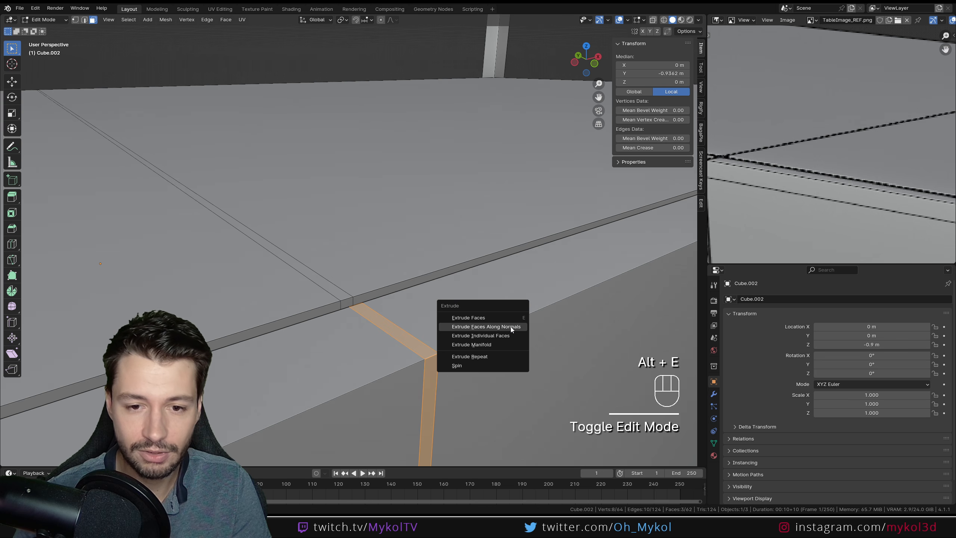
pyautogui.click(511, 327)
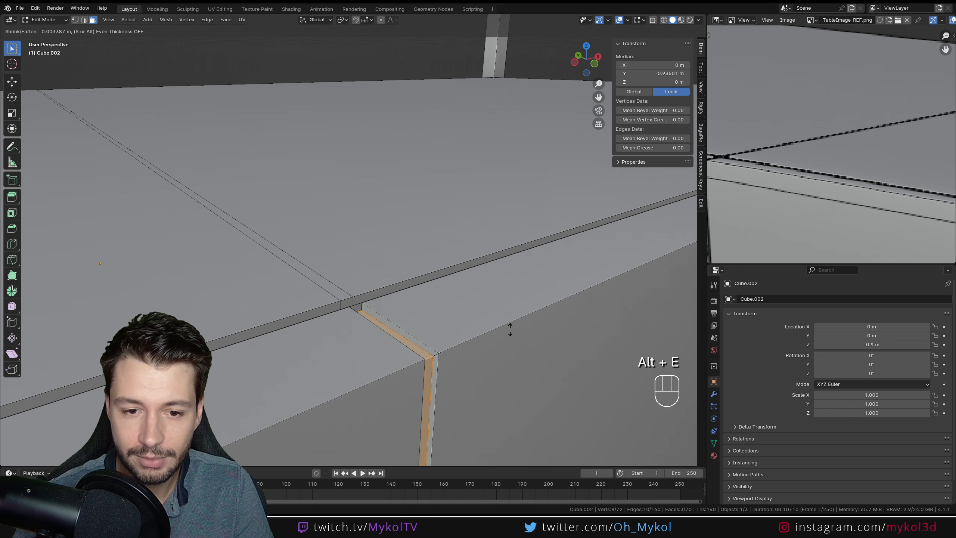
pyautogui.click(510, 331)
pyautogui.press('Tab')
# Deselect the drawer box and examine its recessed seams and the whole table from several angles
pyautogui.moveTo(510, 330); pyautogui.dragTo(405, 366, button='middle')
pyautogui.scroll(-2, 404, 366)
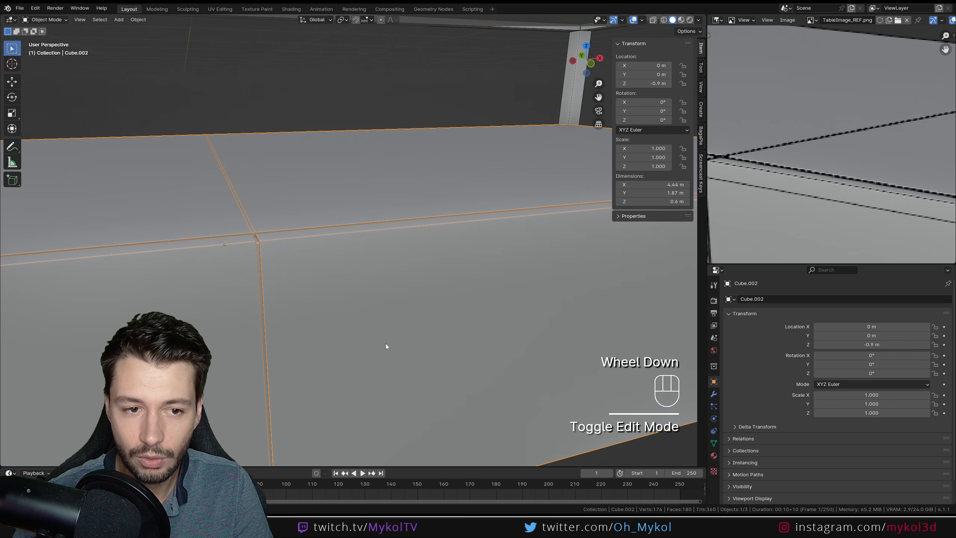
pyautogui.click(281, 114)
pyautogui.scroll(-3, 354, 222)
pyautogui.moveTo(354, 222); pyautogui.dragTo(272, 296, button='middle')
pyautogui.click(266, 344)
pyautogui.scroll(-3, 266, 344)
pyautogui.moveTo(265, 344); pyautogui.dragTo(358, 327, button='middle')
pyautogui.scroll(-2, 381, 298)
pyautogui.moveTo(381, 298)
pyautogui.mouseDown(button='middle')
pyautogui.moveTo(339, 297)
pyautogui.moveTo(426, 294)
pyautogui.moveTo(389, 285)
pyautogui.mouseUp(button='middle')
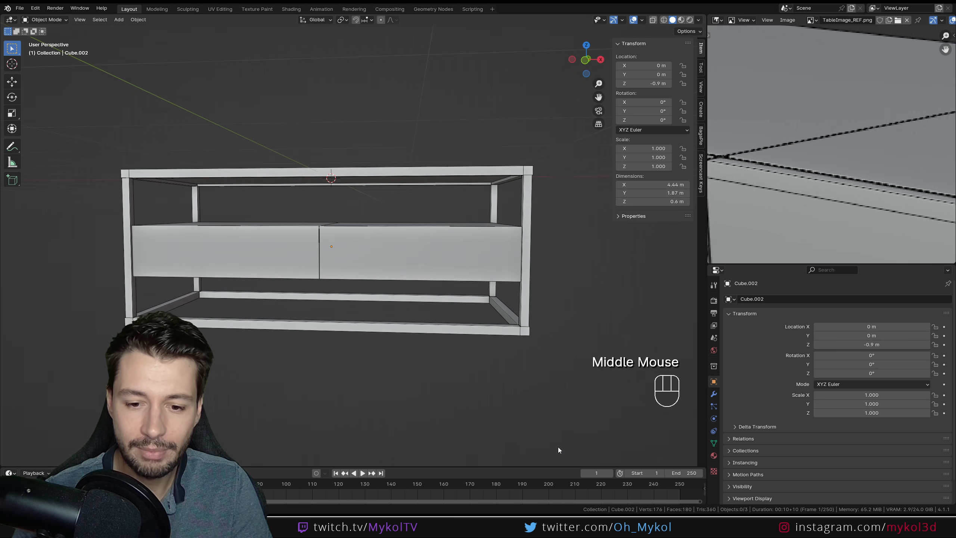
# Switch to the Table_REF file and examine the side and front of its drawer box
pyautogui.moveTo(561, 527)
pyautogui.click(509, 484)
pyautogui.moveTo(390, 333); pyautogui.dragTo(440, 319, button='middle')
pyautogui.scroll(-5, 413, 327)
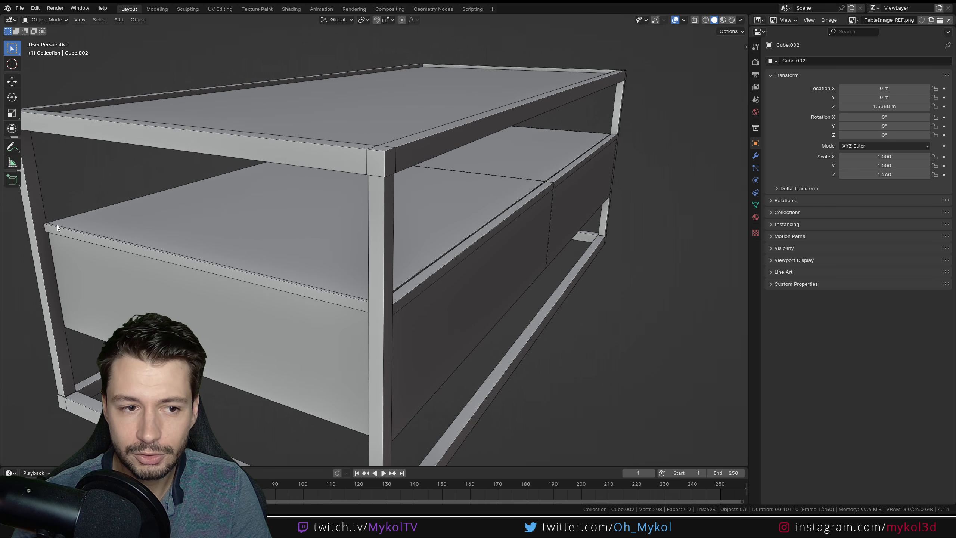
# Return to the working table file and add a horizontal loop cut around the drawer box close to its upper edge
pyautogui.moveTo(561, 531)
pyautogui.click(588, 499)
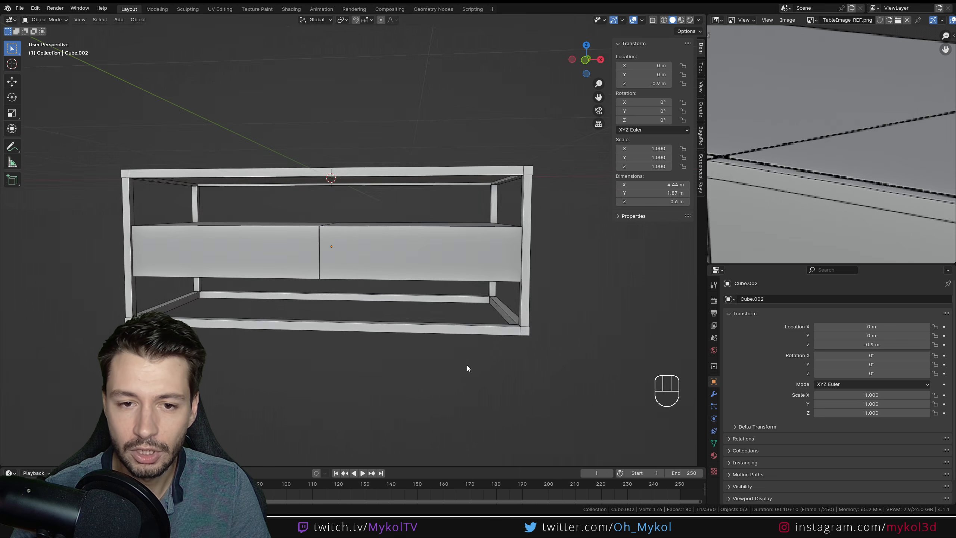
pyautogui.moveTo(467, 367); pyautogui.dragTo(427, 301, button='middle')
pyautogui.press('Tab')
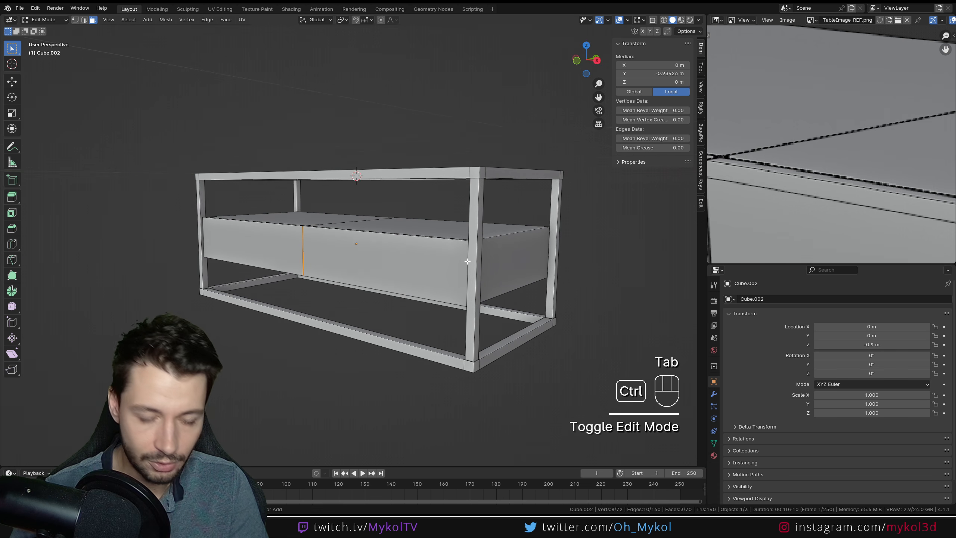
pyautogui.hotkey('ctrl', 'r')
pyautogui.click(475, 247)
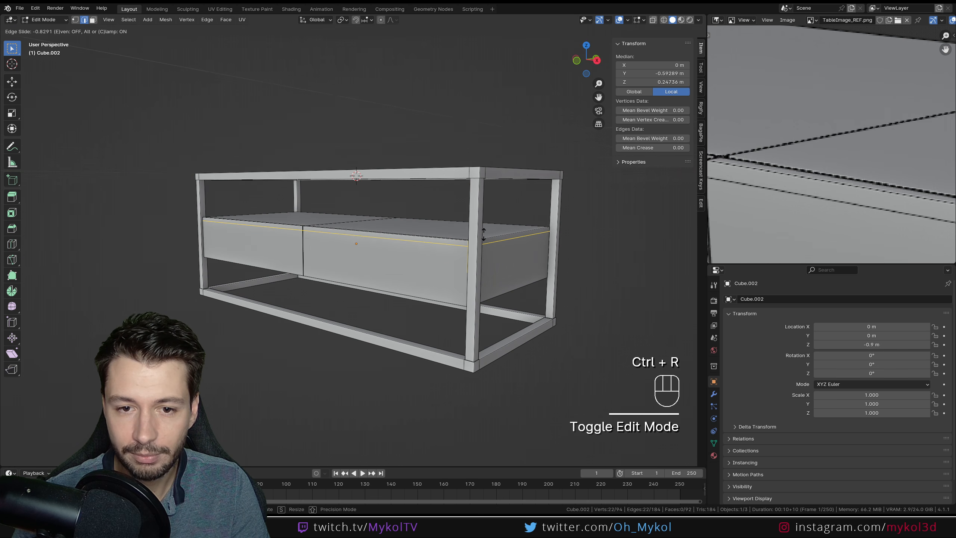
pyautogui.click(484, 234)
pyautogui.moveTo(483, 234); pyautogui.dragTo(350, 270, button='middle')
pyautogui.scroll(2, 377, 264)
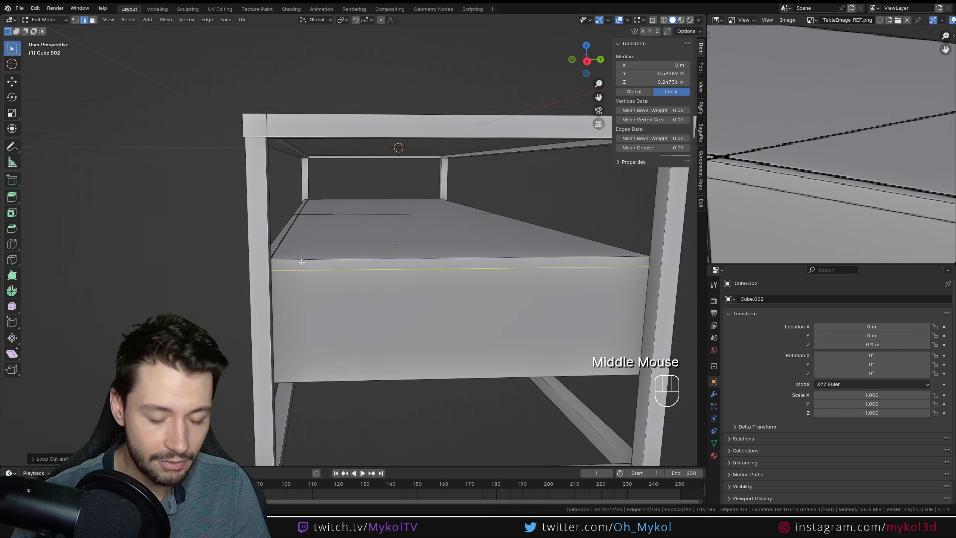
pyautogui.moveTo(282, 263); pyautogui.dragTo(434, 278, button='middle')
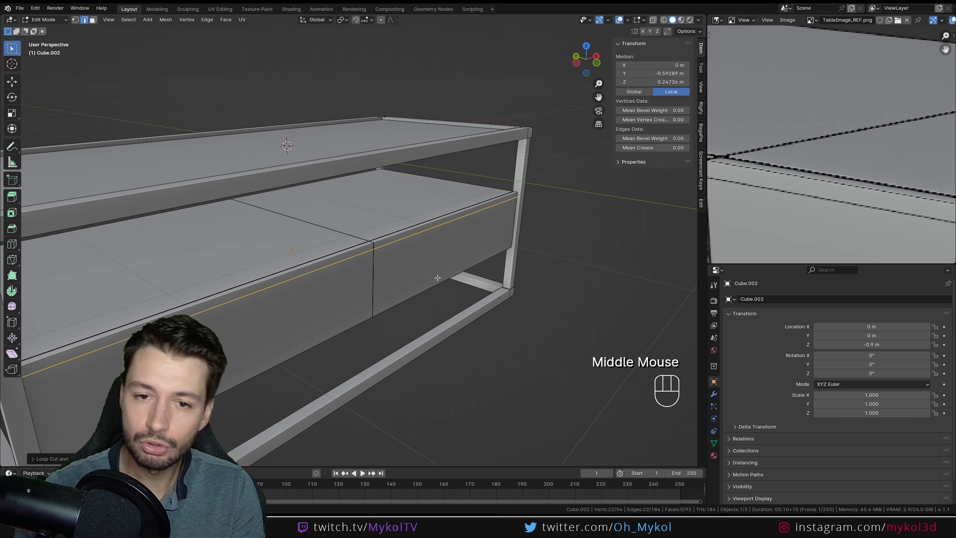
pyautogui.moveTo(515, 277); pyautogui.dragTo(435, 316, button='middle')
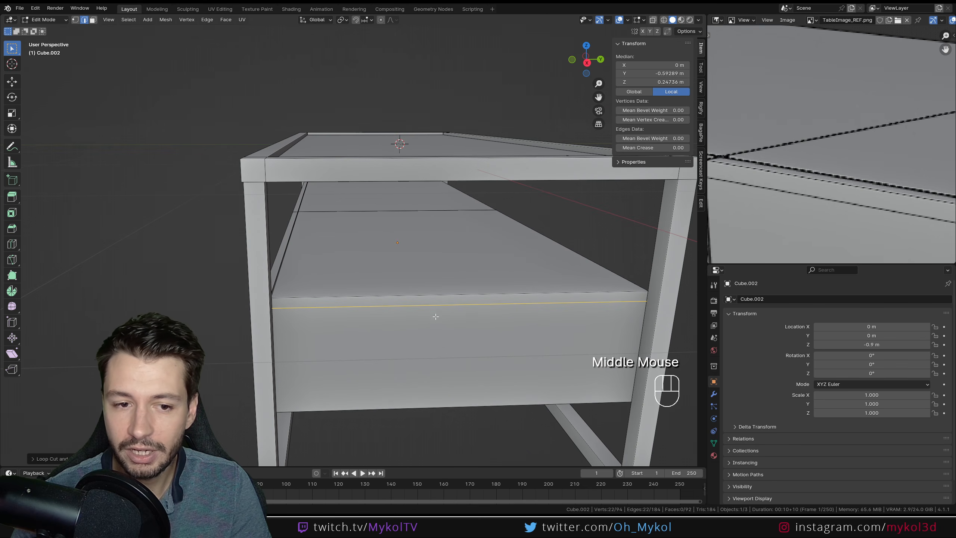
# Extrude the narrow faces above the cut on both short ends outward along their normals, to about 4.5 m overall length, and return to Object Mode
pyautogui.click(93, 19)
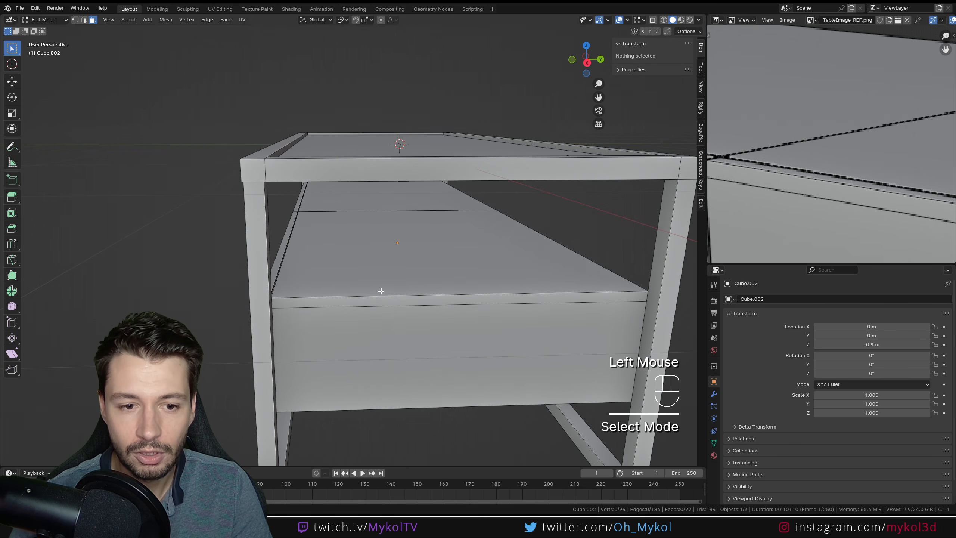
pyautogui.click(376, 299)
pyautogui.moveTo(376, 299); pyautogui.dragTo(313, 278, button='middle')
pyautogui.scroll(-2, 311, 278)
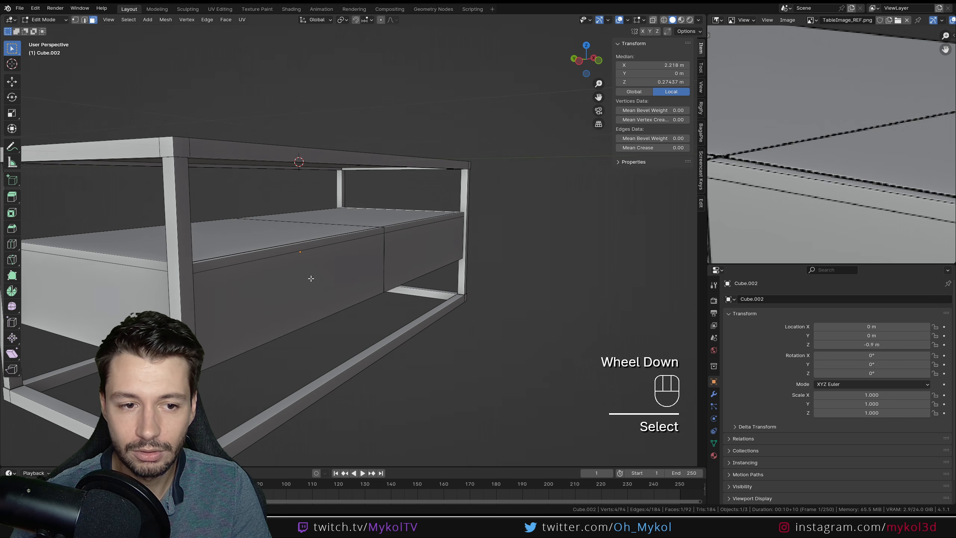
pyautogui.keyDown('shift'); pyautogui.click(142, 264); pyautogui.keyUp('shift')
pyautogui.moveTo(142, 264); pyautogui.dragTo(203, 275, button='middle')
pyautogui.keyDown('shift'); pyautogui.moveTo(204, 275); pyautogui.dragTo(401, 305, button='middle'); pyautogui.keyUp('shift')
pyautogui.scroll(2, 489, 294)
pyautogui.keyDown('shift'); pyautogui.moveTo(603, 268); pyautogui.dragTo(540, 300, button='middle'); pyautogui.keyUp('shift')
pyautogui.scroll(2, 540, 300)
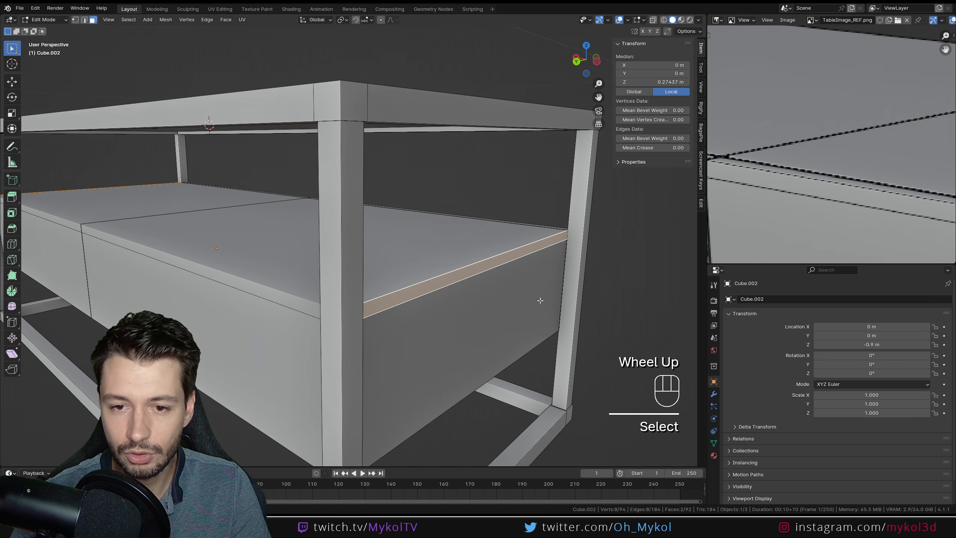
pyautogui.hotkey('alt', 'e')
pyautogui.click(540, 301)
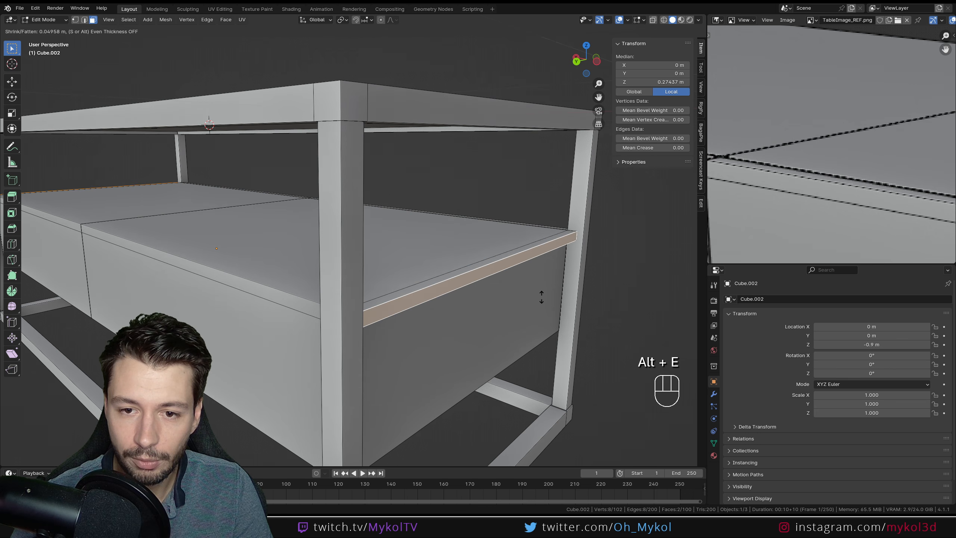
pyautogui.click(546, 297)
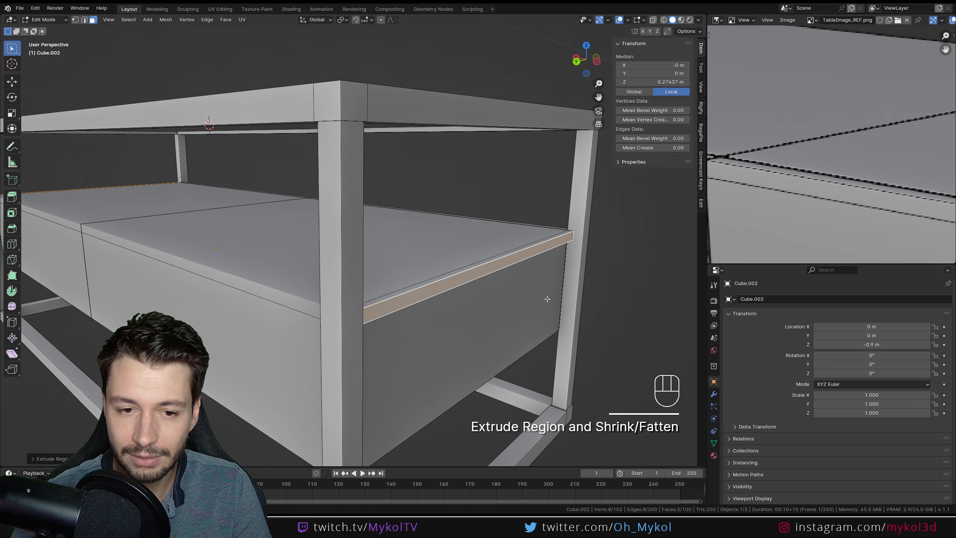
pyautogui.moveTo(547, 298); pyautogui.dragTo(602, 333, button='middle')
pyautogui.press('Tab')
# Examine how the drawer box's extended upper edge meets the frame legs at the corners and along the front
pyautogui.scroll(2, 496, 325)
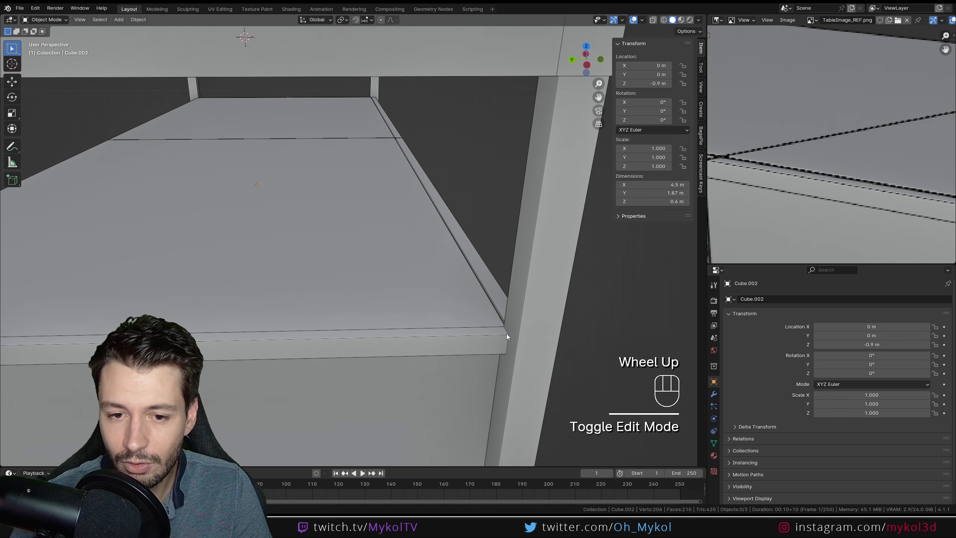
pyautogui.moveTo(506, 333); pyautogui.dragTo(400, 333, button='middle')
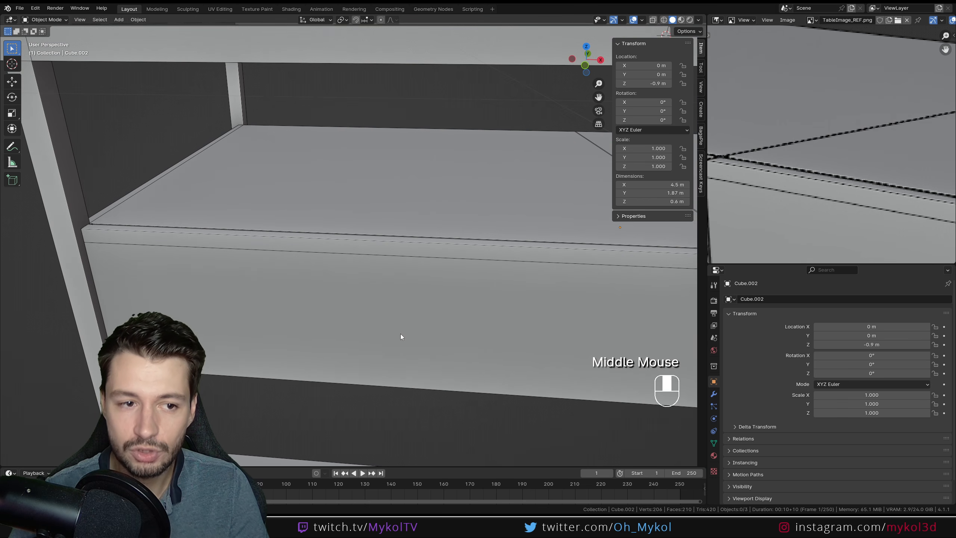
pyautogui.scroll(-2, 406, 313)
pyautogui.keyDown('shift'); pyautogui.scroll(2, 369, 298); pyautogui.keyUp('shift')
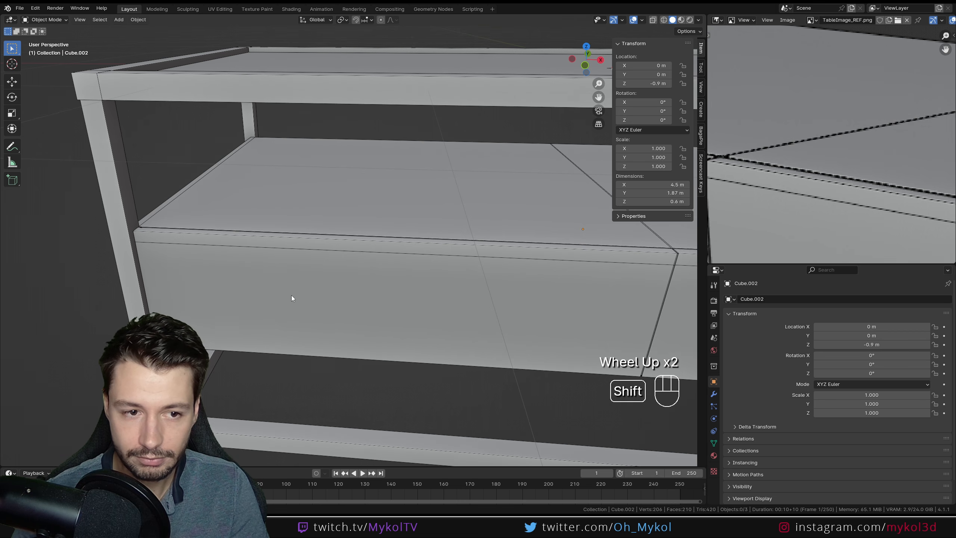
pyautogui.scroll(-1, 410, 297)
pyautogui.keyDown('shift'); pyautogui.moveTo(411, 299); pyautogui.dragTo(401, 339, button='middle'); pyautogui.keyUp('shift')
pyautogui.scroll(-2, 409, 376)
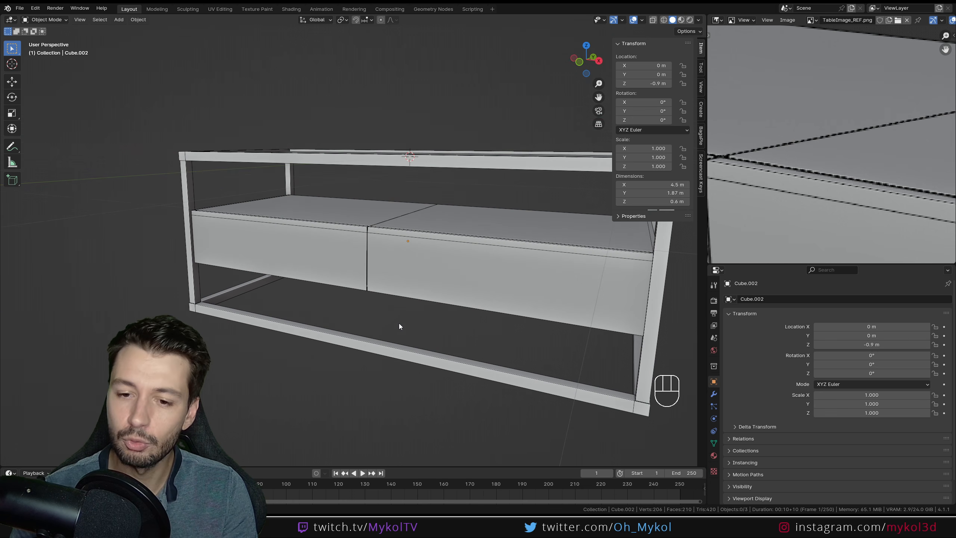
# Select the drawer box and scale it down slightly along X to fit its upper edge between the frame legs
pyautogui.click(242, 250)
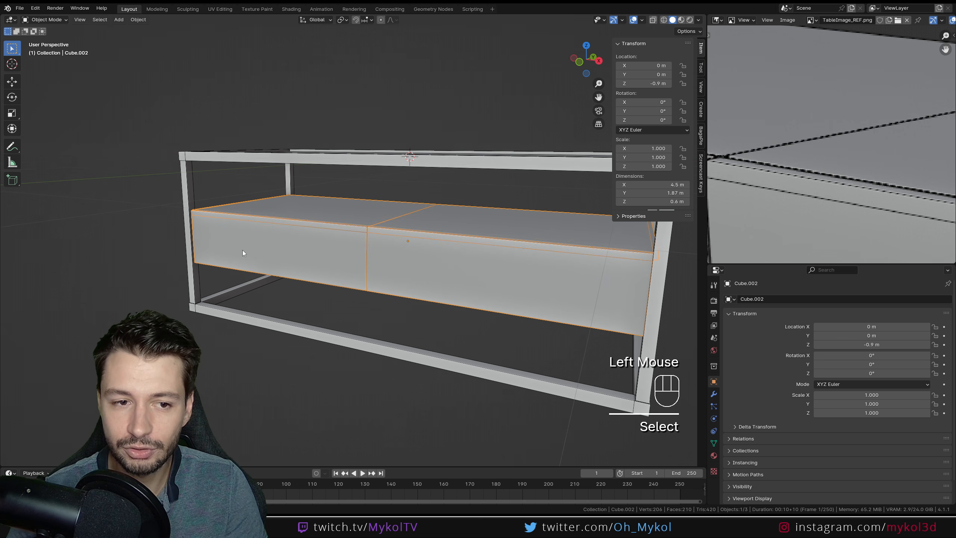
pyautogui.keyDown('shift'); pyautogui.moveTo(242, 250); pyautogui.dragTo(381, 311, button='middle'); pyautogui.keyUp('shift')
pyautogui.scroll(5, 381, 311)
pyautogui.click(306, 285)
pyautogui.click(241, 231)
pyautogui.click(240, 231)
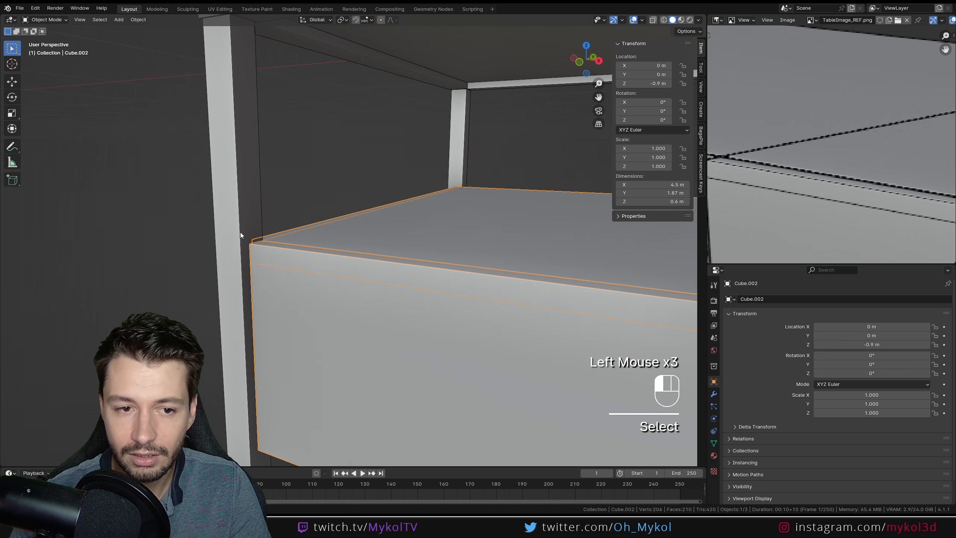
pyautogui.click(241, 231)
pyautogui.click(241, 231)
pyautogui.click(230, 232)
pyautogui.moveTo(229, 231); pyautogui.dragTo(186, 283, button='middle')
pyautogui.scroll(-2, 157, 291)
pyautogui.press('s')
pyautogui.press('x')
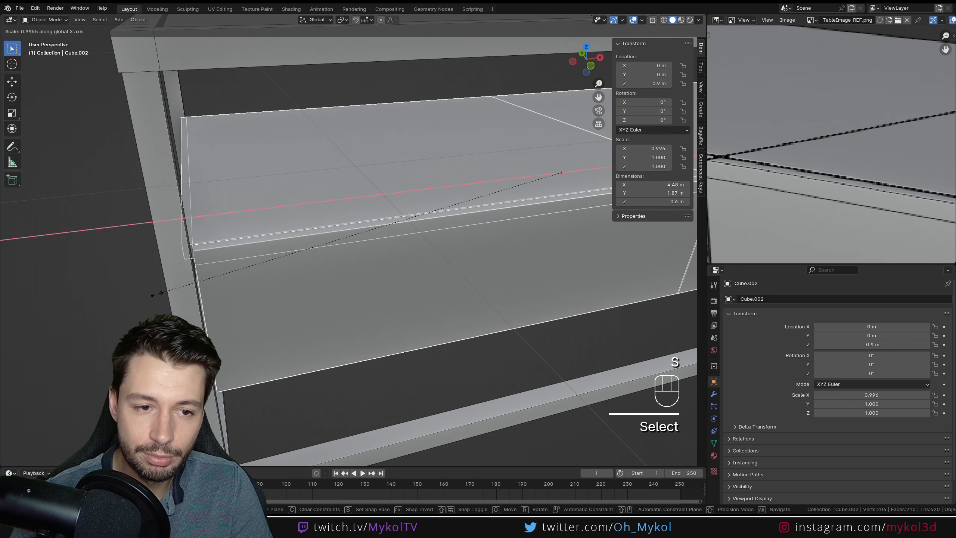
pyautogui.click(154, 295)
# Fine-tune the drawer box's X scale to about 0.999 against the frame leg and deselect it
pyautogui.scroll(1, 155, 295)
pyautogui.keyDown('shift'); pyautogui.moveTo(223, 282); pyautogui.dragTo(279, 269, button='middle'); pyautogui.keyUp('shift')
pyautogui.scroll(2, 226, 278)
pyautogui.keyDown('shift'); pyautogui.moveTo(156, 289); pyautogui.dragTo(212, 278, button='middle'); pyautogui.keyUp('shift')
pyautogui.press('s')
pyautogui.press('x')
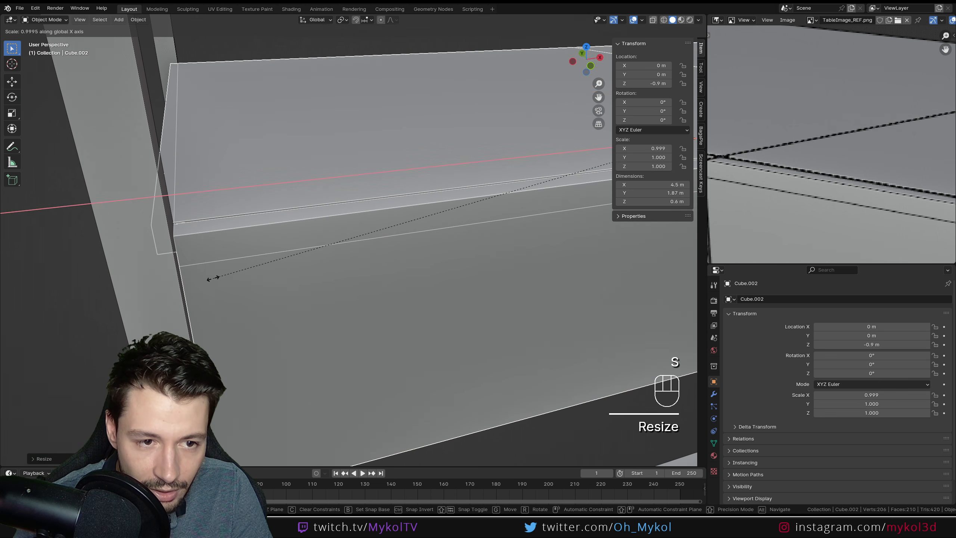
pyautogui.click(212, 278)
pyautogui.scroll(-1, 222, 262)
pyautogui.scroll(-1, 365, 390)
pyautogui.click(386, 385)
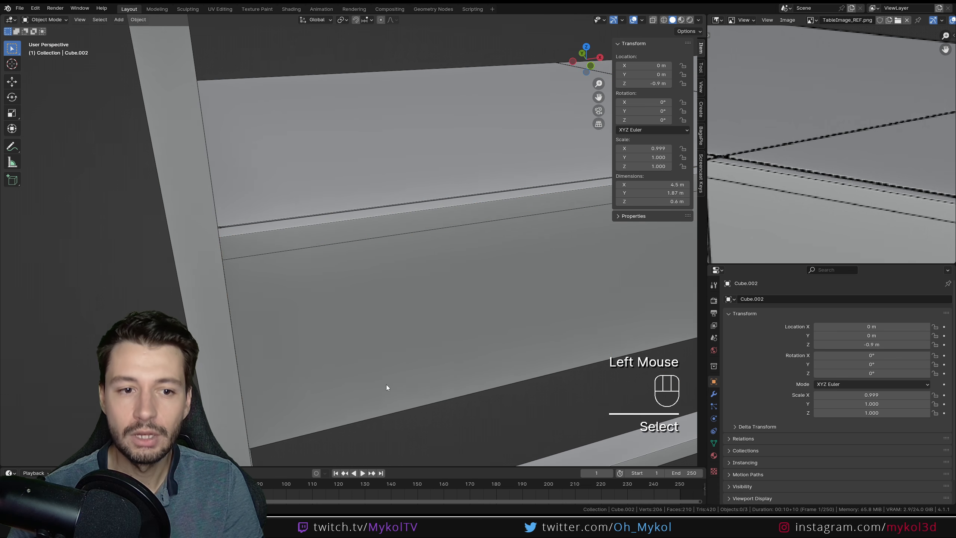
# Examine the drawer box's fit inside the frame from the front, the underside and the end, including the whole table
pyautogui.moveTo(386, 384); pyautogui.dragTo(356, 317, button='middle')
pyautogui.scroll(-2, 351, 355)
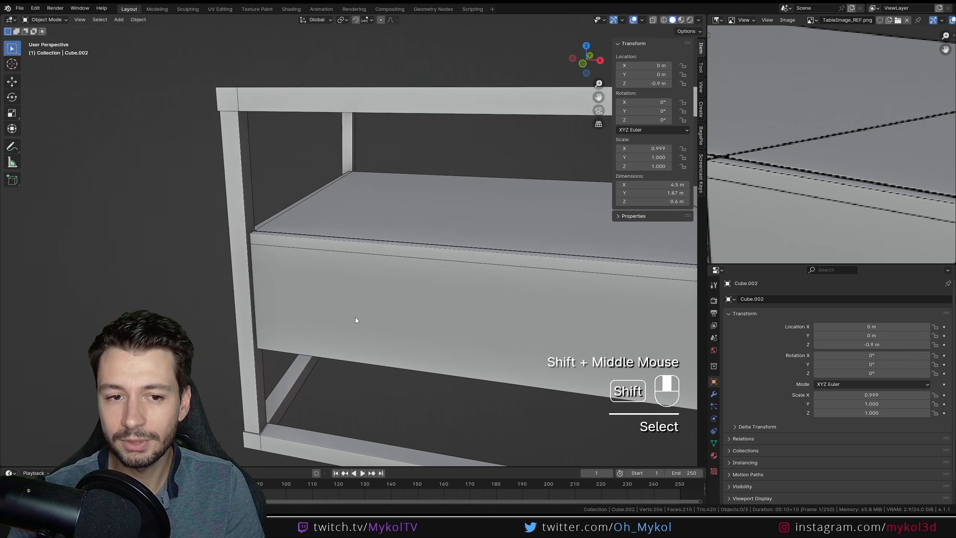
pyautogui.scroll(-2, 365, 314)
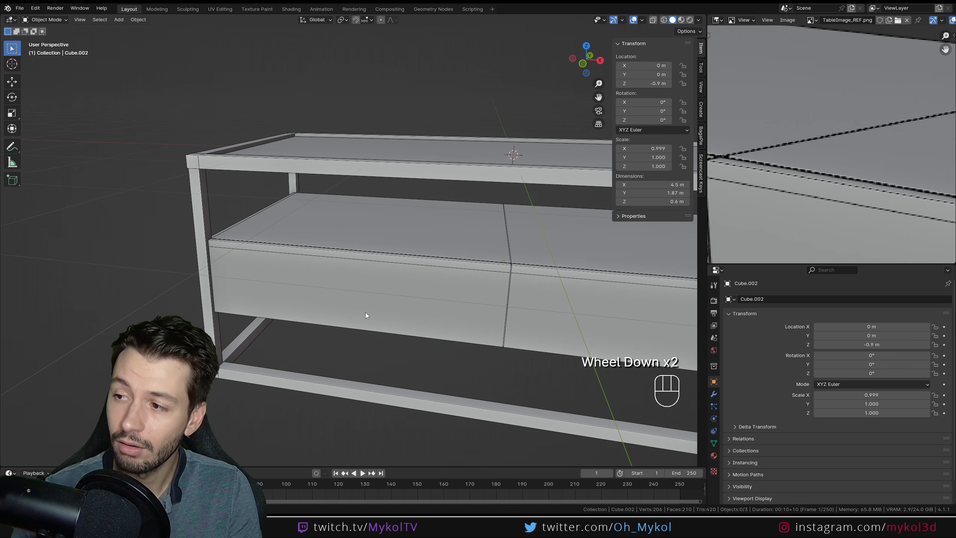
pyautogui.scroll(2, 235, 298)
pyautogui.keyDown('shift'); pyautogui.scroll(1, 203, 332); pyautogui.keyUp('shift')
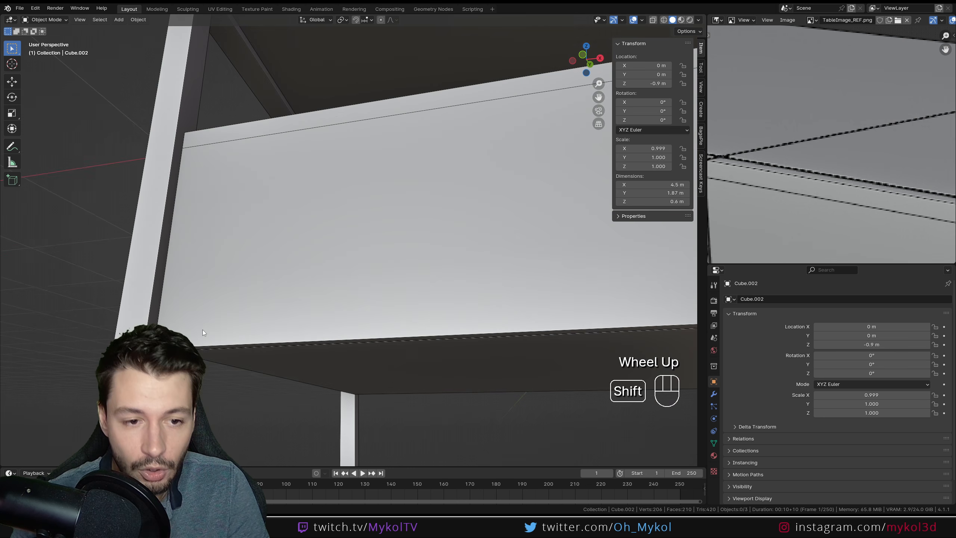
pyautogui.scroll(1, 203, 328)
pyautogui.moveTo(214, 268); pyautogui.dragTo(309, 191, button='middle')
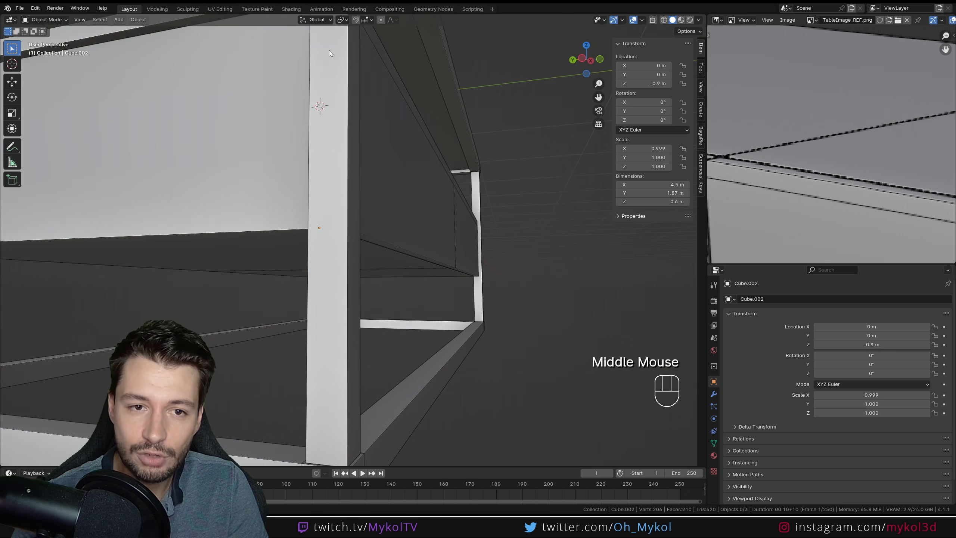
pyautogui.scroll(-2, 380, 313)
pyautogui.moveTo(384, 311); pyautogui.dragTo(265, 280, button='middle')
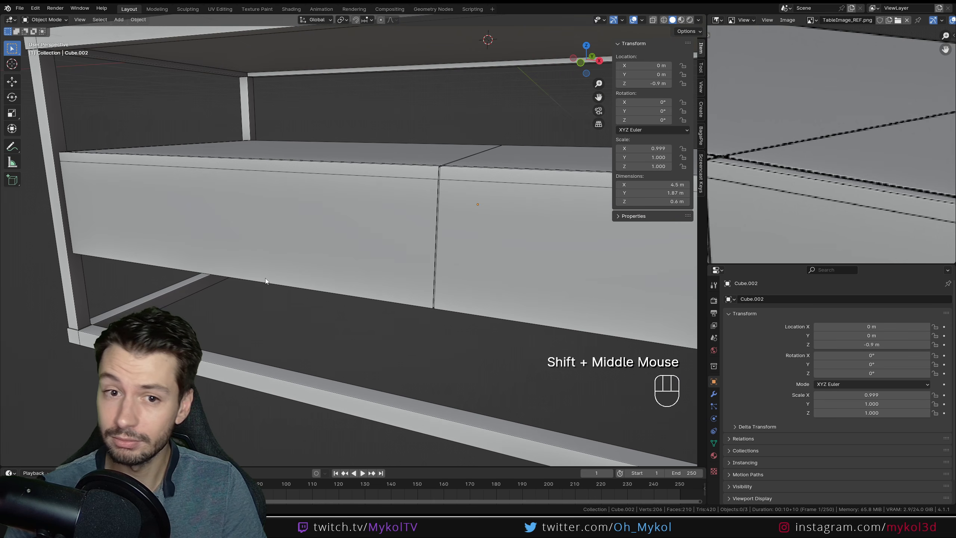
pyautogui.scroll(-2, 312, 279)
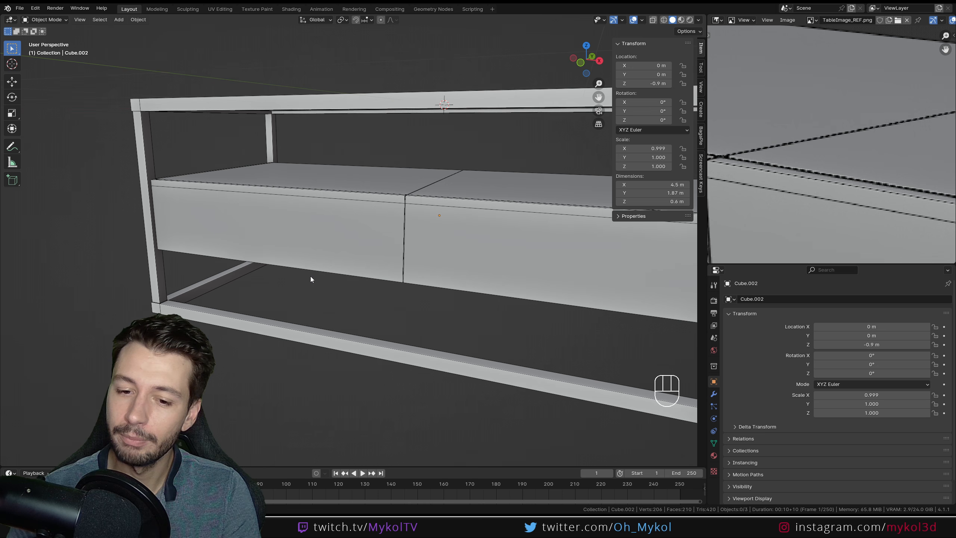
pyautogui.click(430, 297)
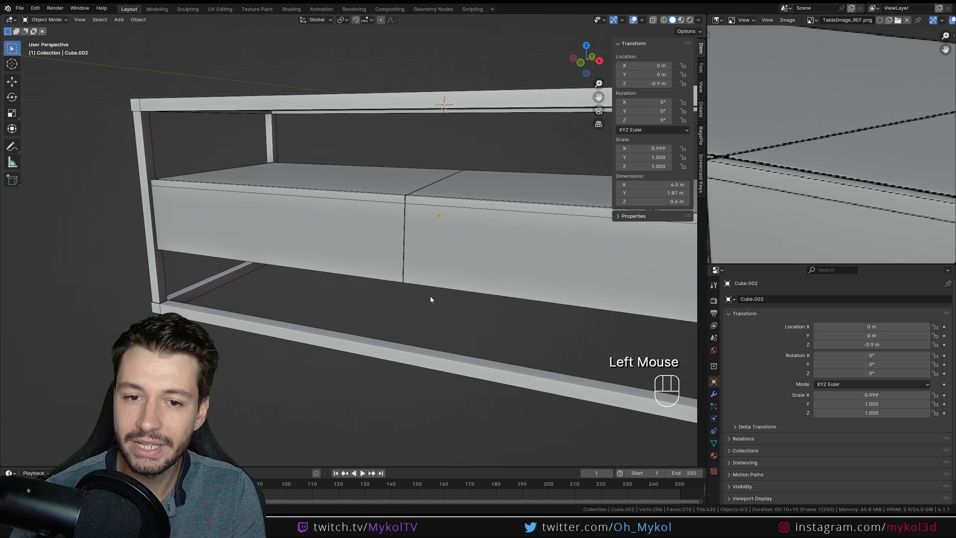
pyautogui.scroll(-2, 446, 163)
pyautogui.keyDown('shift'); pyautogui.moveTo(508, 255); pyautogui.dragTo(705, 247, button='middle'); pyautogui.keyUp('shift')
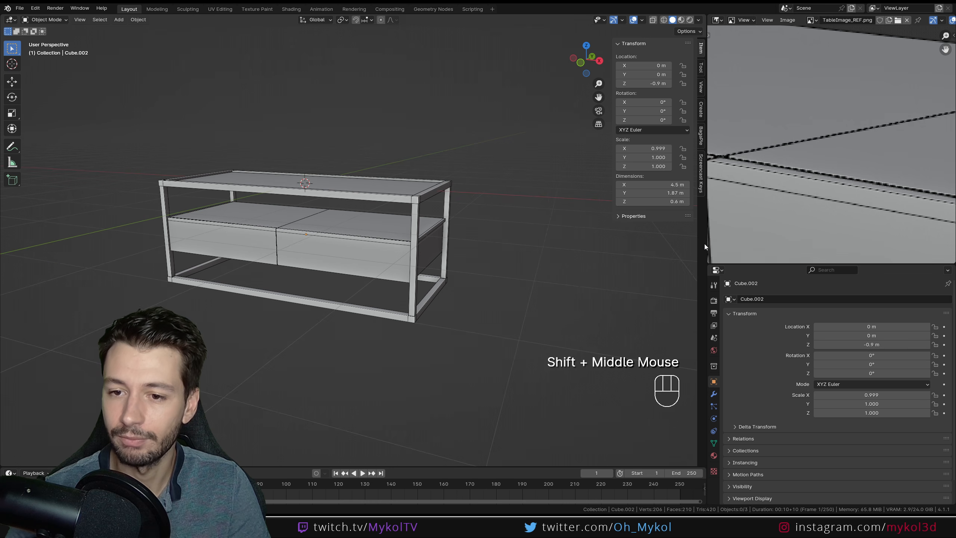
# Widen and heighten the reference image area and reframe the image to show the entire reference table
pyautogui.moveTo(707, 236); pyautogui.dragTo(521, 237)
pyautogui.moveTo(660, 262); pyautogui.dragTo(660, 348)
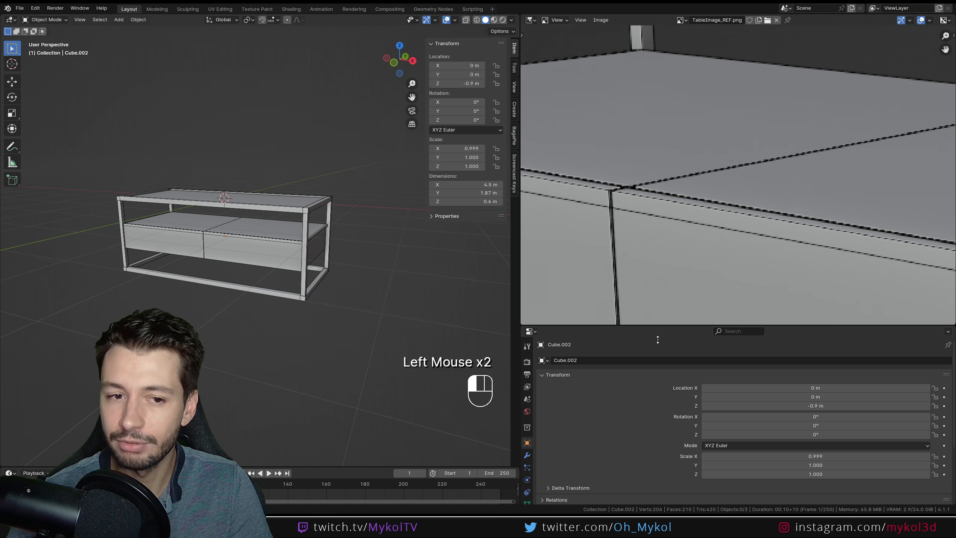
pyautogui.scroll(-2, 790, 211)
pyautogui.moveTo(790, 211); pyautogui.dragTo(849, 210, button='middle')
pyautogui.scroll(1, 849, 209)
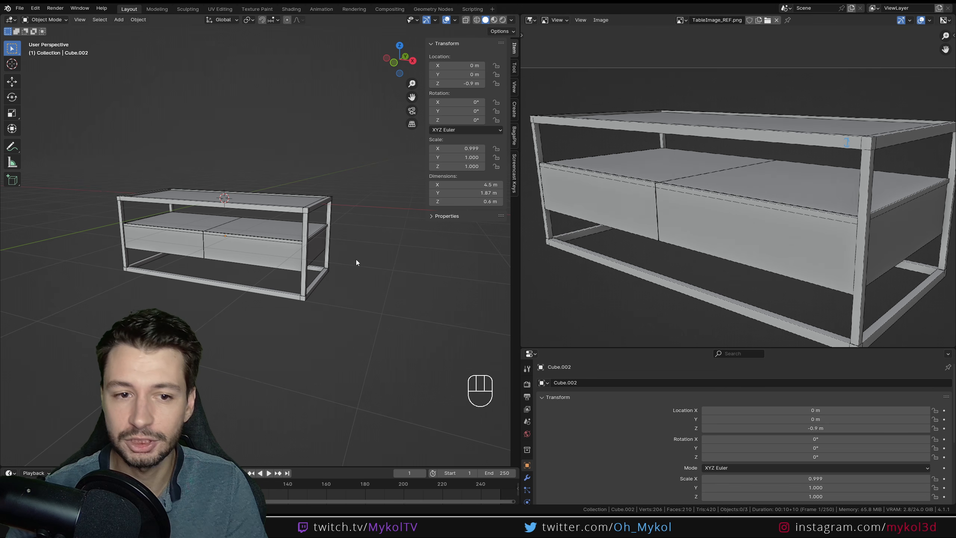
# Select every table part in front view and move the whole table up along Z by about 1.79 m, bringing its base near ground level
pyautogui.click(351, 276)
pyautogui.moveTo(351, 276)
pyautogui.mouseDown(button='middle')
pyautogui.moveTo(354, 260)
pyautogui.moveTo(270, 165)
pyautogui.moveTo(317, 304)
pyautogui.moveTo(358, 295)
pyautogui.moveTo(330, 285)
pyautogui.moveTo(341, 284)
pyautogui.mouseUp(button='middle')
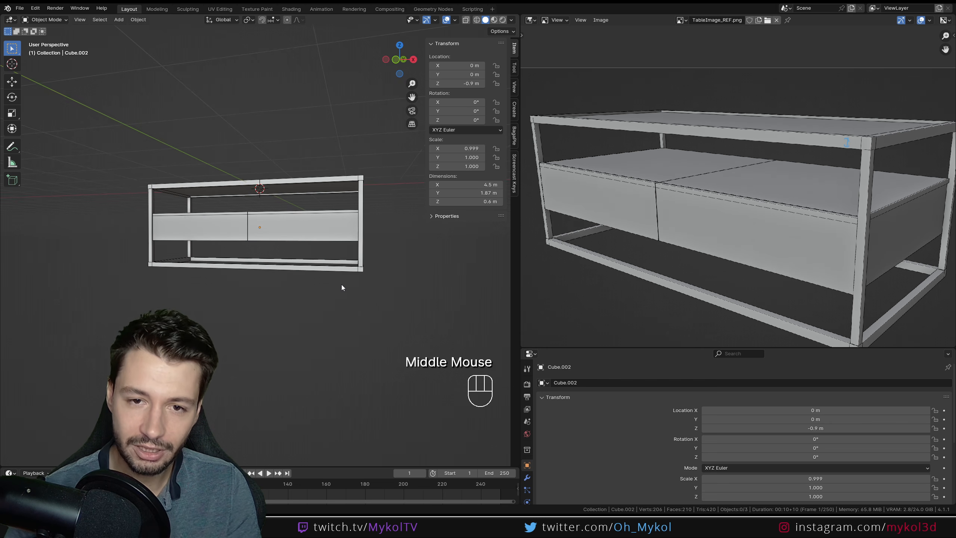
pyautogui.click(342, 286)
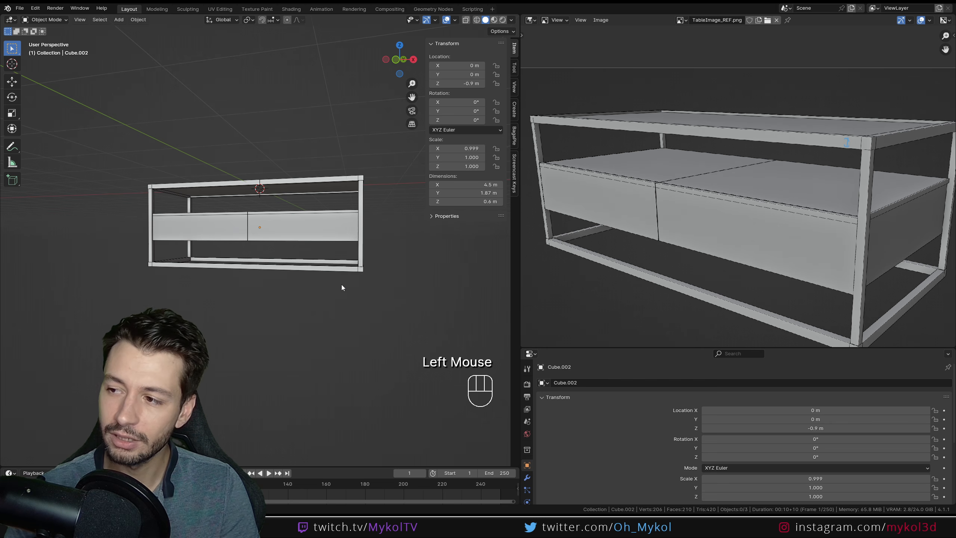
pyautogui.press('KP_1')
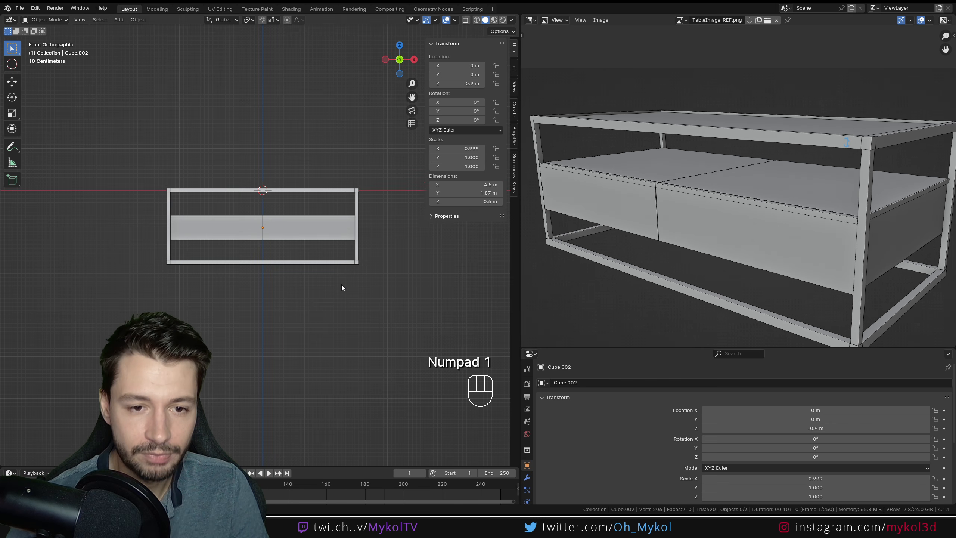
pyautogui.scroll(1, 337, 271)
pyautogui.scroll(-2, 314, 262)
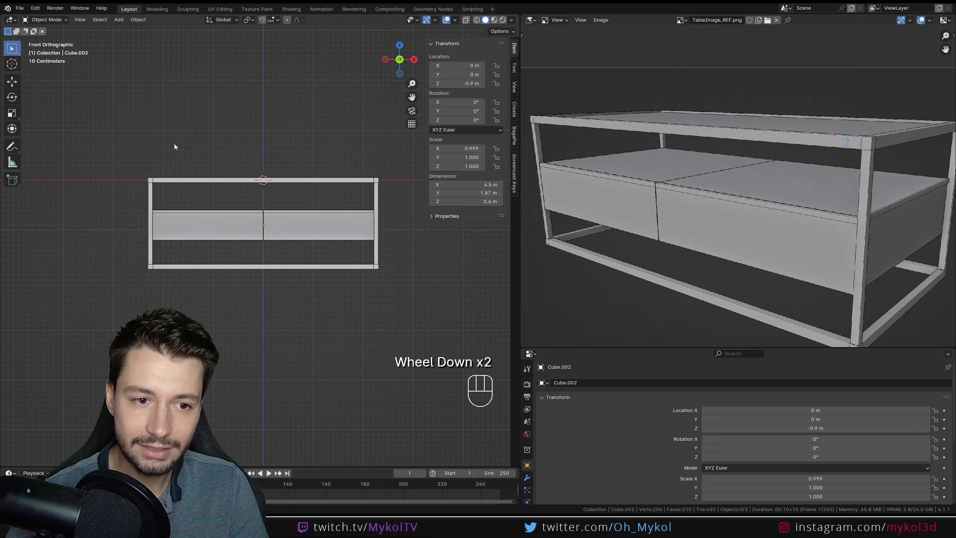
pyautogui.click(149, 267)
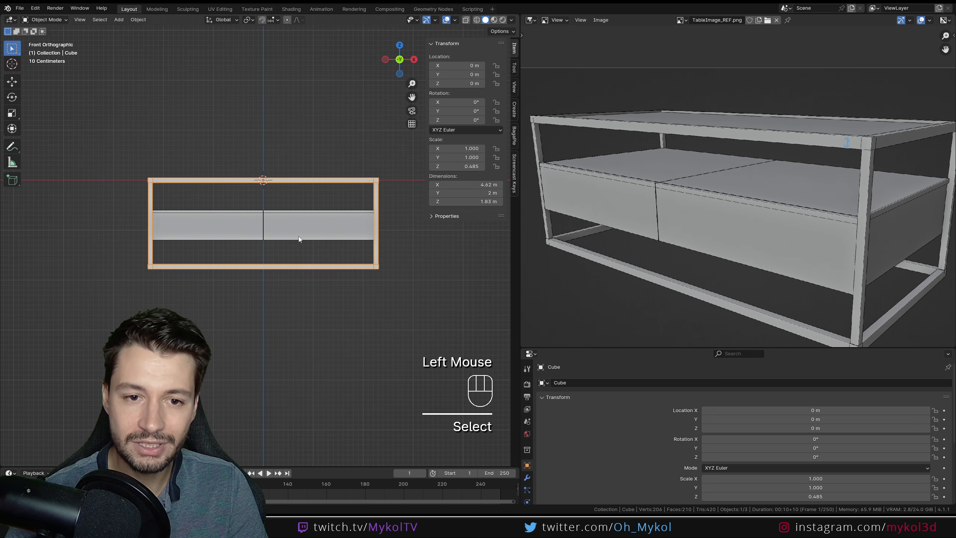
pyautogui.moveTo(382, 322); pyautogui.dragTo(115, 152)
pyautogui.scroll(2, 278, 282)
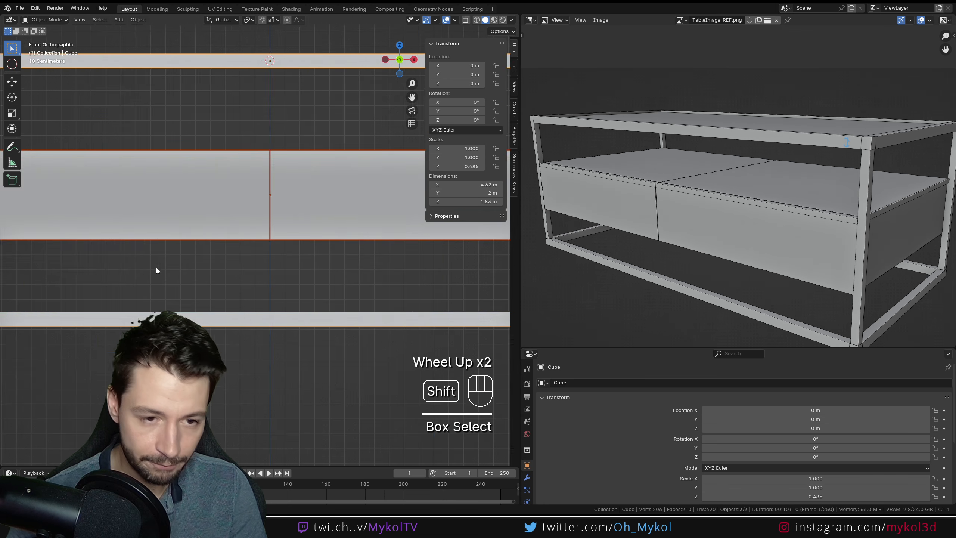
pyautogui.keyDown('shift'); pyautogui.moveTo(156, 270); pyautogui.dragTo(218, 325, button='middle'); pyautogui.keyUp('shift')
pyautogui.press('g')
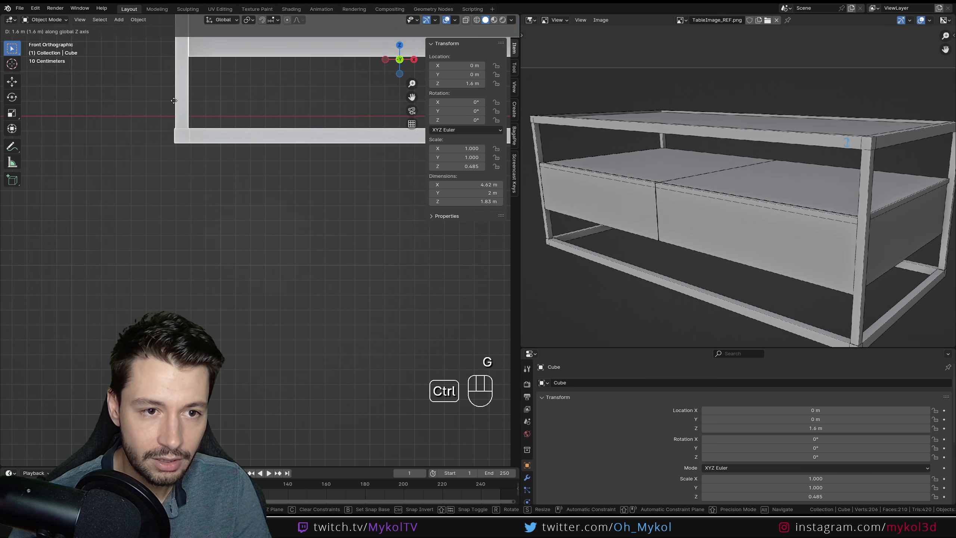
pyautogui.click(189, 77)
# Lower the whole table slightly along Z to a frame height location of about 1.7811 m, aligning its base with the ground line
pyautogui.scroll(2, 191, 107)
pyautogui.keyDown('shift'); pyautogui.moveTo(191, 107); pyautogui.dragTo(251, 380, button='middle'); pyautogui.keyUp('shift')
pyautogui.scroll(3, 80, 254)
pyautogui.keyDown('shift'); pyautogui.moveTo(81, 254); pyautogui.dragTo(164, 280, button='middle'); pyautogui.keyUp('shift')
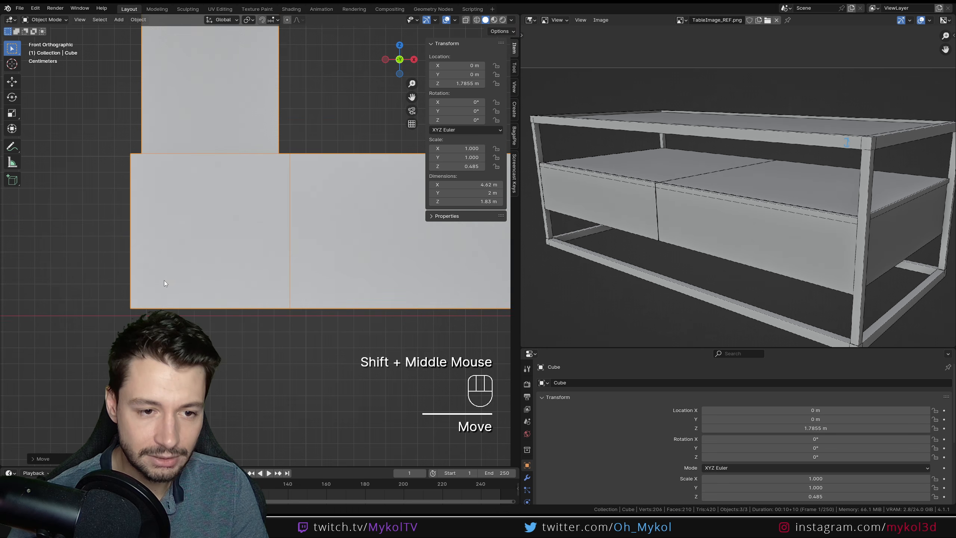
pyautogui.scroll(2, 164, 280)
pyautogui.press('g')
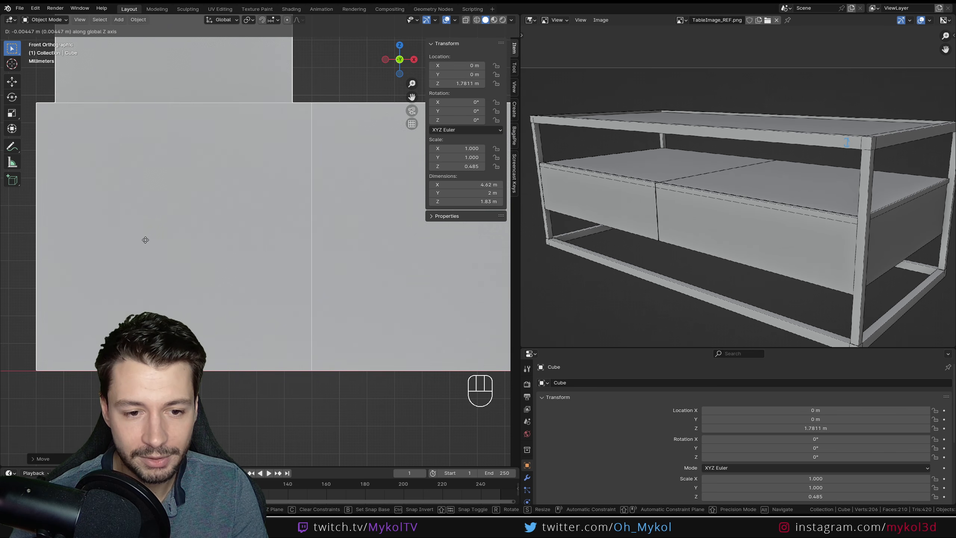
pyautogui.click(175, 271)
pyautogui.scroll(-4, 258, 311)
pyautogui.scroll(-3, 275, 298)
pyautogui.scroll(-1, 414, 264)
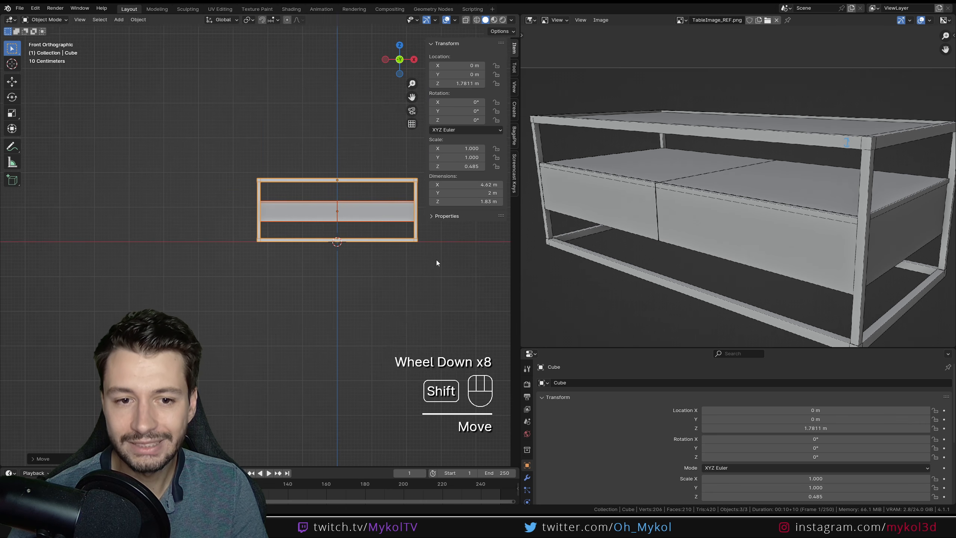
pyautogui.keyDown('shift'); pyautogui.moveTo(391, 260); pyautogui.dragTo(316, 269, button='middle'); pyautogui.keyUp('shift')
pyautogui.scroll(2, 358, 274)
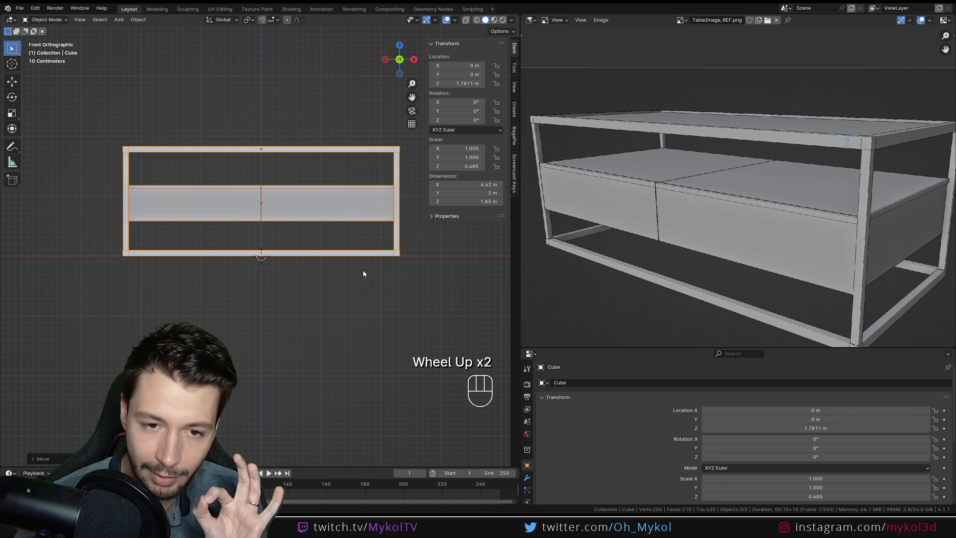
# Edit the frame in wireframe within a widened viewport and select all the vertices along its bottom edge
pyautogui.click(369, 268)
pyautogui.click(336, 257)
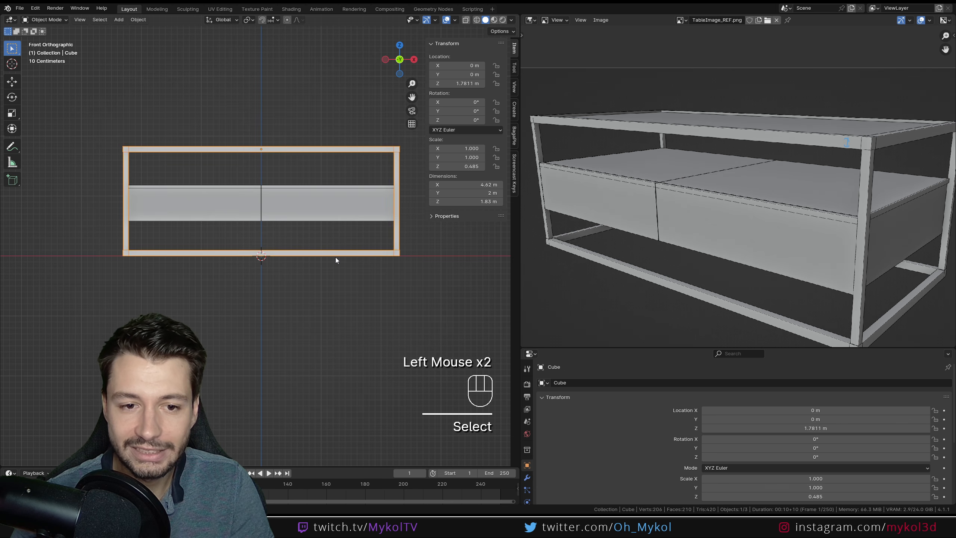
pyautogui.press('Tab')
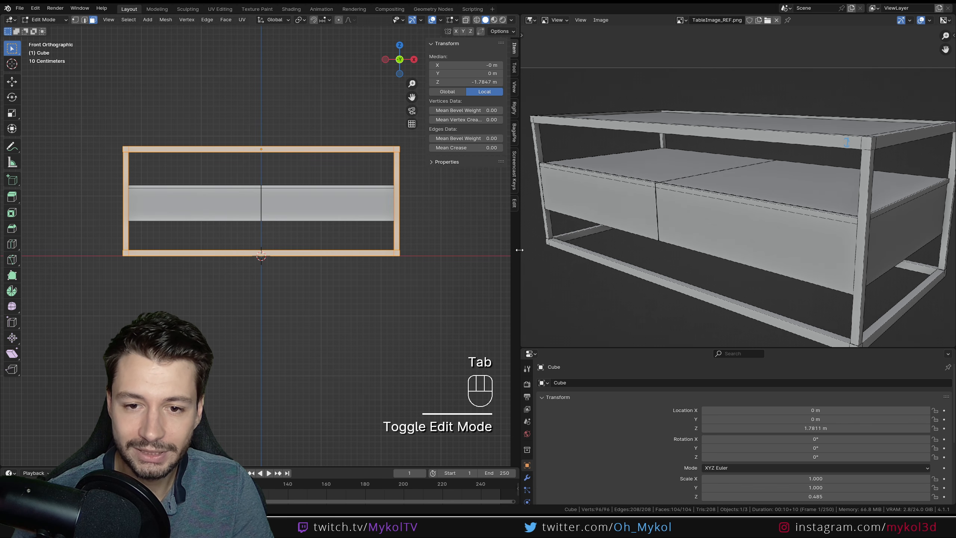
pyautogui.moveTo(519, 250); pyautogui.dragTo(854, 260)
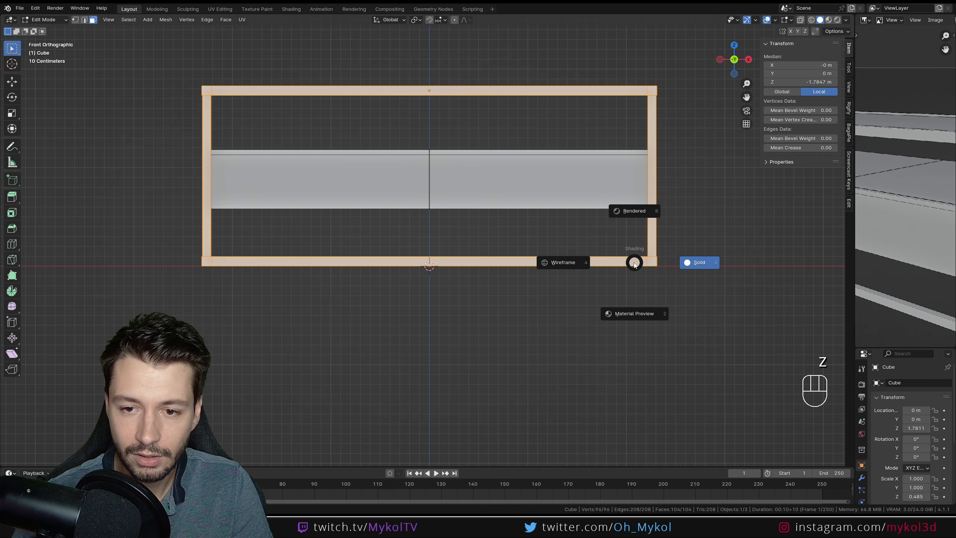
pyautogui.click(539, 266)
pyautogui.click(252, 103)
pyautogui.click(75, 19)
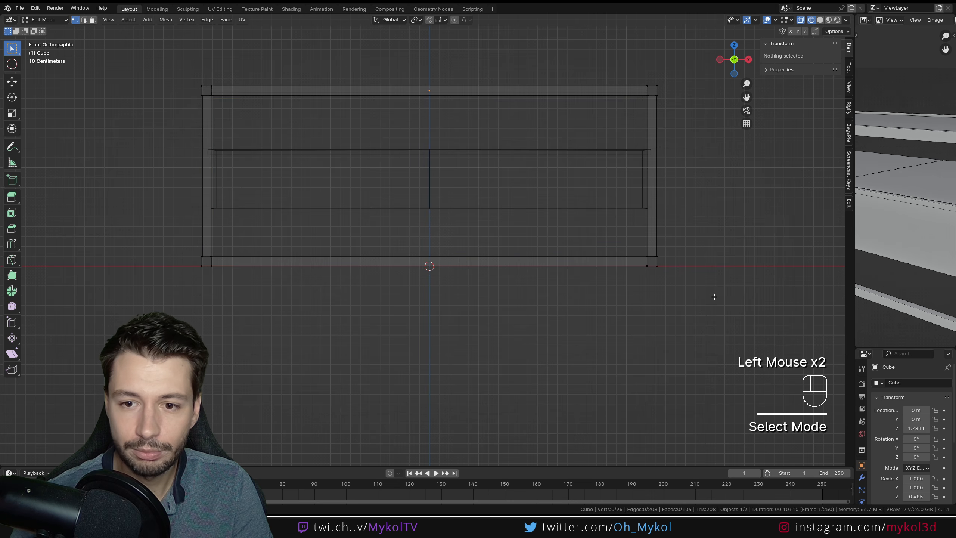
pyautogui.moveTo(706, 304); pyautogui.dragTo(130, 258)
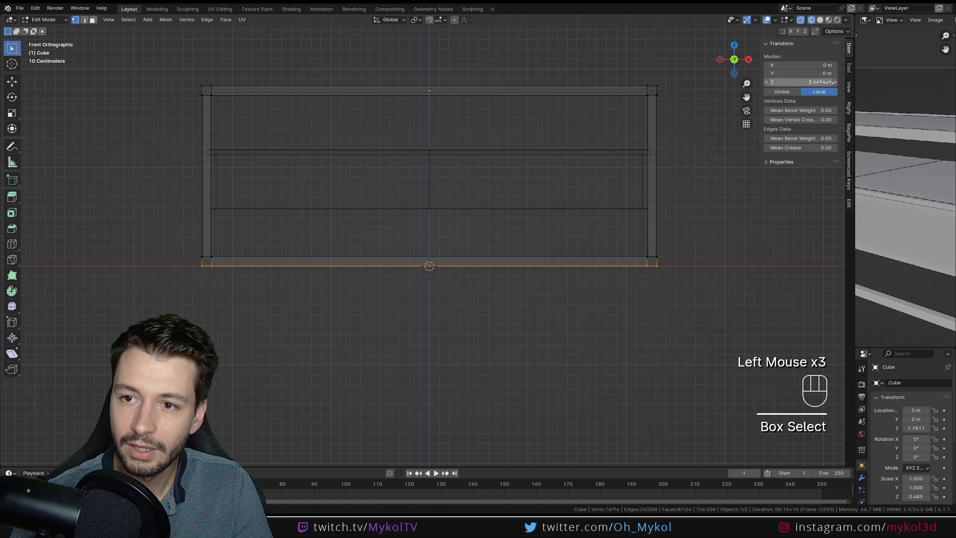
# Set the selected bottom vertices' global median Z to 0 m and return to Object Mode with solid shading
pyautogui.click(782, 92)
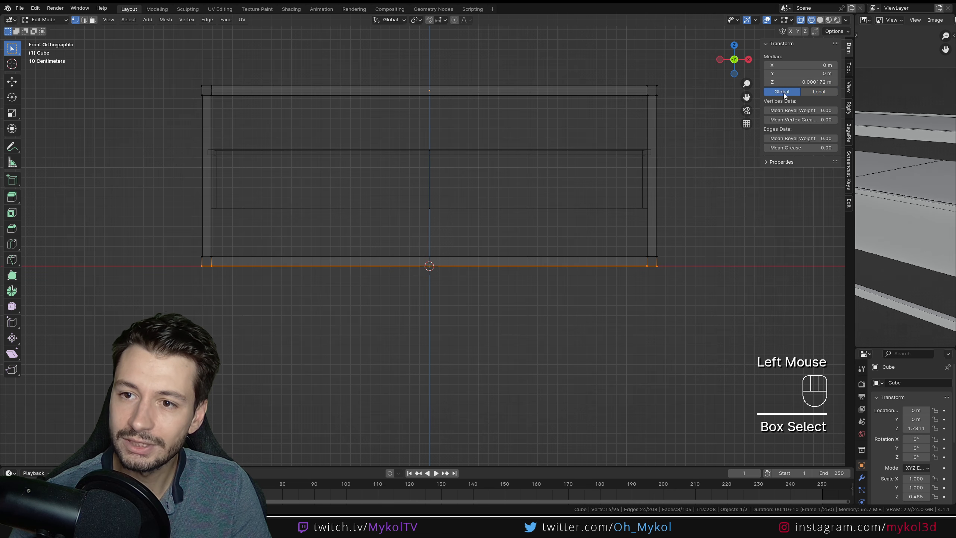
pyautogui.doubleClick(798, 82)
pyautogui.write('0')
pyautogui.press('Return')
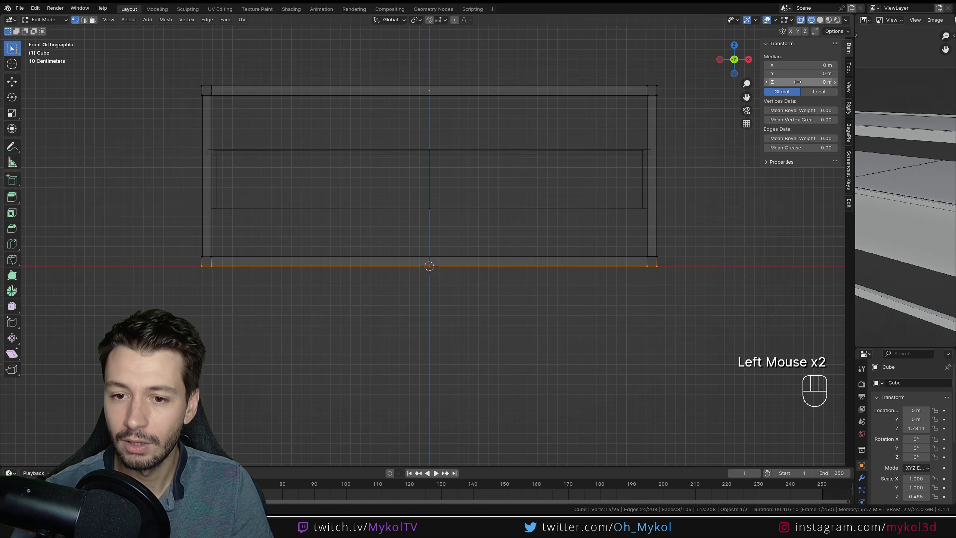
pyautogui.press('Tab')
pyautogui.click(447, 298)
pyautogui.moveTo(447, 298); pyautogui.dragTo(480, 298, button='middle')
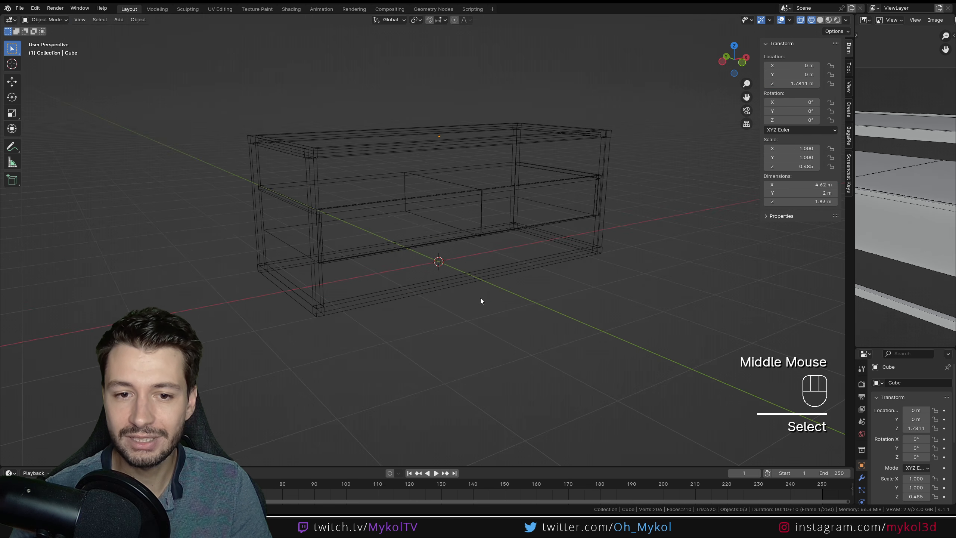
pyautogui.press('z')
pyautogui.moveTo(584, 297); pyautogui.dragTo(533, 298, button='middle')
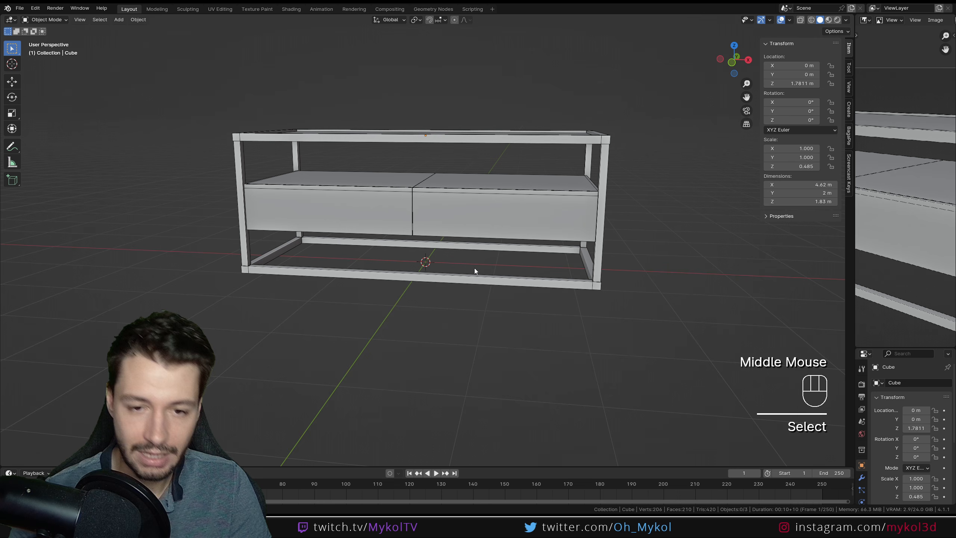
# Add an Arrows empty at the world origin beneath the table
pyautogui.hotkey('shift', 'a')
pyautogui.moveTo(474, 269)
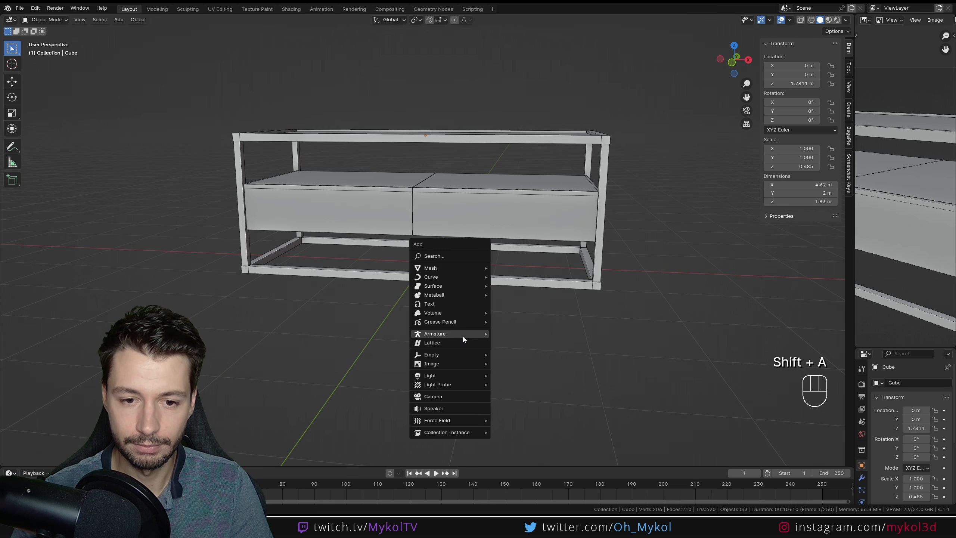
pyautogui.moveTo(454, 354)
pyautogui.click(525, 366)
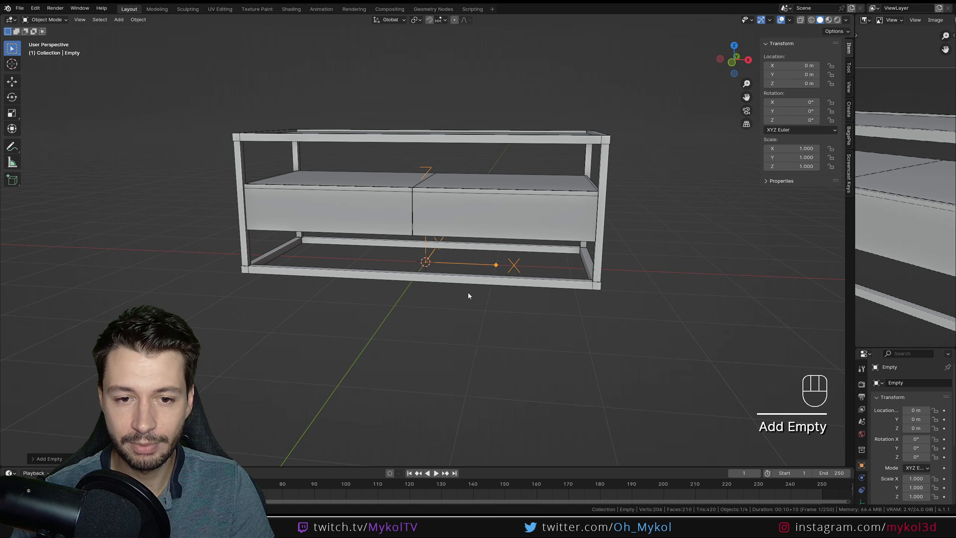
# Scale the arrows empty up uniformly to 3.0 and apply its scale
pyautogui.scroll(-2, 467, 293)
pyautogui.moveTo(478, 271); pyautogui.dragTo(488, 267, button='middle')
pyautogui.press('s')
pyautogui.press('ctrl')
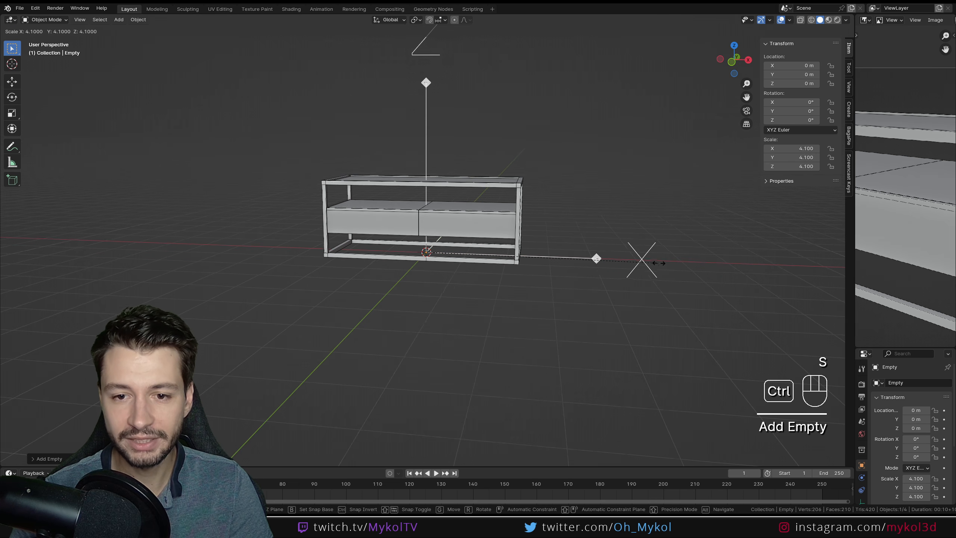
pyautogui.click(596, 260)
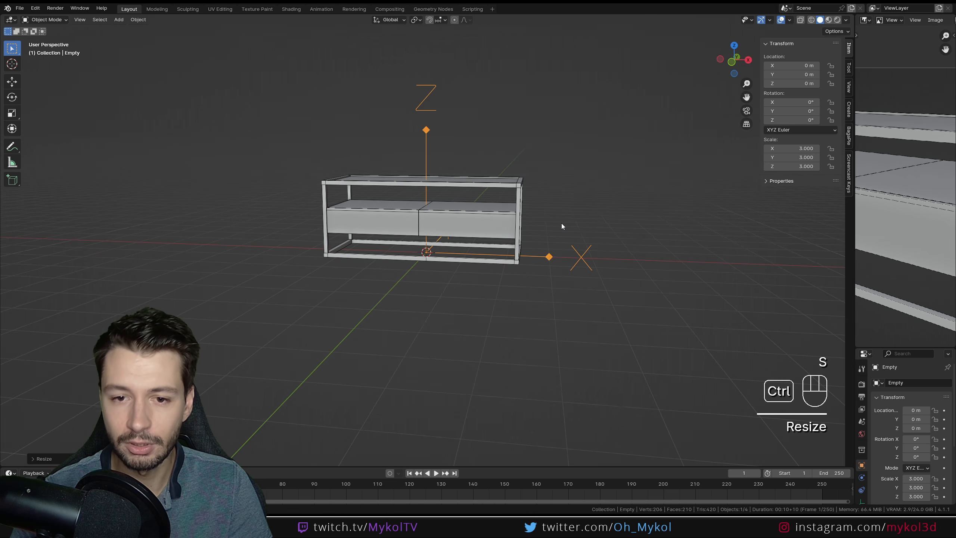
pyautogui.hotkey('ctrl', 'a')
pyautogui.click(561, 223)
pyautogui.click(508, 305)
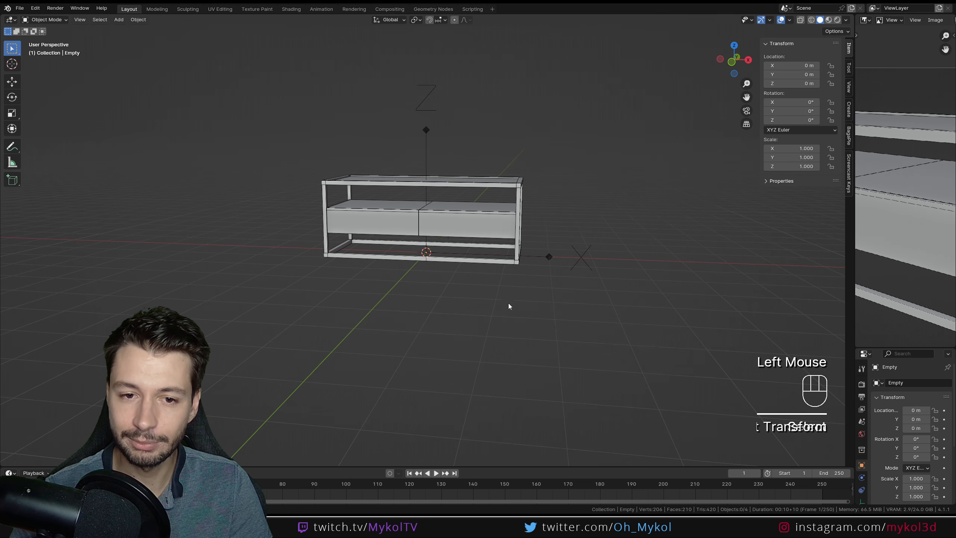
# Parent all the table parts to the arrows empty using the Object option
pyautogui.moveTo(638, 356); pyautogui.dragTo(267, 96)
pyautogui.keyDown('shift'); pyautogui.click(427, 131); pyautogui.keyUp('shift')
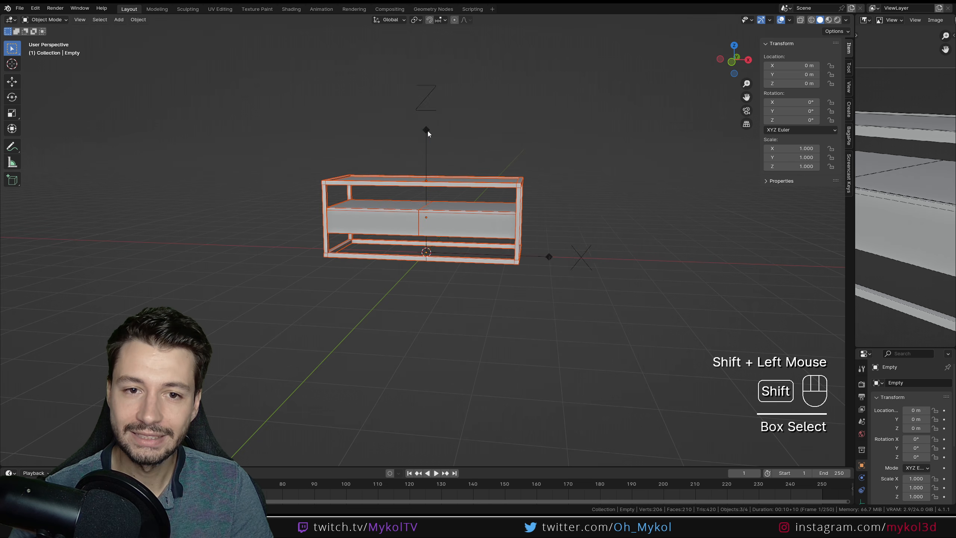
pyautogui.keyDown('shift'); pyautogui.click(427, 131); pyautogui.keyUp('shift')
pyautogui.hotkey('ctrl', 'p')
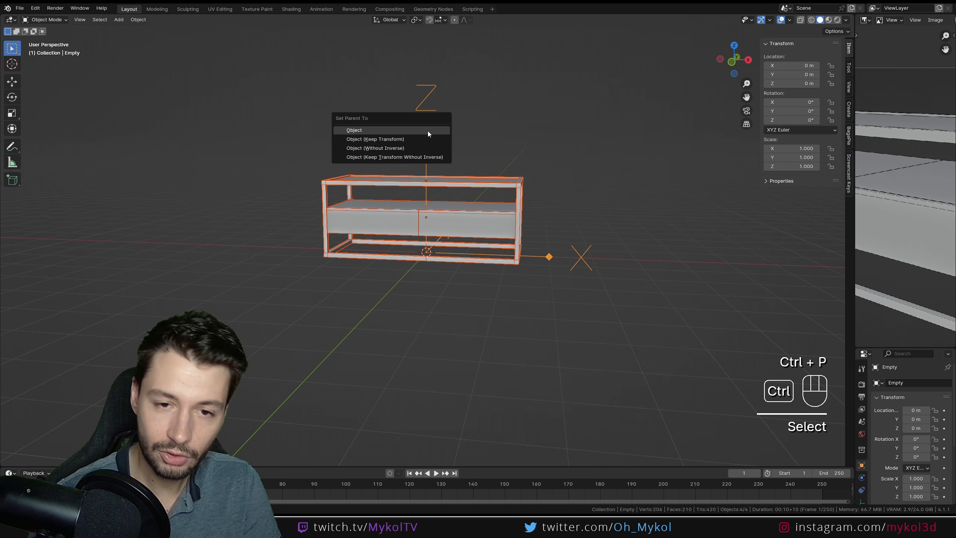
pyautogui.click(429, 133)
# Try moving, scaling and rotating the arrows empty to test that the whole table follows it
pyautogui.click(425, 129)
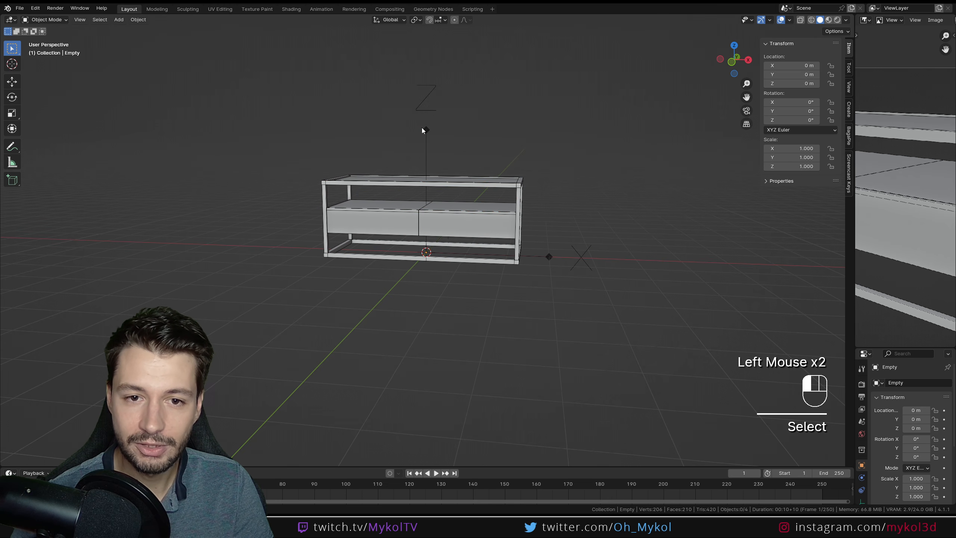
pyautogui.moveTo(422, 127); pyautogui.dragTo(436, 237, button='middle')
pyautogui.press('g')
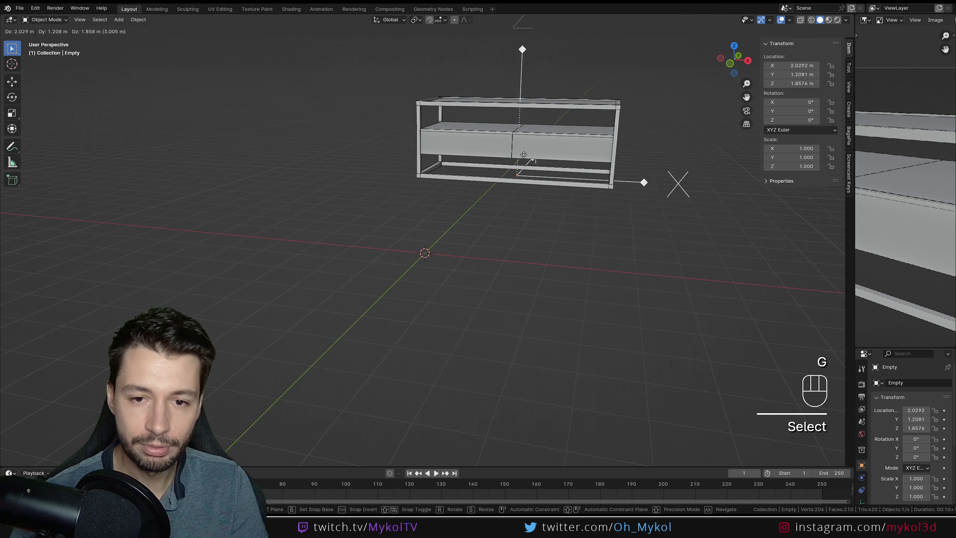
pyautogui.rightClick(532, 270)
pyautogui.press('s')
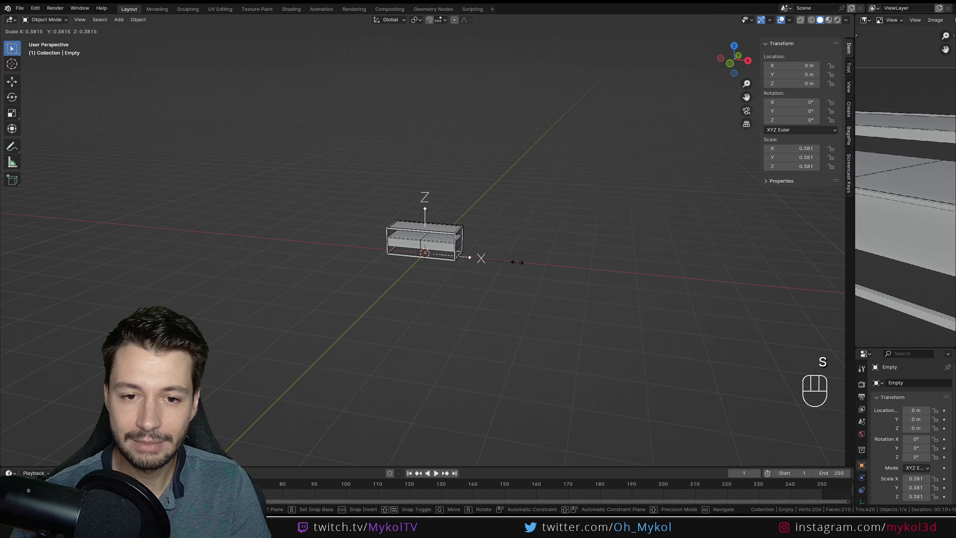
pyautogui.rightClick(520, 268)
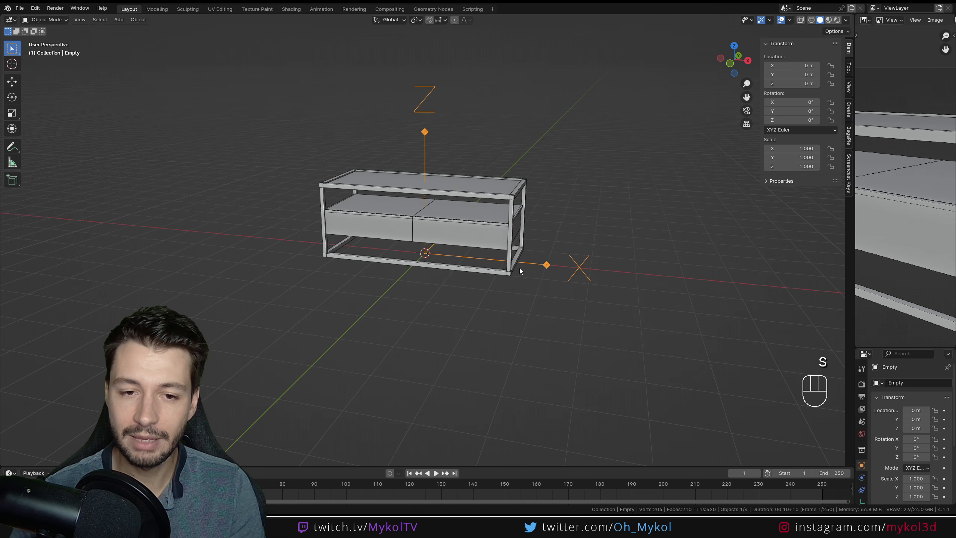
pyautogui.moveTo(520, 267); pyautogui.dragTo(538, 298, button='middle')
pyautogui.press('r')
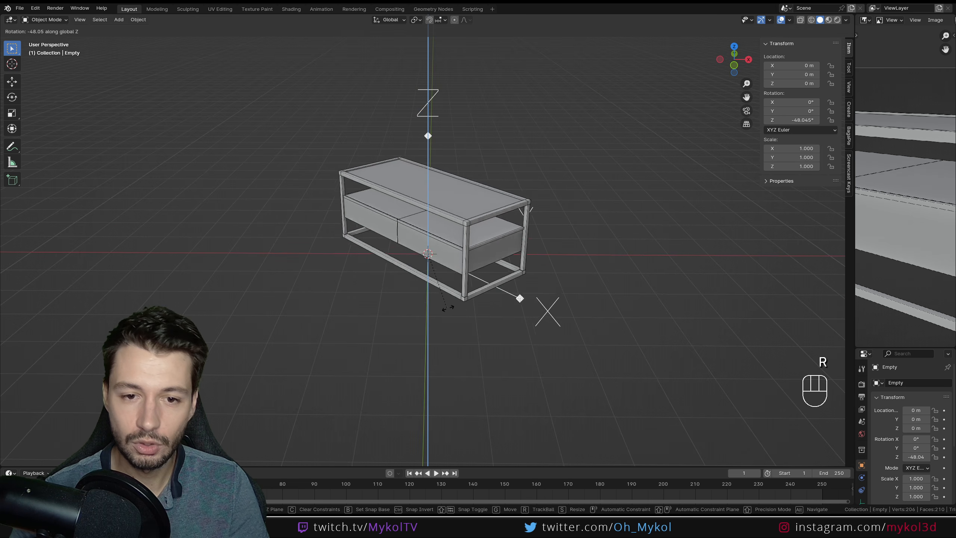
pyautogui.rightClick(514, 269)
# Save the table's Blender file
pyautogui.moveTo(514, 269); pyautogui.dragTo(475, 284, button='middle')
pyautogui.hotkey('ctrl', 's')
pyautogui.scroll(2, 475, 284)
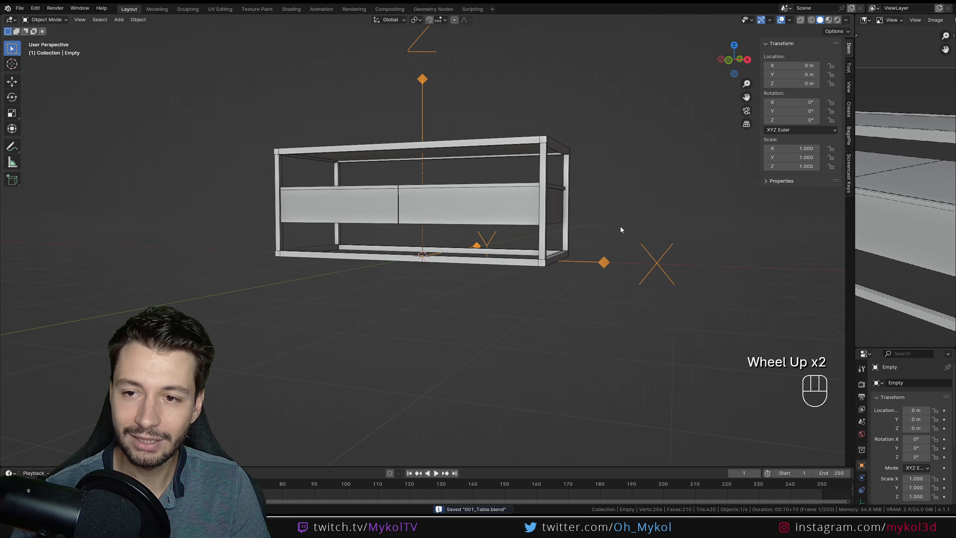
# Check the frame's dimensions and reselect the arrows empty
pyautogui.moveTo(620, 226); pyautogui.dragTo(565, 171, button='middle')
pyautogui.click(566, 171)
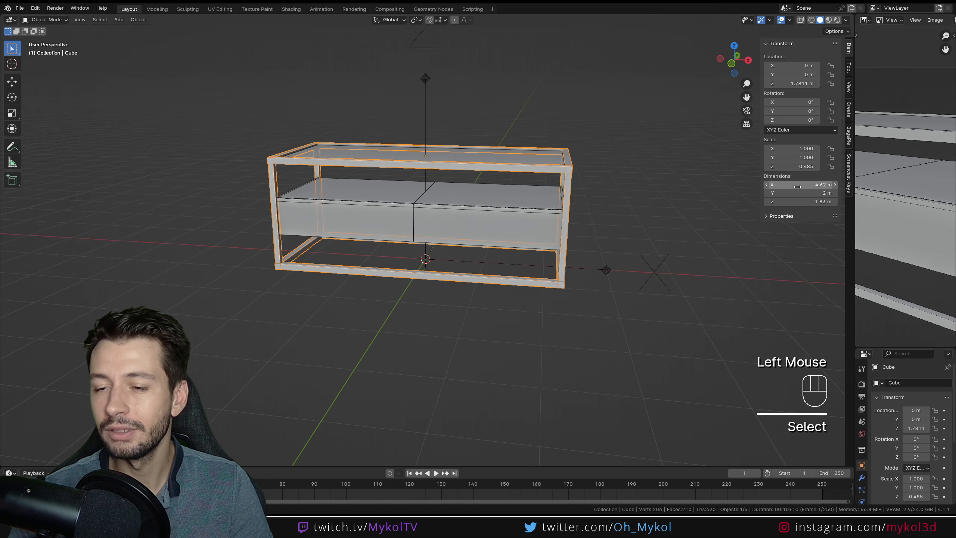
pyautogui.click(653, 274)
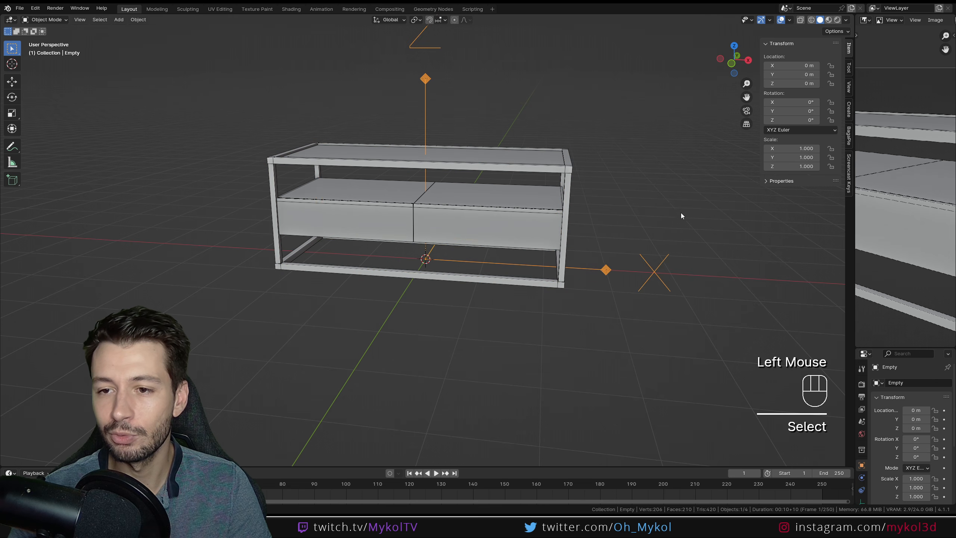
# Scale the arrows empty with the whole table to 0.5, apply the empty's scale and check the frame's dimensions
pyautogui.press('s')
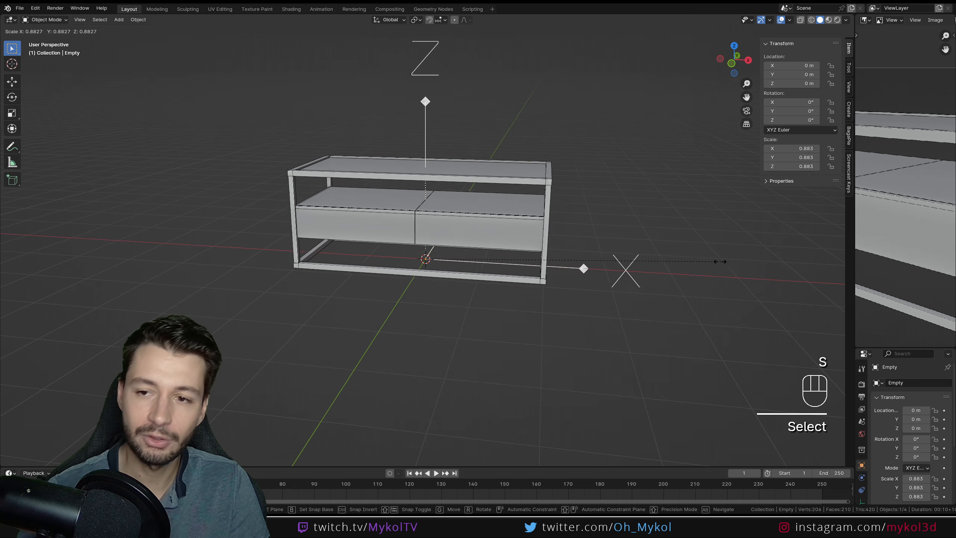
pyautogui.keyDown('ctrl'); pyautogui.click(553, 227); pyautogui.keyUp('ctrl')
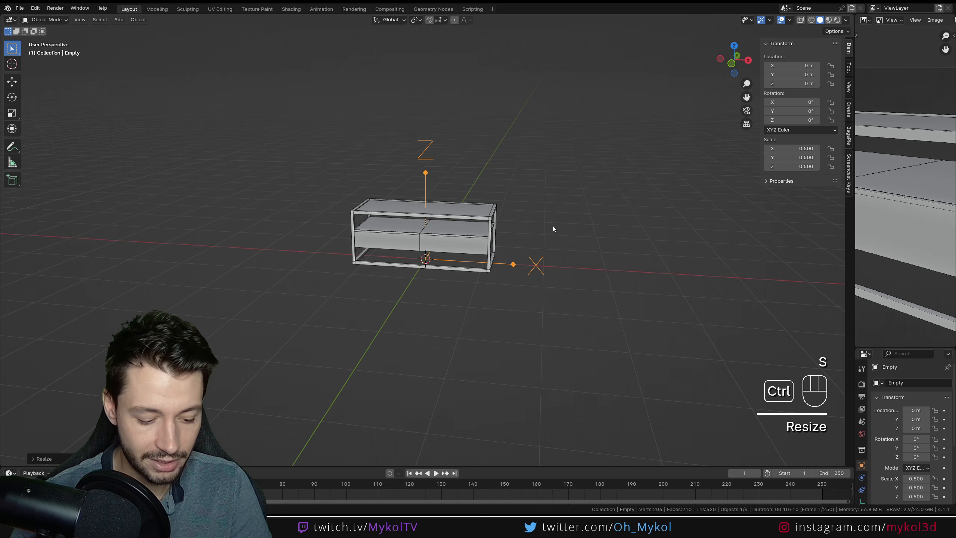
pyautogui.hotkey('ctrl', 'a')
pyautogui.click(552, 226)
pyautogui.click(482, 218)
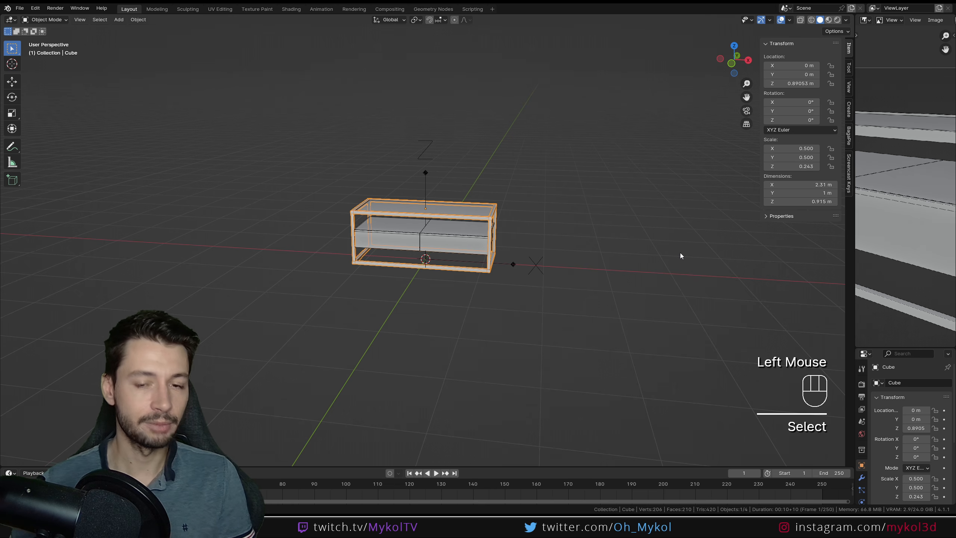
# Scale the arrows empty down by a further factor of 0.7, apply its scale and check the frame's dimensions again
pyautogui.scroll(2, 602, 300)
pyautogui.click(612, 296)
pyautogui.press('s')
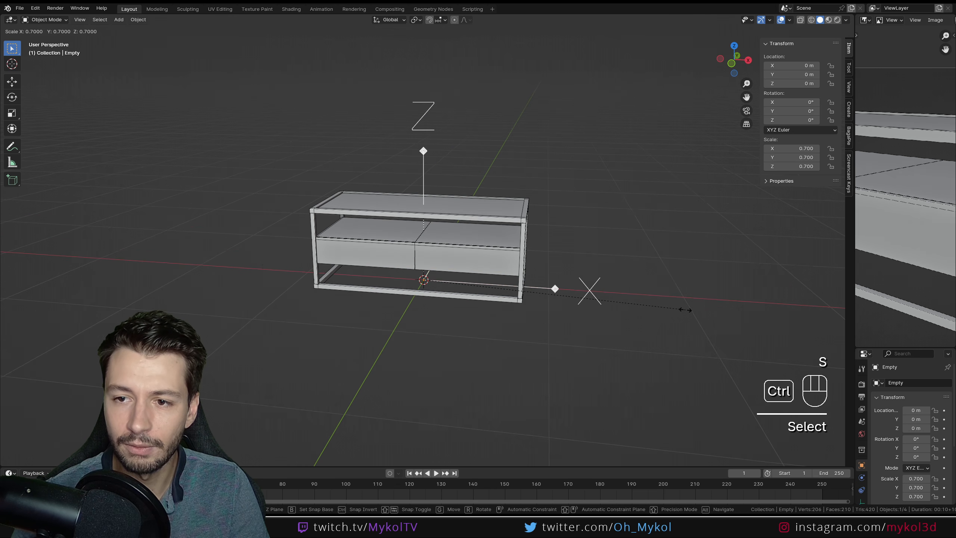
pyautogui.click(685, 312)
pyautogui.hotkey('ctrl', 'a')
pyautogui.click(576, 260)
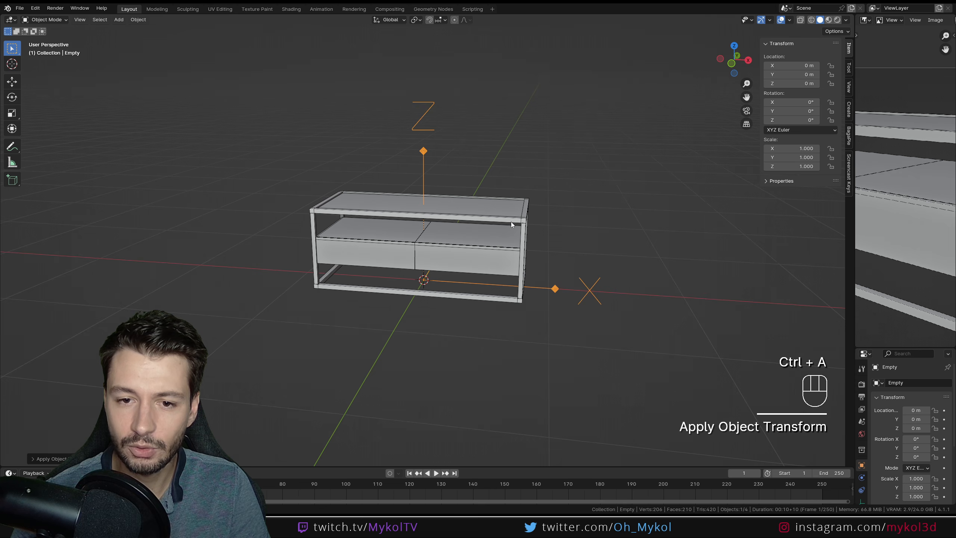
pyautogui.click(511, 223)
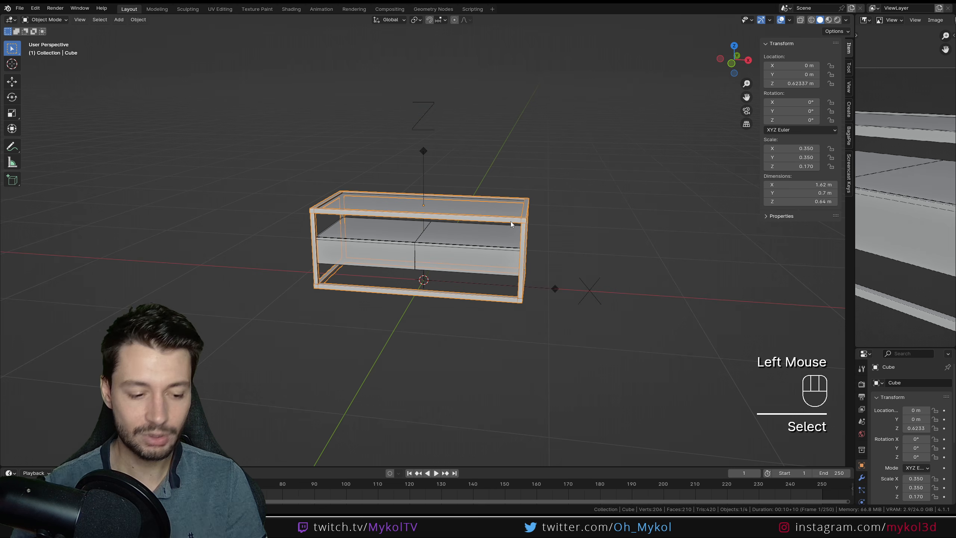
pyautogui.click(602, 218)
# Widen the reference image area and compare the finished table with the full reference image from a similar angle
pyautogui.moveTo(631, 277); pyautogui.dragTo(480, 260, button='middle')
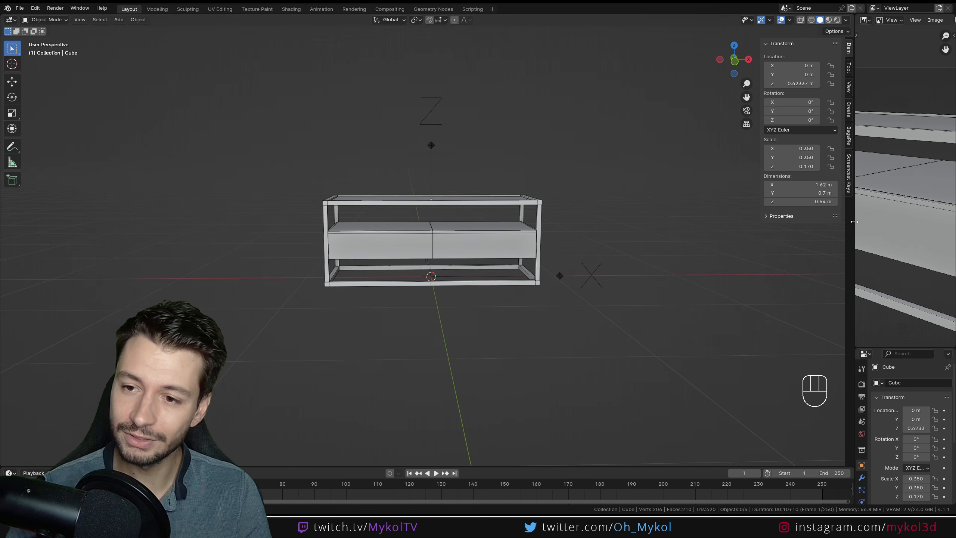
pyautogui.moveTo(849, 229); pyautogui.dragTo(686, 229)
pyautogui.moveTo(394, 196); pyautogui.dragTo(364, 242, button='middle')
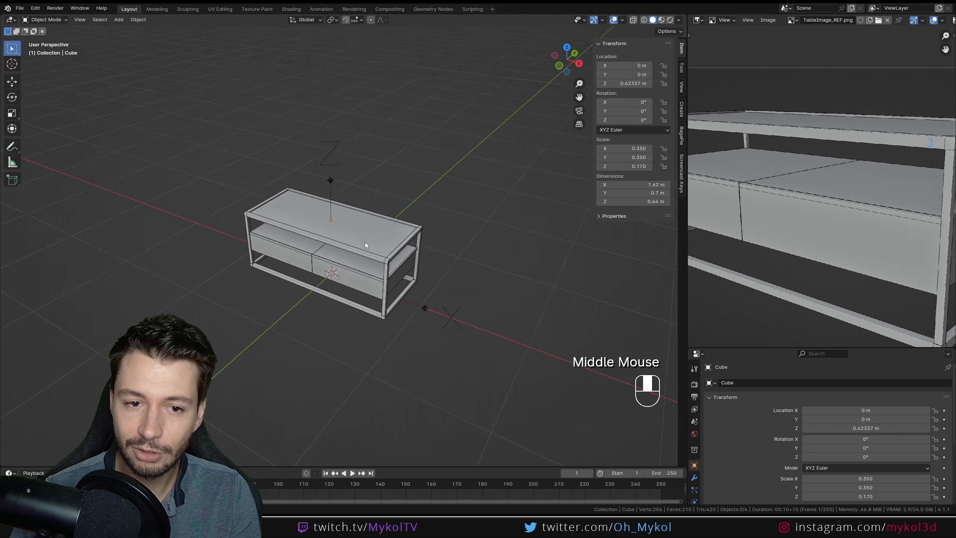
pyautogui.scroll(2, 357, 121)
pyautogui.moveTo(495, 233); pyautogui.dragTo(481, 282, button='middle')
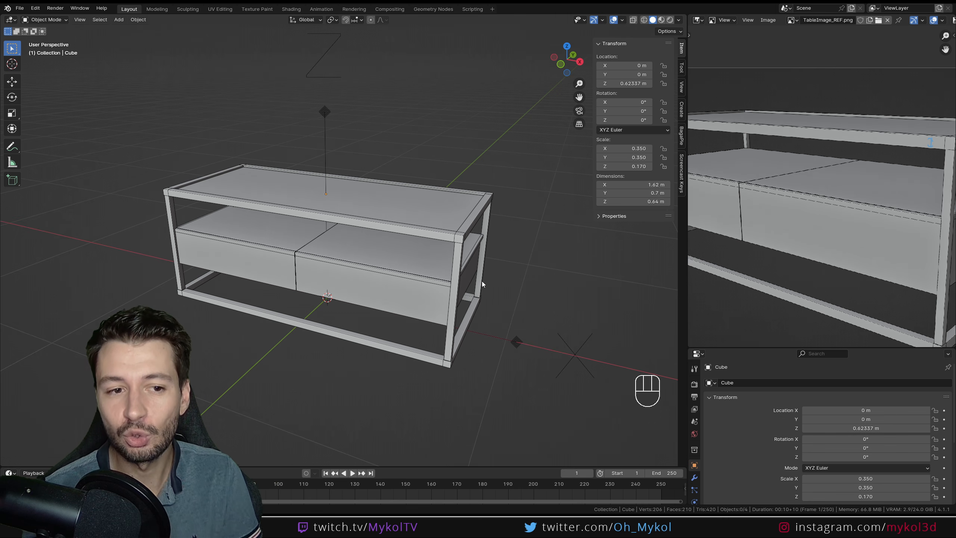
pyautogui.click(544, 279)
pyautogui.moveTo(544, 280); pyautogui.dragTo(479, 265, button='middle')
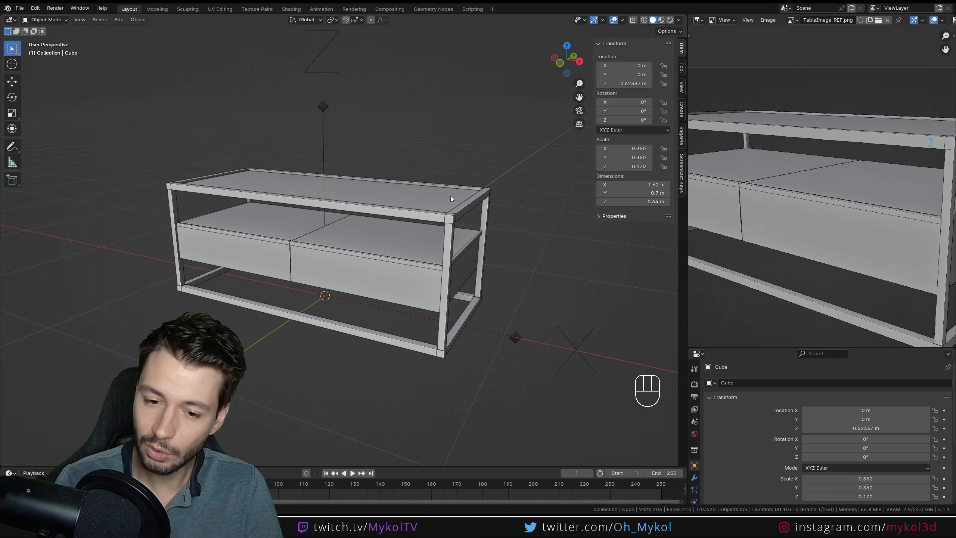
pyautogui.scroll(-4, 705, 184)
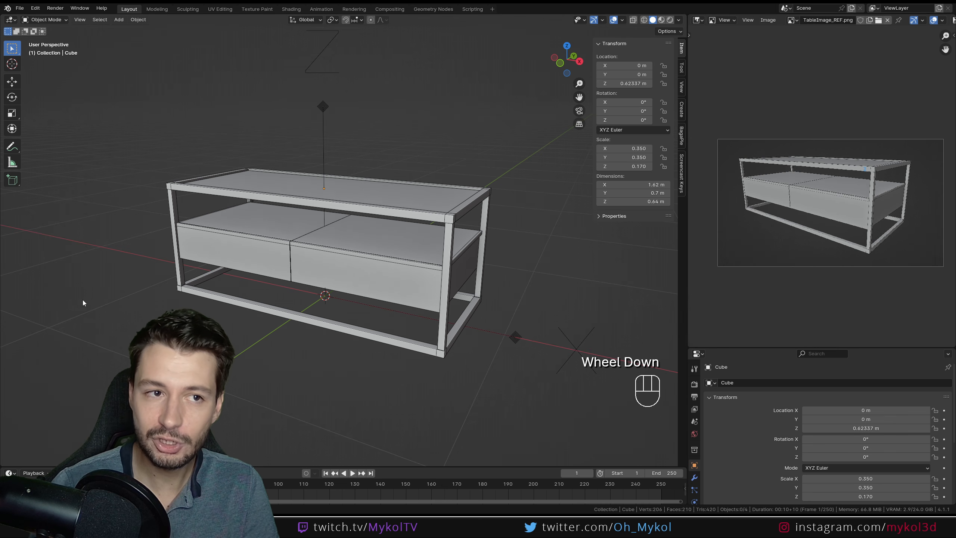